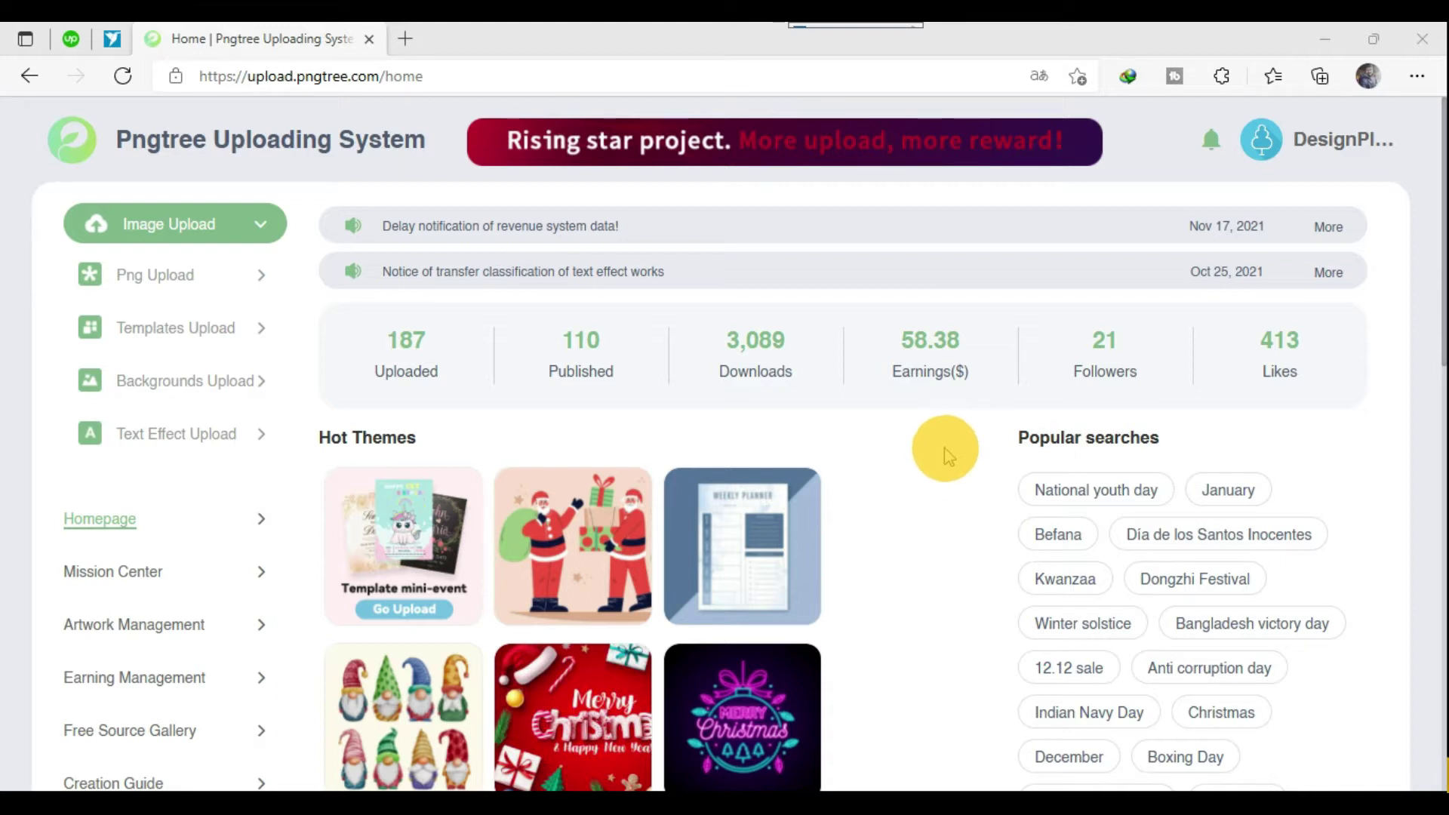
Review the Pngtree contributor dashboard's published, download and earnings figures and the Popular Artworks list.
drag(604, 341, 565, 341)
click(581, 356)
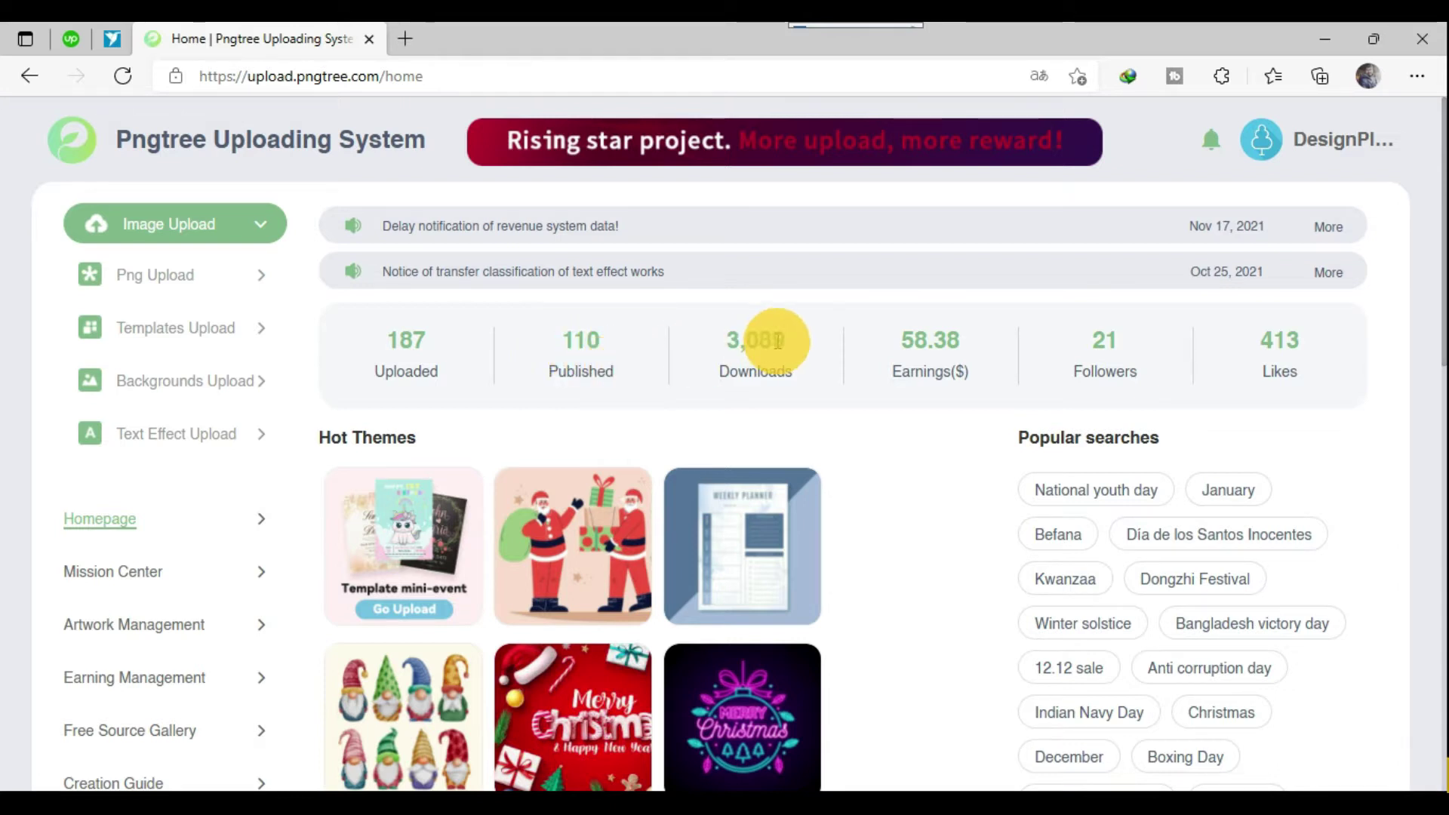
drag(793, 346, 741, 344)
drag(896, 342, 972, 350)
click(948, 343)
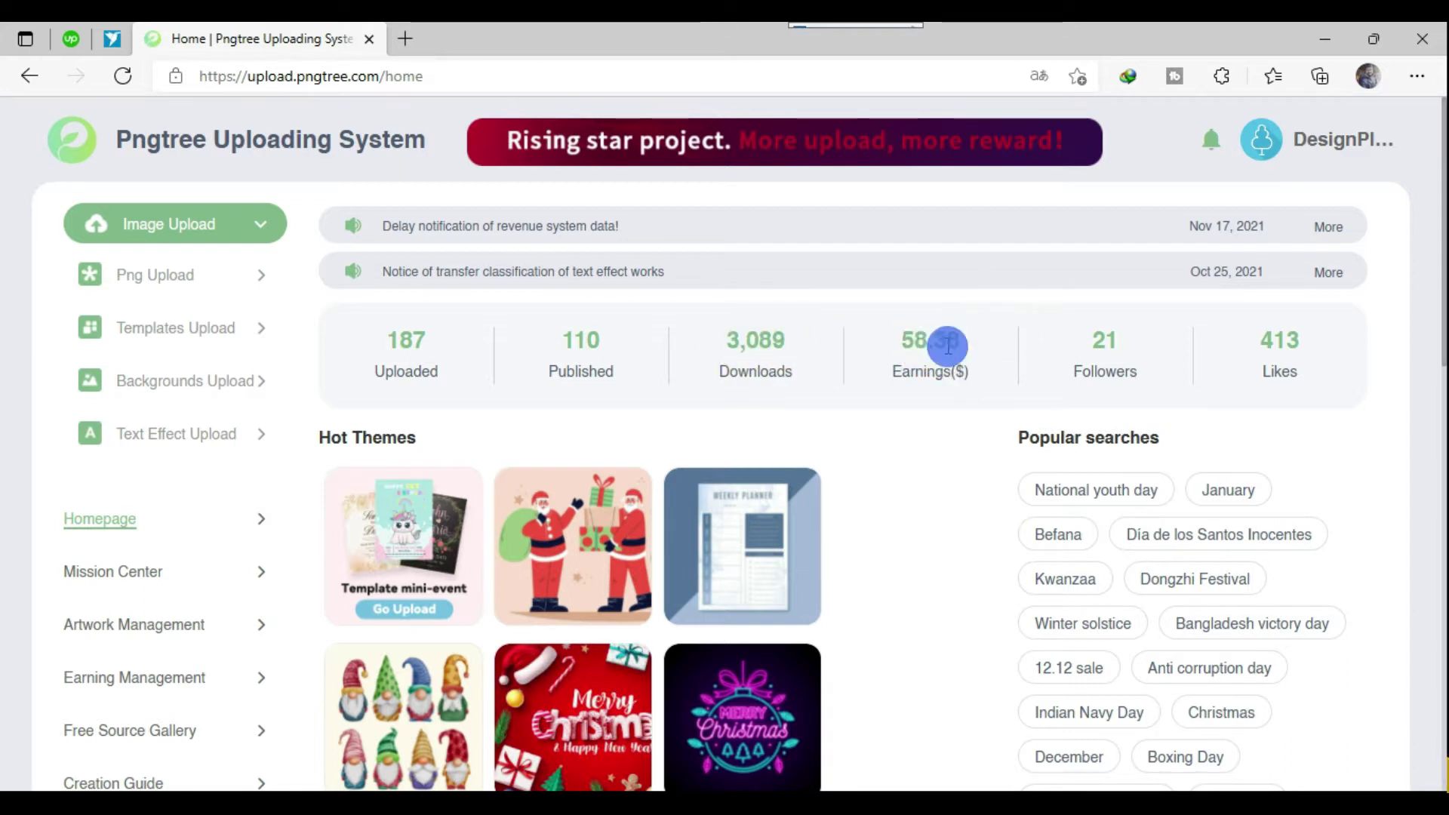
scroll(949, 347, down, 1)
scroll(949, 347, down, 9)
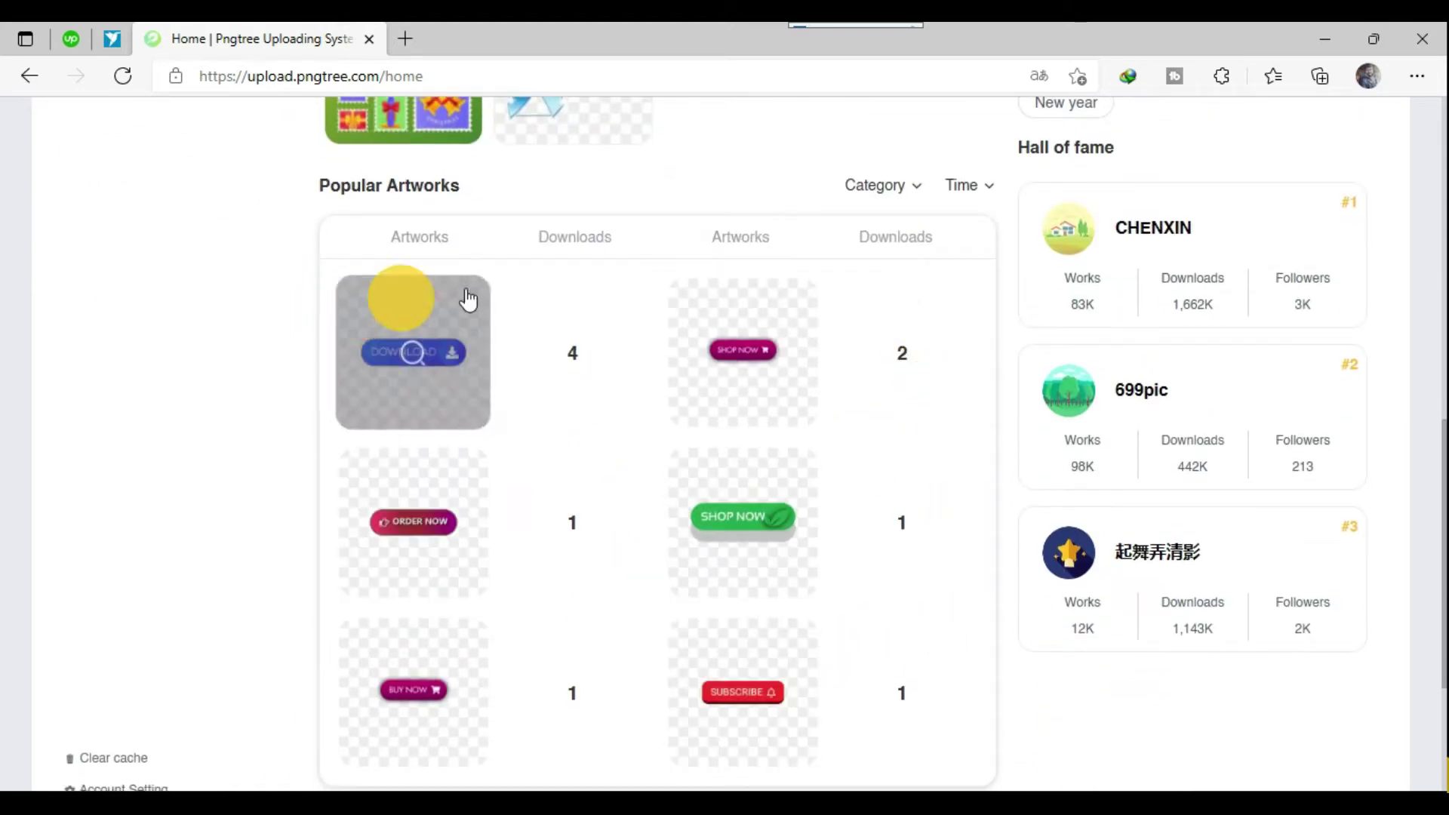
scroll(830, 420, up, 1)
scroll(831, 420, up, 10)
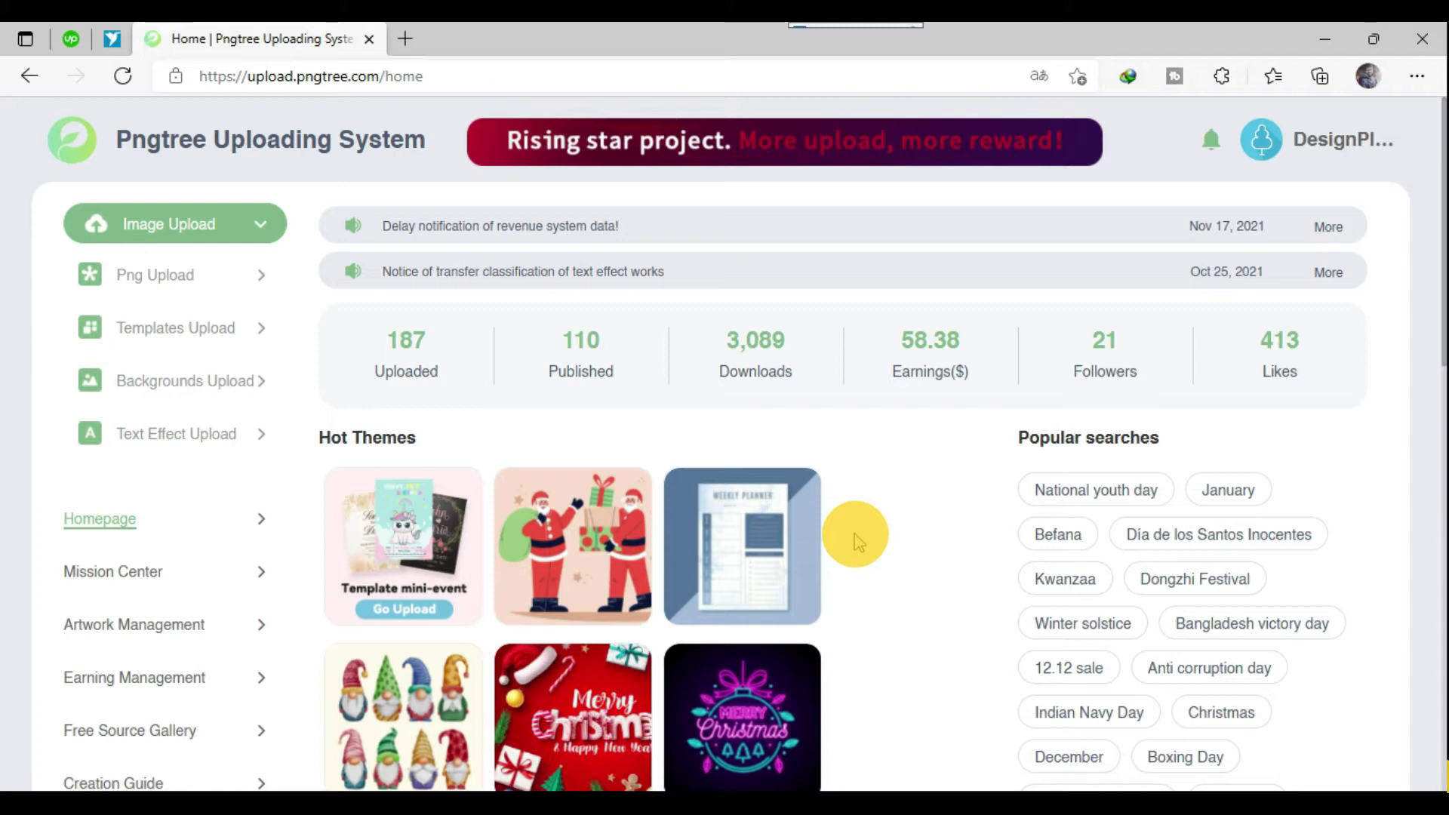
Switch to Illustrator and start a new document with a width and height of 2400 px.
click(830, 805)
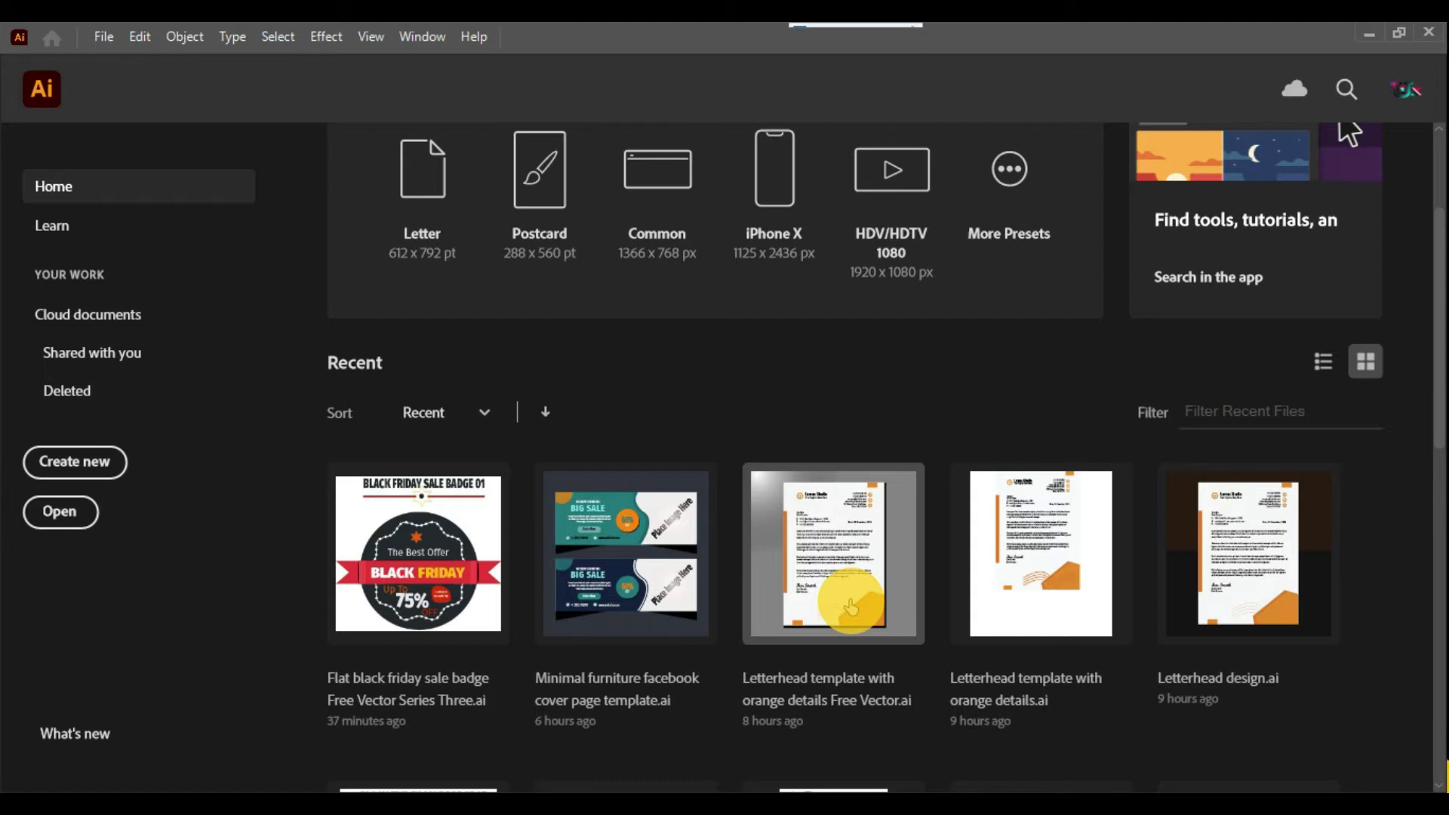
key(ctrl+n)
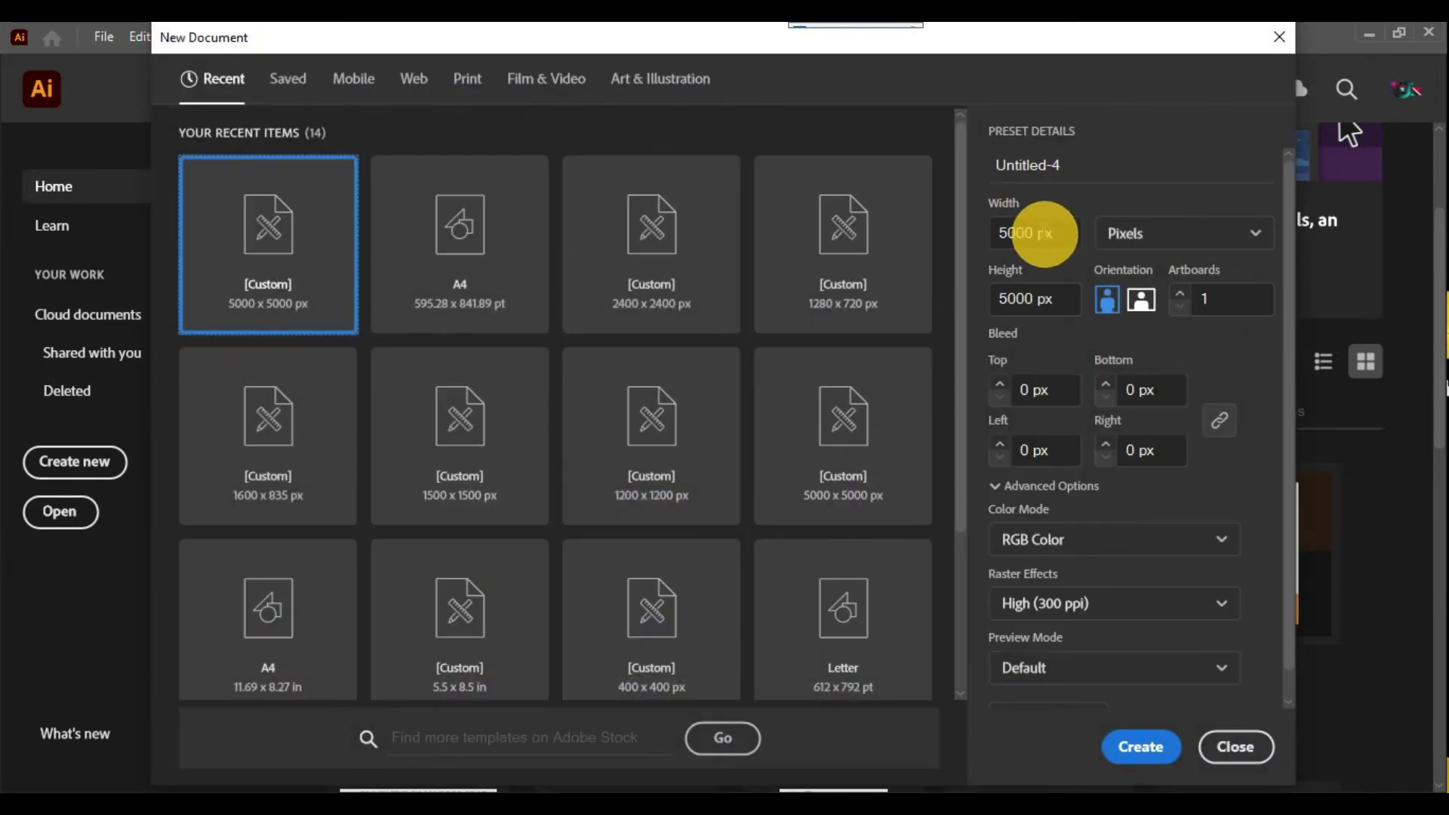
double_click(1038, 234)
text(2400)
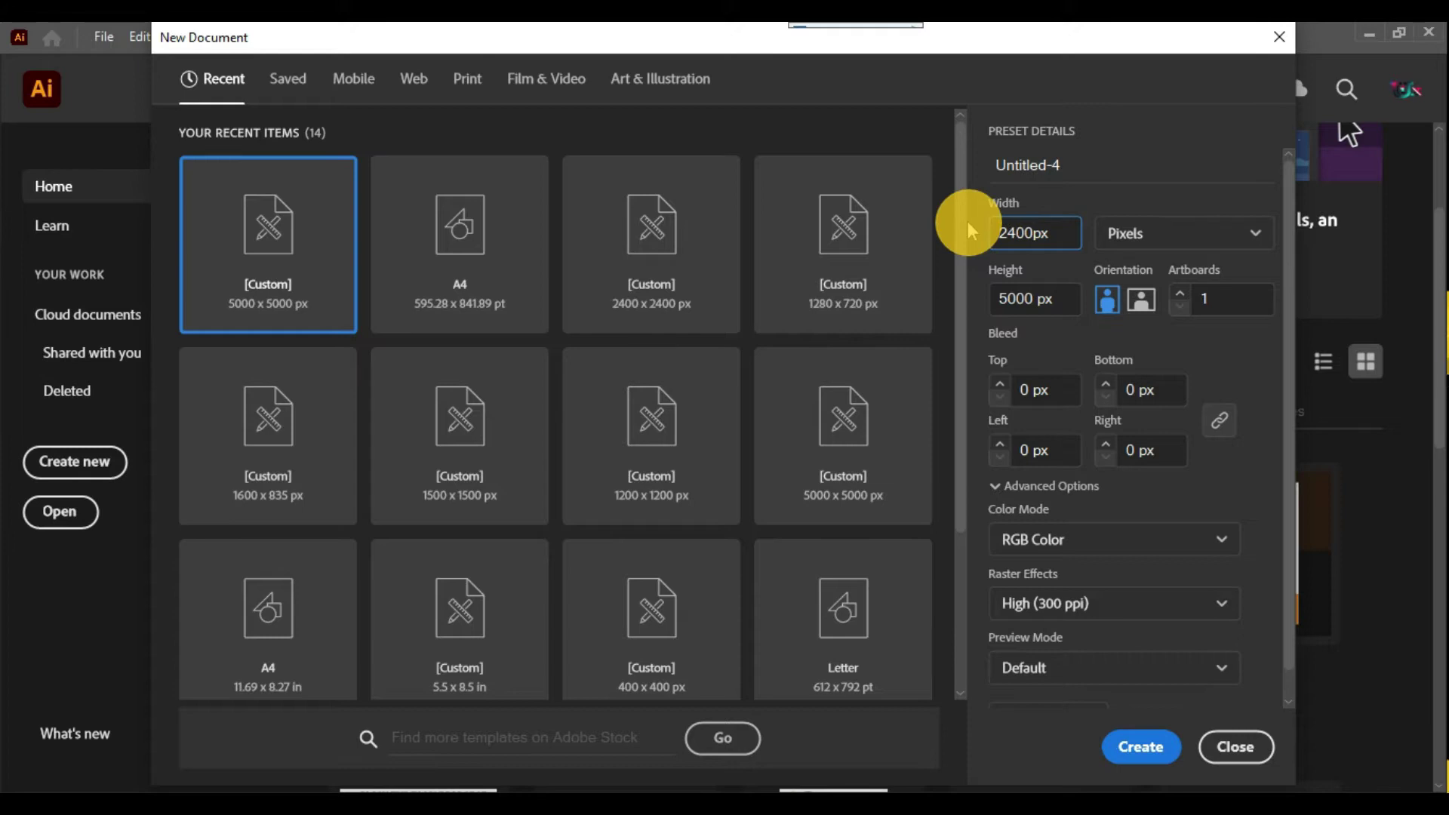
key(Tab)
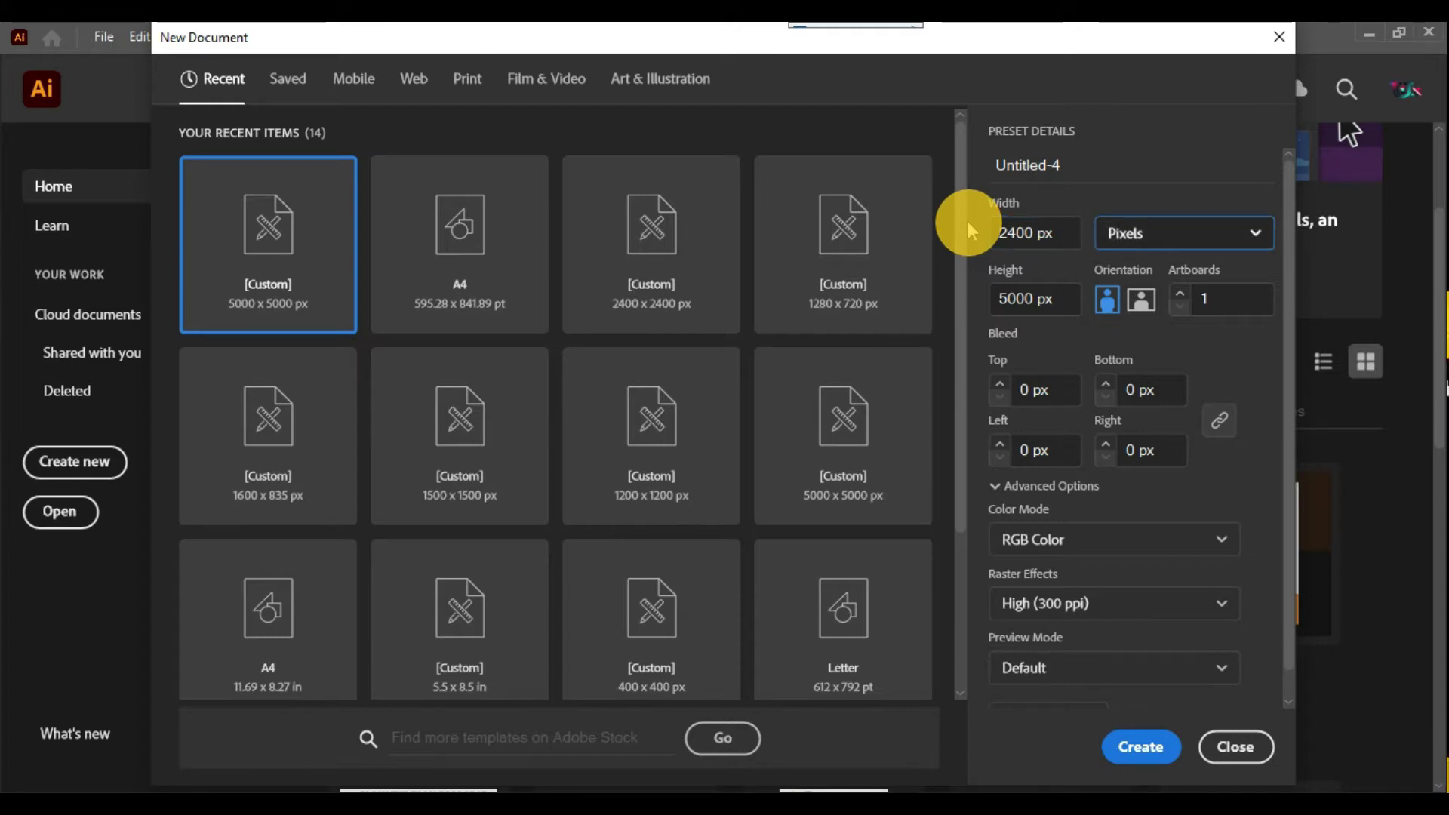
key(Tab)
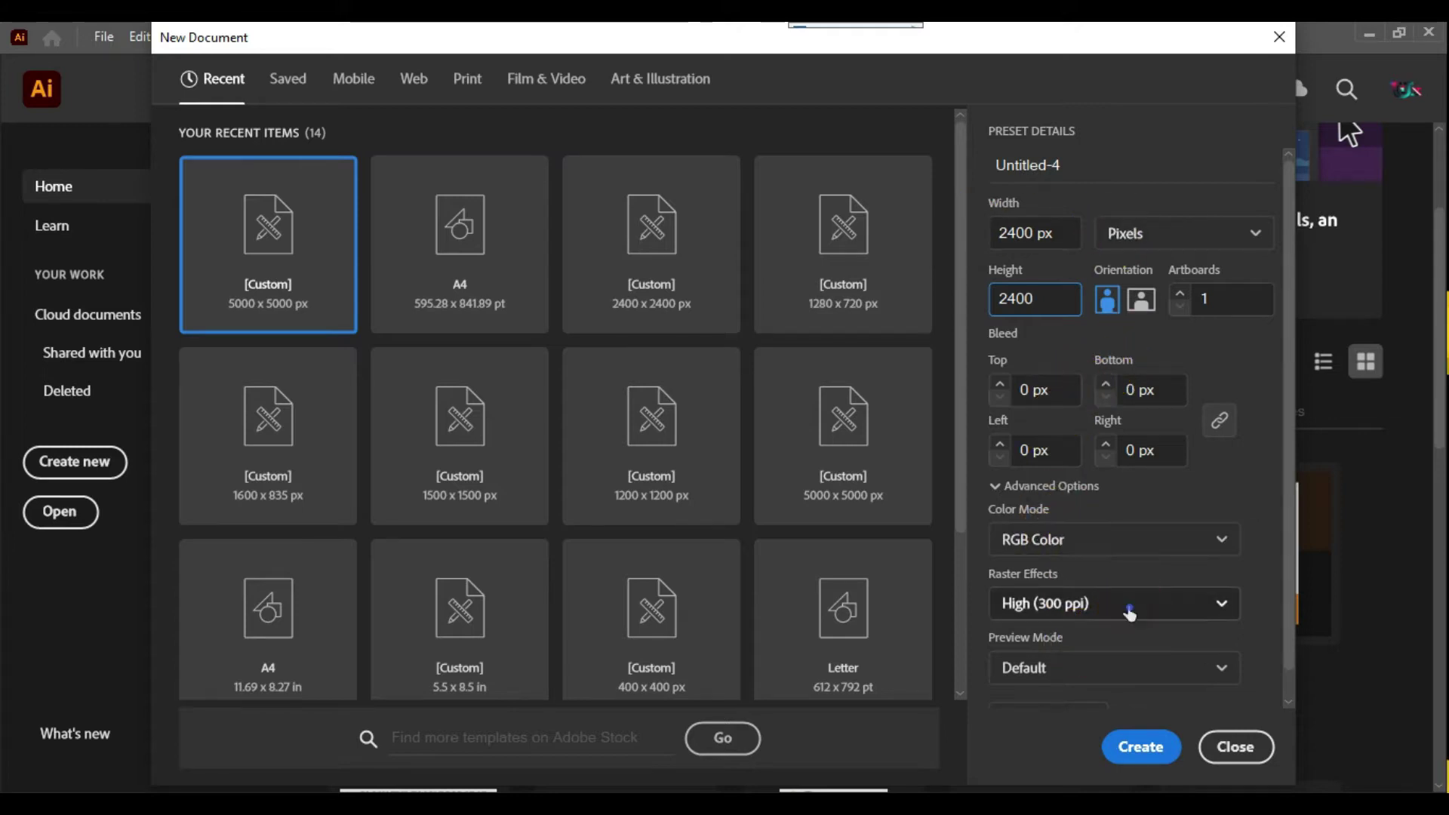
Set the new document's raster effects to Medium (150 ppi) and create it.
click(1127, 606)
click(1096, 676)
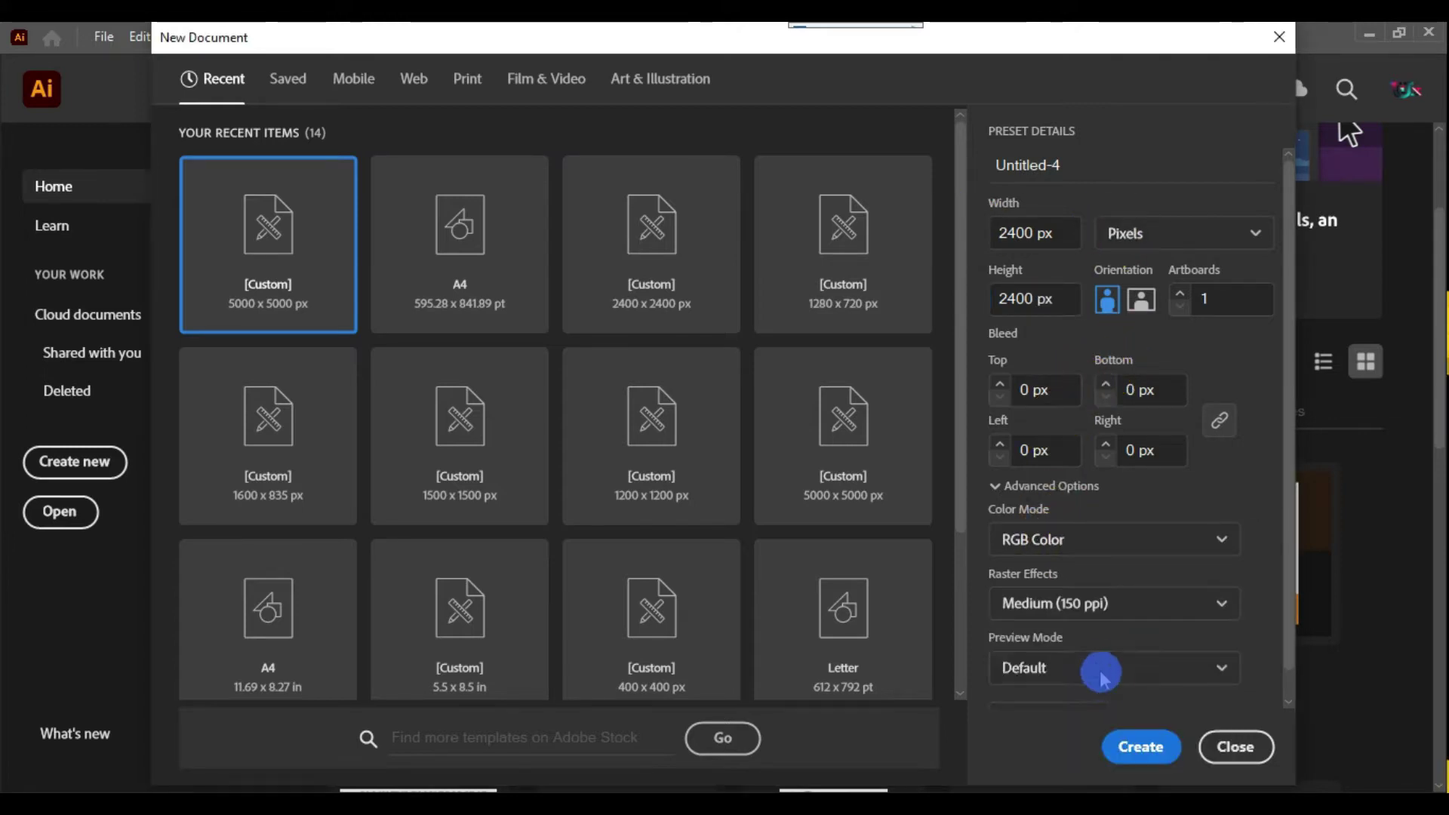
scroll(1277, 504, down, 1)
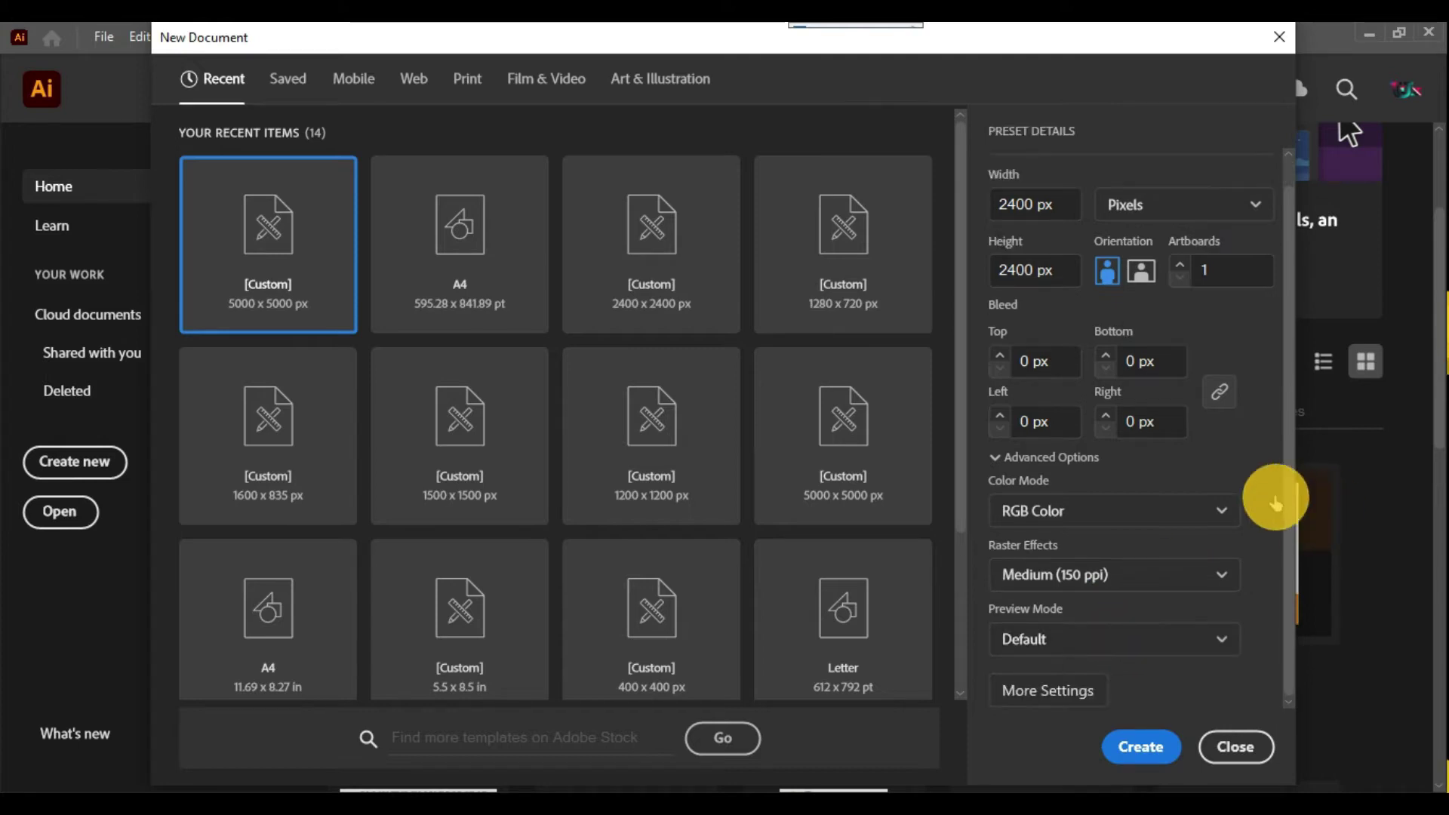
click(1141, 749)
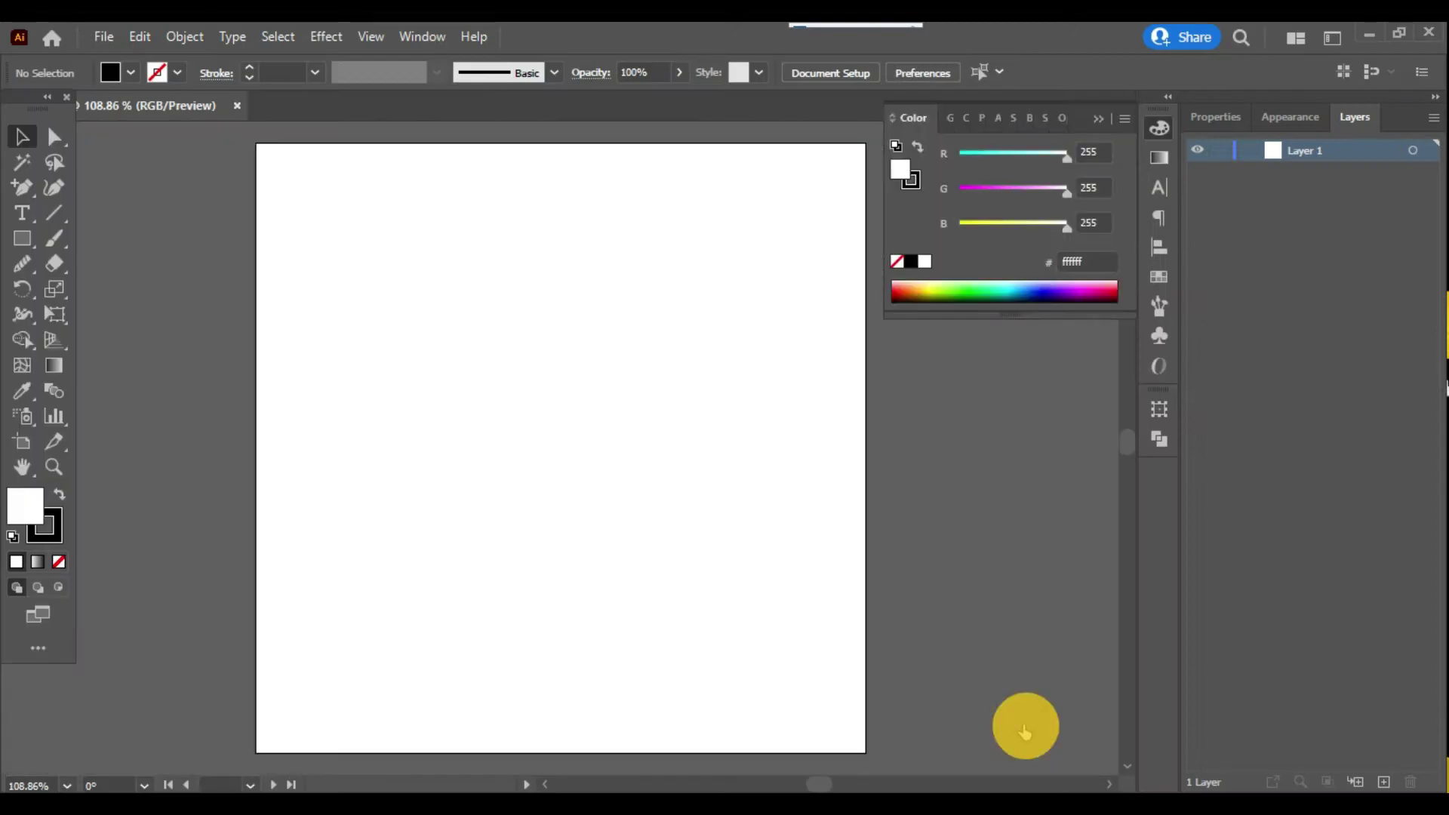
Collapse the color controls and read the badge wording and color codes in the Notepad file.
click(1159, 128)
click(874, 781)
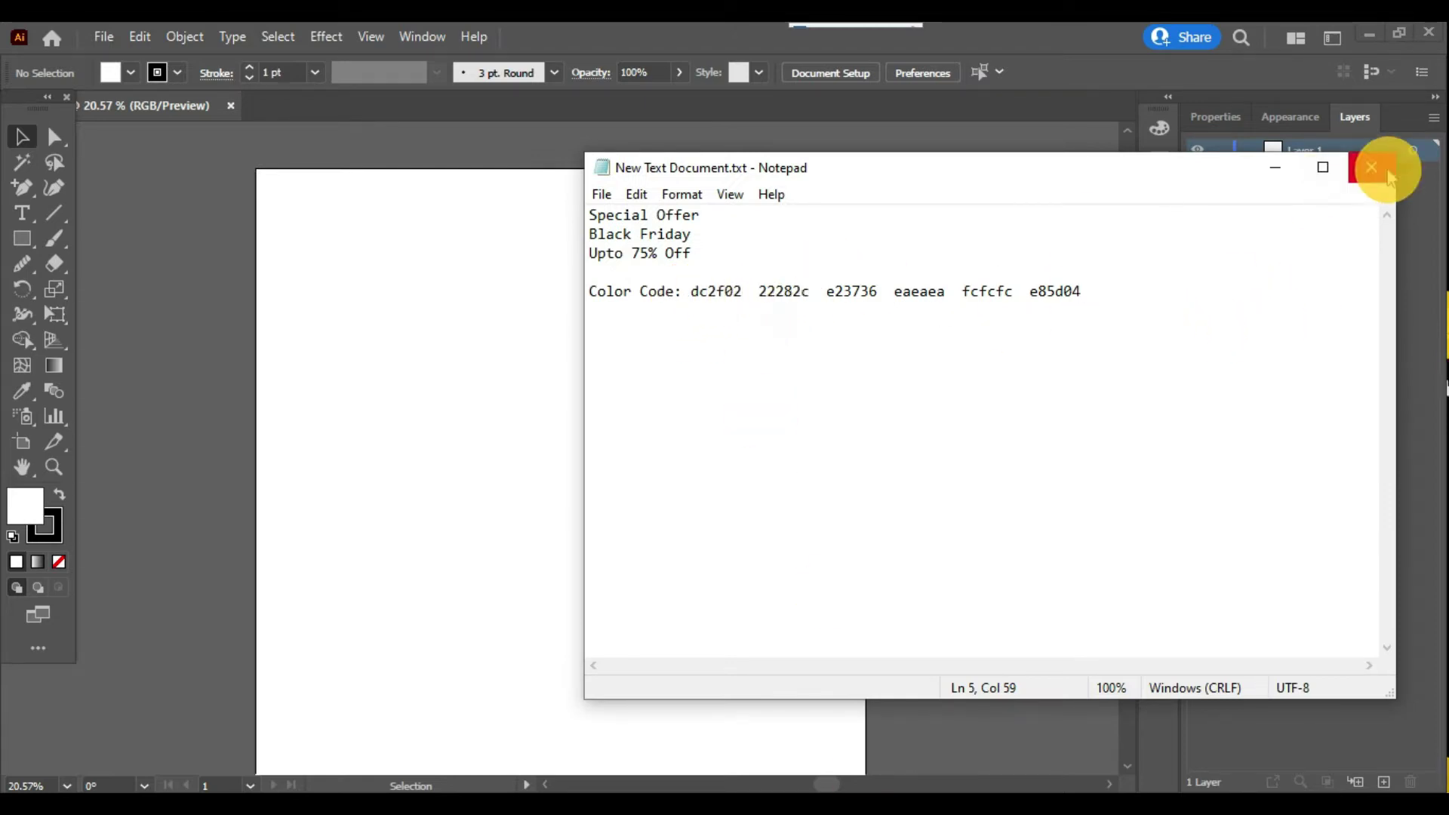
click(1275, 172)
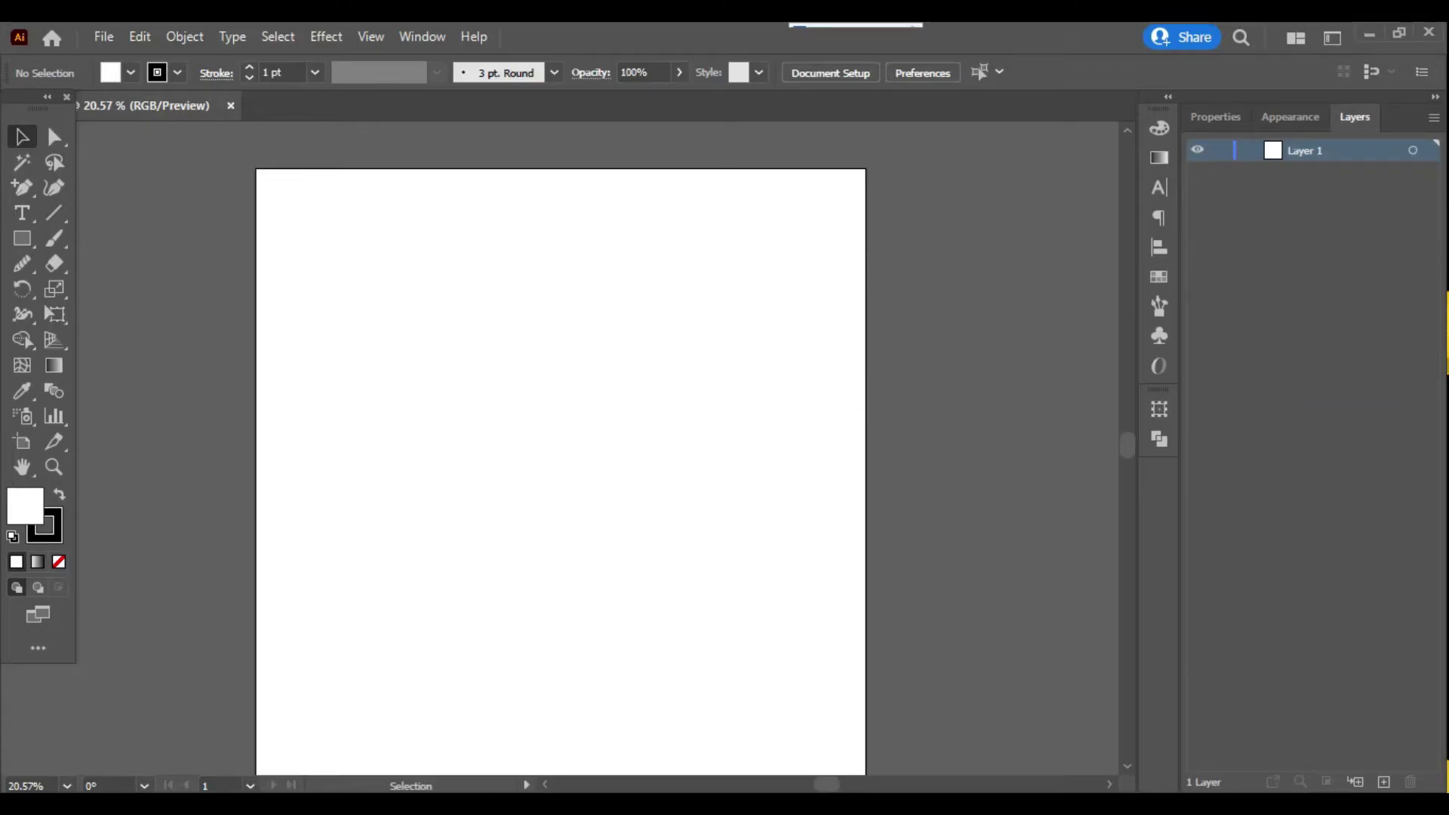
Switch to Microsoft Edge and open the Coolors palette page at coolors.co/palettes.
mouse_move(752, 806)
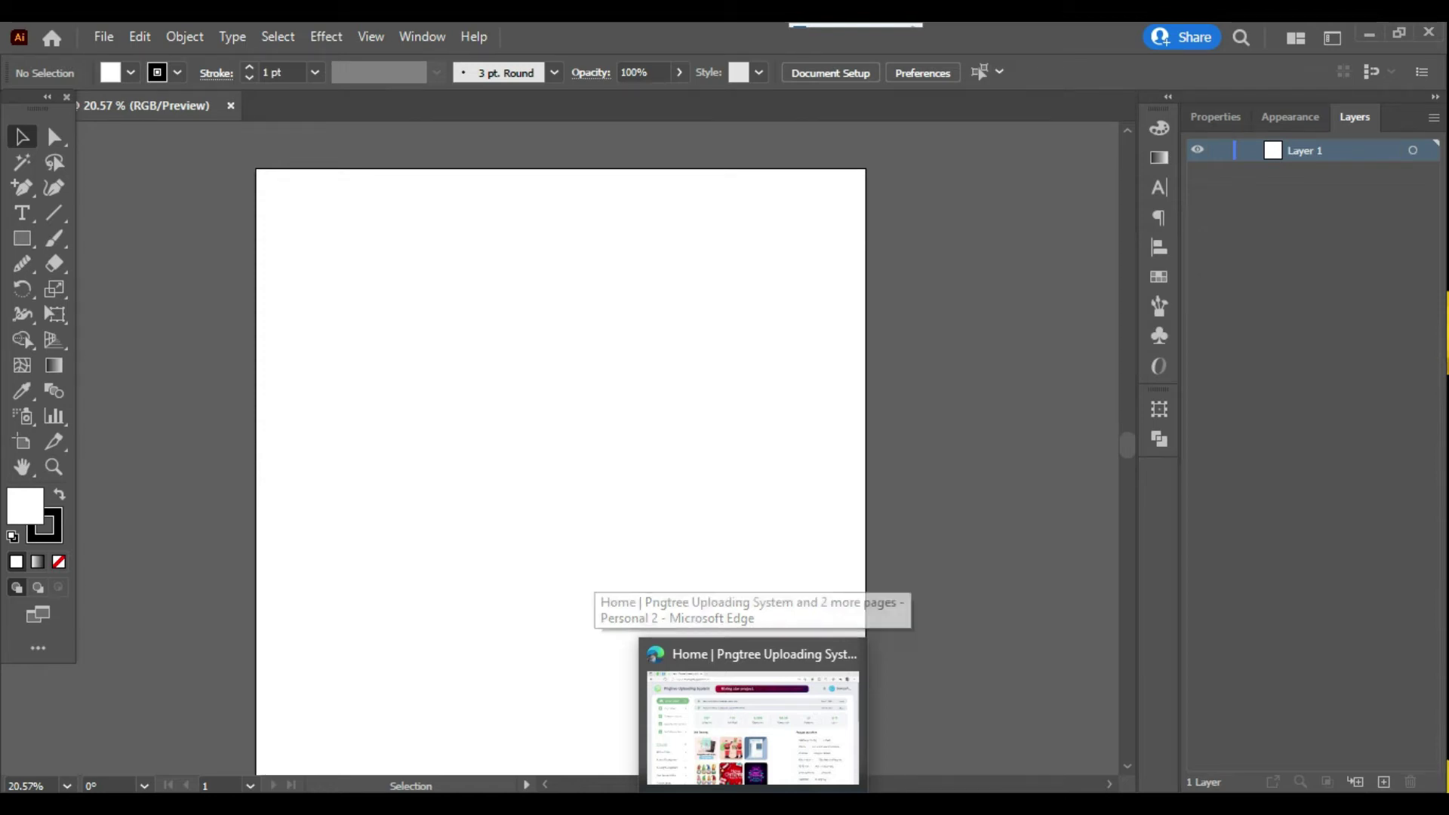
click(753, 806)
click(364, 39)
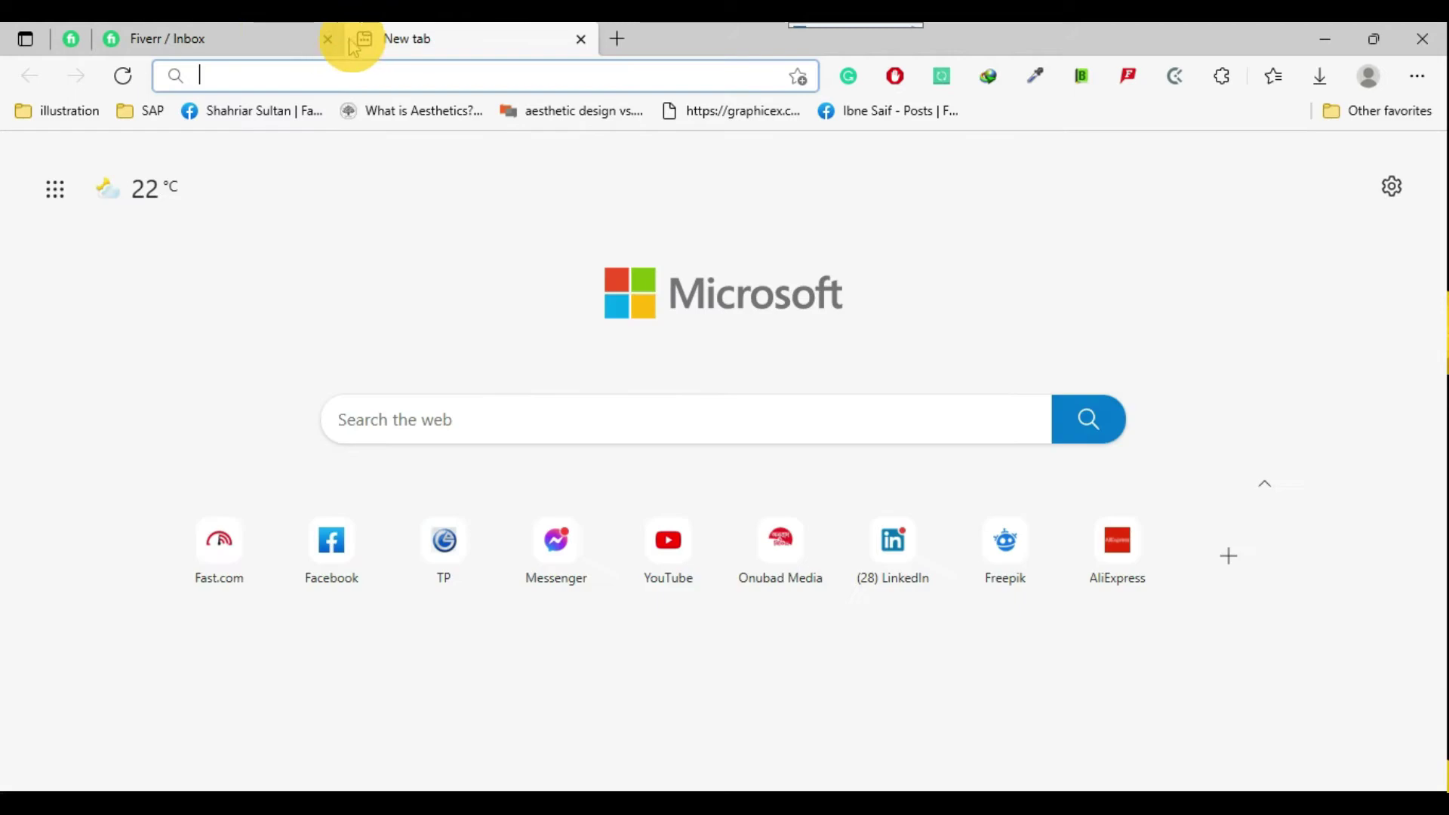
text(coolors.co/palettes)
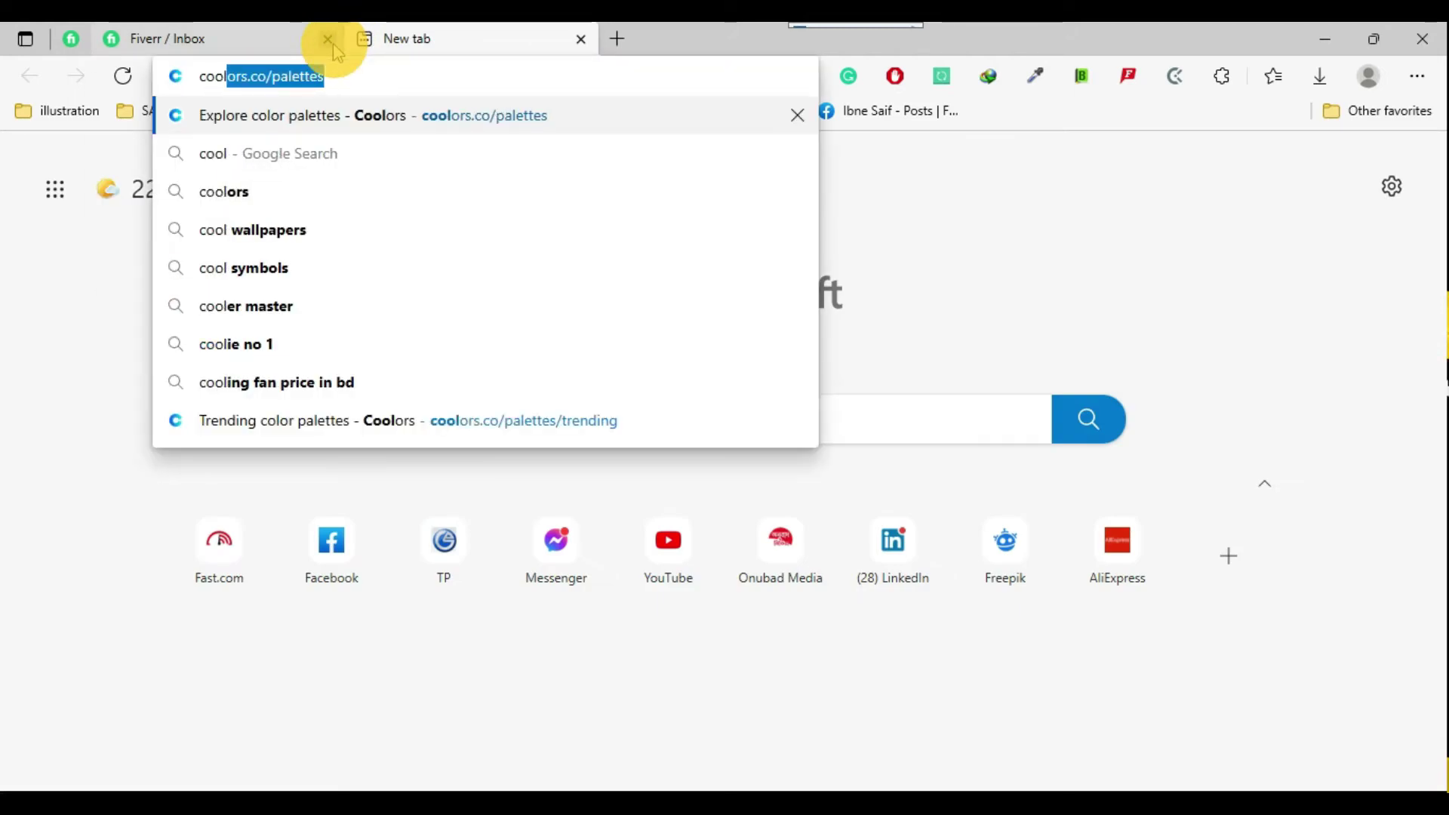
key(Return)
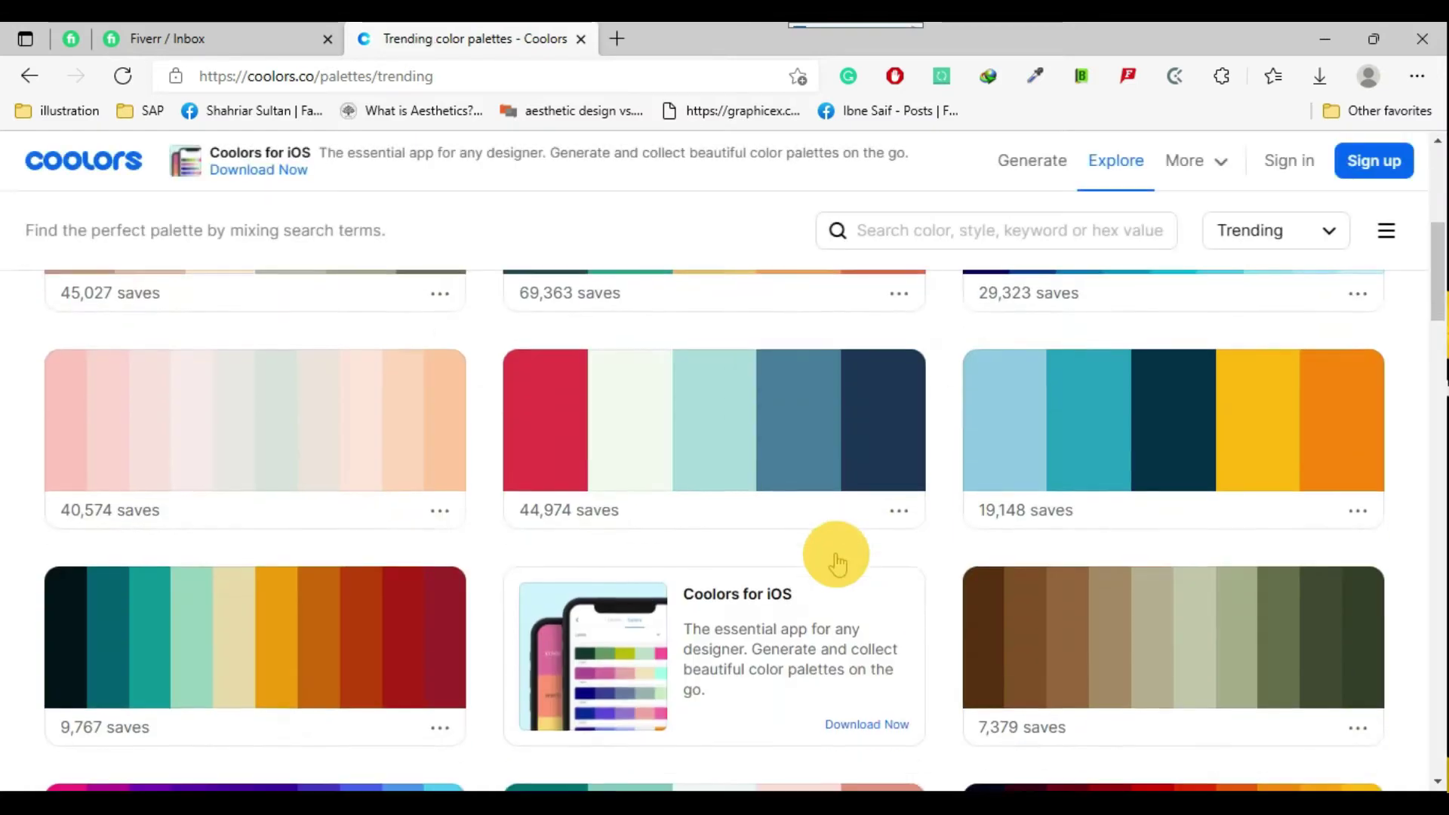
Browse the trending color palettes on Coolors, then return to the blank Illustrator artboard.
scroll(837, 562, down, 15)
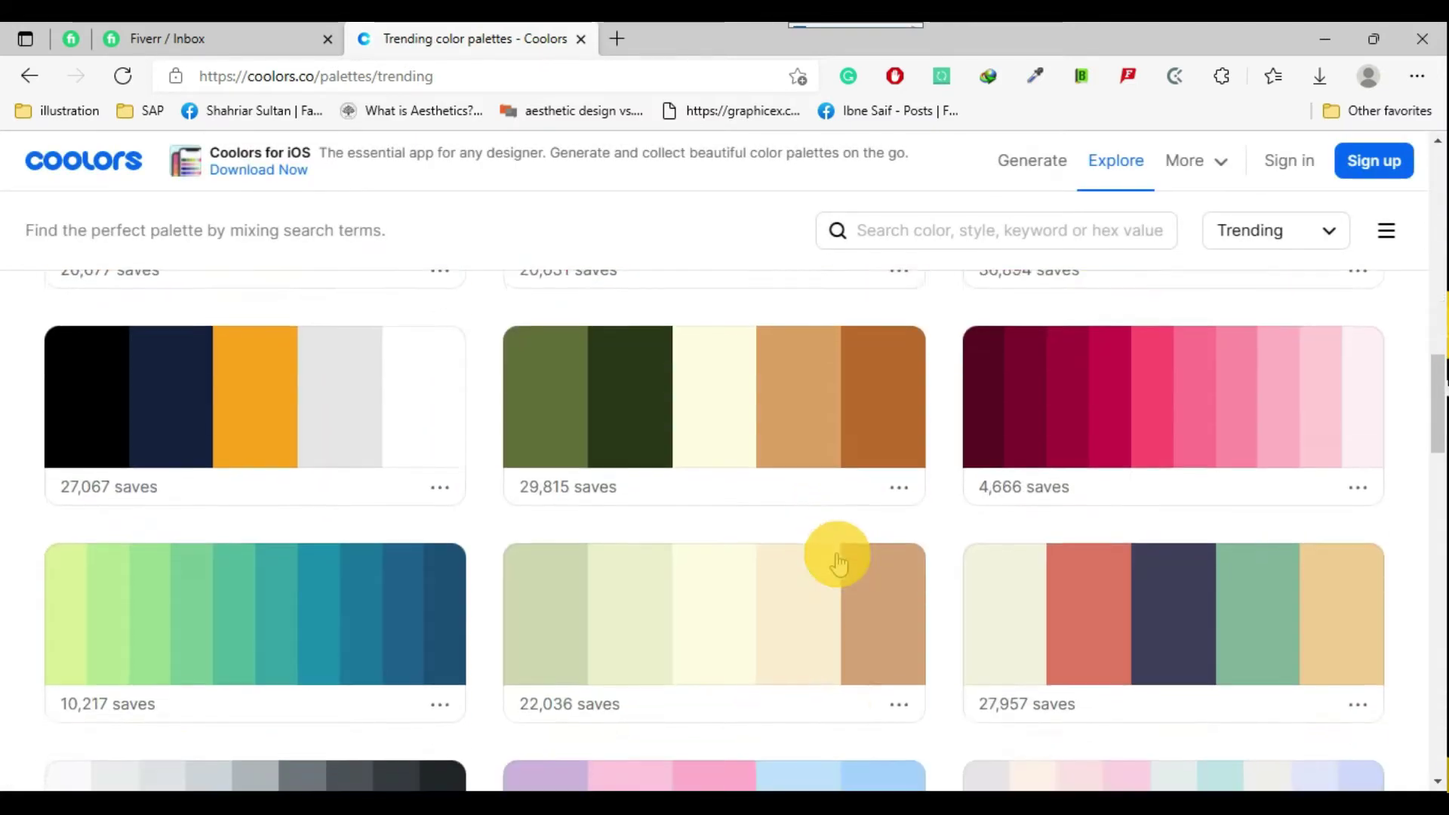
scroll(838, 562, up, 15)
scroll(838, 563, down, 6)
scroll(836, 559, down, 9)
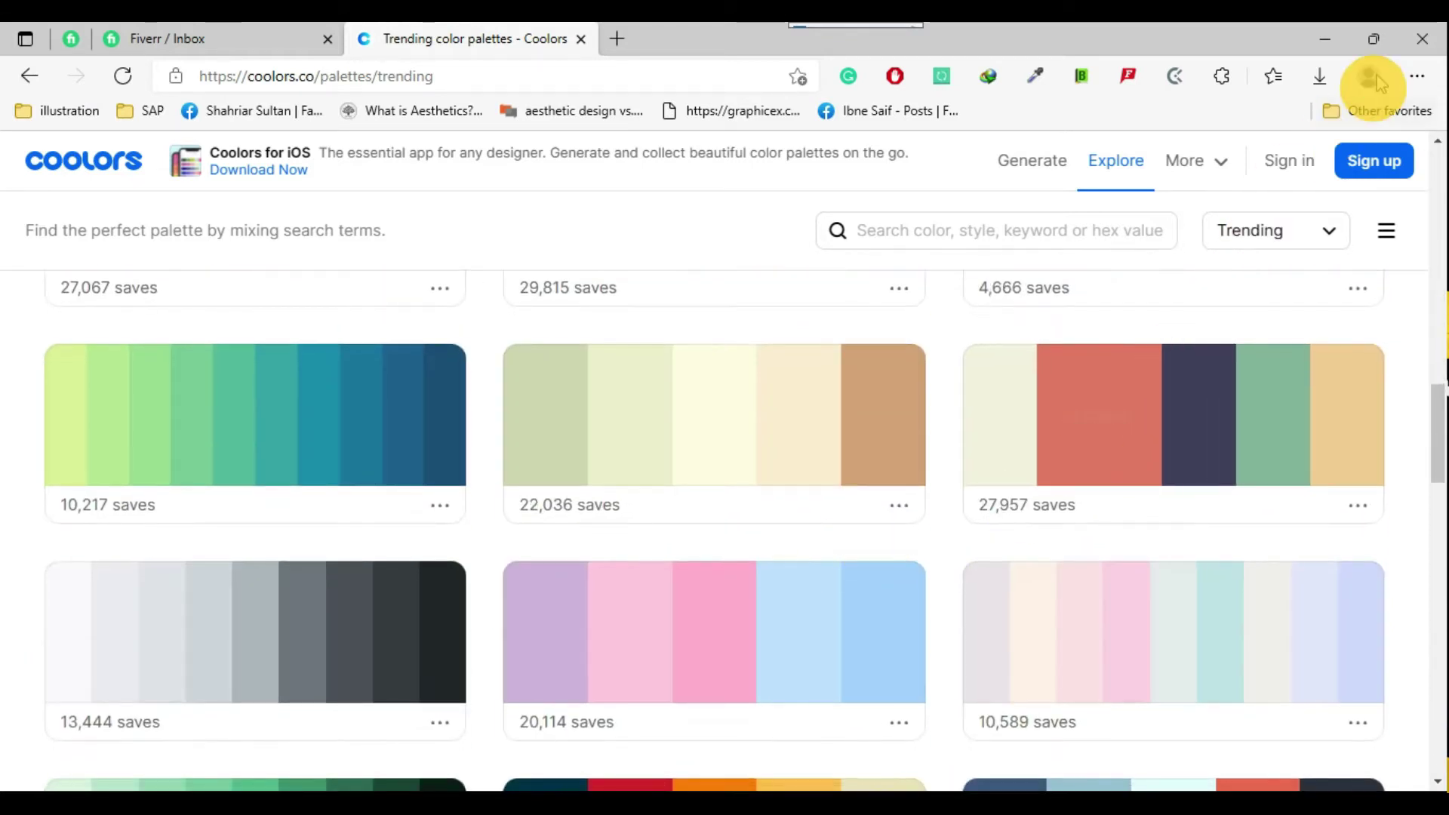
scroll(921, 507, down, 5)
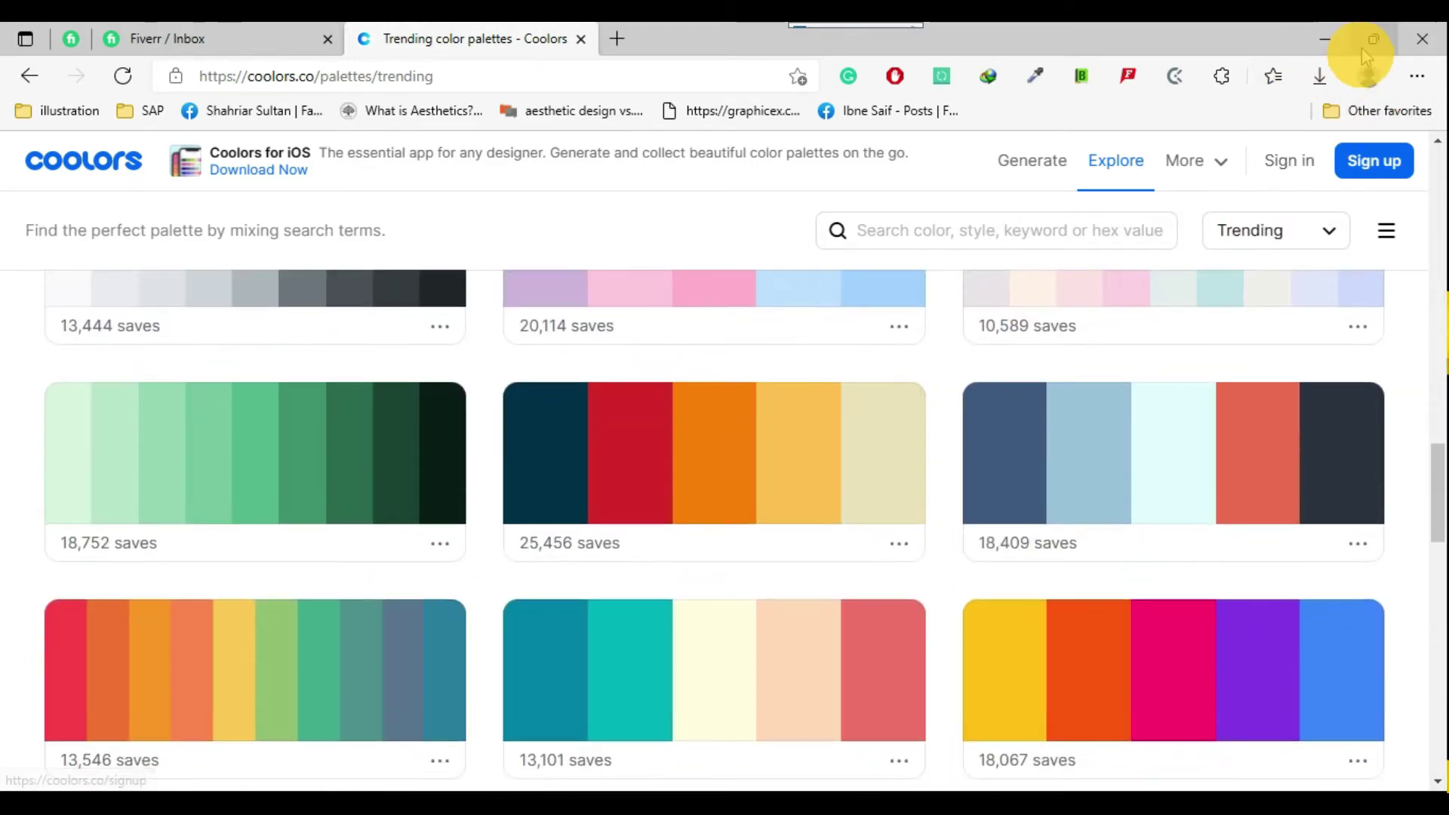
click(1336, 43)
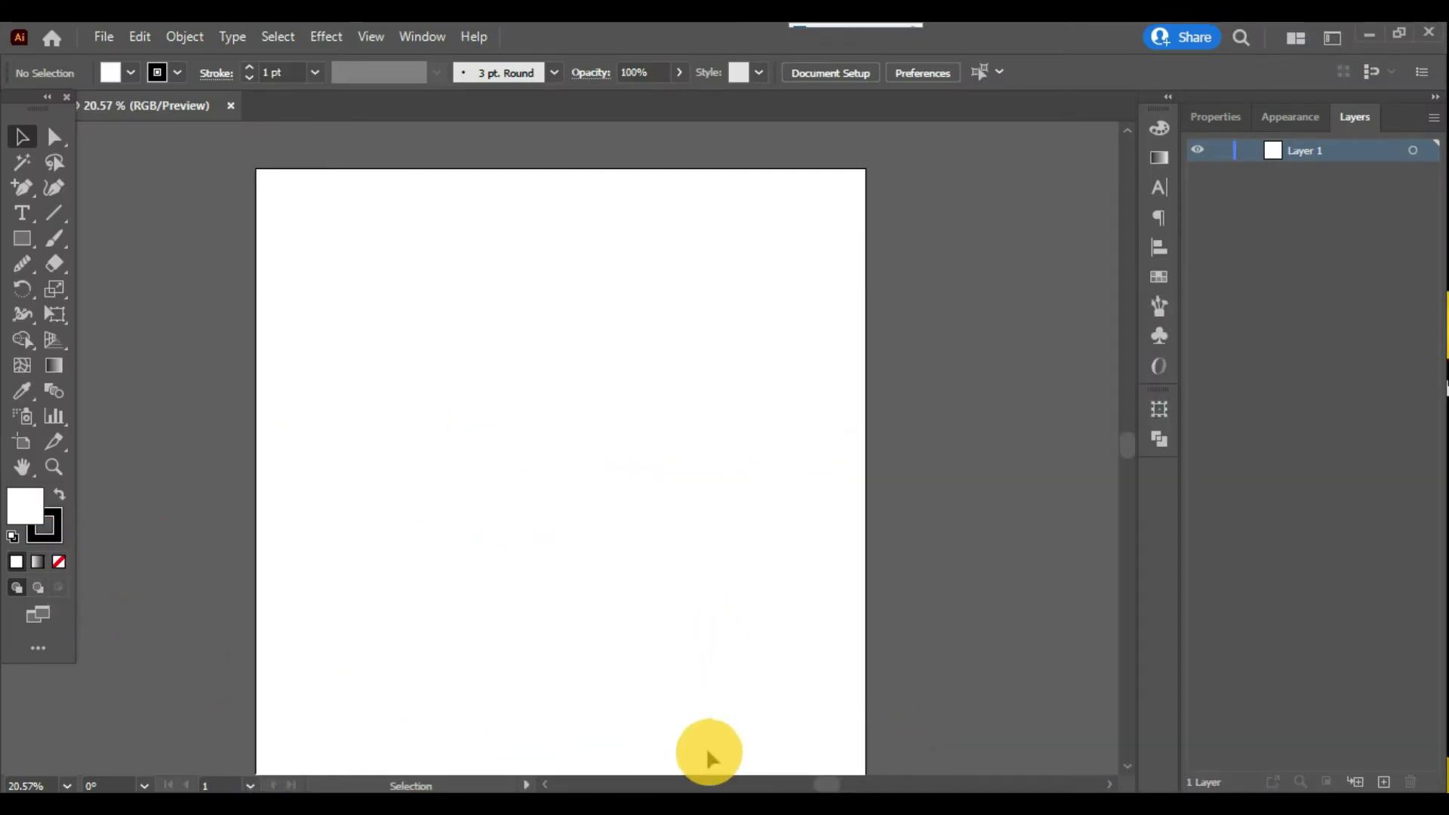
Check the Notepad list of badge text and color codes against the empty artboard.
key(alt+Tab)
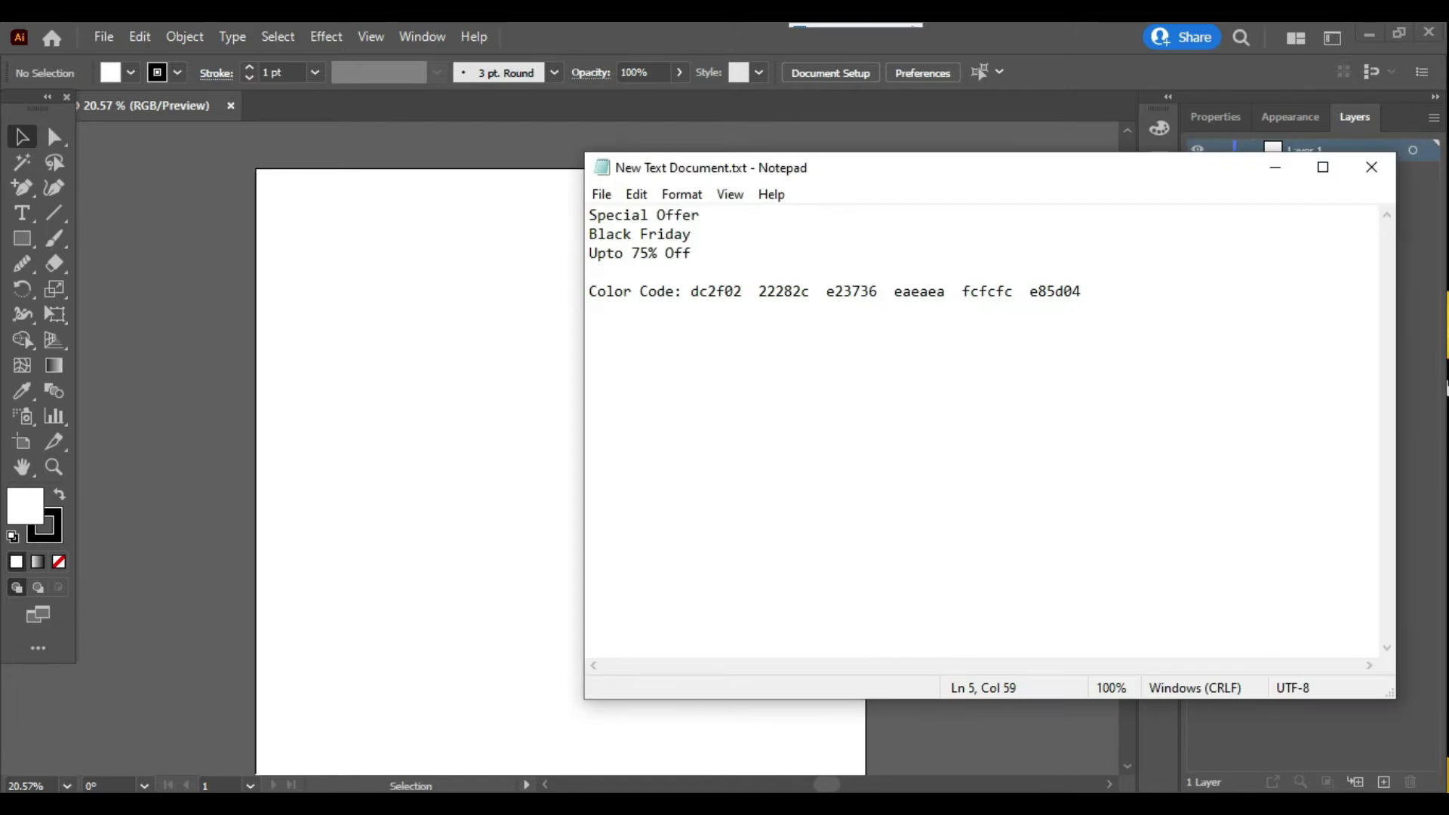
key(alt+Tab)
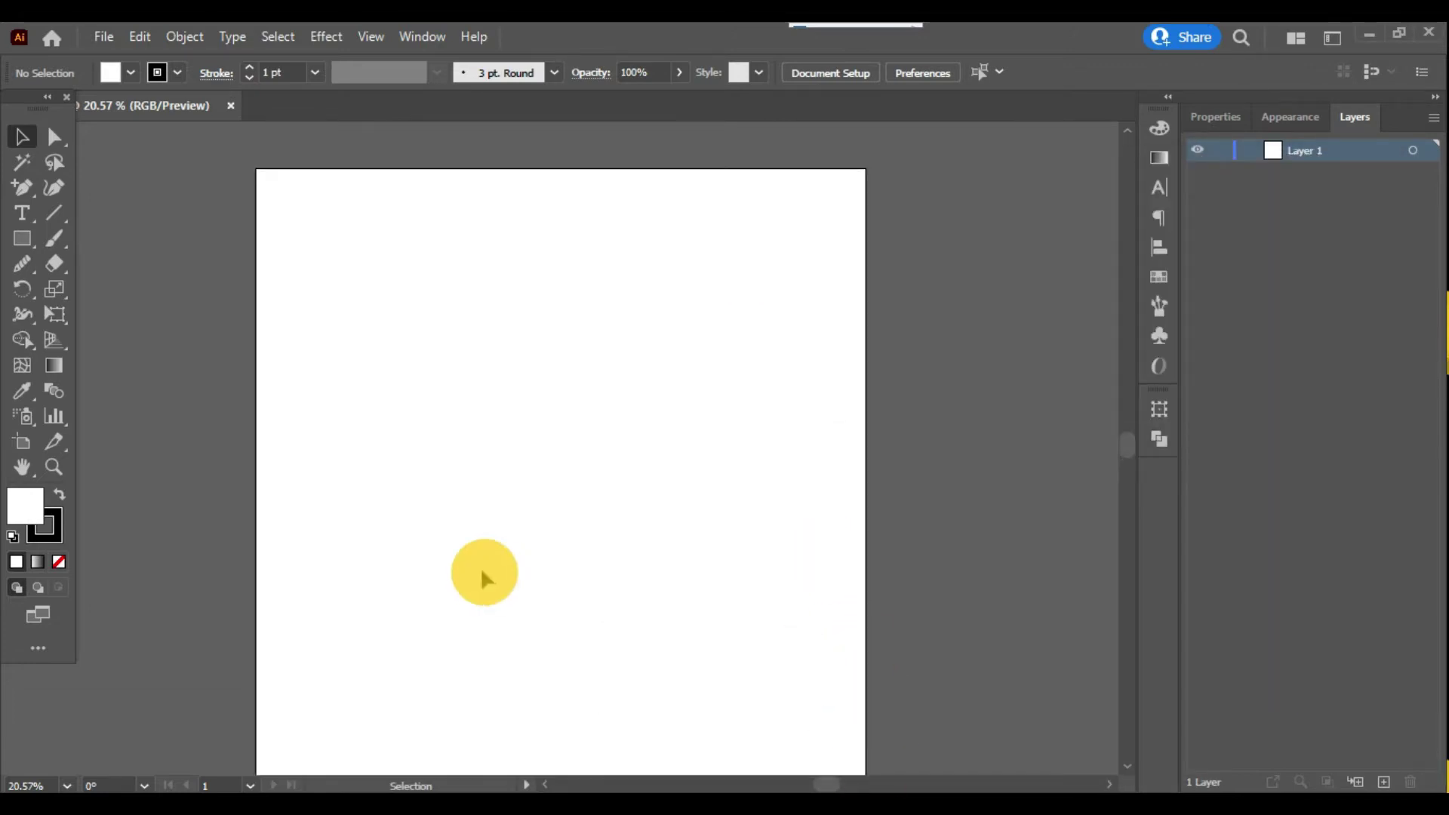
drag(34, 192, 94, 185)
click(30, 144)
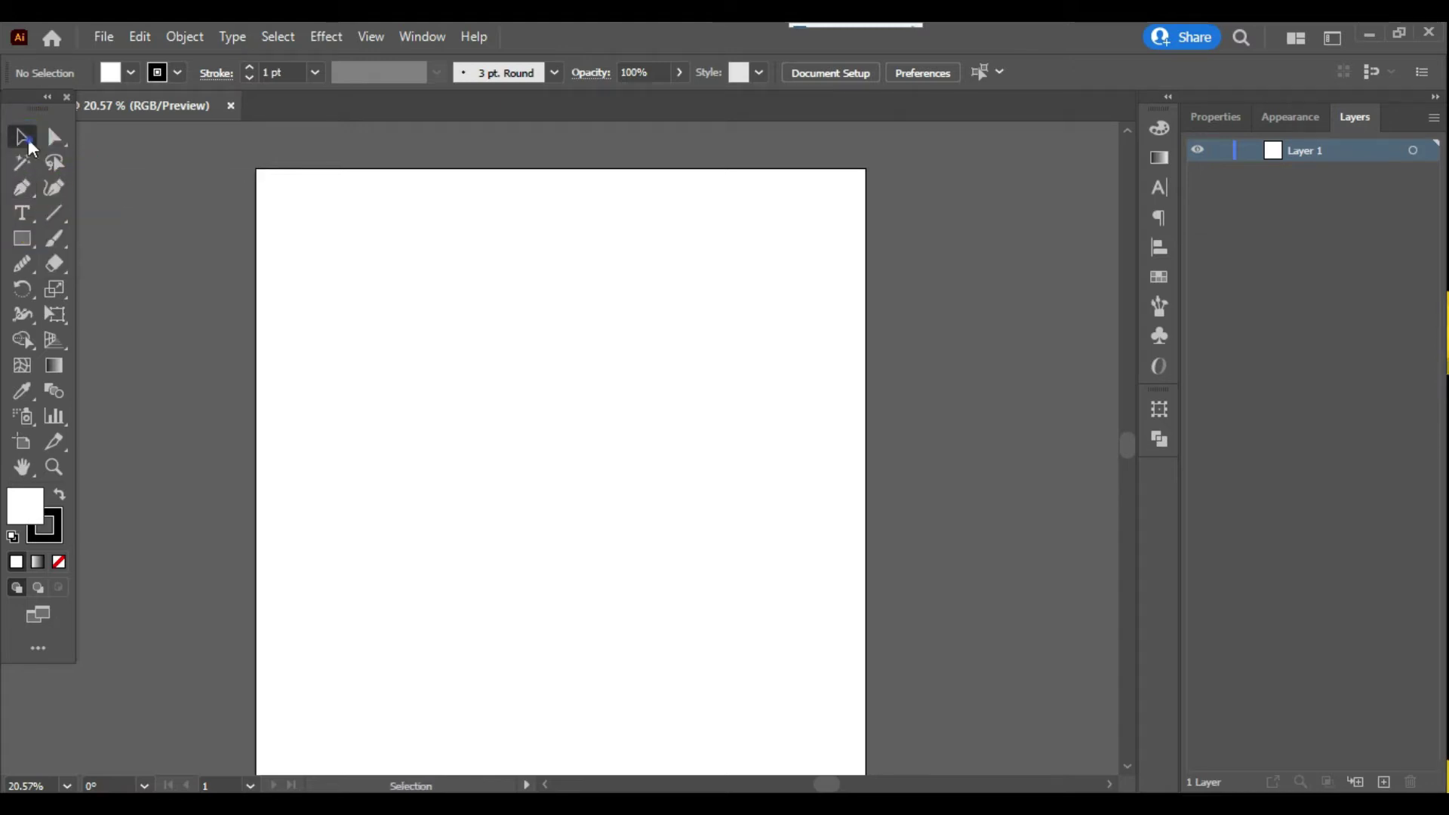
key(alt+Tab)
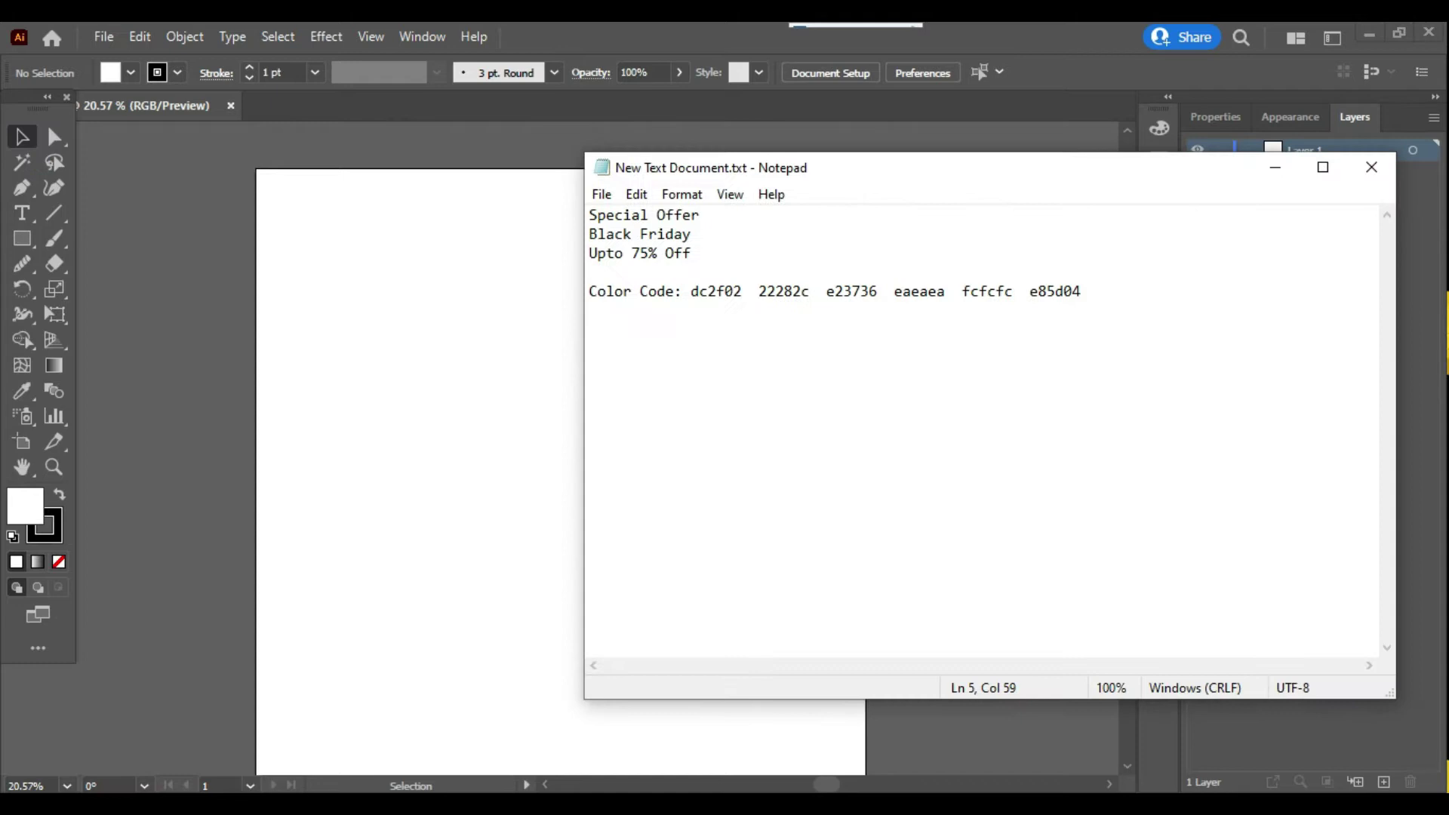
key(alt+Tab)
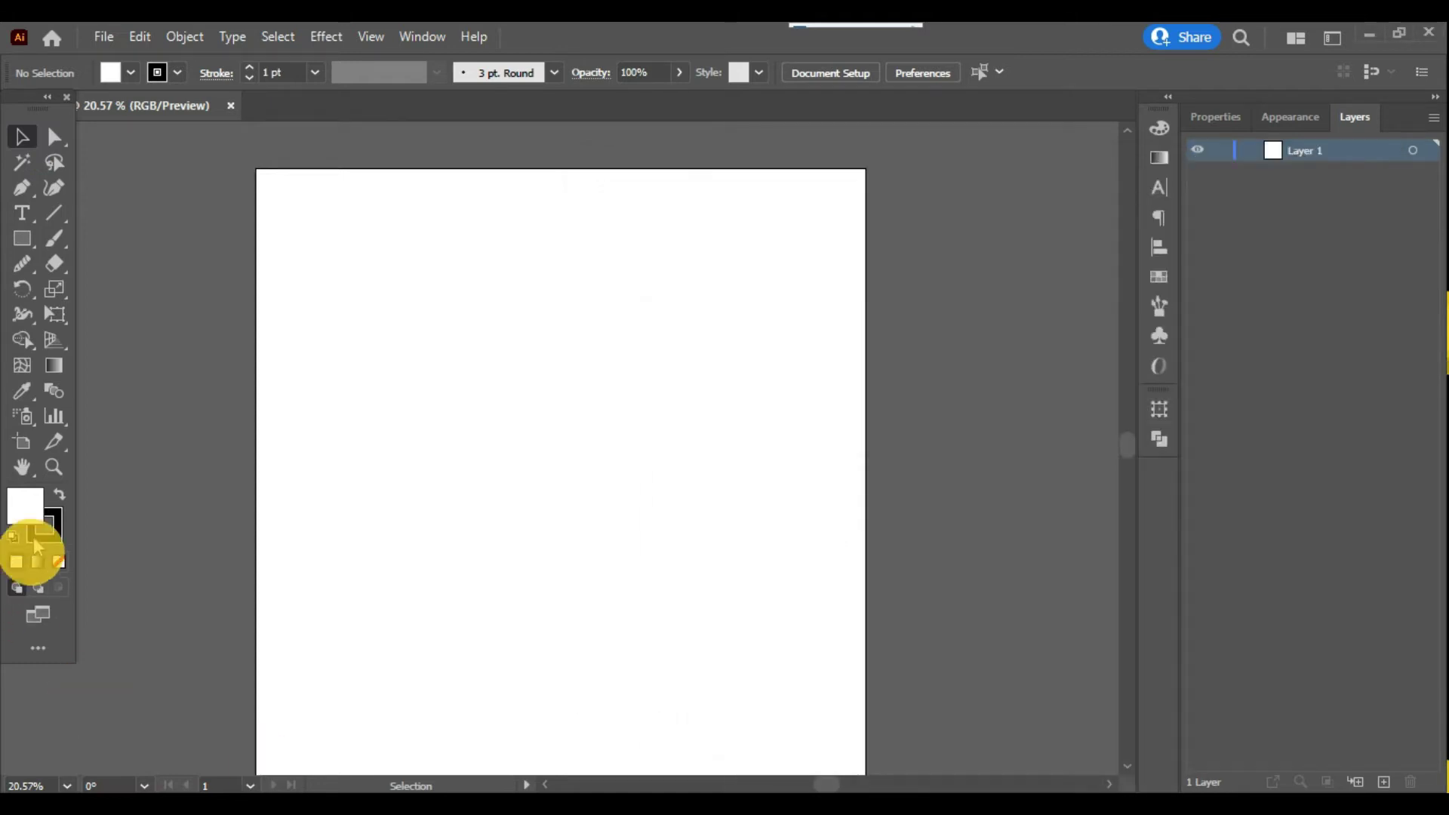
Set the default stroke to none and make the white fill the active color.
click(46, 529)
click(59, 561)
click(25, 503)
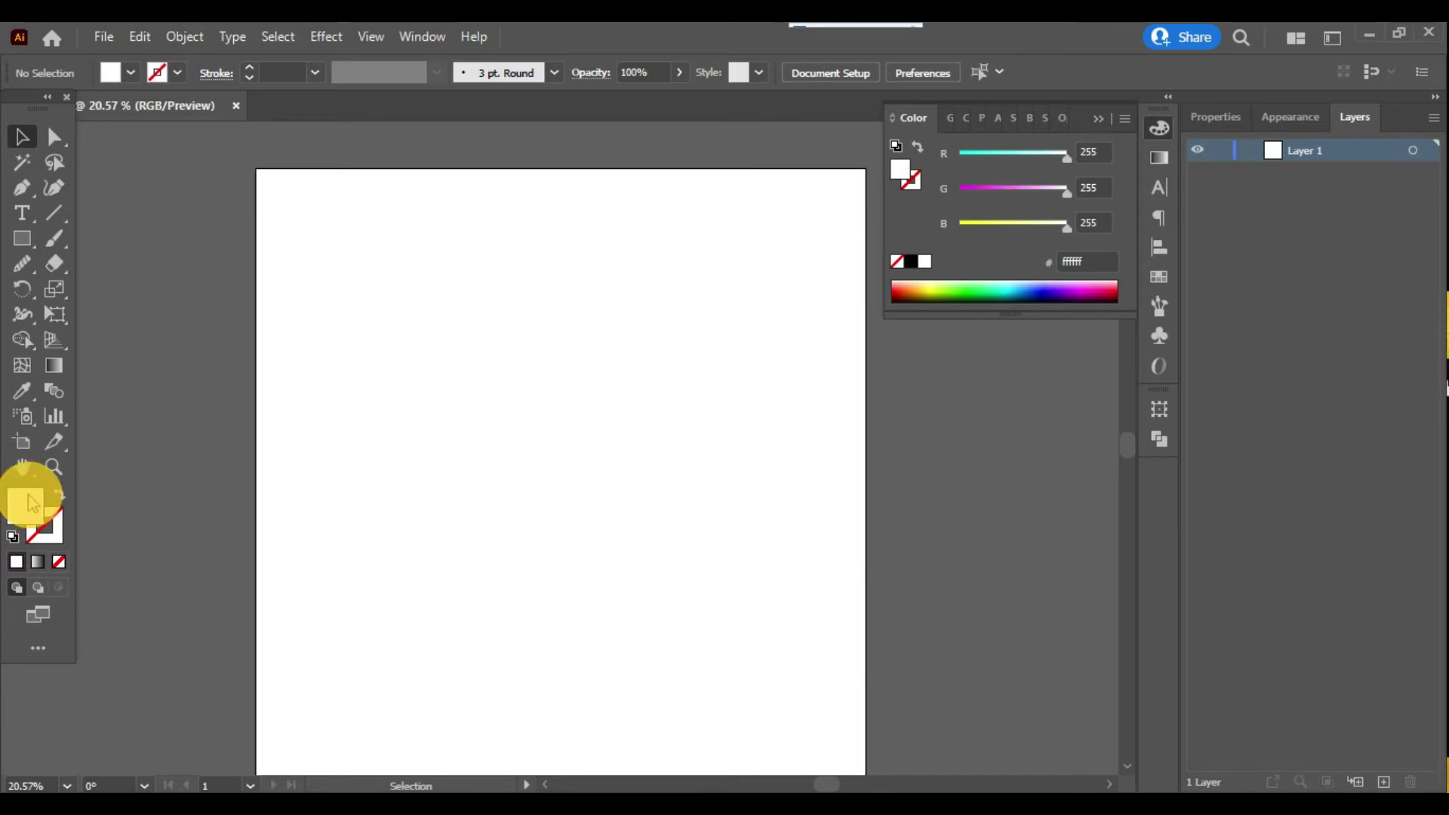
Draw a circle with the Ellipse tool, slightly over half the artboard's width, near the artboard's center.
key(l)
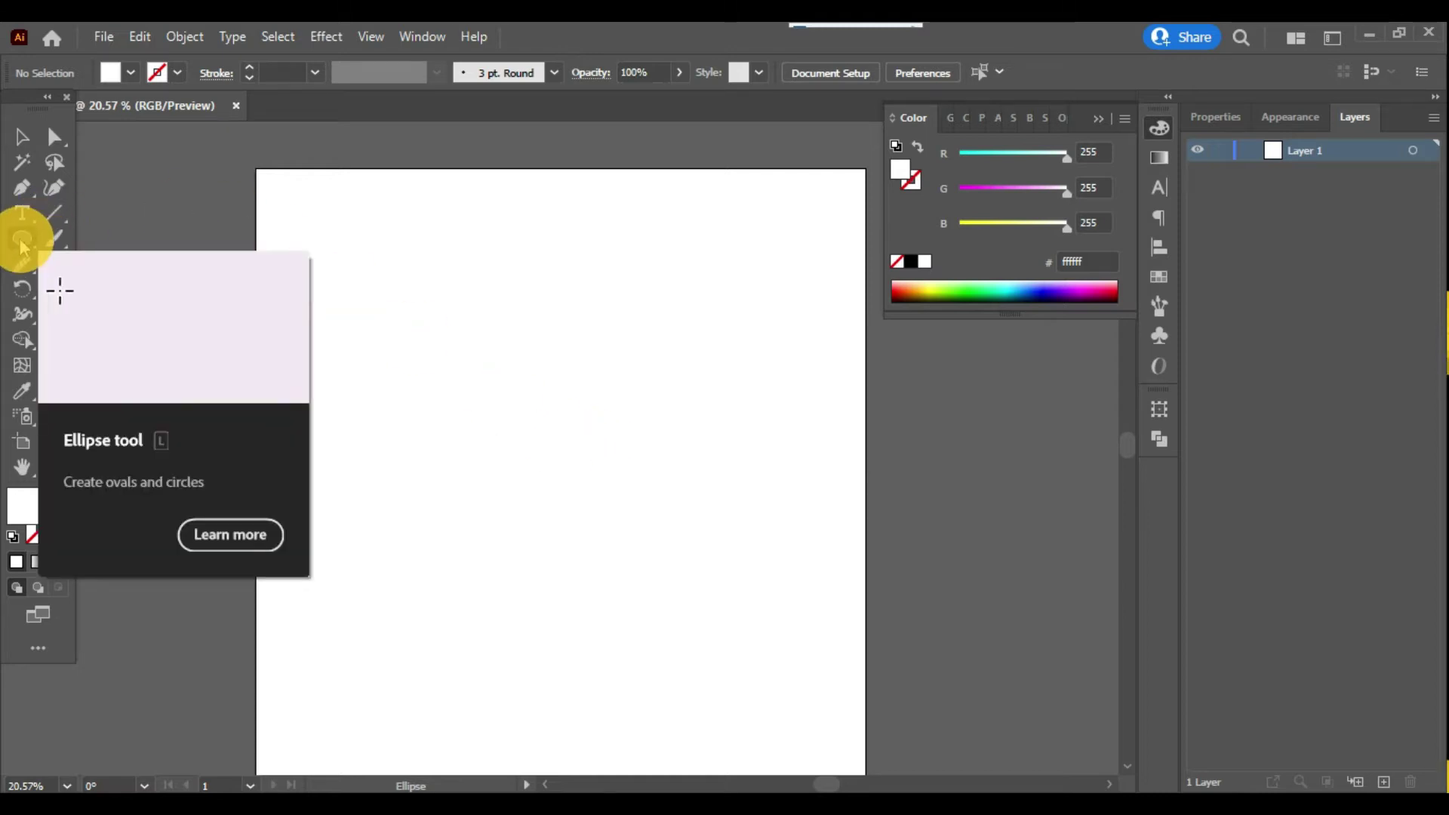
drag(23, 245, 121, 290)
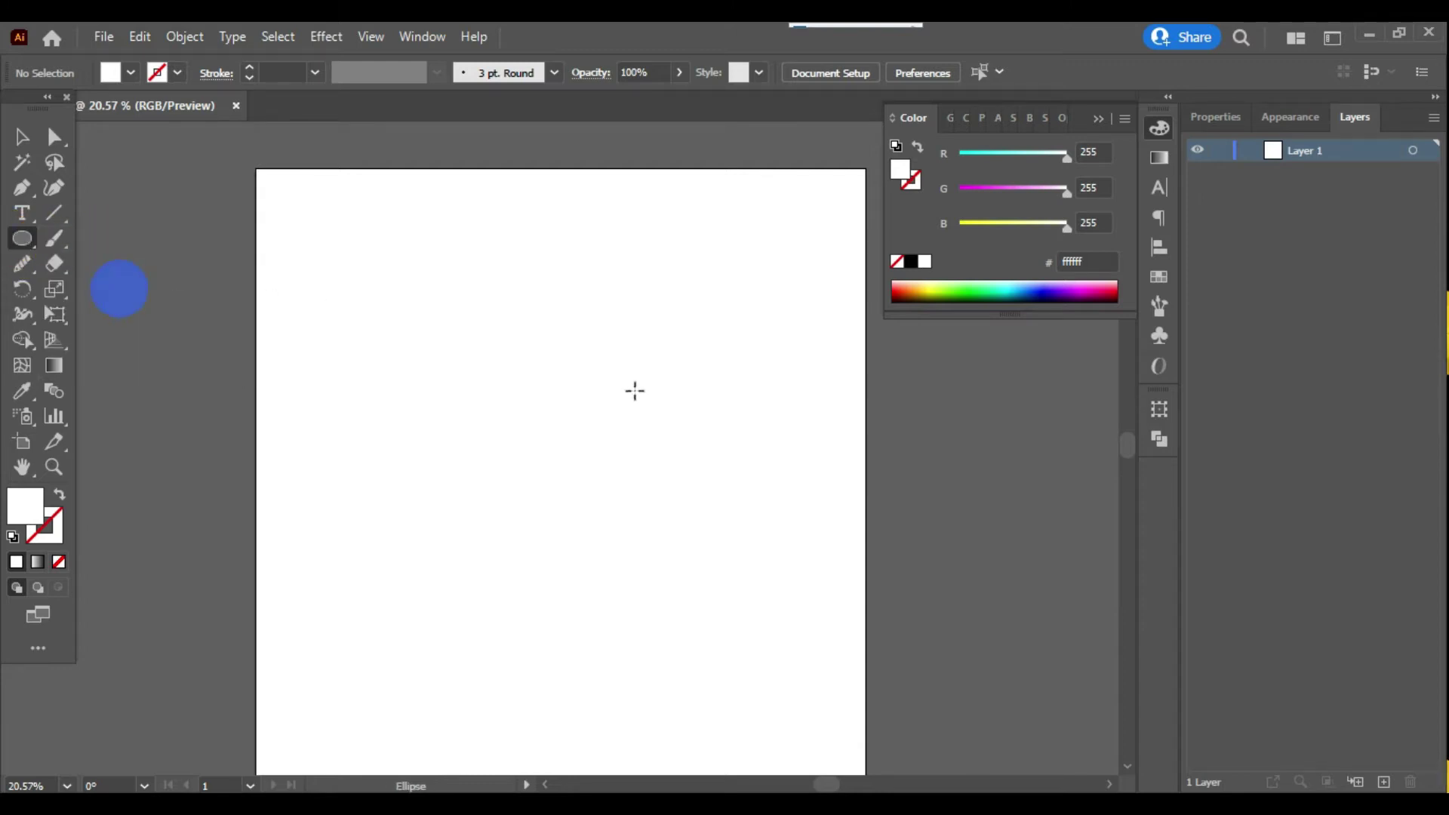
mouse_move(488, 349)
mouse_down()
mouse_move(725, 544)
mouse_move(672, 550)
mouse_move(712, 669)
mouse_move(689, 679)
mouse_move(739, 716)
mouse_move(682, 686)
mouse_move(736, 717)
mouse_up()
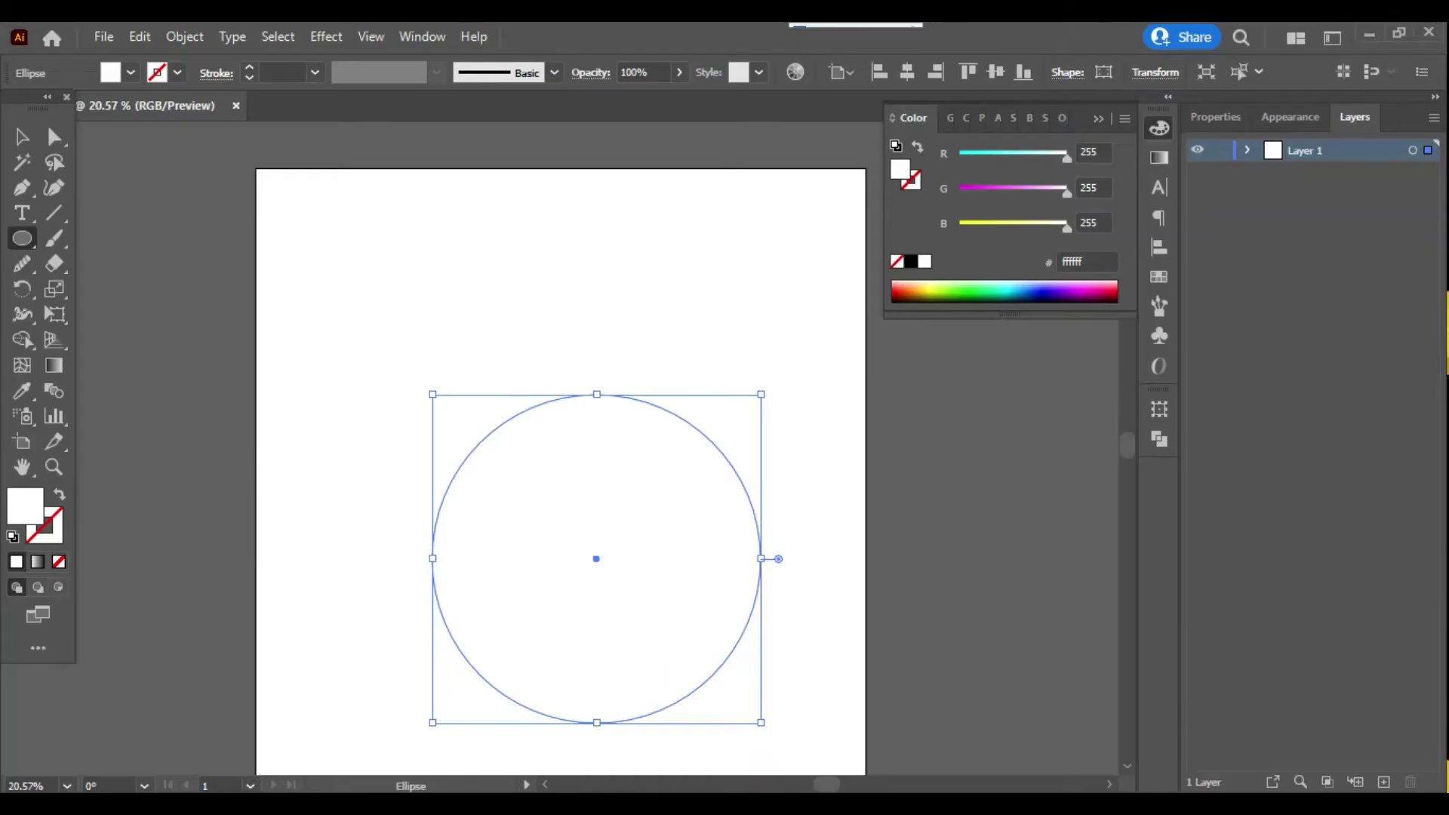
Copy the color code eaeaea from the Notepad list and apply it as the circle's fill.
key(alt+Tab)
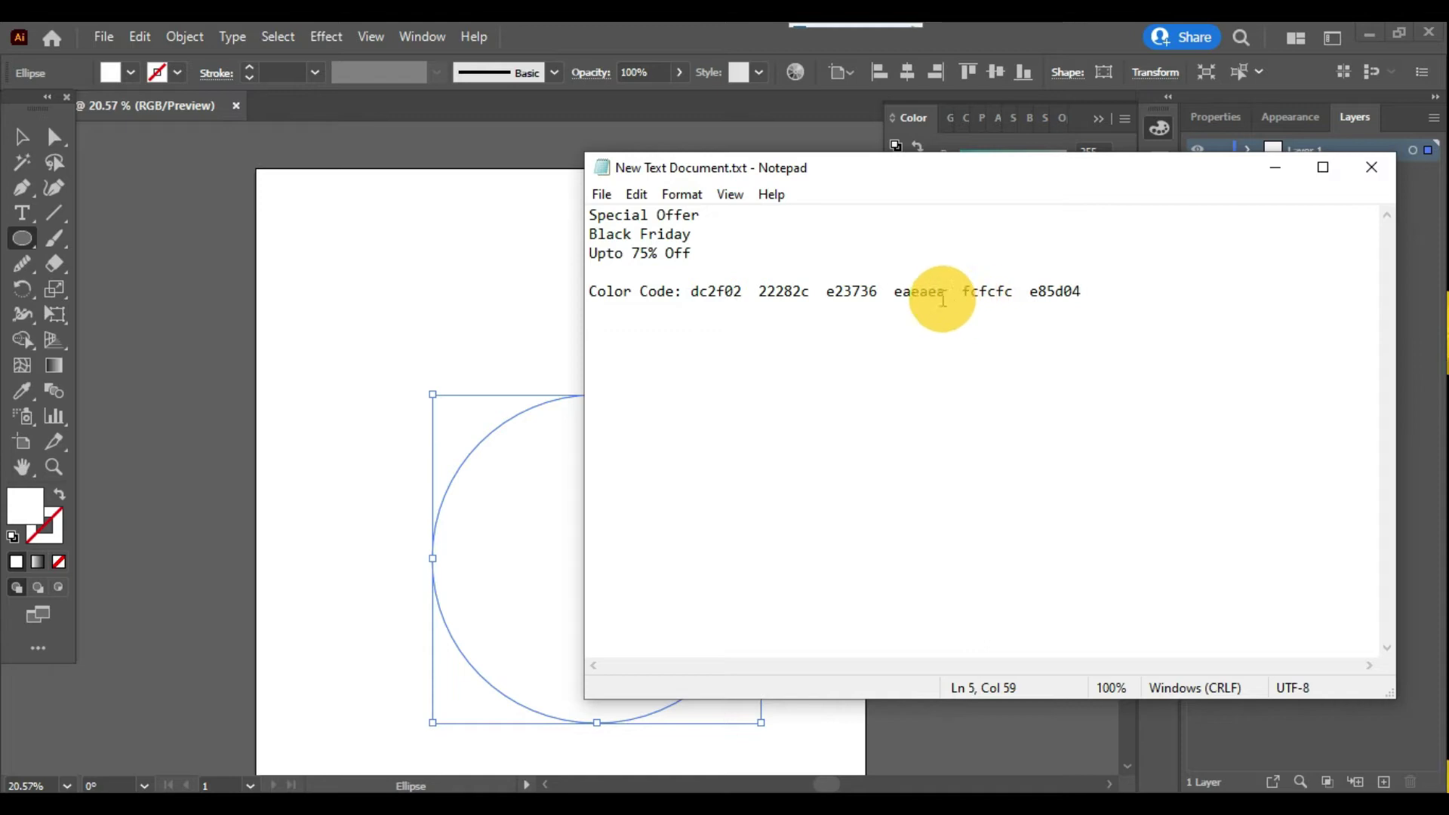
double_click(1029, 291)
key(ctrl+c)
drag(944, 291, 910, 293)
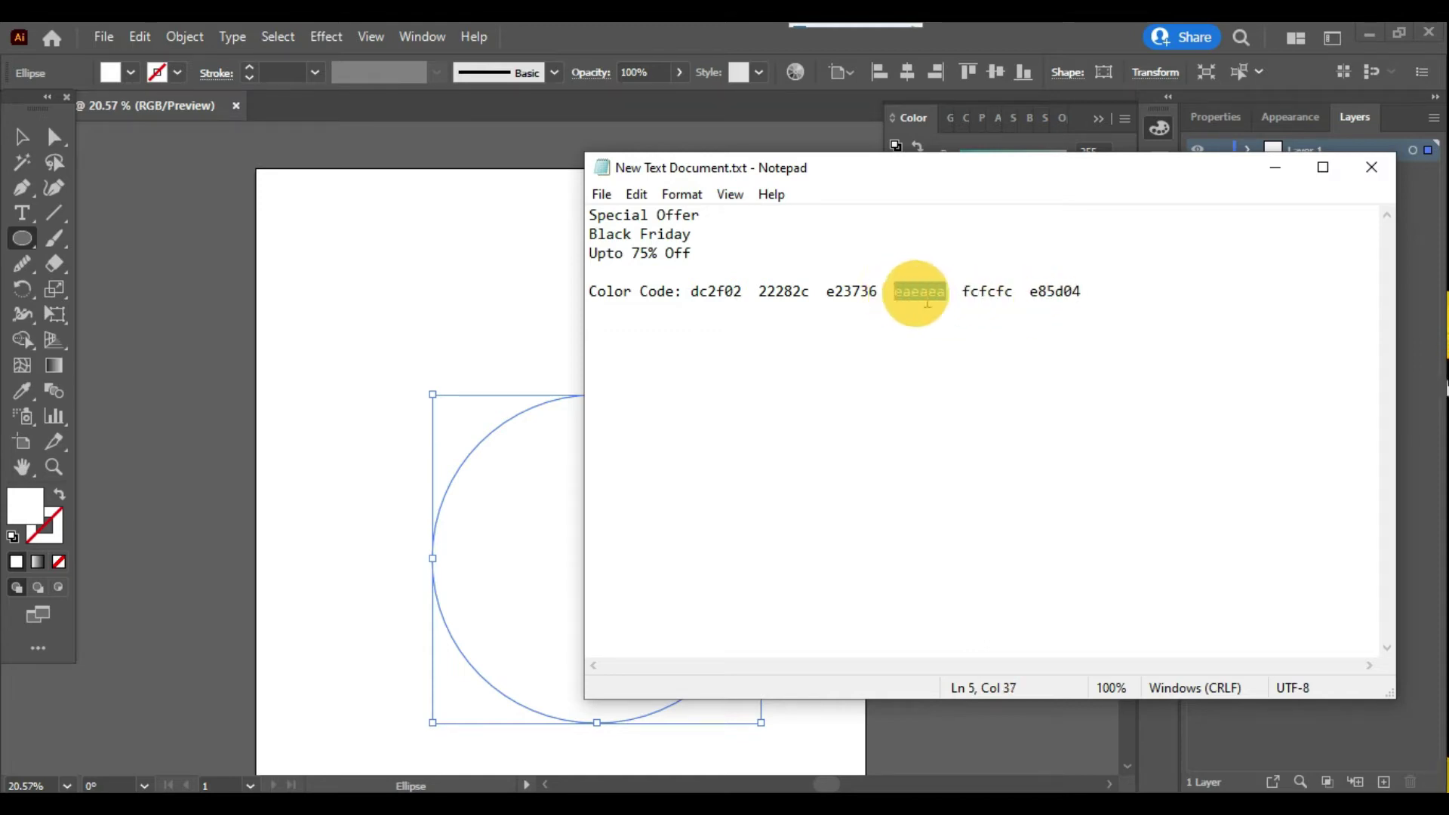
click(1275, 169)
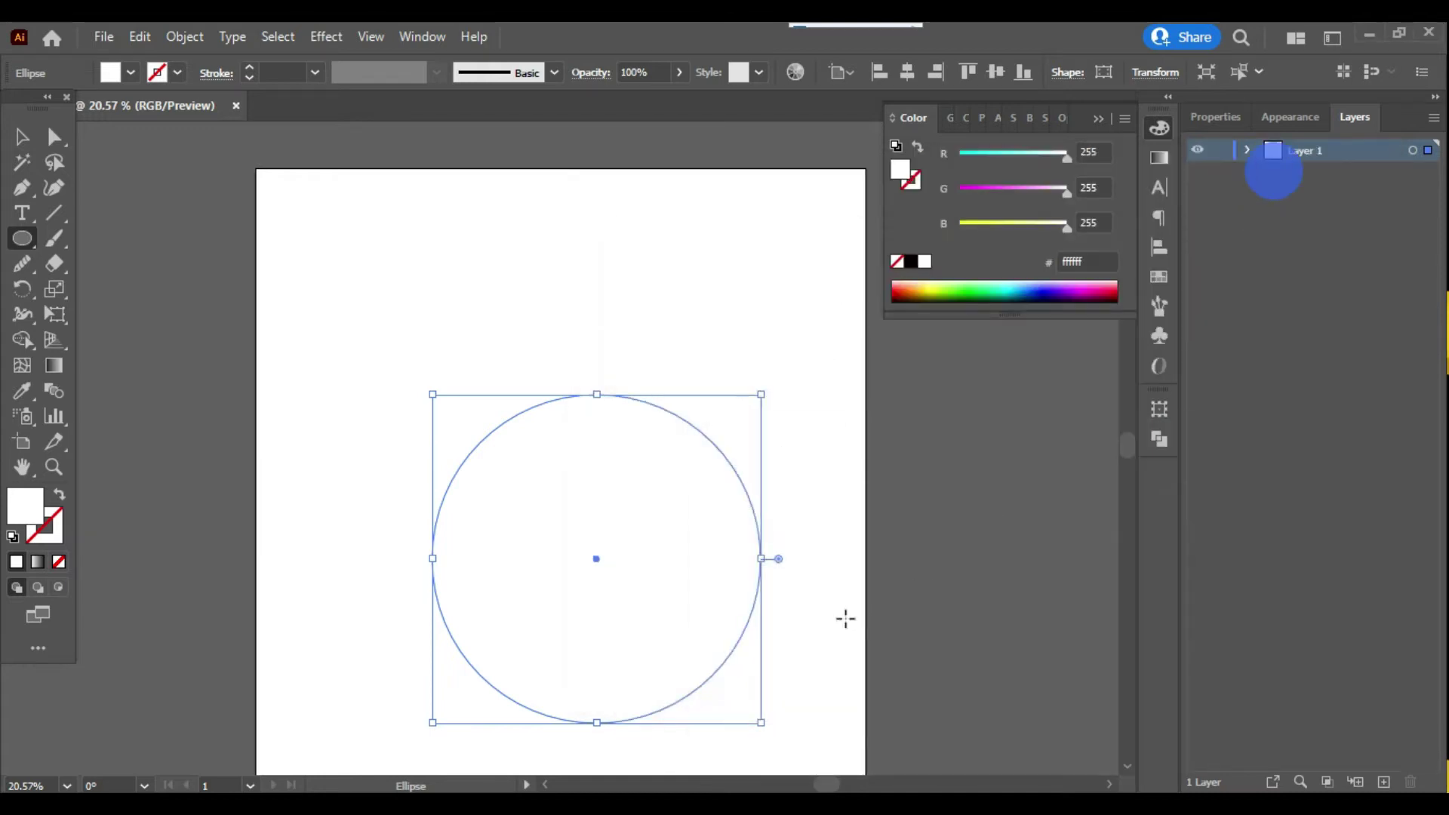
click(1087, 262)
text(eaeaea)
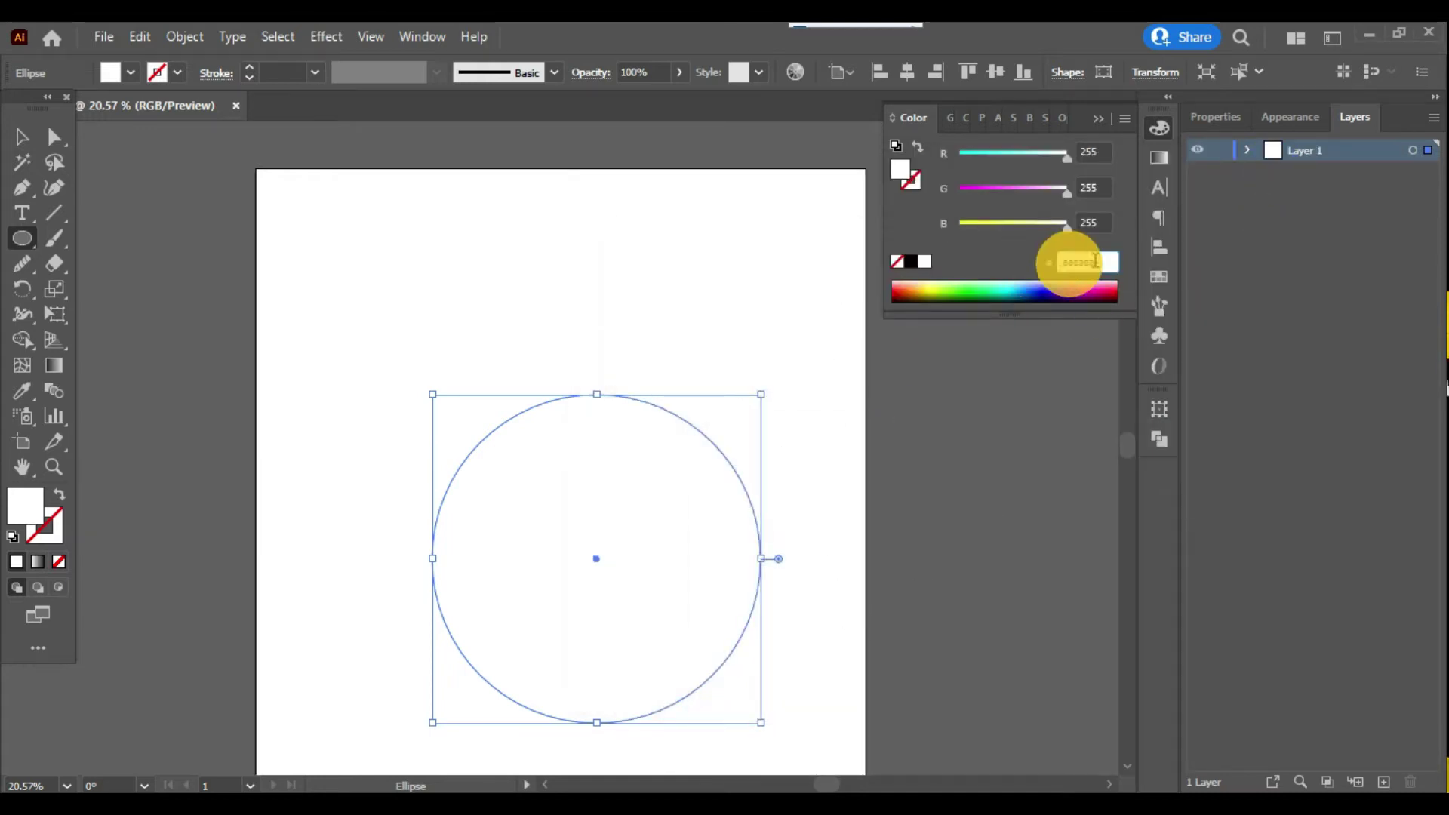
key(Return)
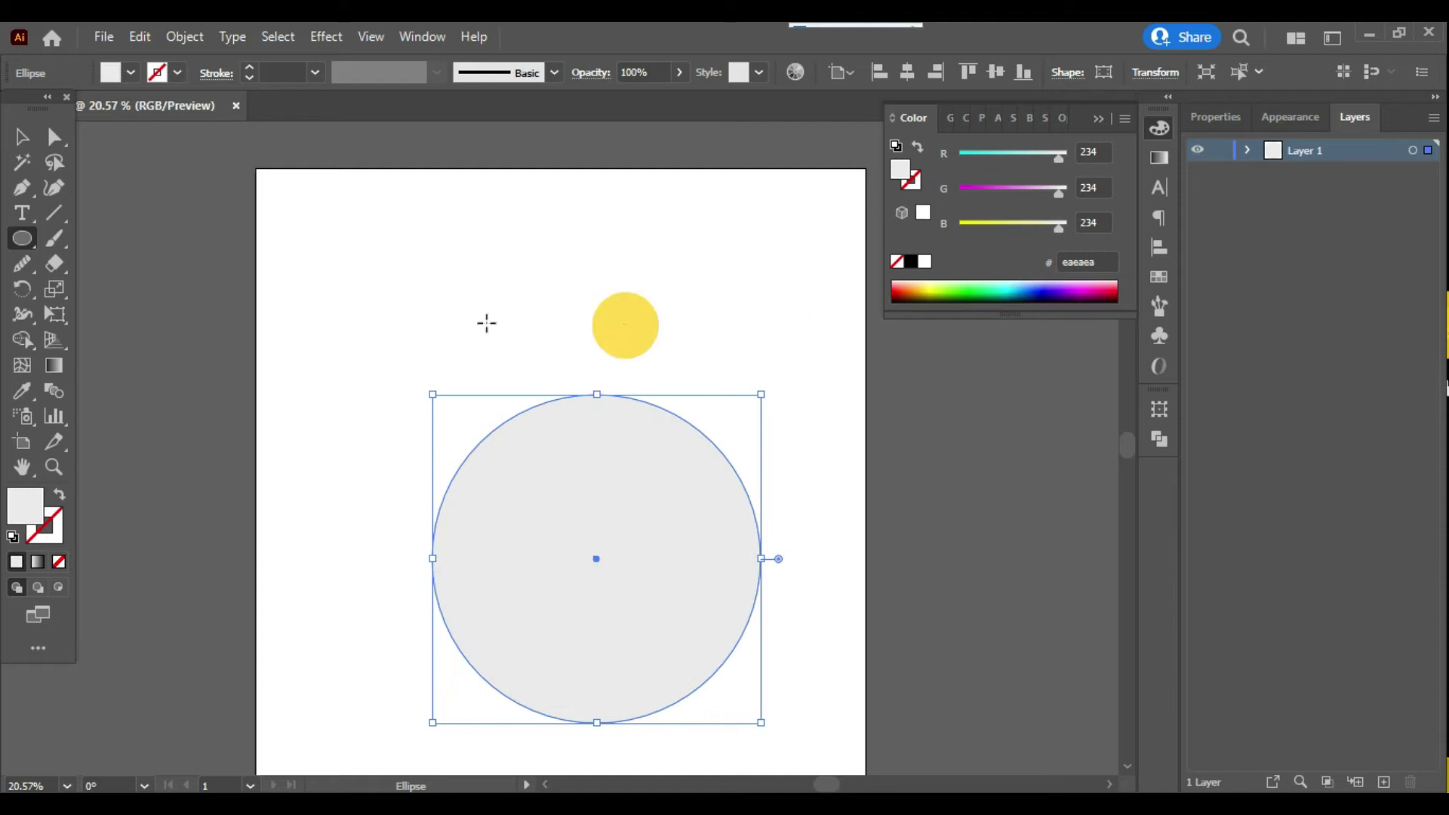
Draw a small square above the artboard and duplicate it into an evenly spaced row of six swatch squares.
click(21, 136)
scroll(566, 436, up, 3)
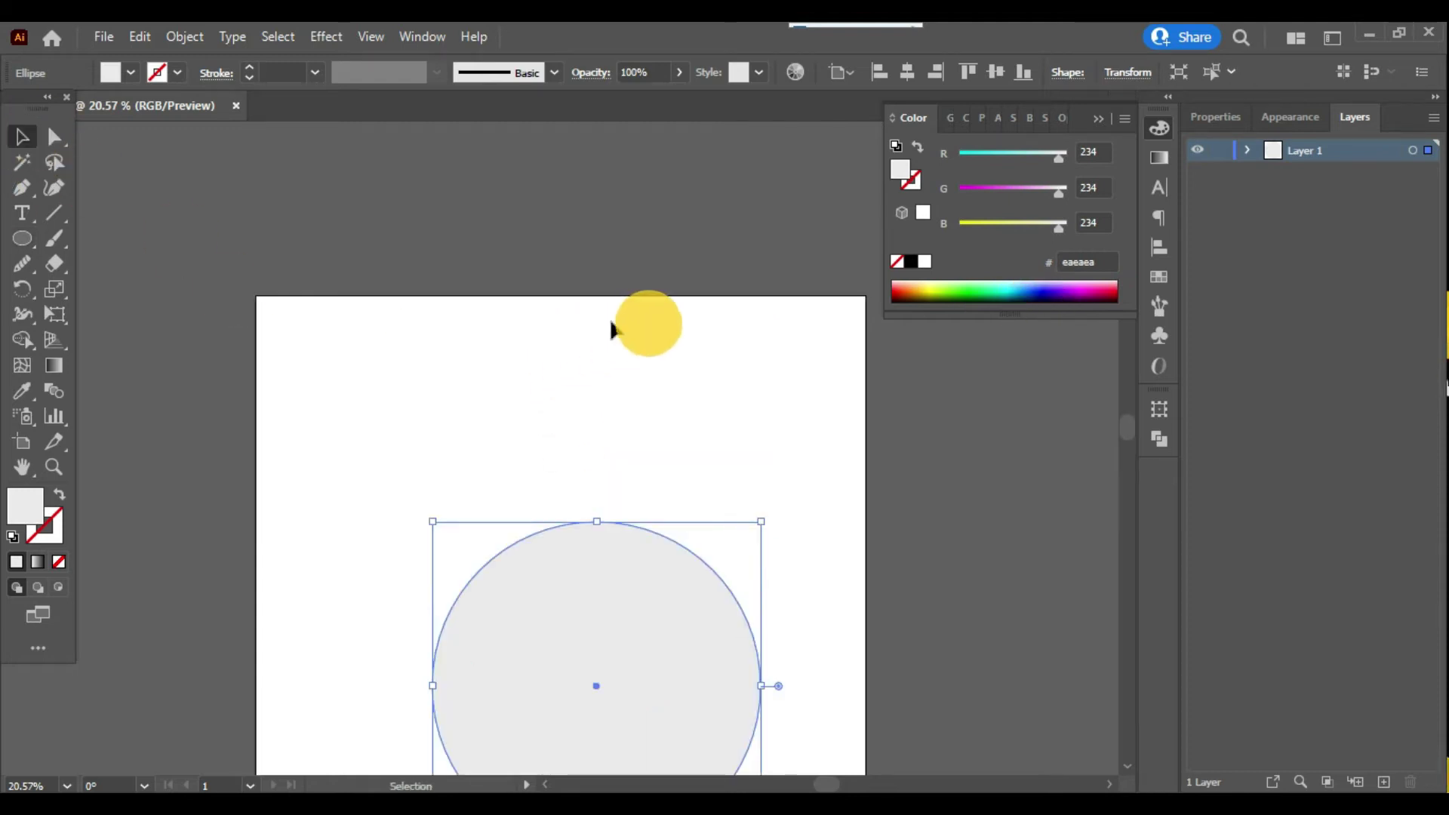
click(23, 238)
click(89, 236)
drag(417, 265, 688, 294)
scroll(452, 307, up, 5)
key(v)
click(462, 284)
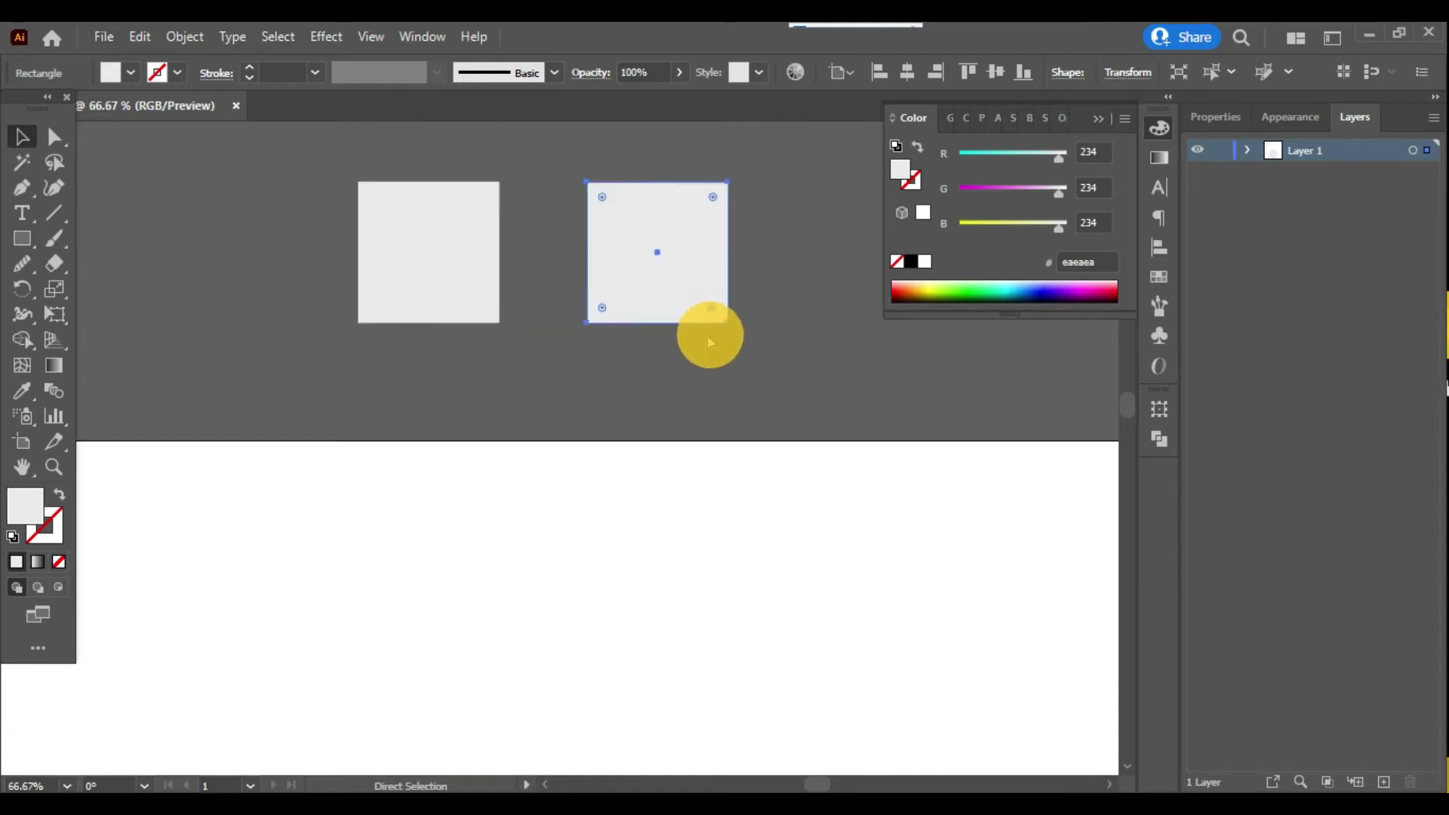
key(ctrl+d)
key(ctrl+0)
scroll(706, 340, up, 4)
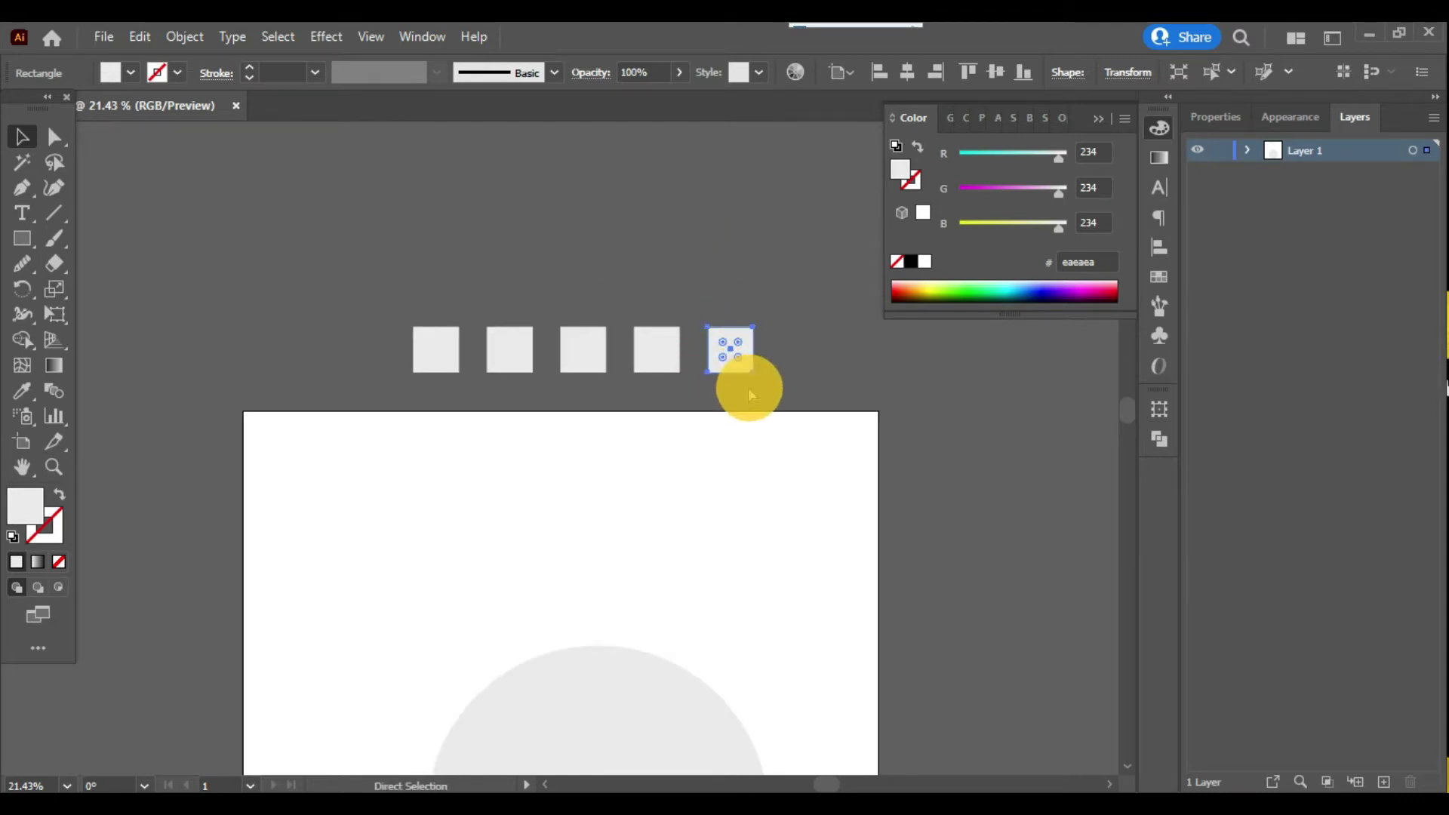
key(ctrl+d)
Color the swatches other than the fourth with Notepad codes dc2f02, 22282c, e23736, fcfcfc and e85d04, and shift the row slightly left.
click(437, 350)
click(511, 359)
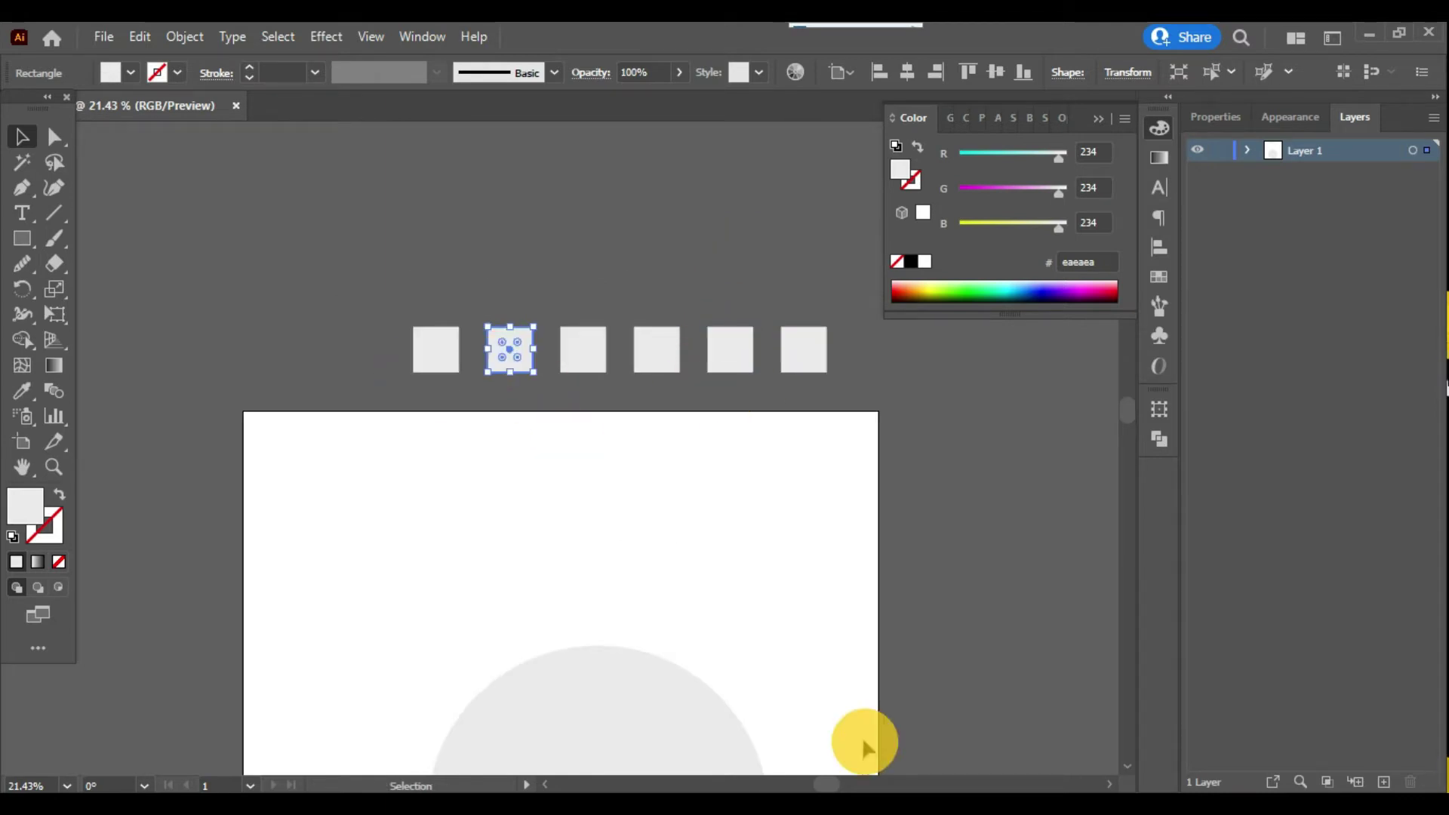
key(alt+Tab)
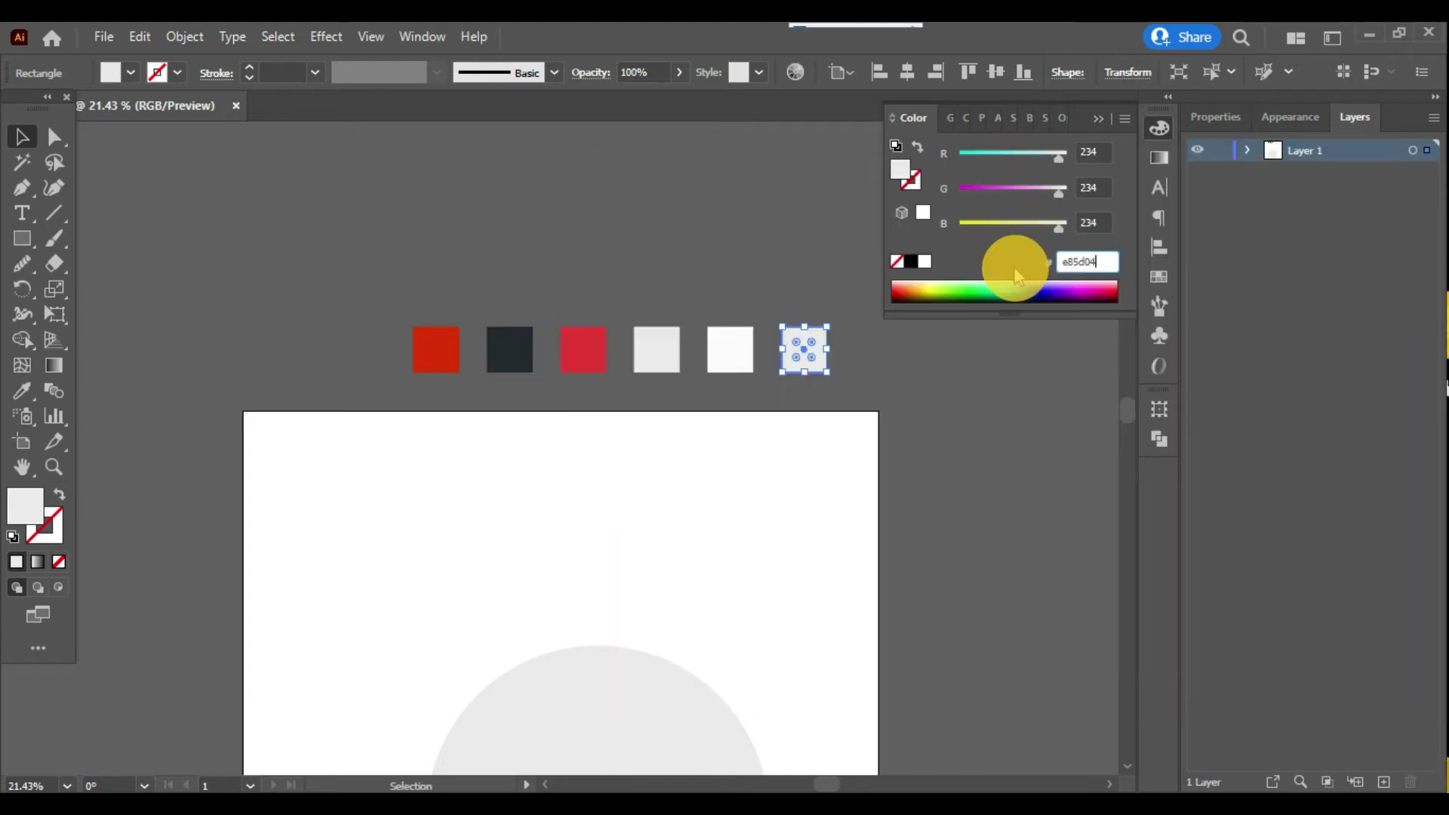
key(ctrl+v)
key(Return)
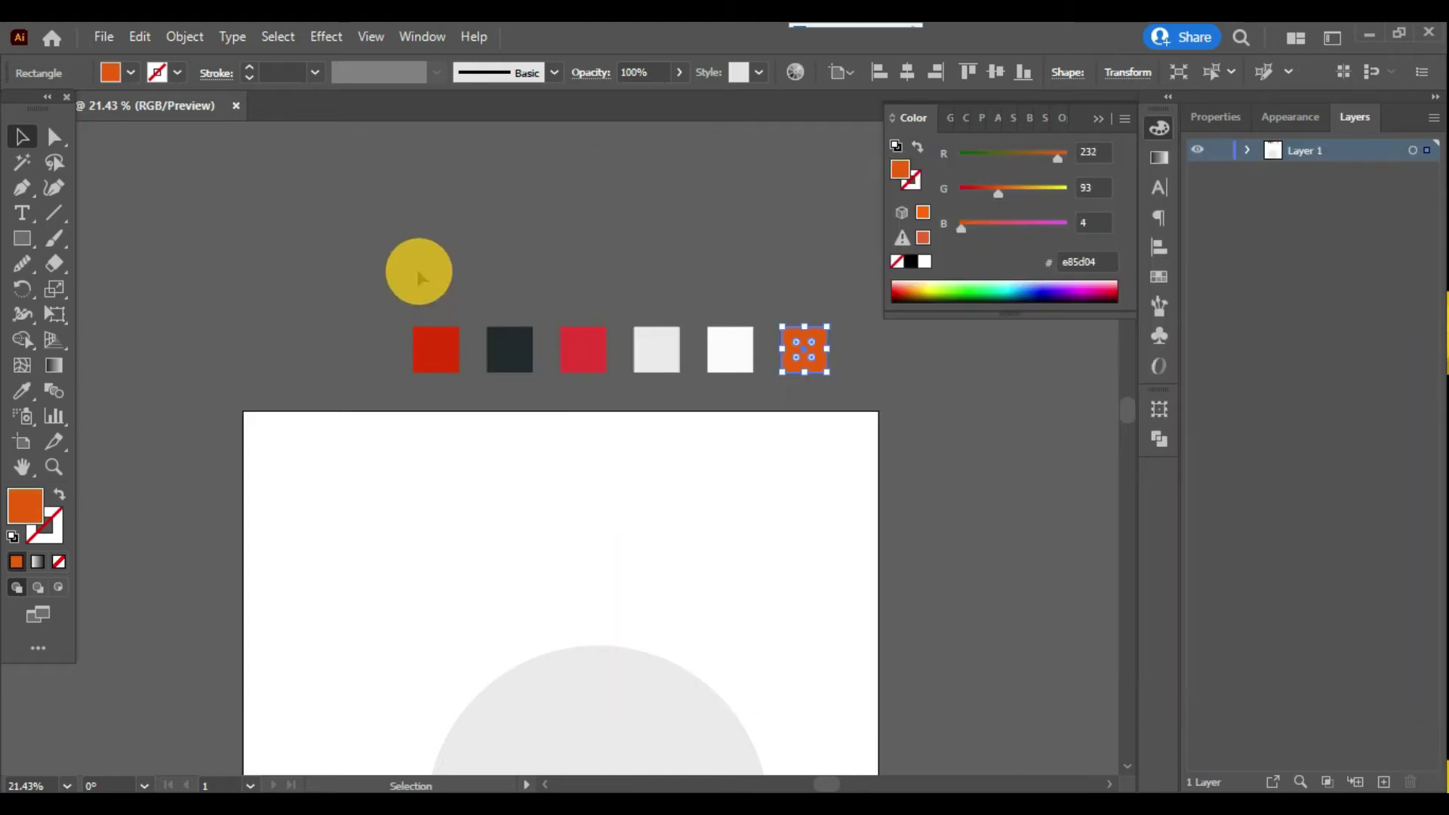
click(844, 366)
mouse_move(747, 358)
mouse_down()
mouse_move(802, 382)
mouse_move(757, 370)
mouse_up()
Fill the large circle with the dark 22282c color sampled from the second swatch.
scroll(676, 545, down, 2)
scroll(676, 551, down, 1)
click(661, 615)
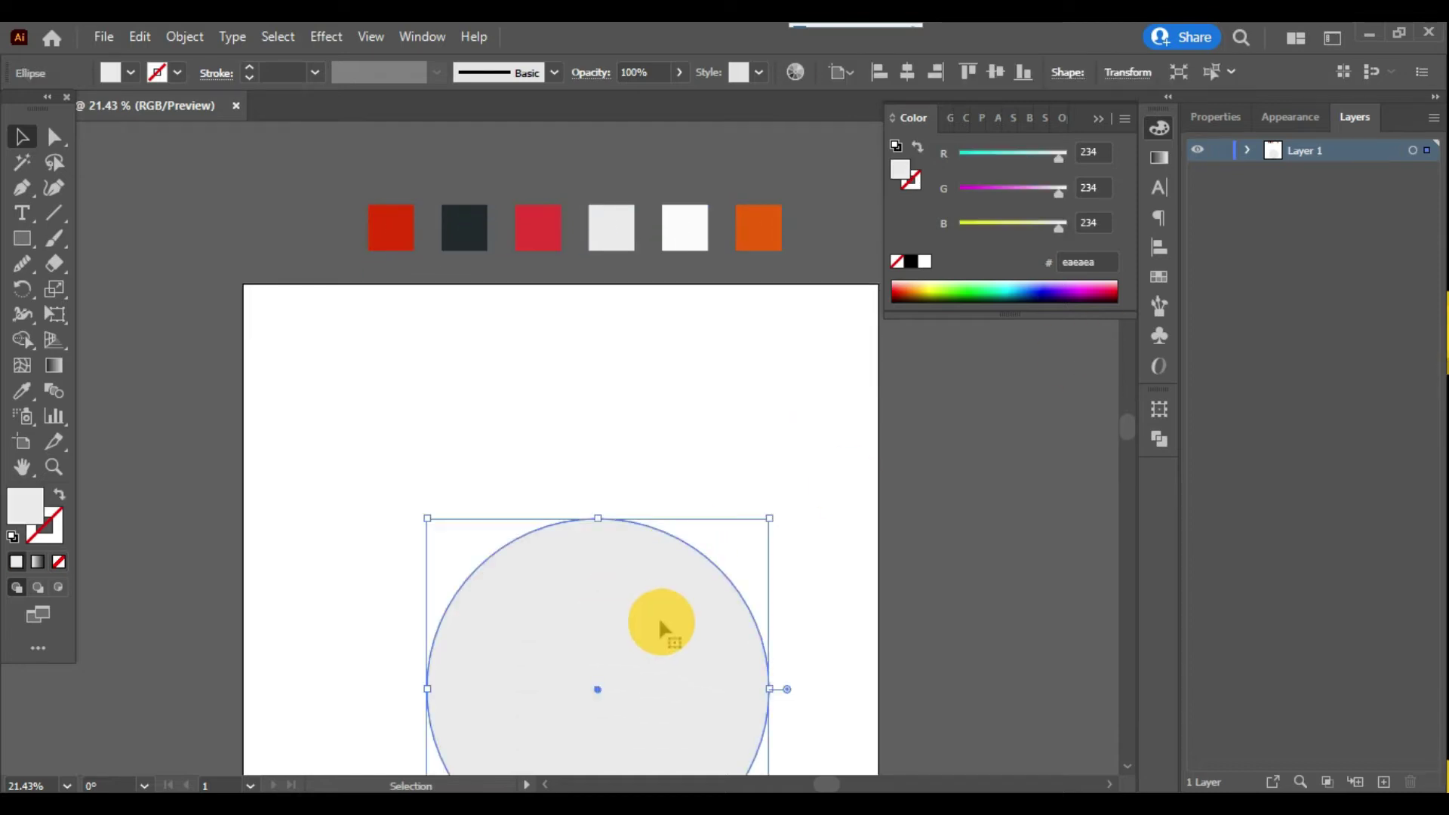
key(i)
click(467, 229)
click(21, 136)
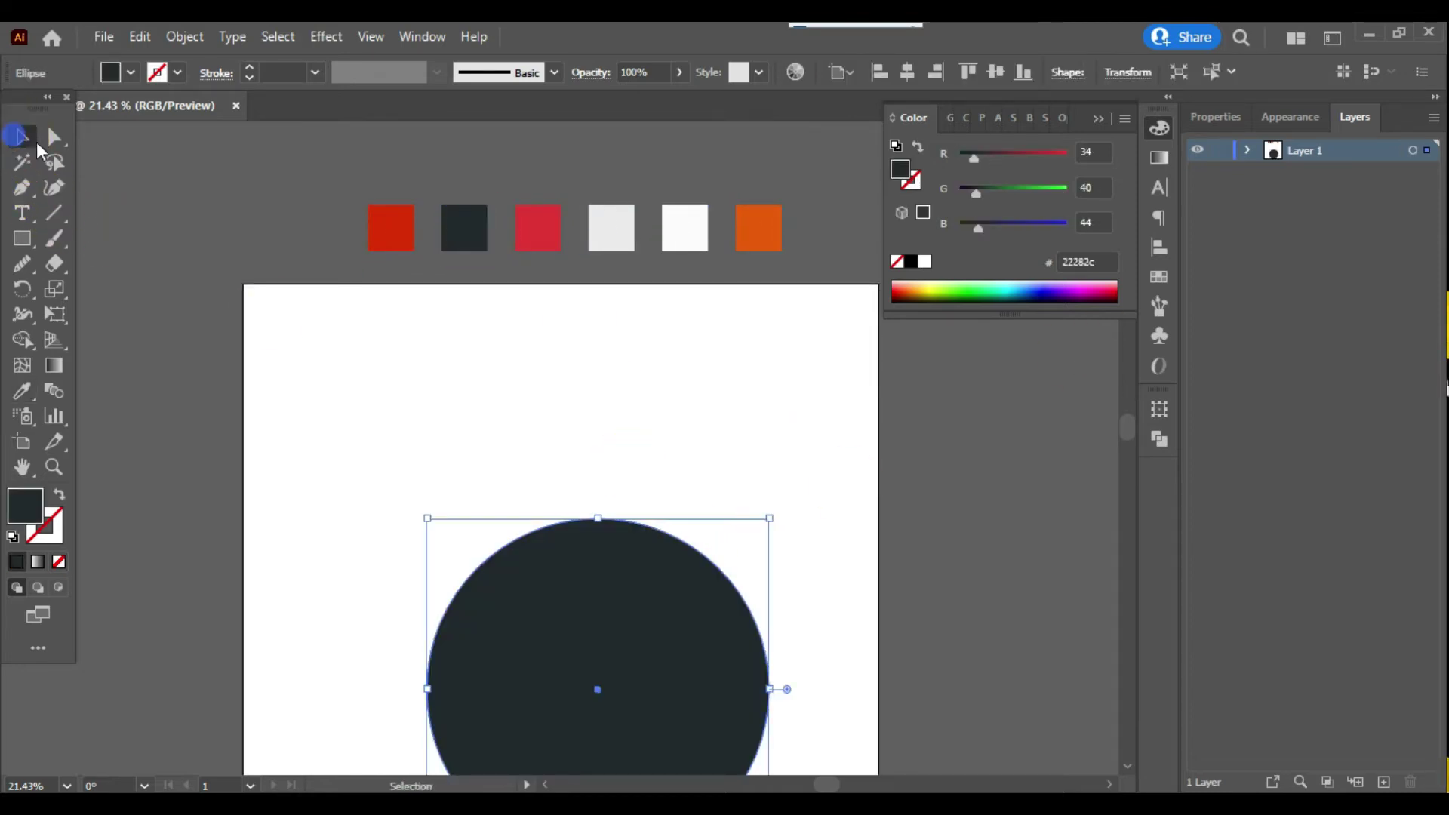
Move the dark circle slightly up and to the left on the artboard.
scroll(682, 601, down, 3)
scroll(670, 606, up, 2)
drag(647, 573, 637, 566)
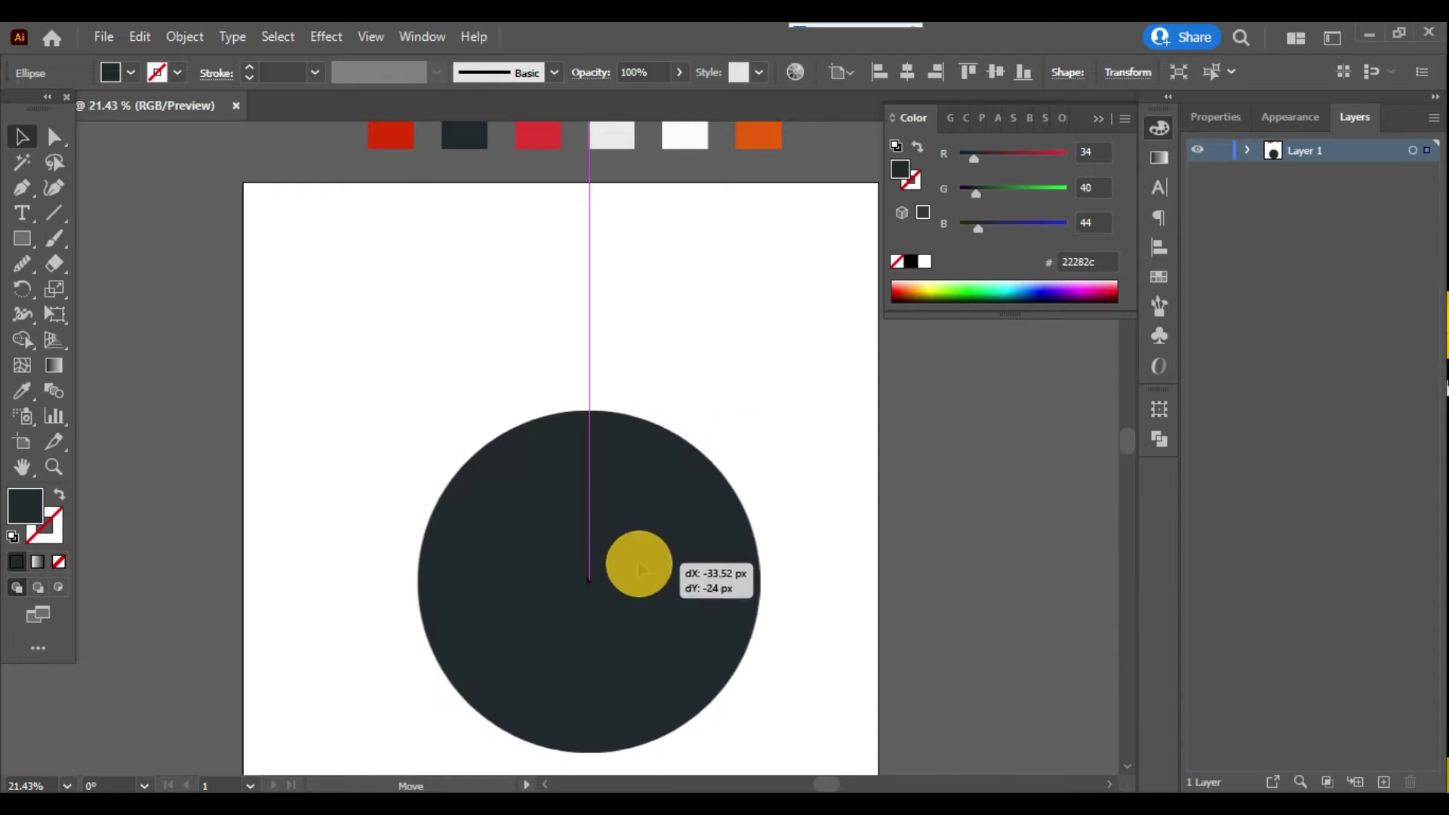
scroll(641, 544, down, 2)
scroll(647, 563, up, 3)
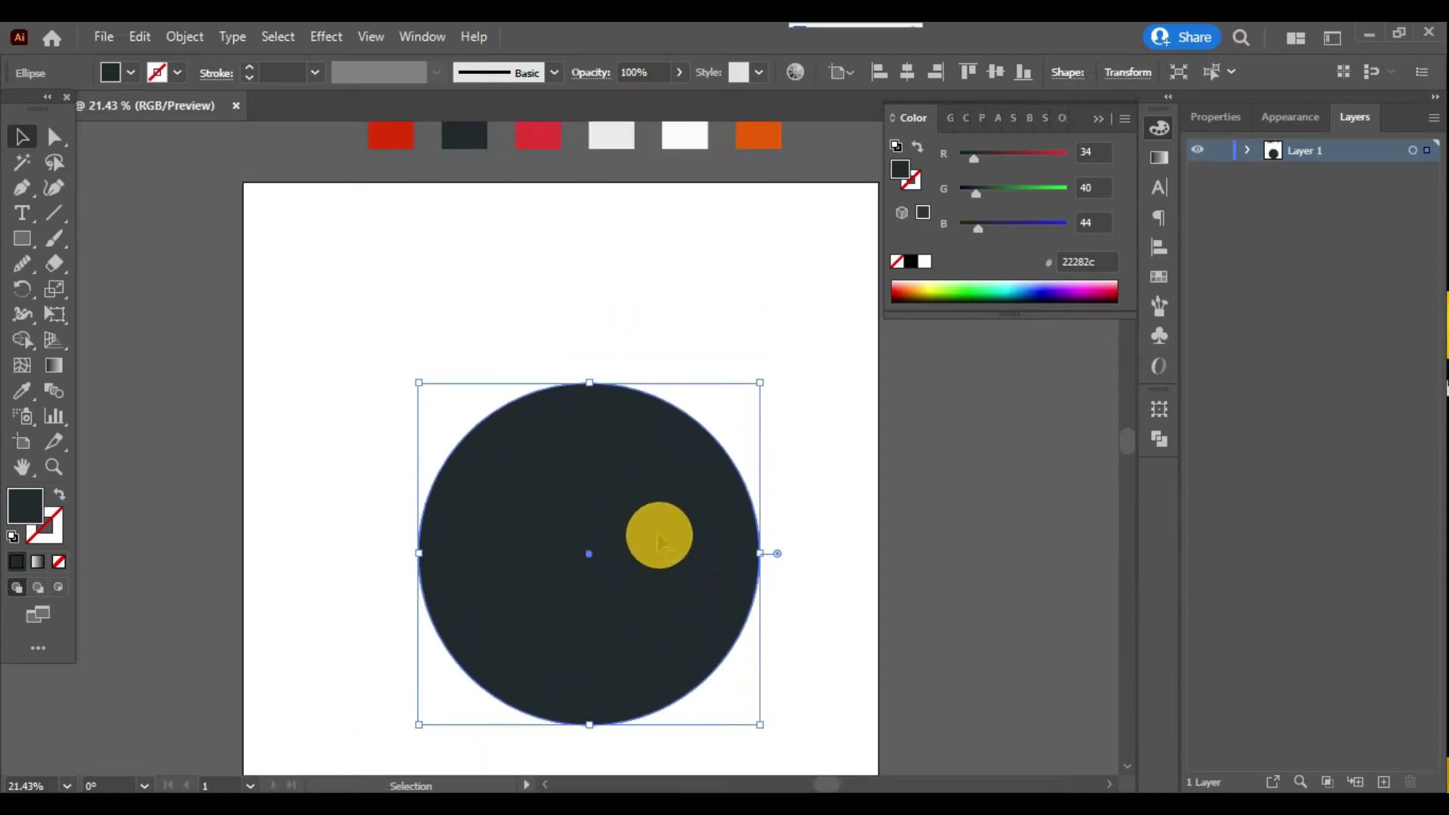
scroll(659, 537, down, 1)
drag(618, 550, 627, 575)
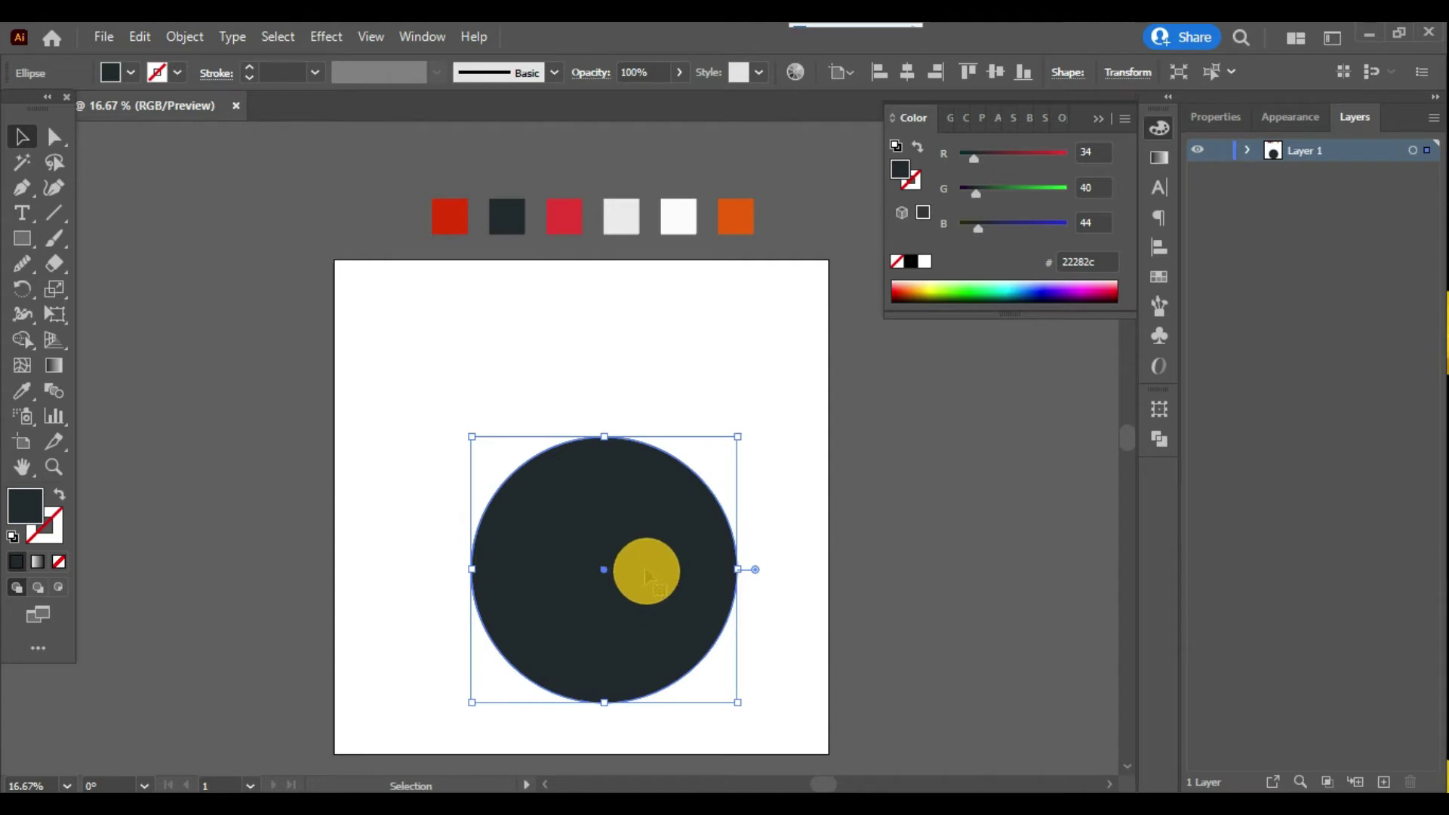
Start a Zig Zag effect on the dark circle with relative sizing, smooth points and 2 ridges per segment.
click(326, 36)
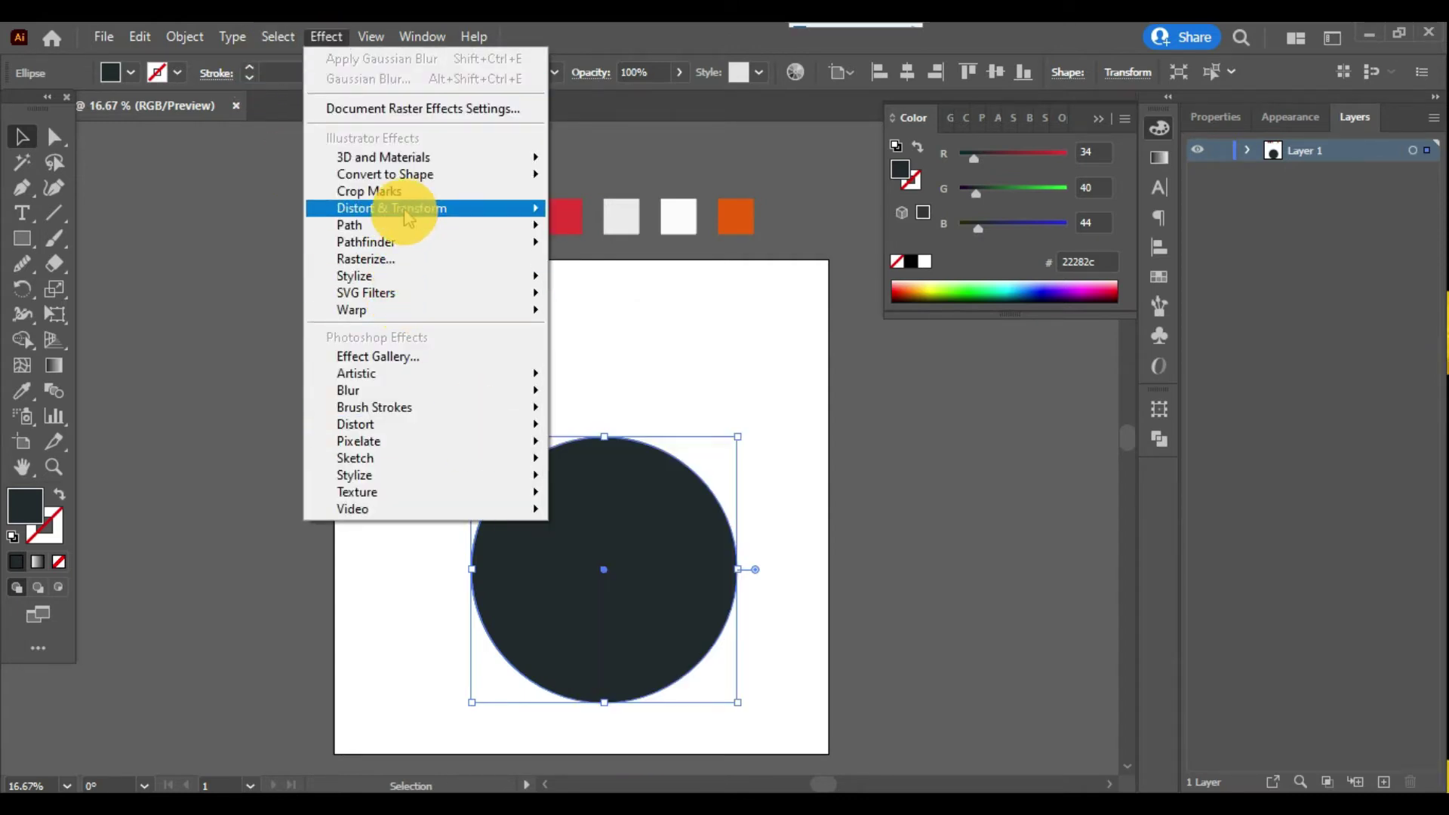
mouse_move(408, 218)
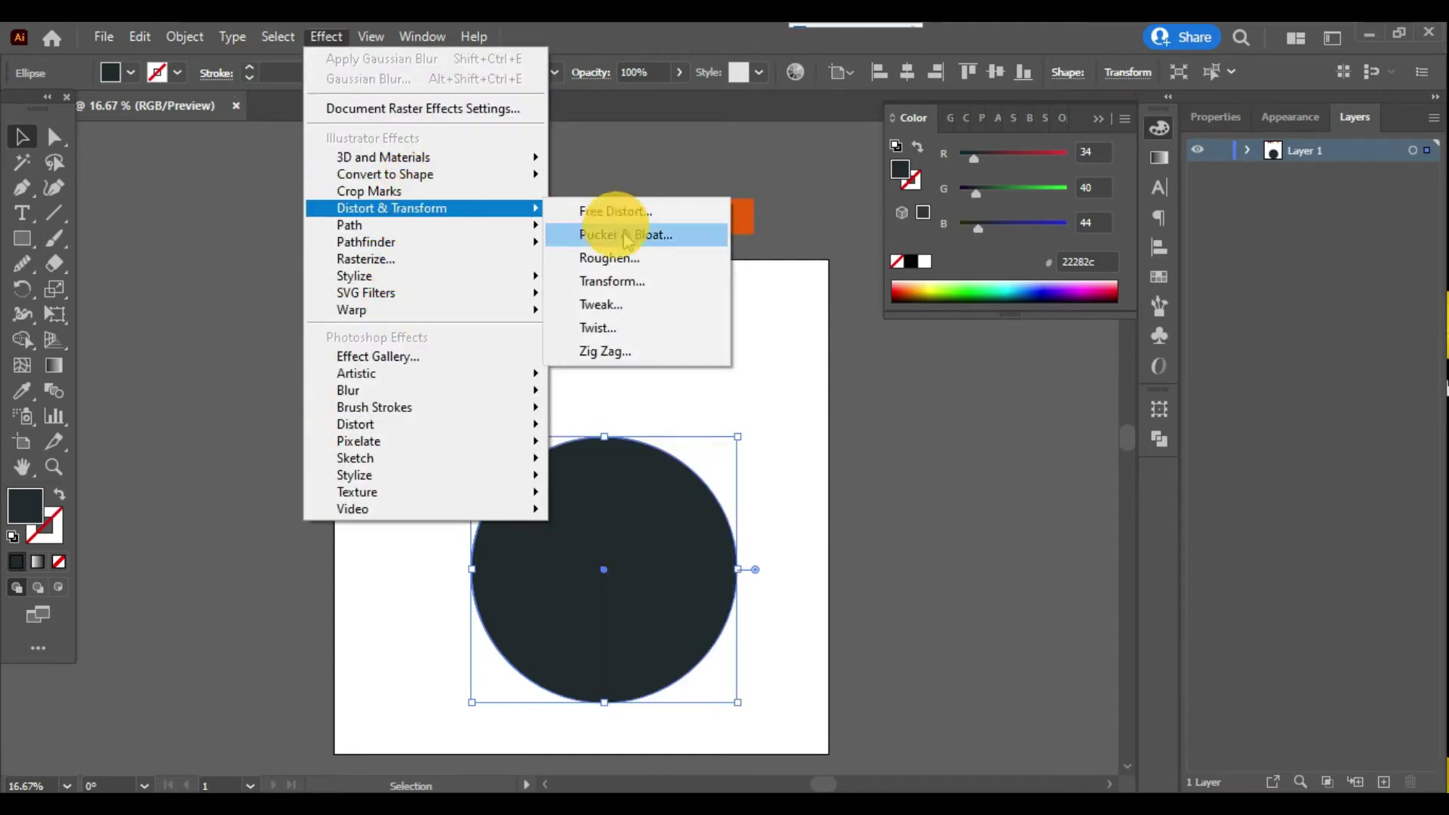
click(636, 352)
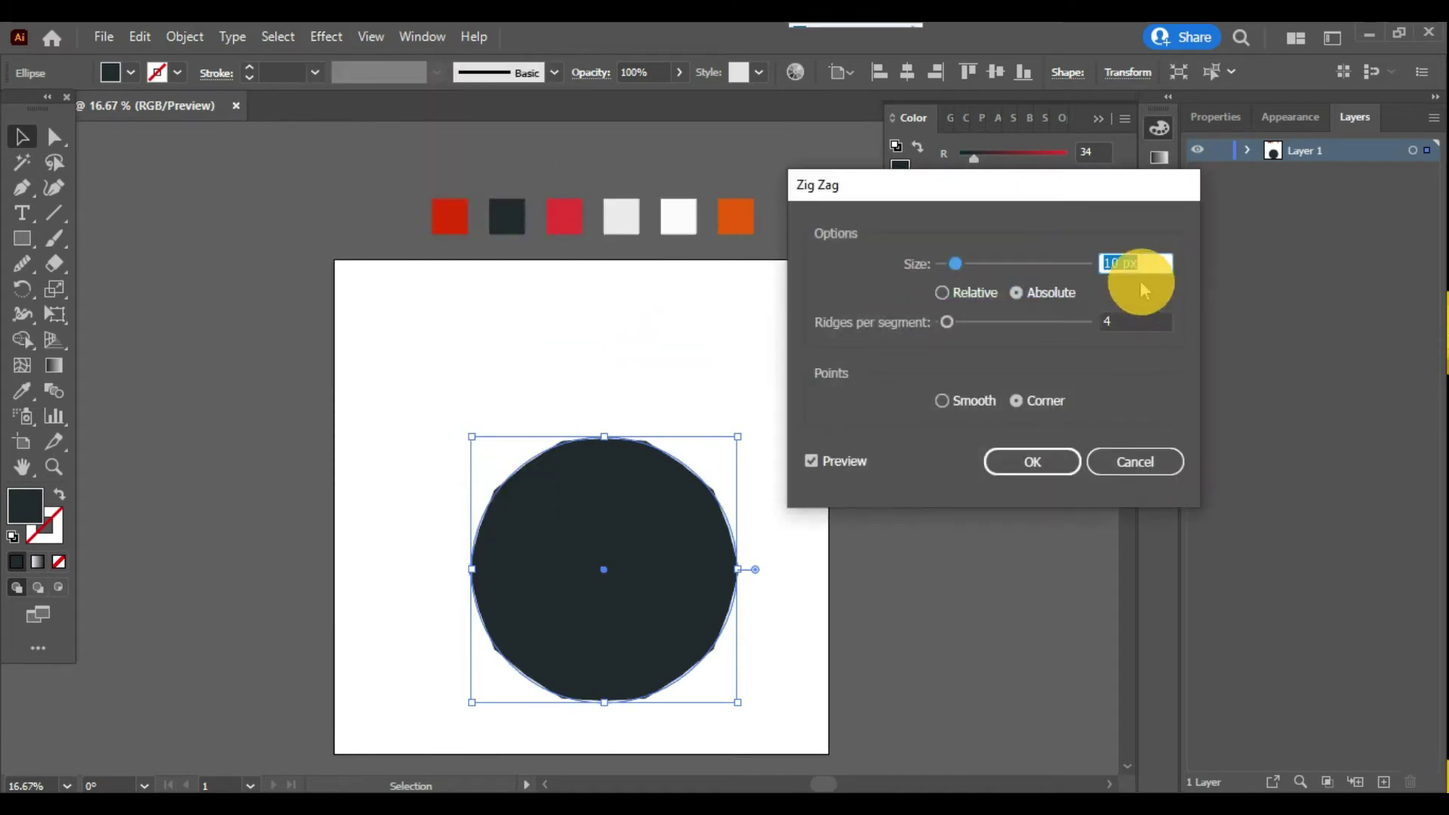
click(972, 296)
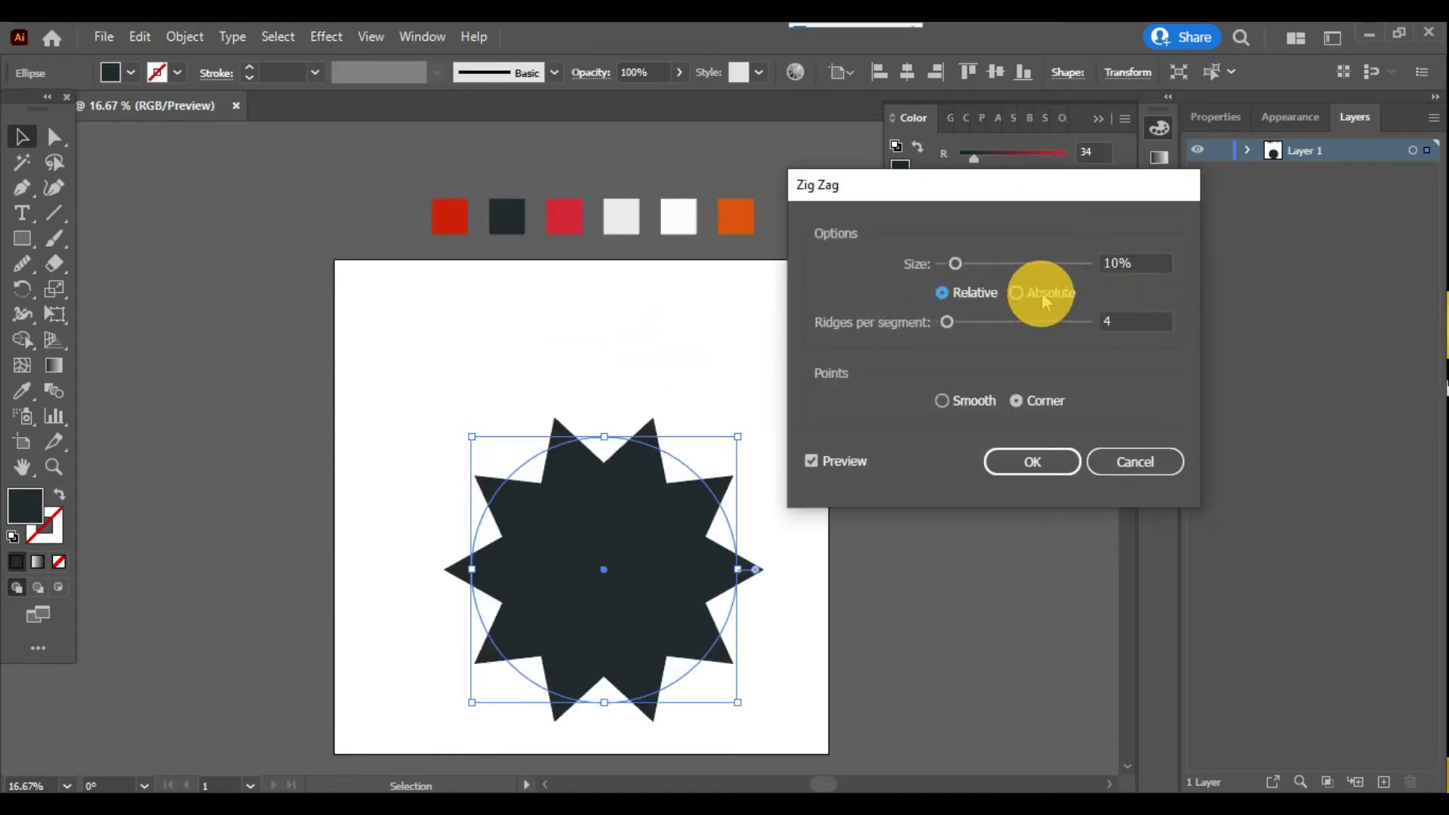
click(970, 404)
click(1135, 322)
text(2)
Try a 5% Zig Zag size and absolute sizing, and settle on a relative size of 3%.
click(1144, 263)
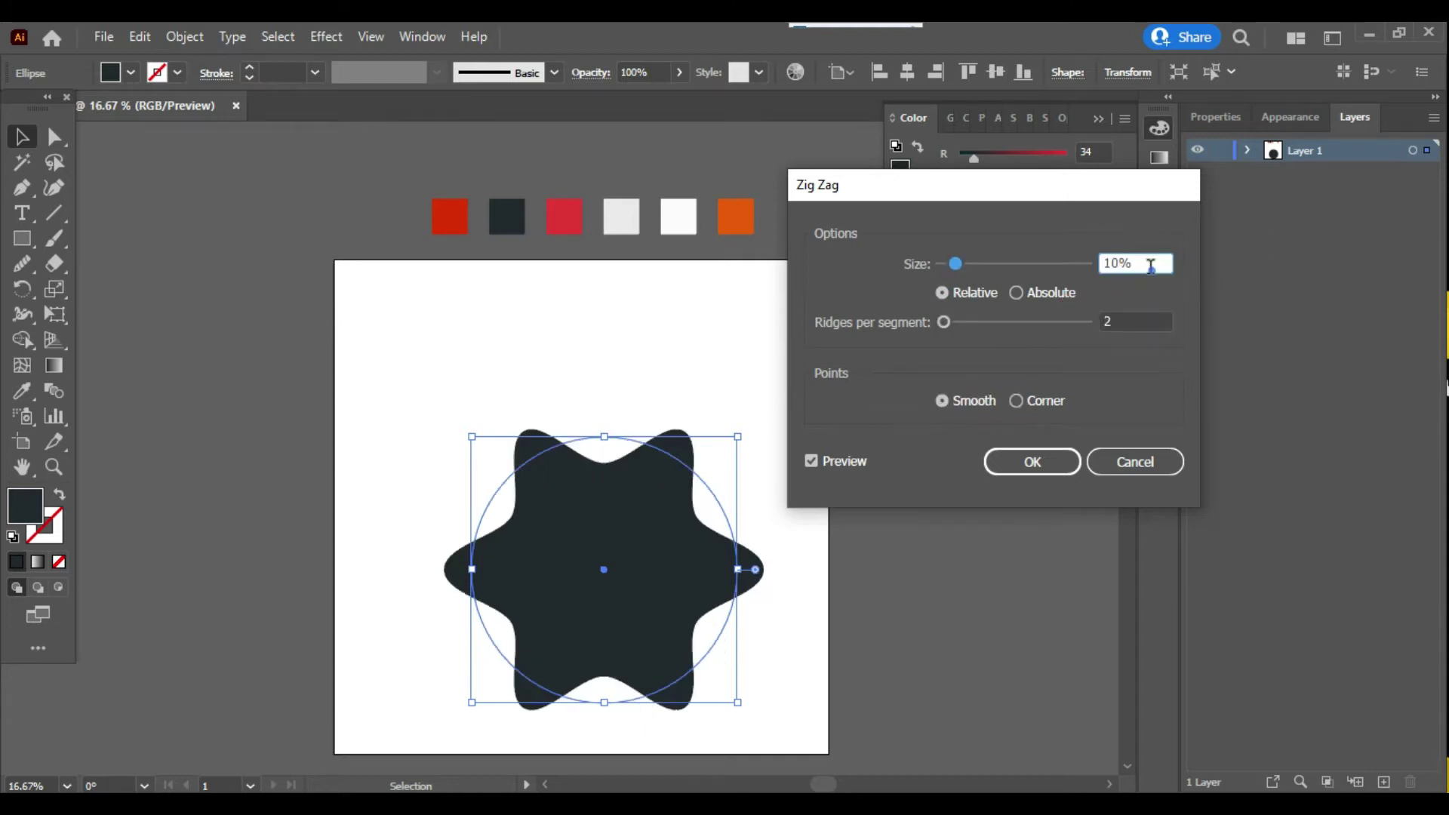
click(1124, 318)
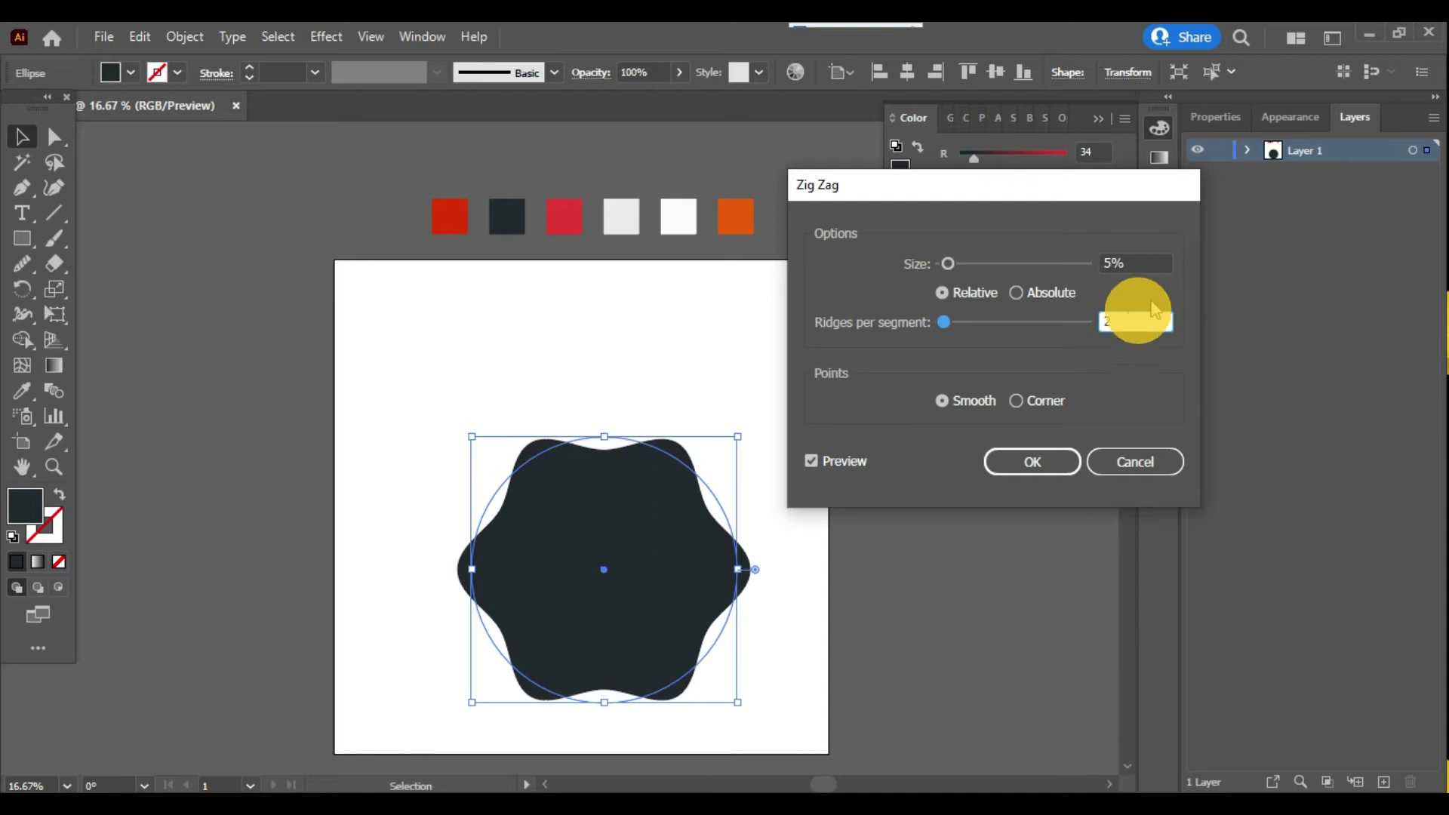
click(1023, 293)
click(1161, 274)
click(965, 295)
click(1145, 286)
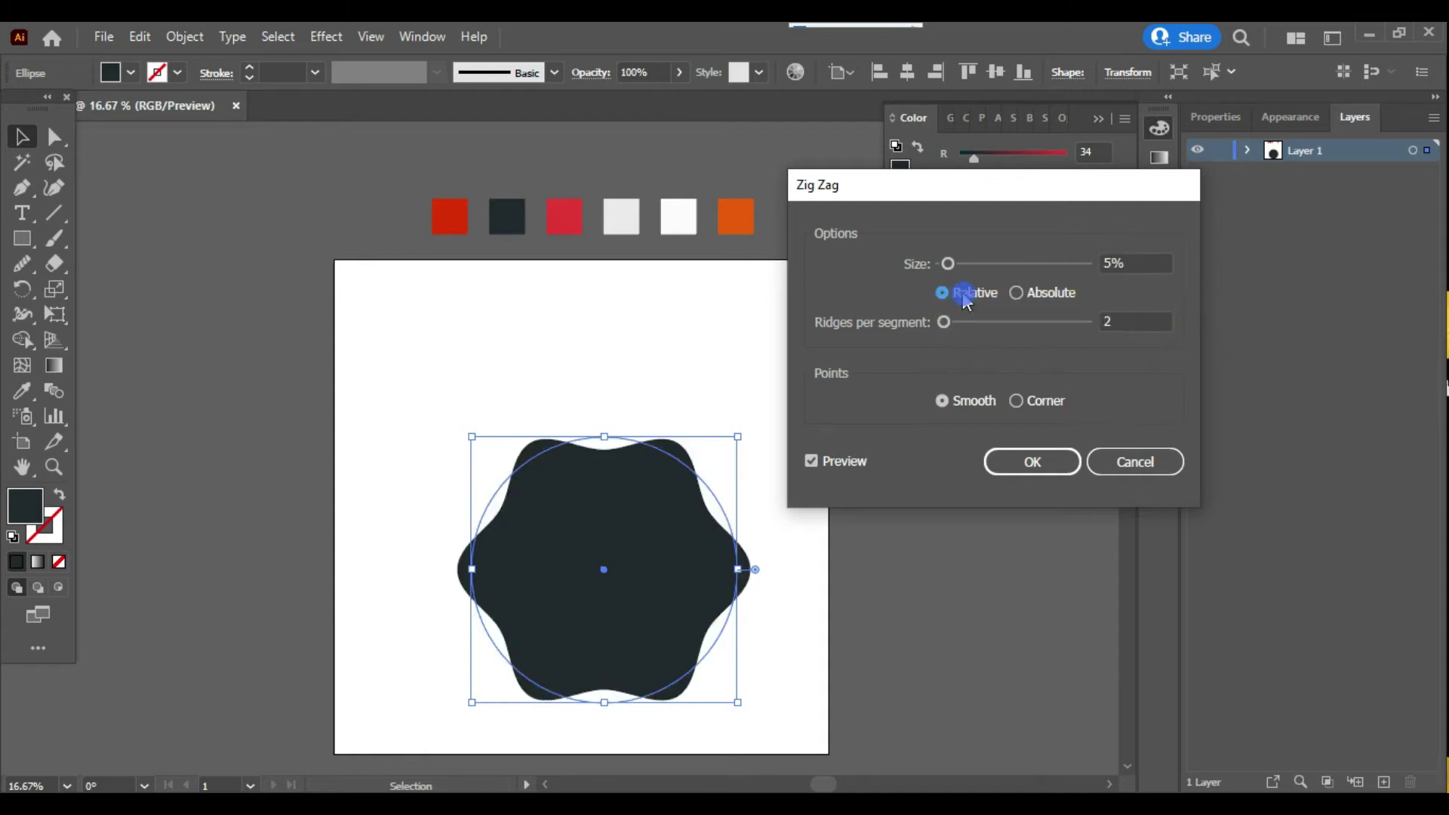
text(3)
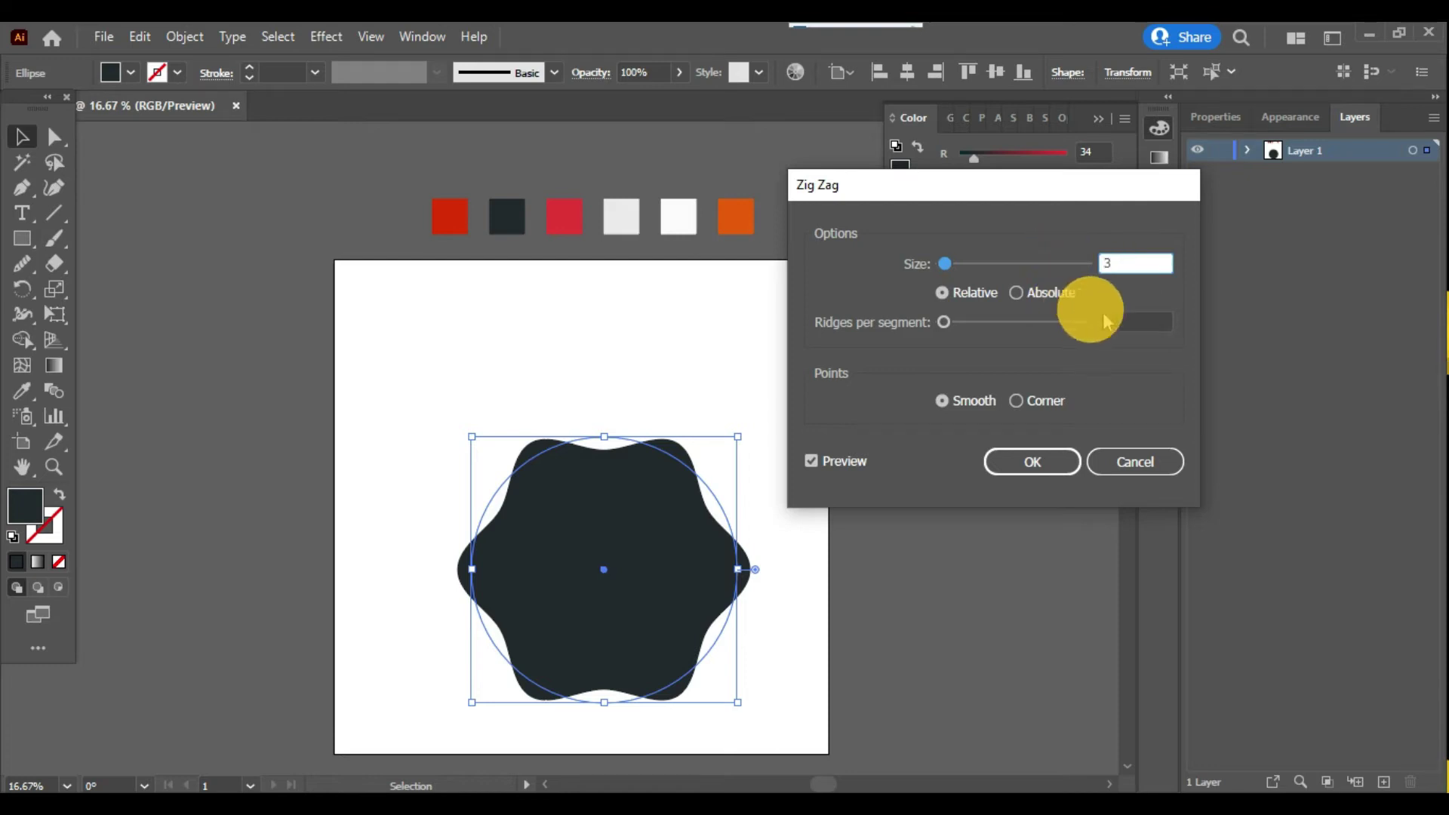
Compare 1 ridge per segment with 2, keep 2 and apply the Zig Zag effect.
click(1130, 320)
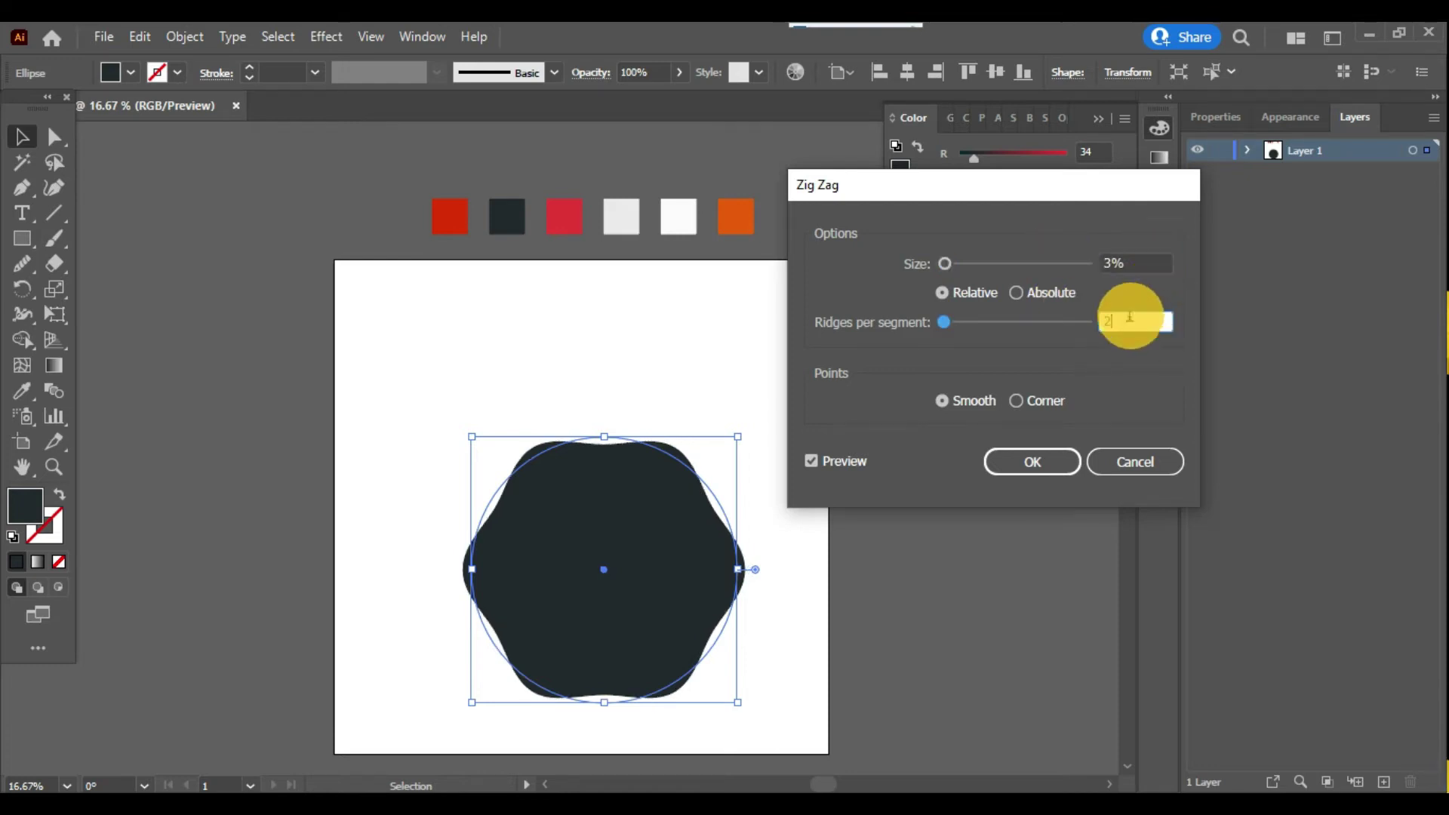
text(1)
click(1132, 263)
click(1123, 320)
text(2)
click(1138, 263)
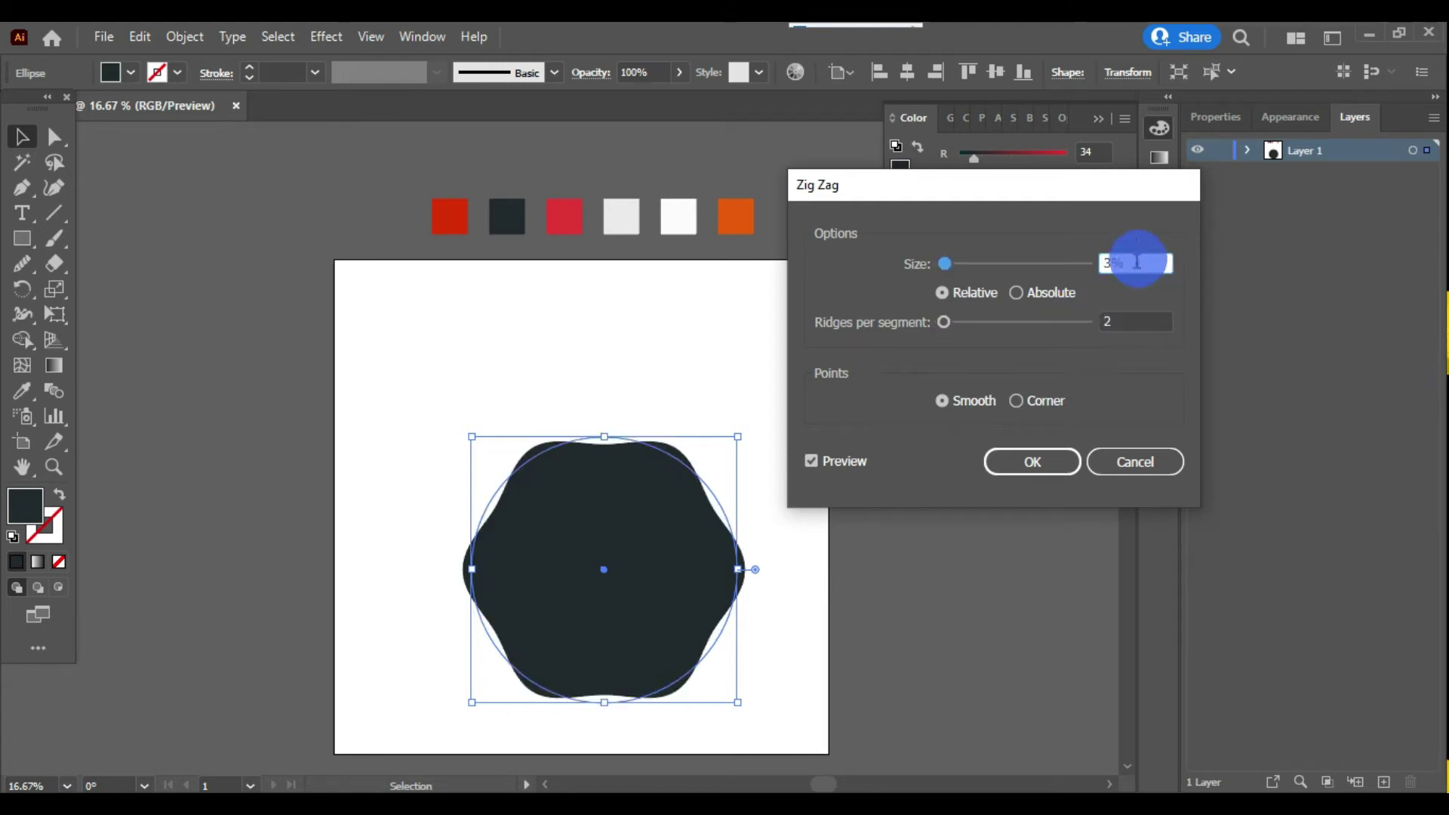
click(1073, 466)
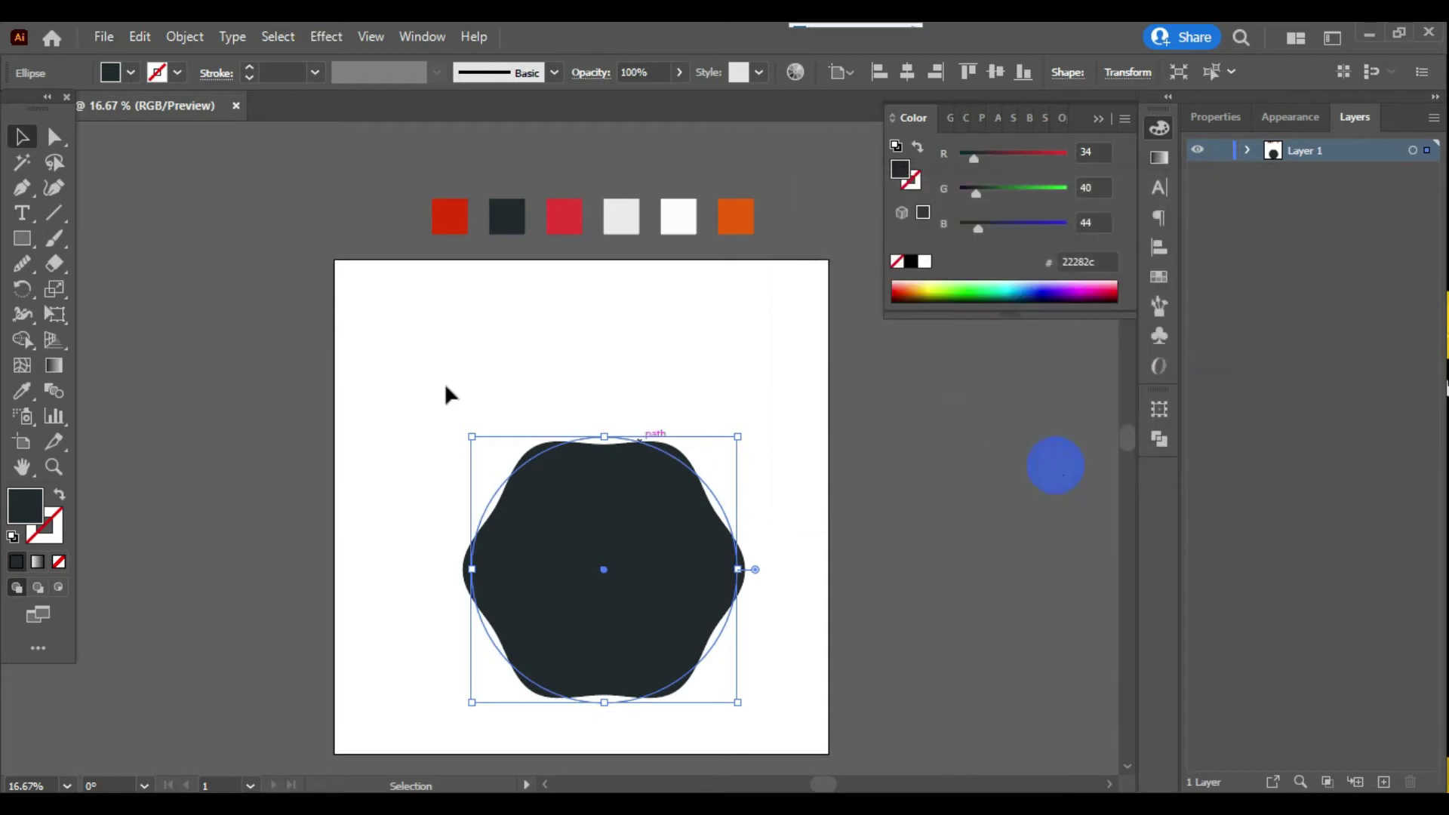
Make a slightly smaller, concentric copy of the wavy badge shape and check its layer order and appearance attributes.
click(20, 139)
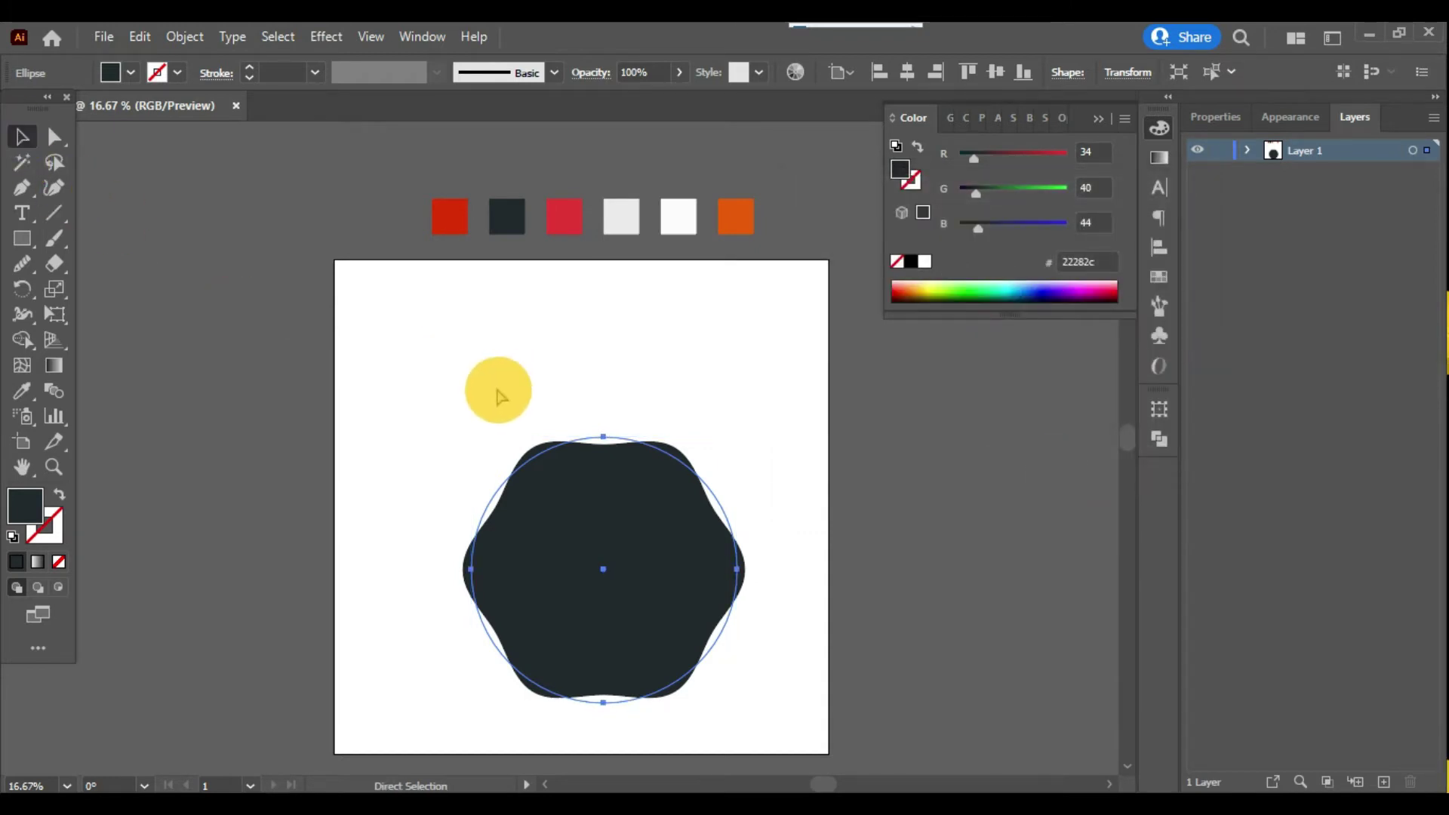
key(v)
drag(736, 436, 731, 458)
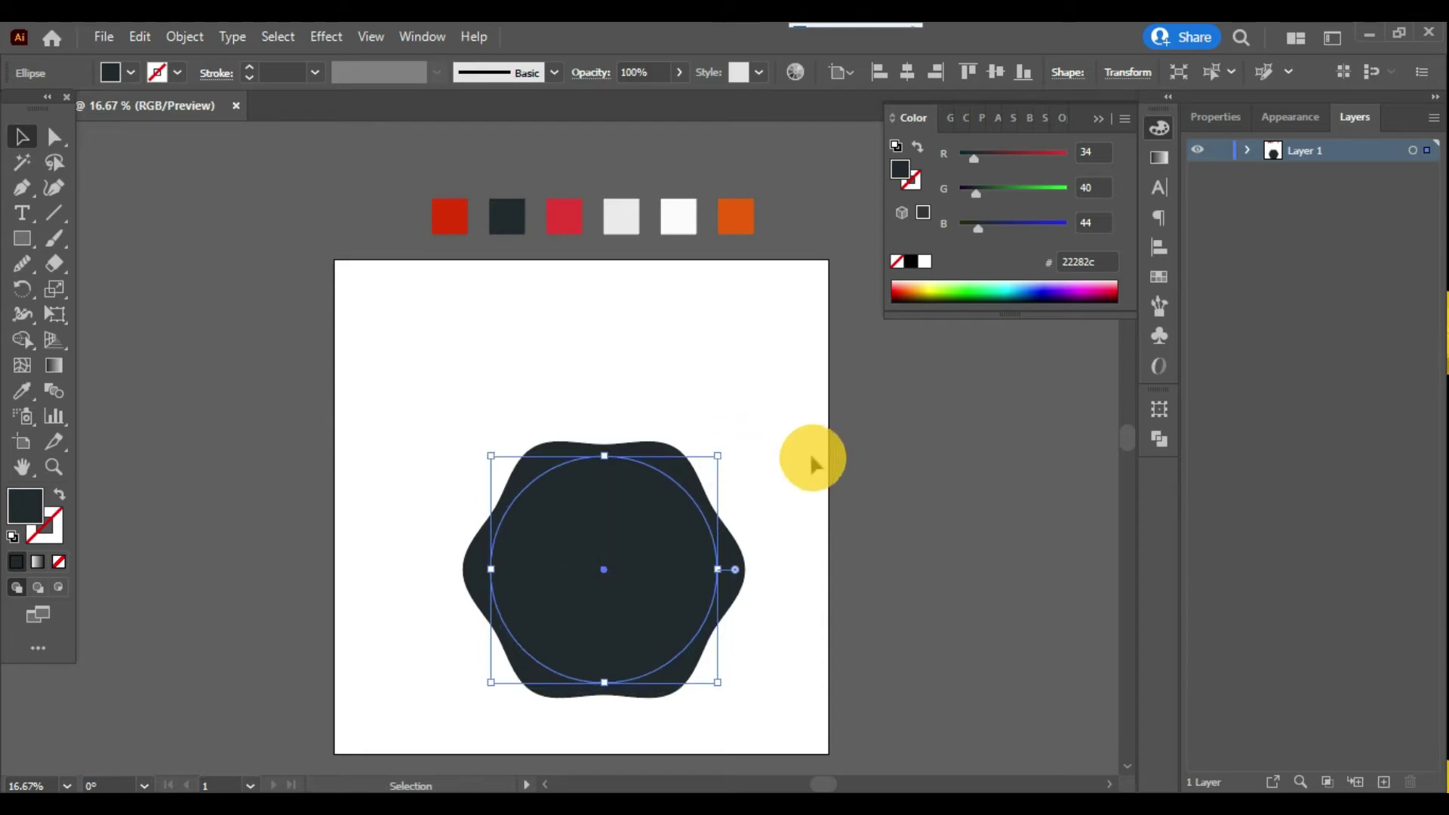
click(1247, 151)
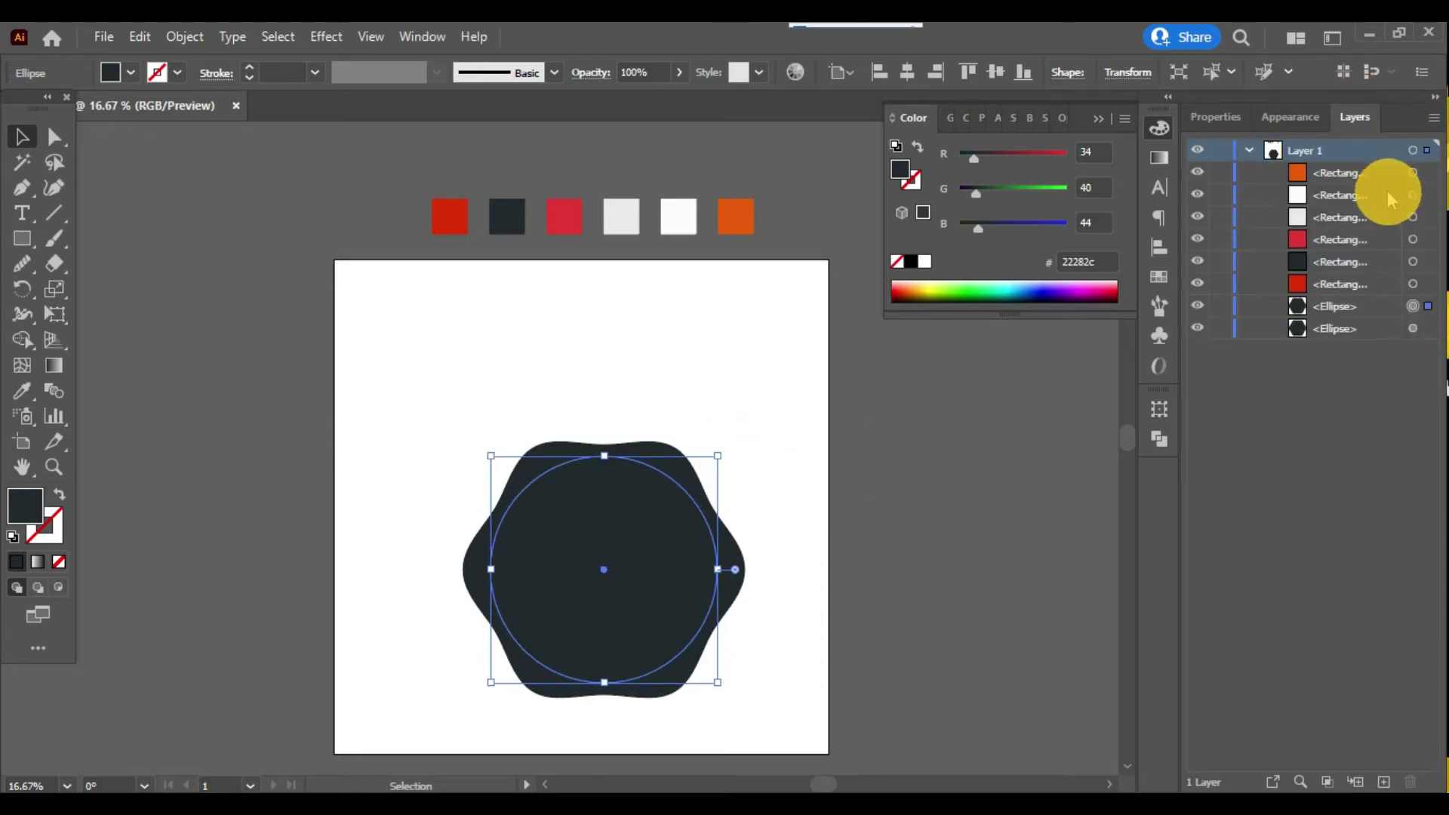
click(1298, 121)
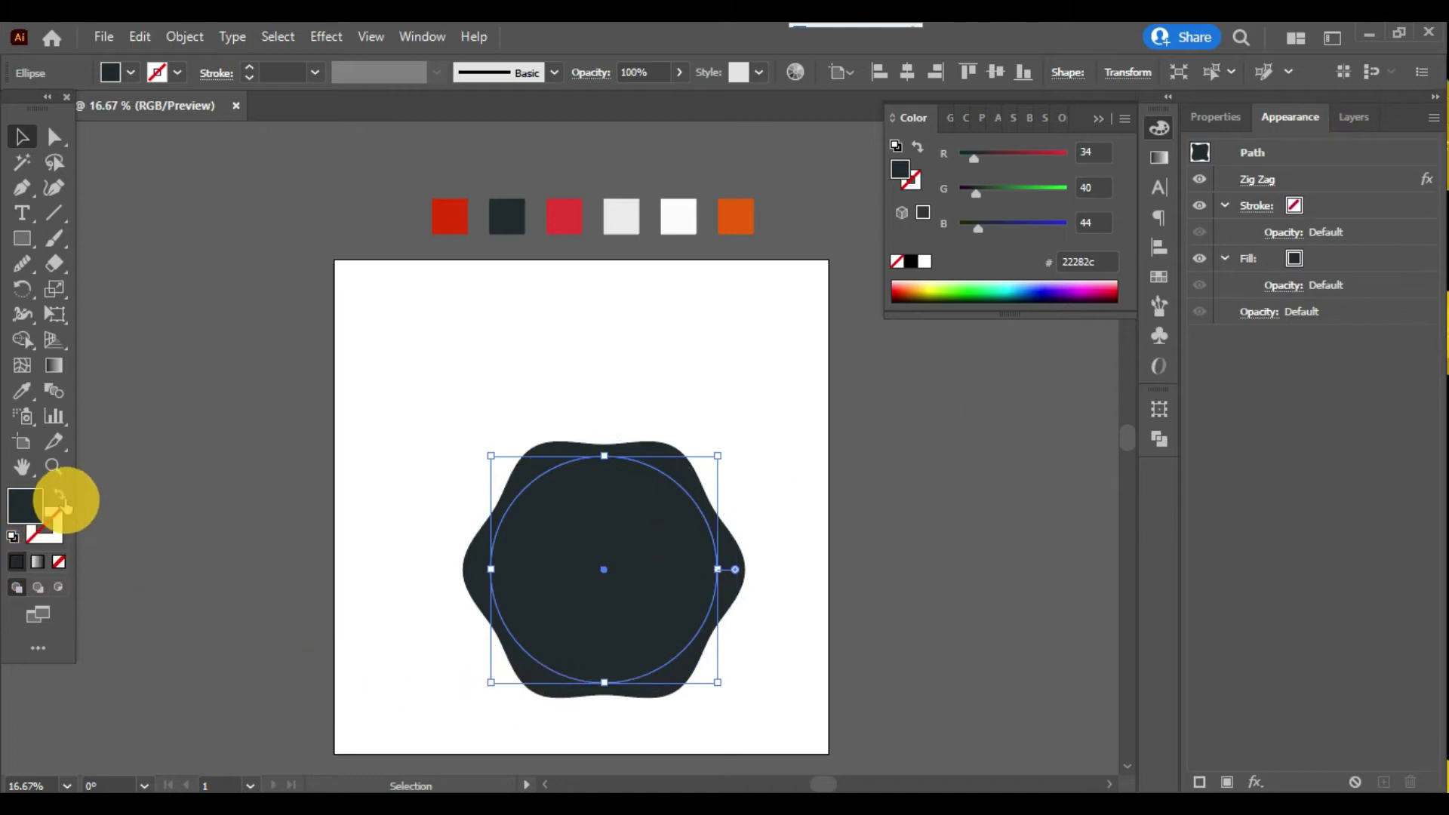
Turn the inner copy into an unfilled outline with a 4 pt stroke in the eaeaea swatch color, and deselect it.
click(60, 495)
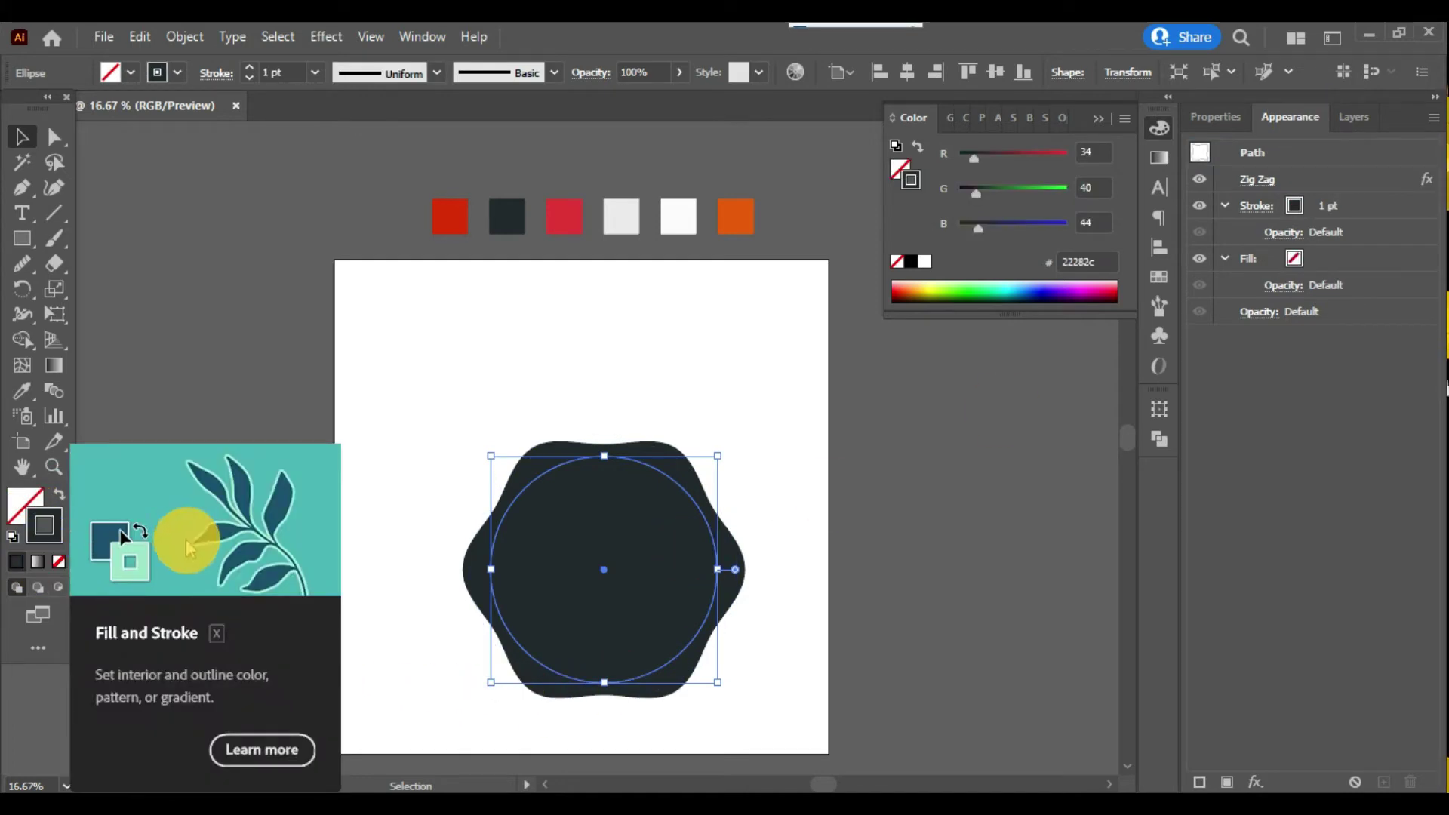
key(i)
shift+click(613, 223)
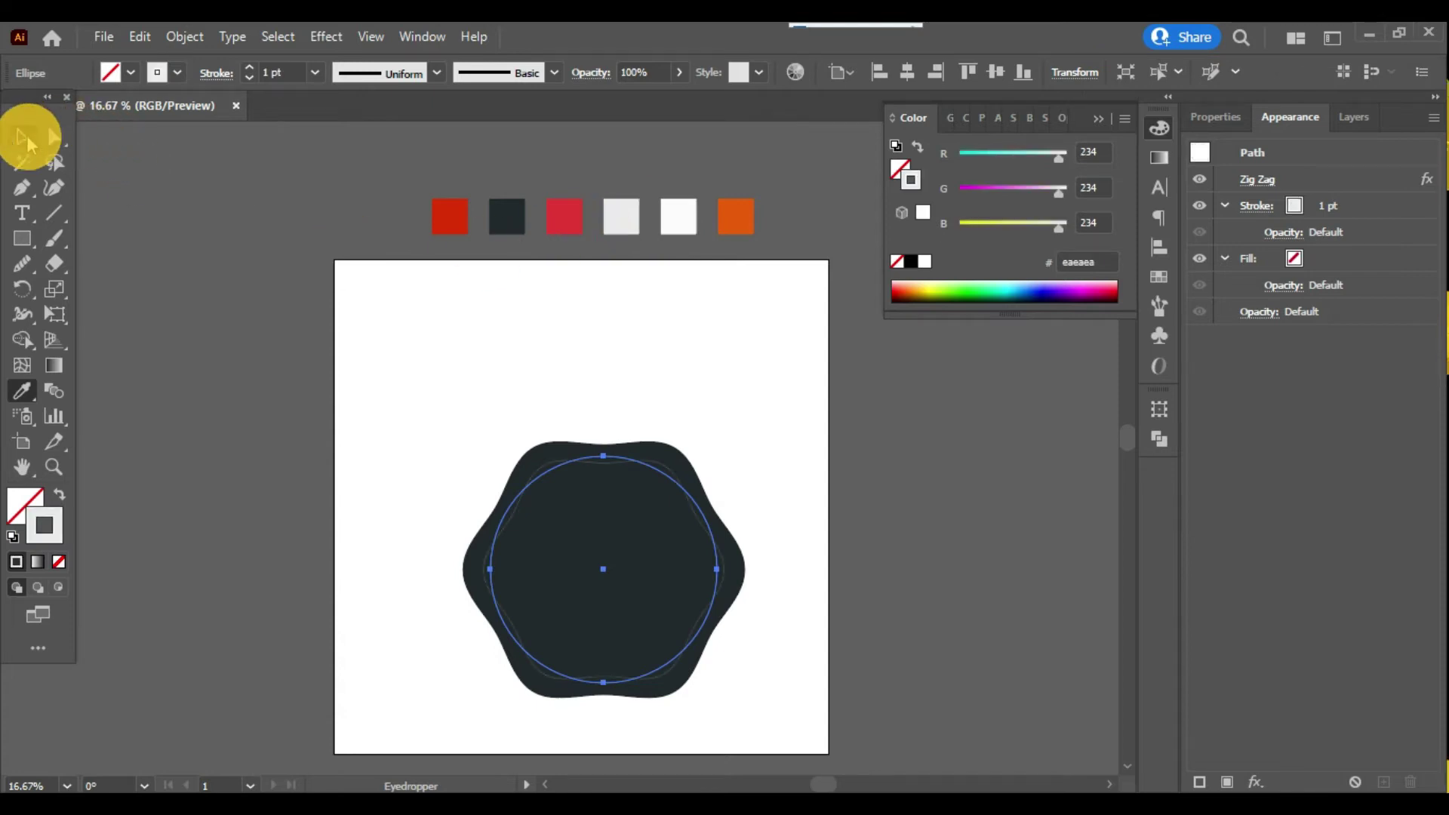
click(293, 70)
text(3)
key(Return)
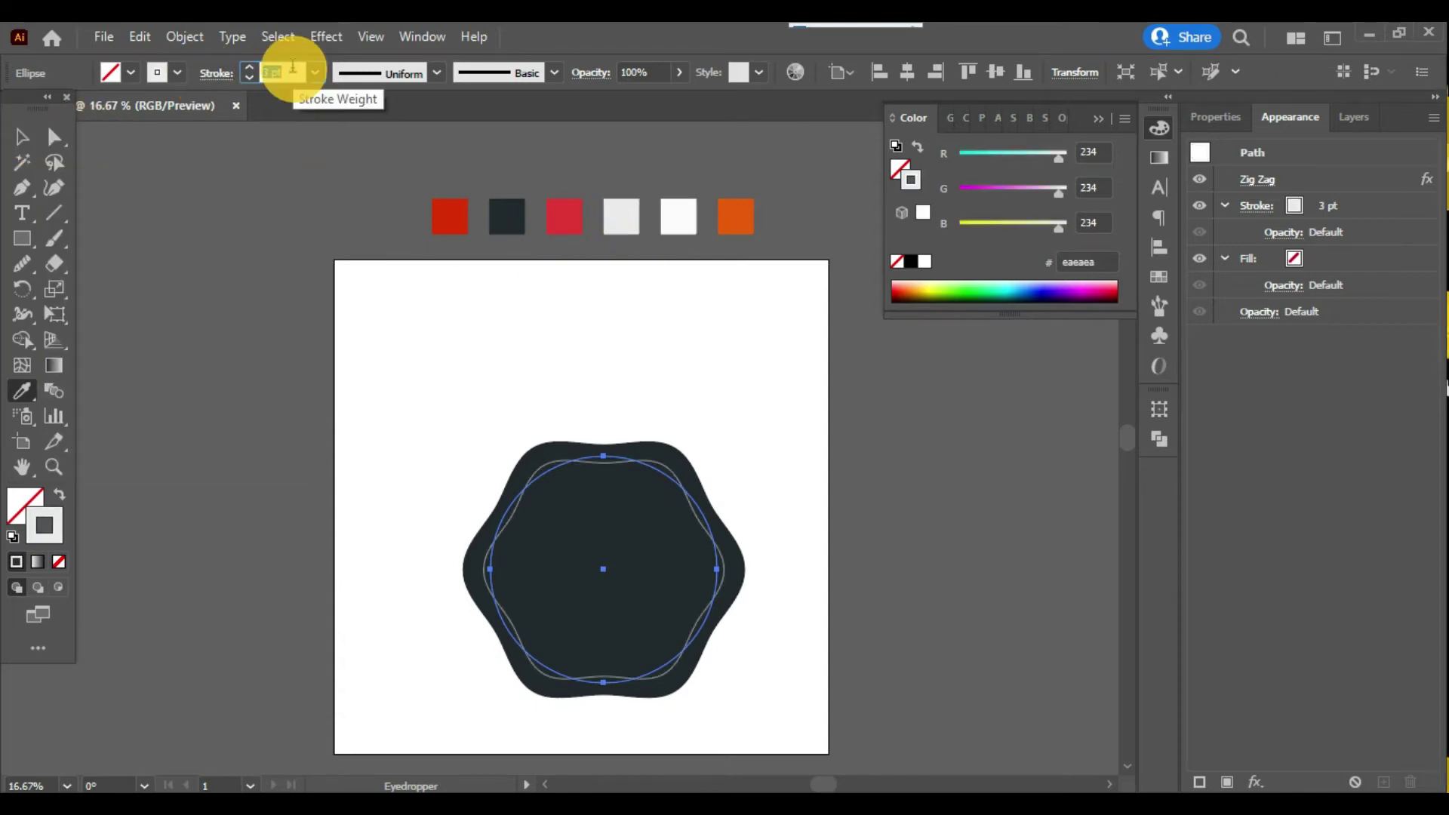
click(22, 137)
click(236, 376)
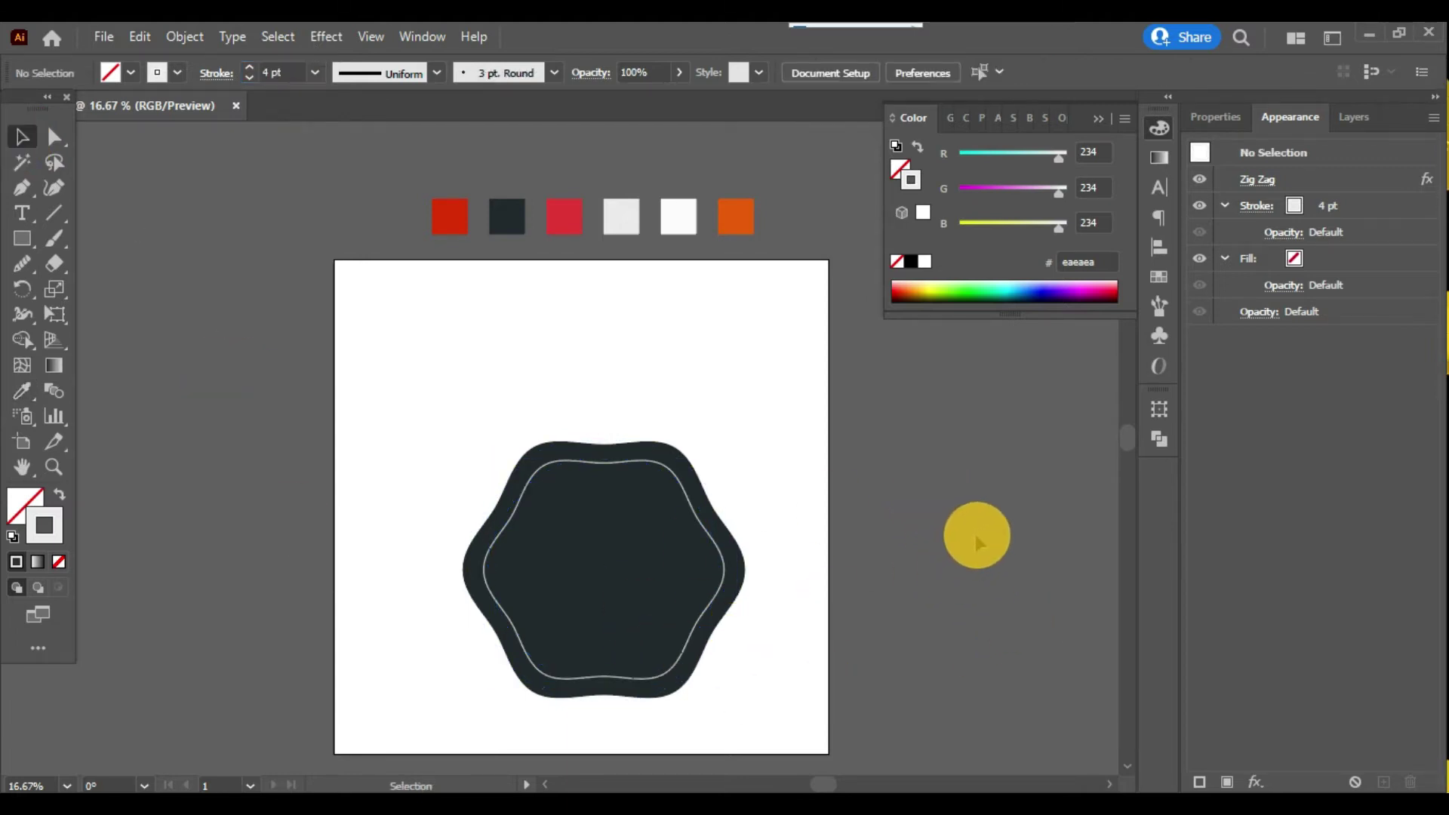
Draw a horizontal rectangular band across the middle of the badge, nearly as wide as the badge.
scroll(800, 415, down, 2)
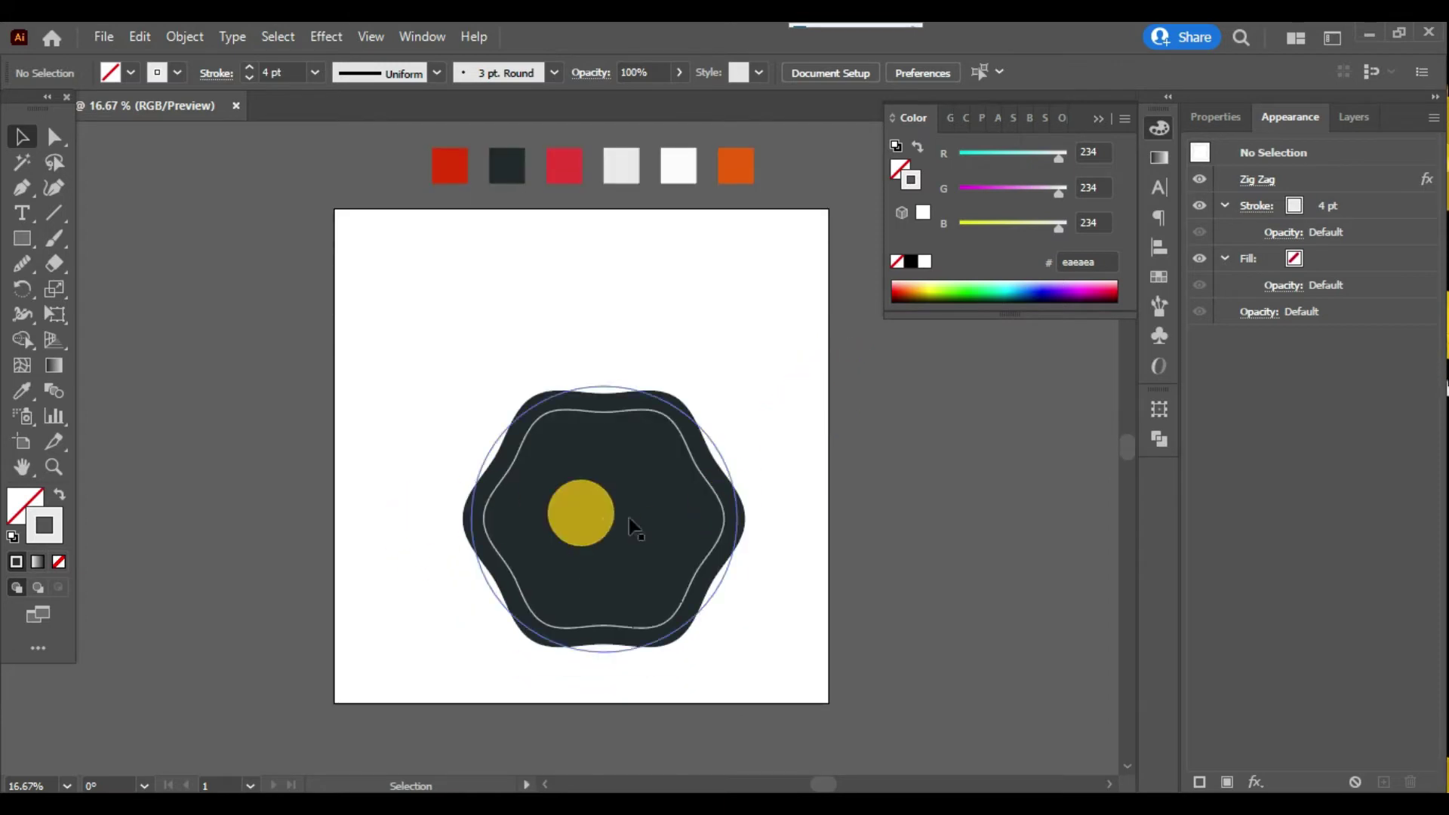
click(22, 238)
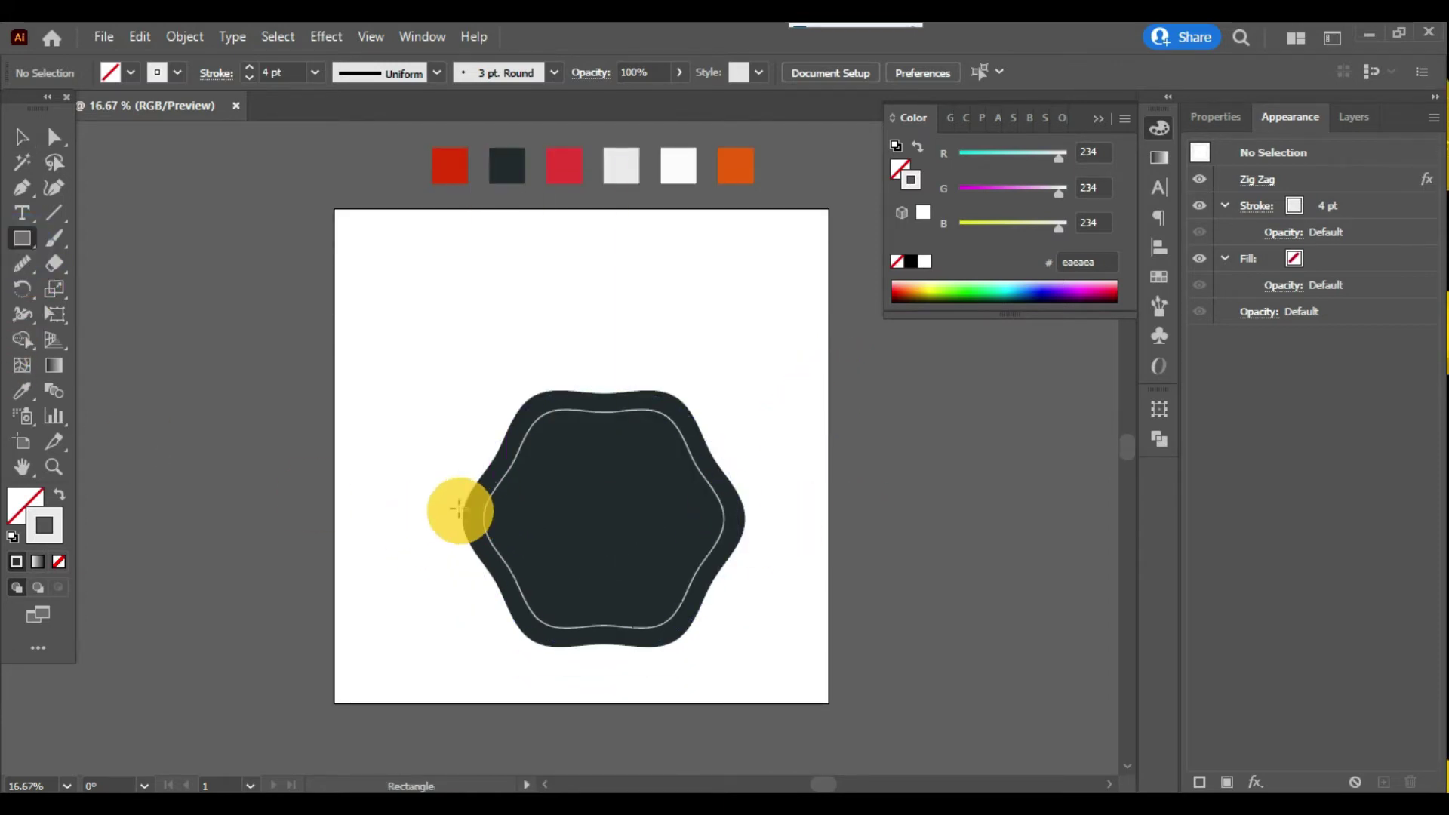
mouse_move(448, 488)
mouse_down()
mouse_move(755, 556)
mouse_move(742, 554)
mouse_up()
Try the orange e85d04 swatch color on the band, settle on the red dc2f02 swatch color, and deselect it.
key(i)
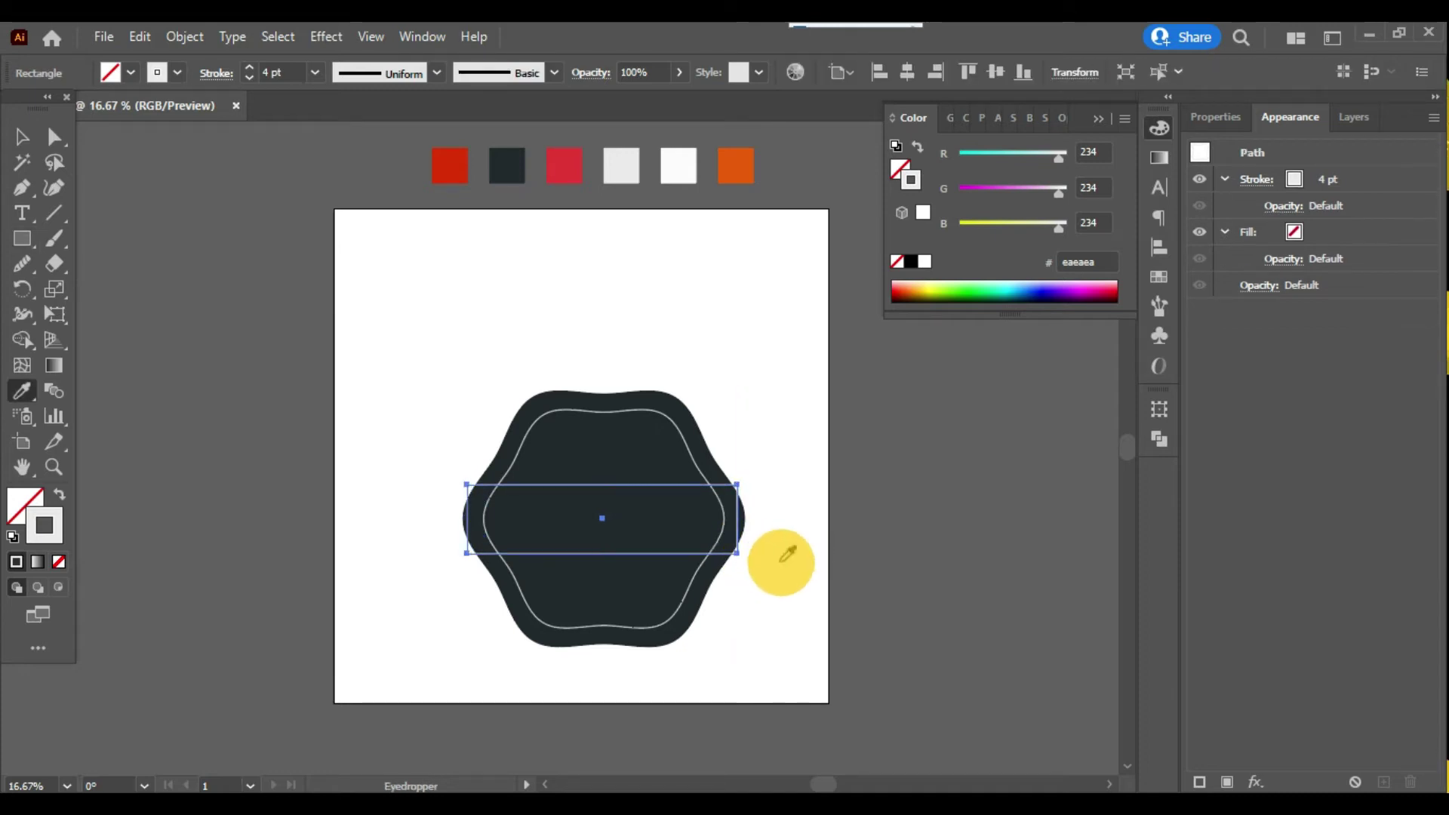
click(730, 164)
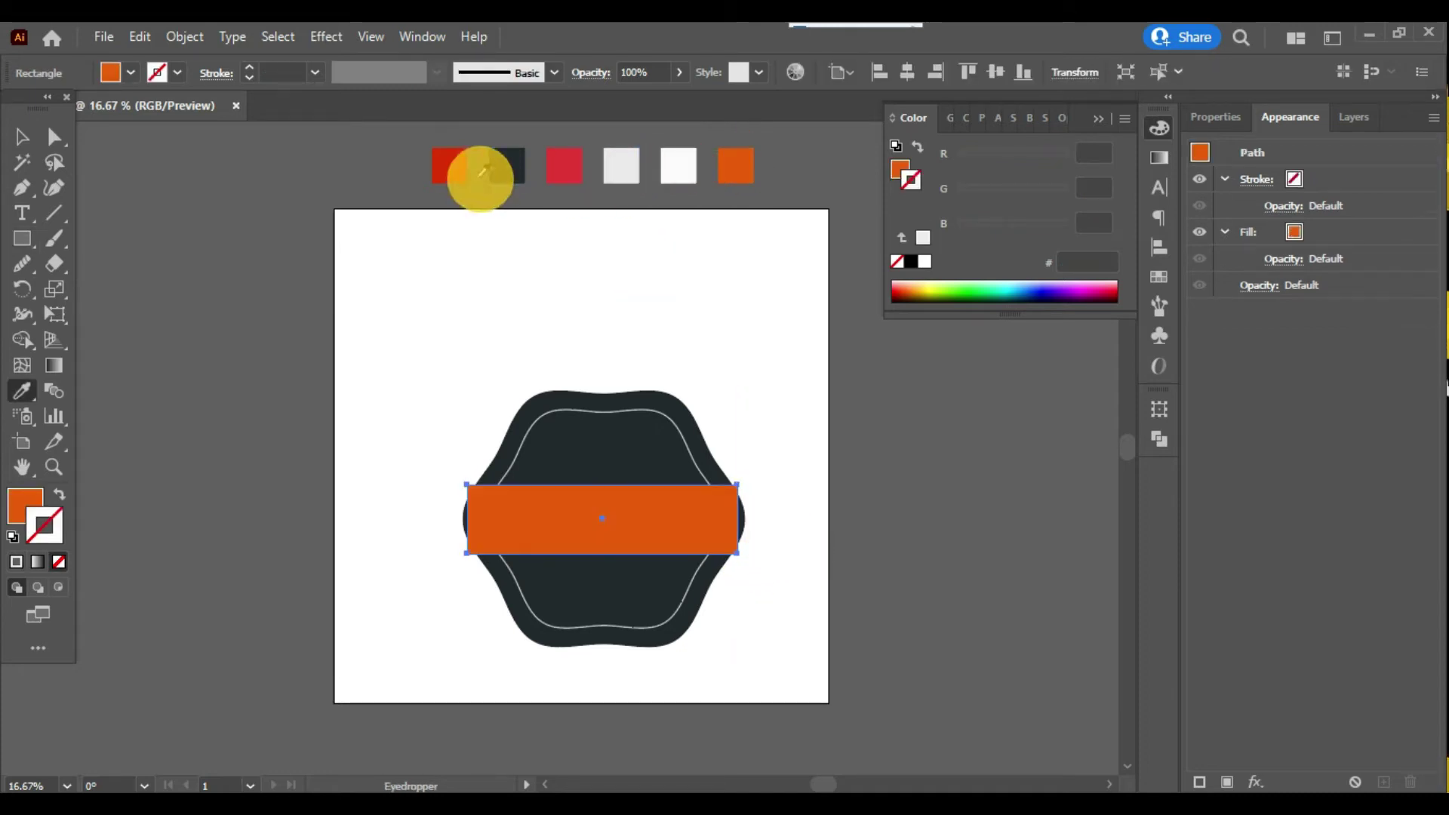
click(453, 170)
scroll(491, 307, up, 1)
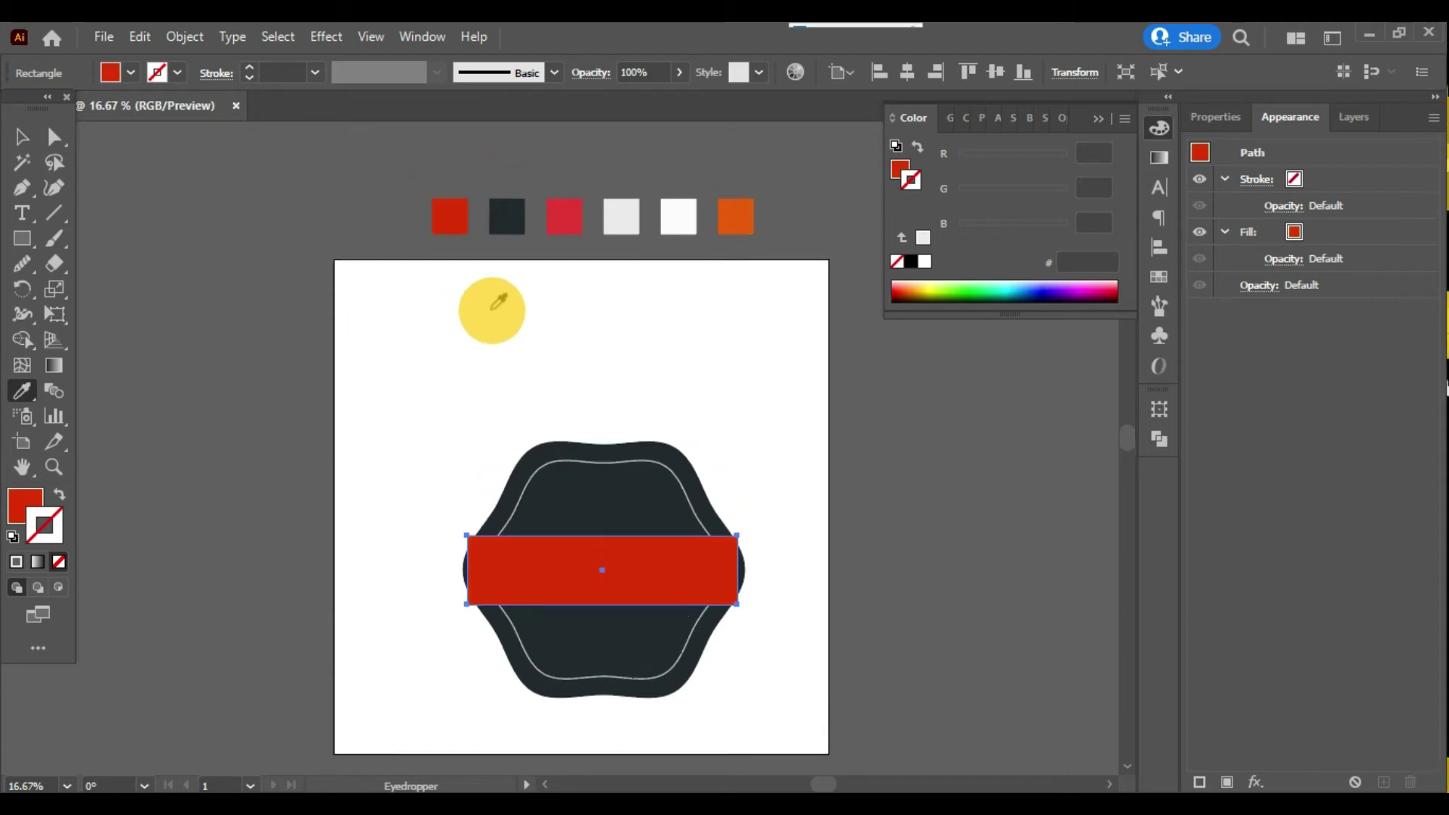
click(22, 136)
scroll(243, 475, down, 1)
click(216, 469)
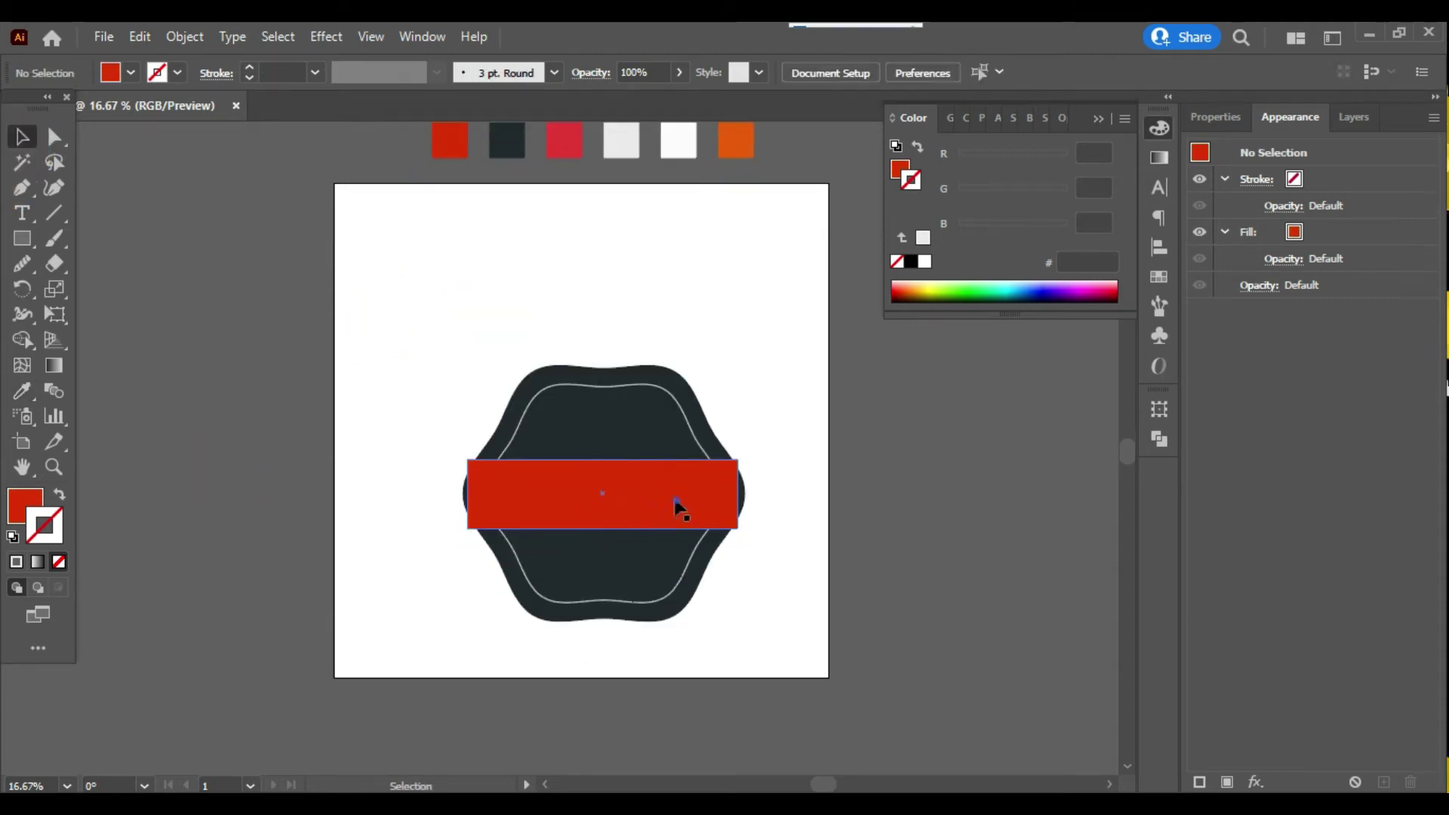
Switch to Notepad, copy the "Black Friday" line, and return to Illustrator.
click(676, 508)
scroll(903, 469, up, 2)
scroll(902, 604, down, 2)
scroll(902, 749, down, 1)
key(alt+Tab)
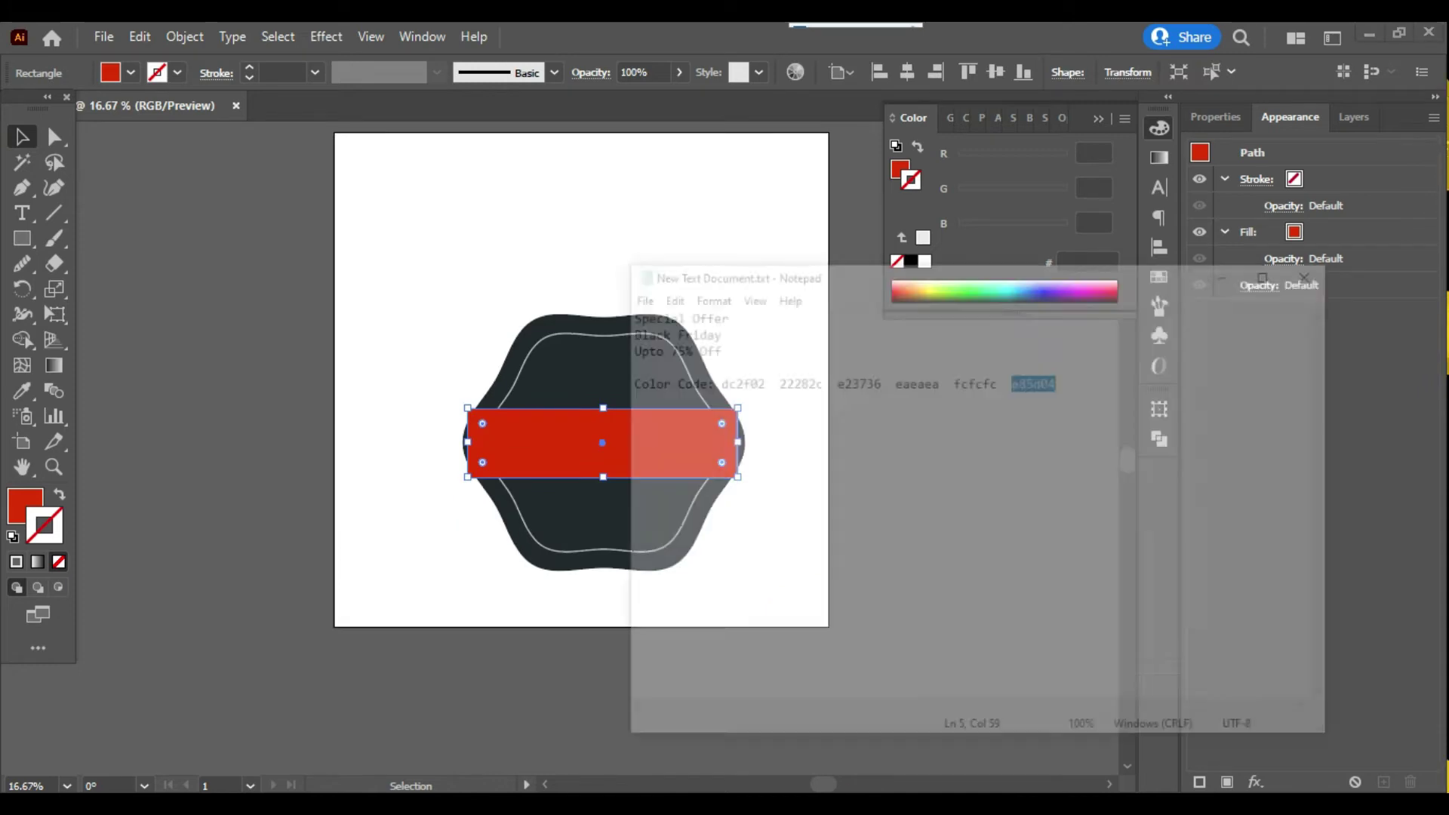
click(693, 250)
drag(692, 234, 594, 235)
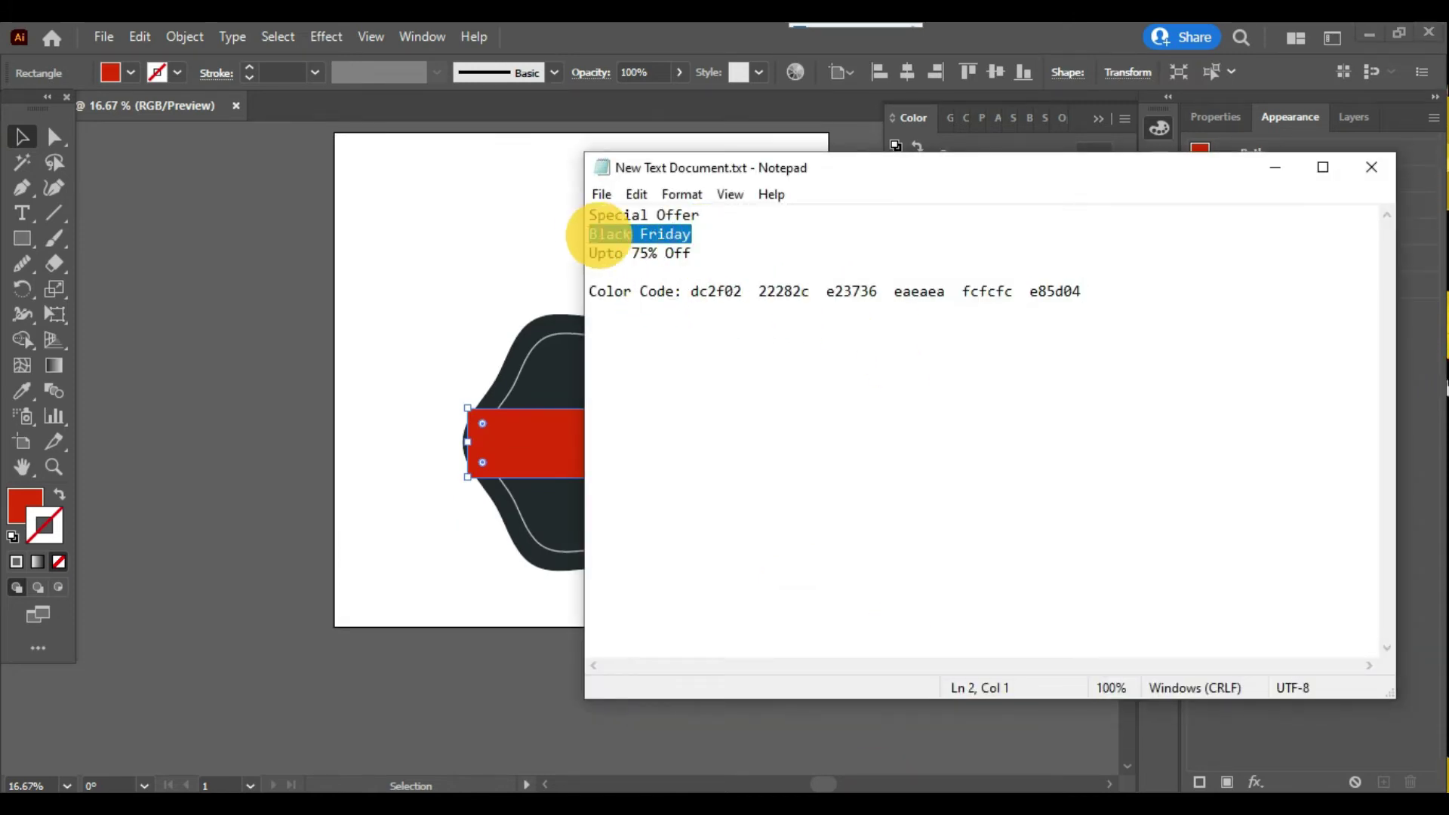
click(1275, 167)
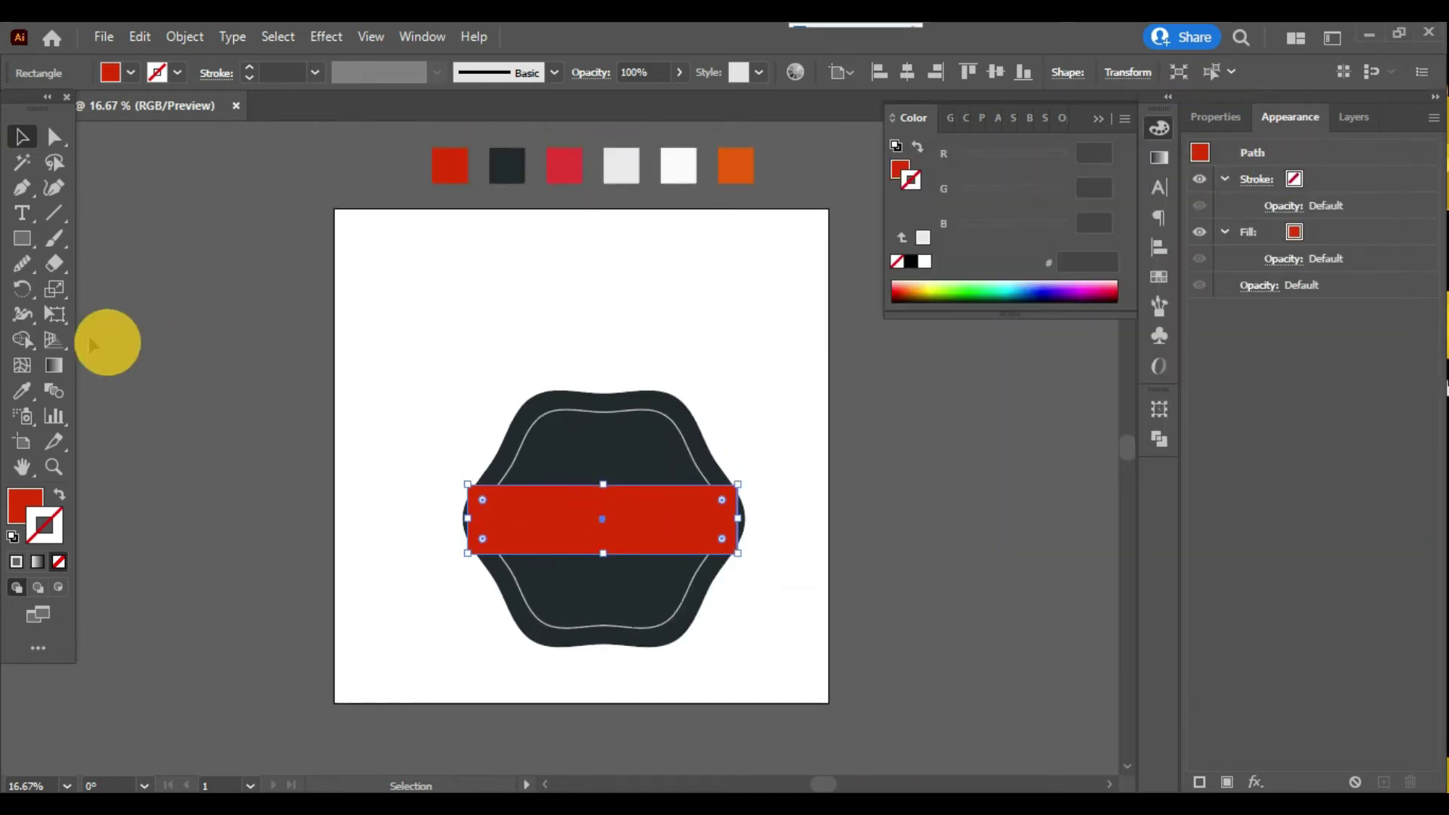
Add the copied "Black Friday" as a point text object, enlarge it, and move it above the badge on the artboard.
click(21, 213)
click(907, 453)
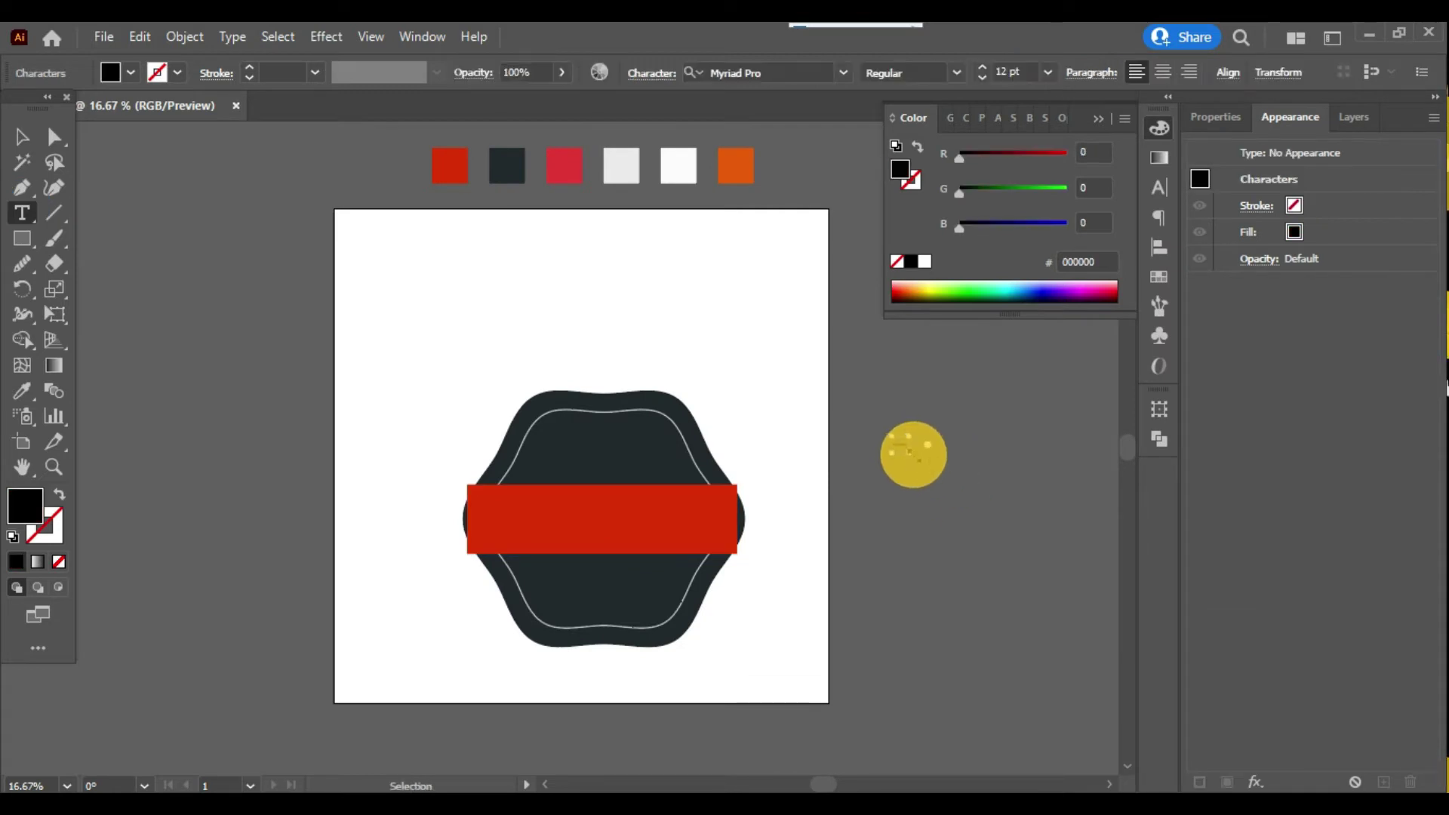
key(ctrl+v)
scroll(1120, 586, right, 5)
key(Escape)
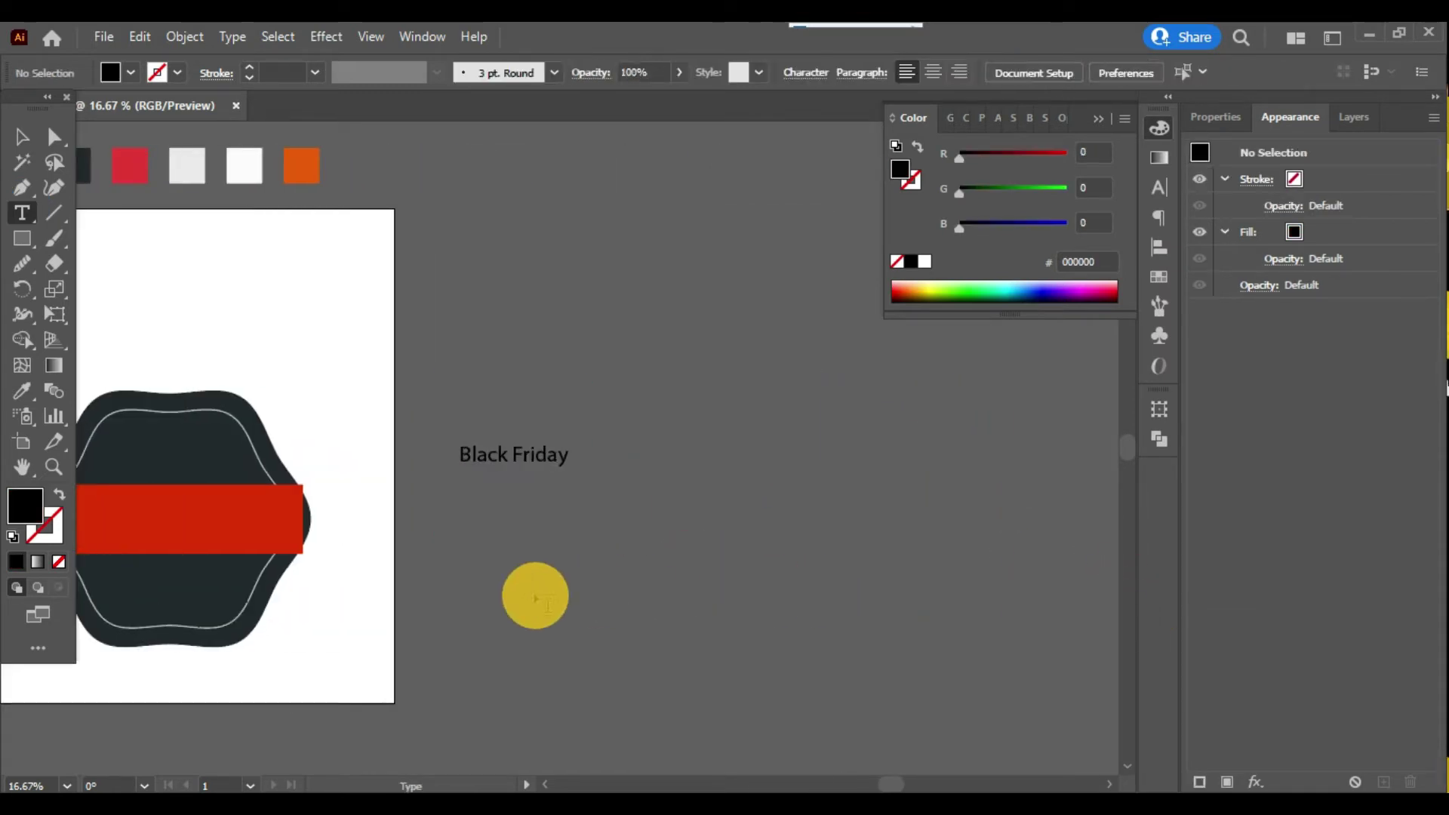
click(22, 137)
key(ctrl+0)
drag(1012, 473, 607, 257)
Split the text into two side-by-side objects, one reading "Black" and a duplicate reading "Friday".
double_click(610, 255)
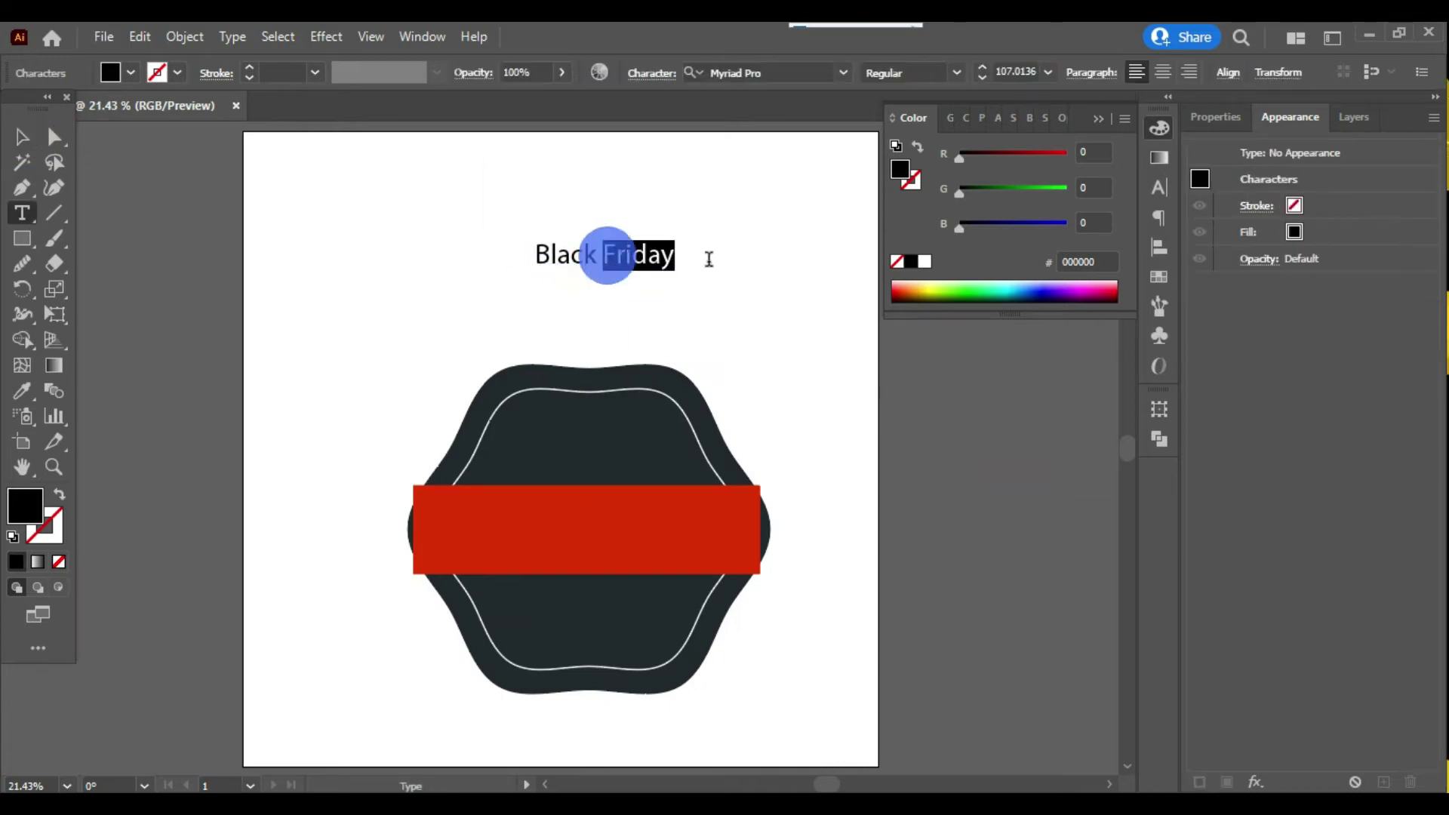
key(BackSpace)
click(22, 137)
click(572, 258)
drag(572, 258, 660, 255)
double_click(661, 255)
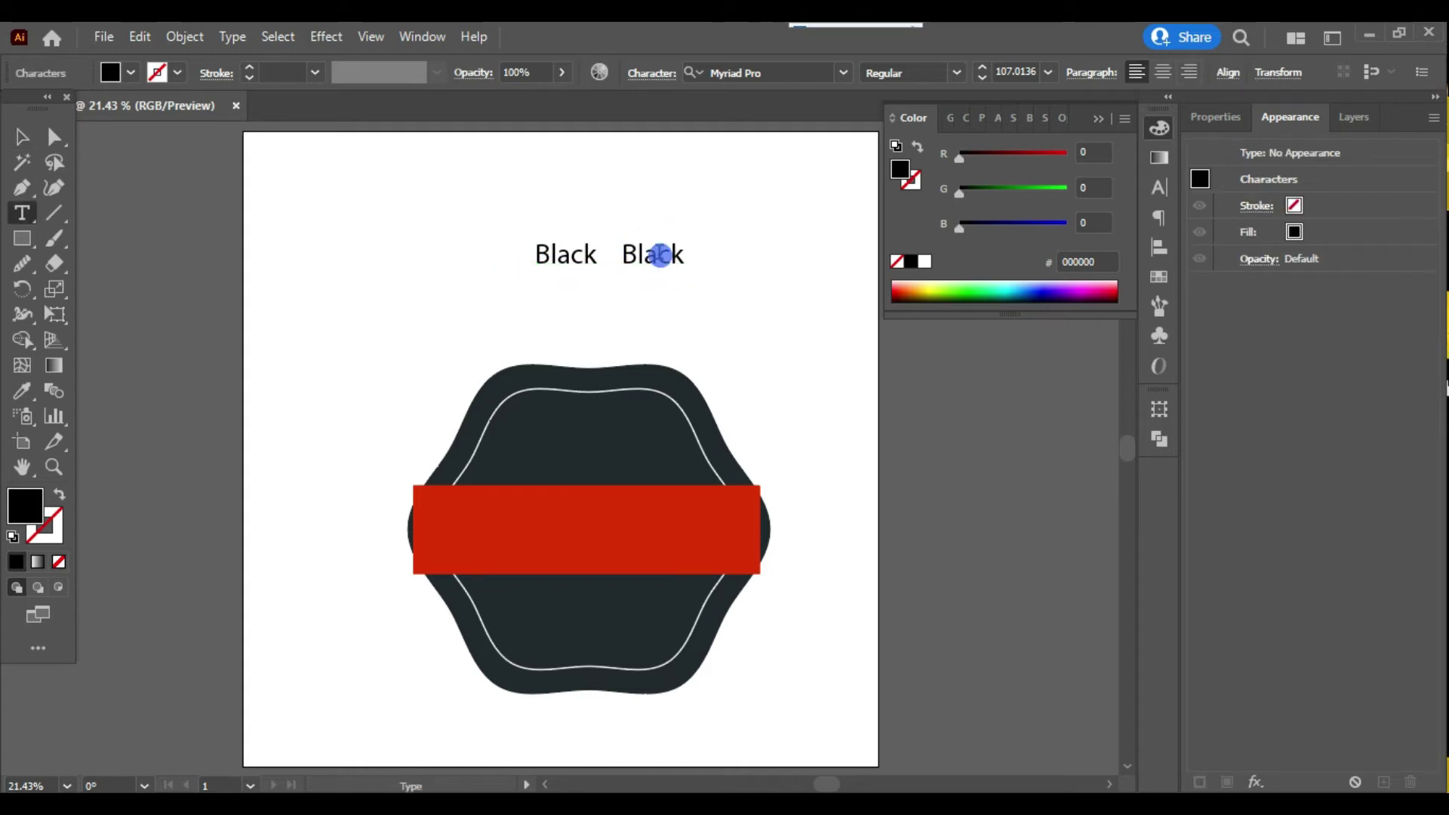
text(Friday)
Move the two text objects together onto the red band and deselect them.
click(22, 136)
shift+click(569, 269)
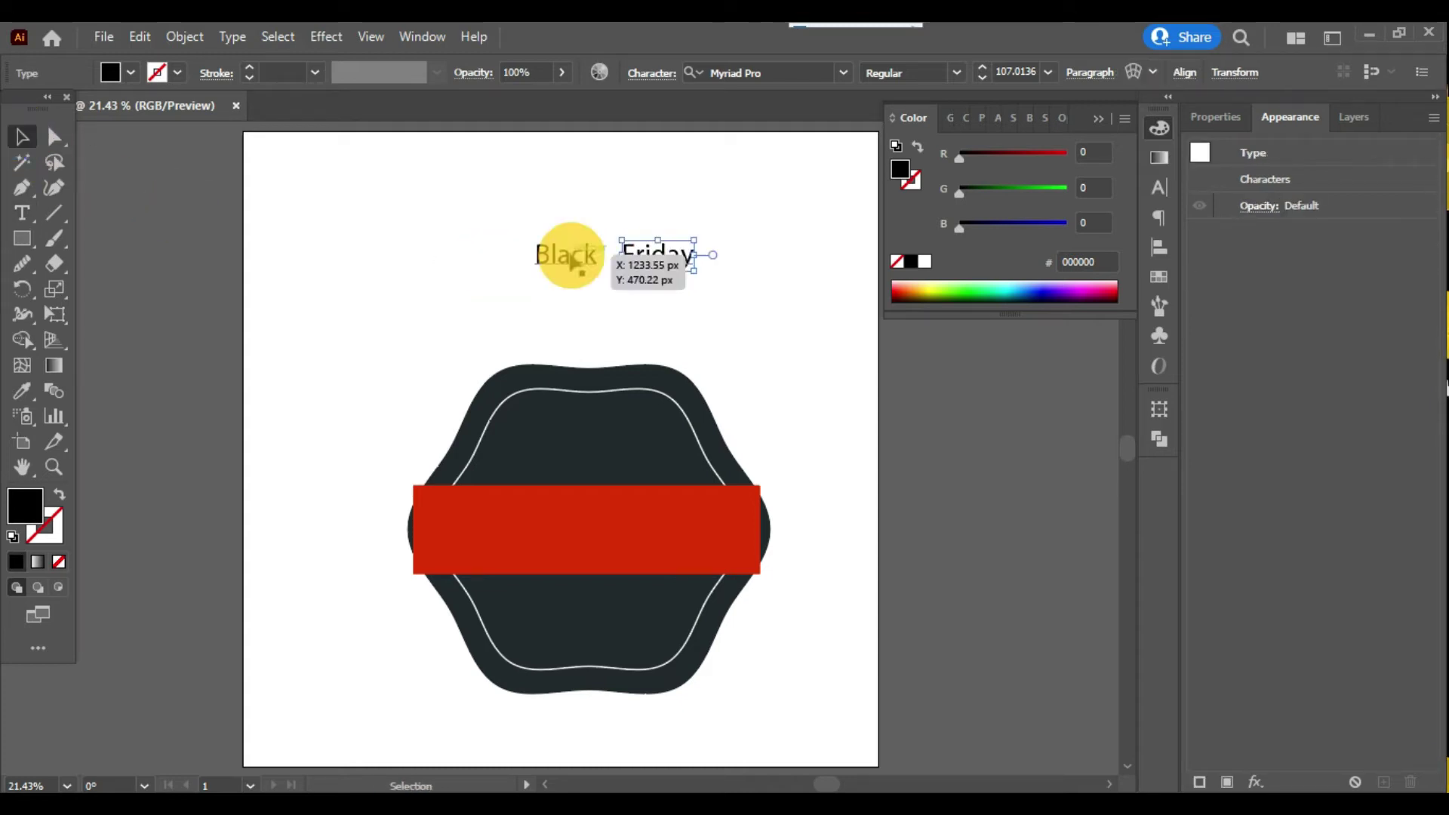
drag(644, 264, 531, 542)
click(945, 495)
Try a 300 pt font size on "Black", reduce it to 250 pt, and shift the word toward the band's left end.
click(1160, 187)
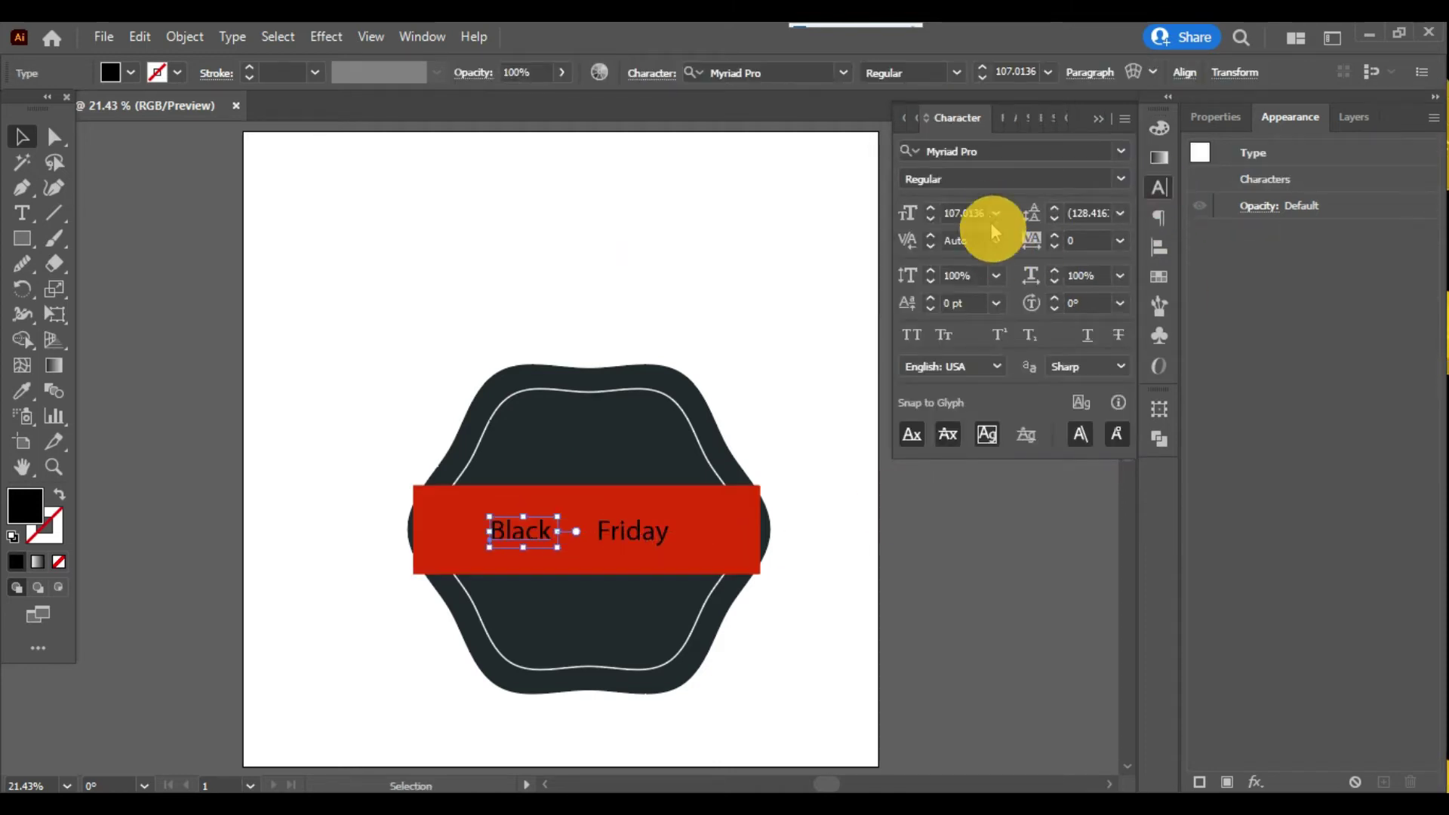
click(971, 214)
text(300)
key(Return)
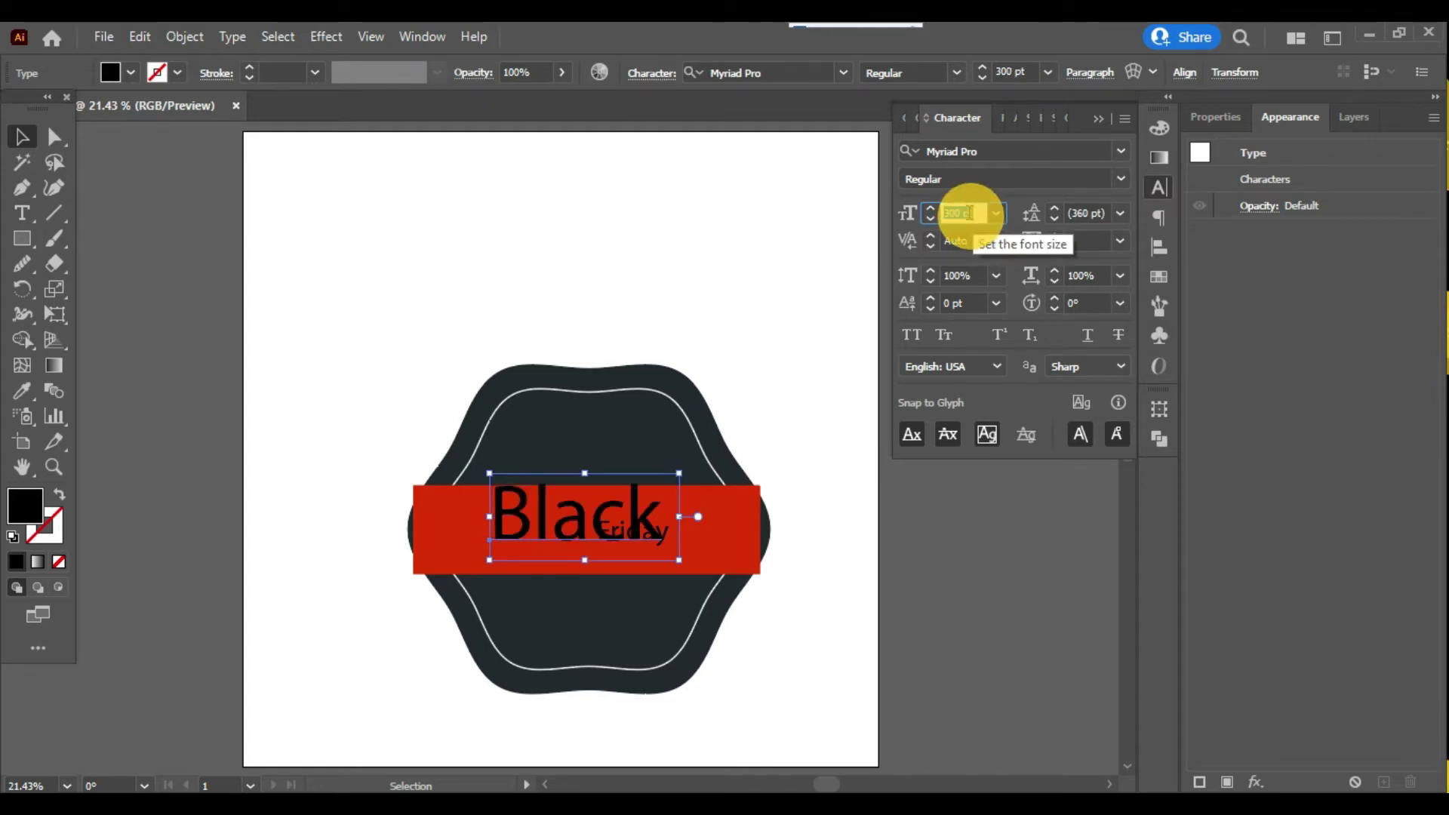
key(Return)
mouse_move(516, 553)
mouse_down()
mouse_move(495, 544)
mouse_move(491, 560)
mouse_up()
Set the font of "Black" to Nexa Black.
click(1045, 153)
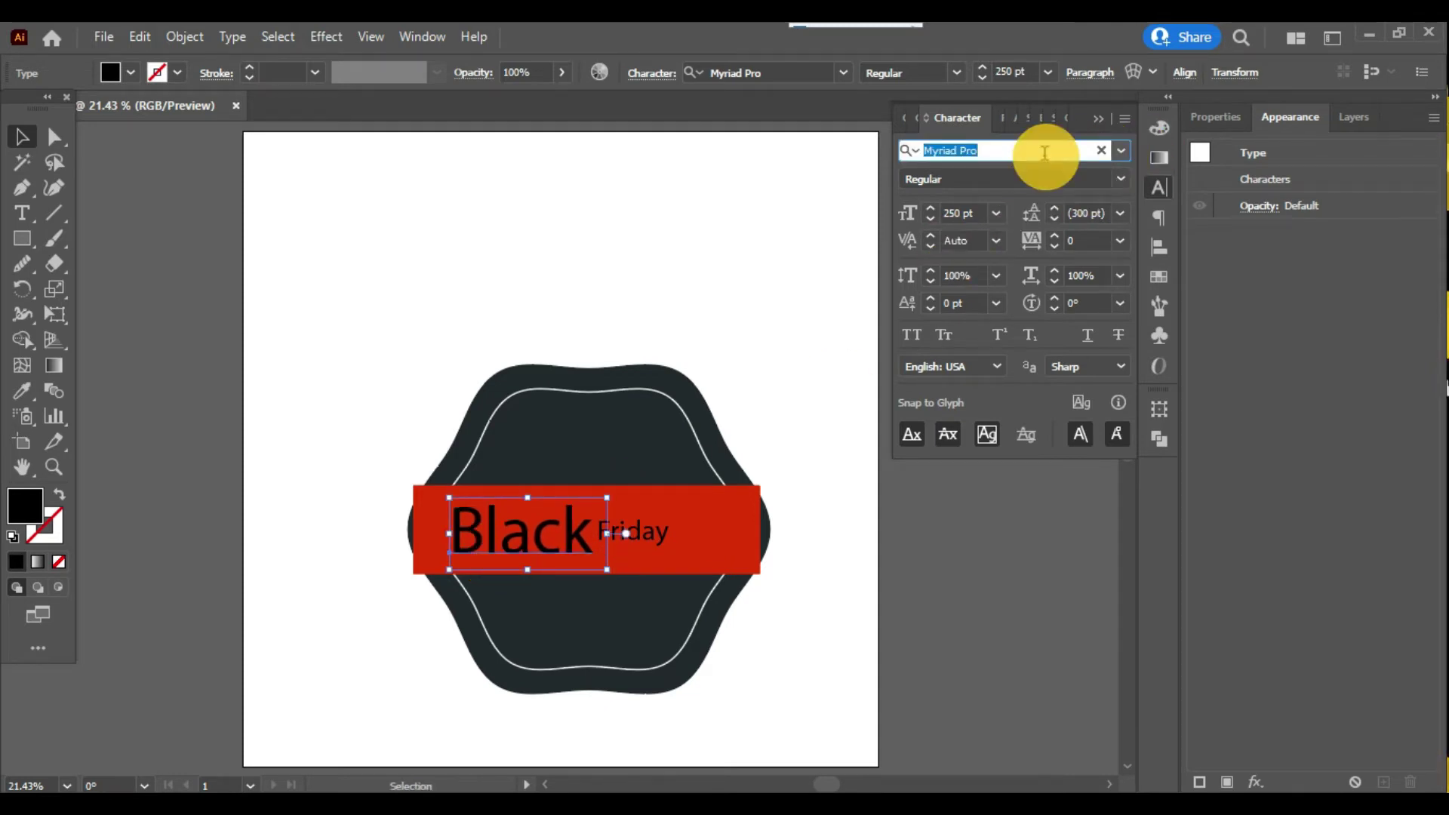
key(BackSpace)
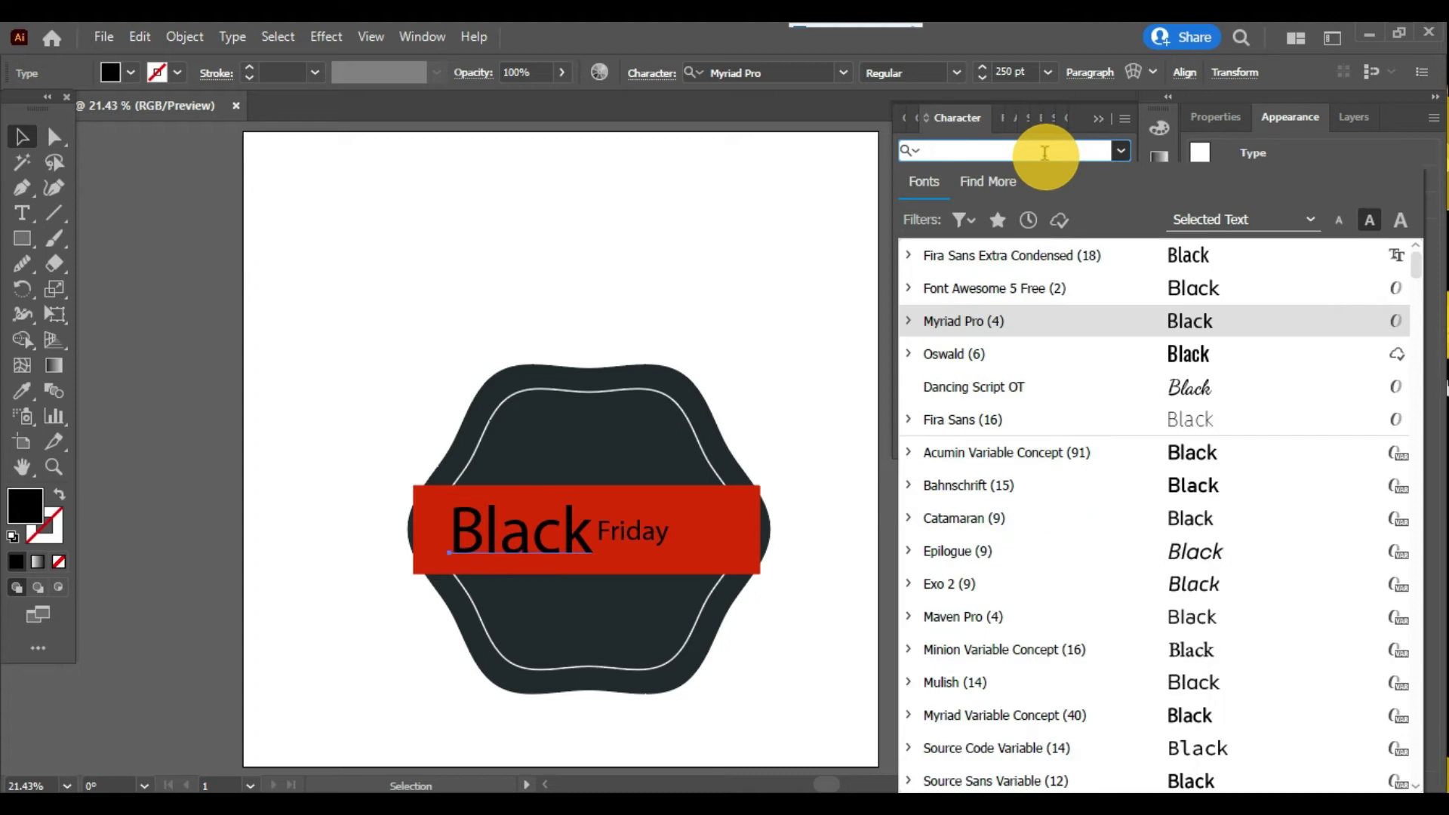
text(nexa)
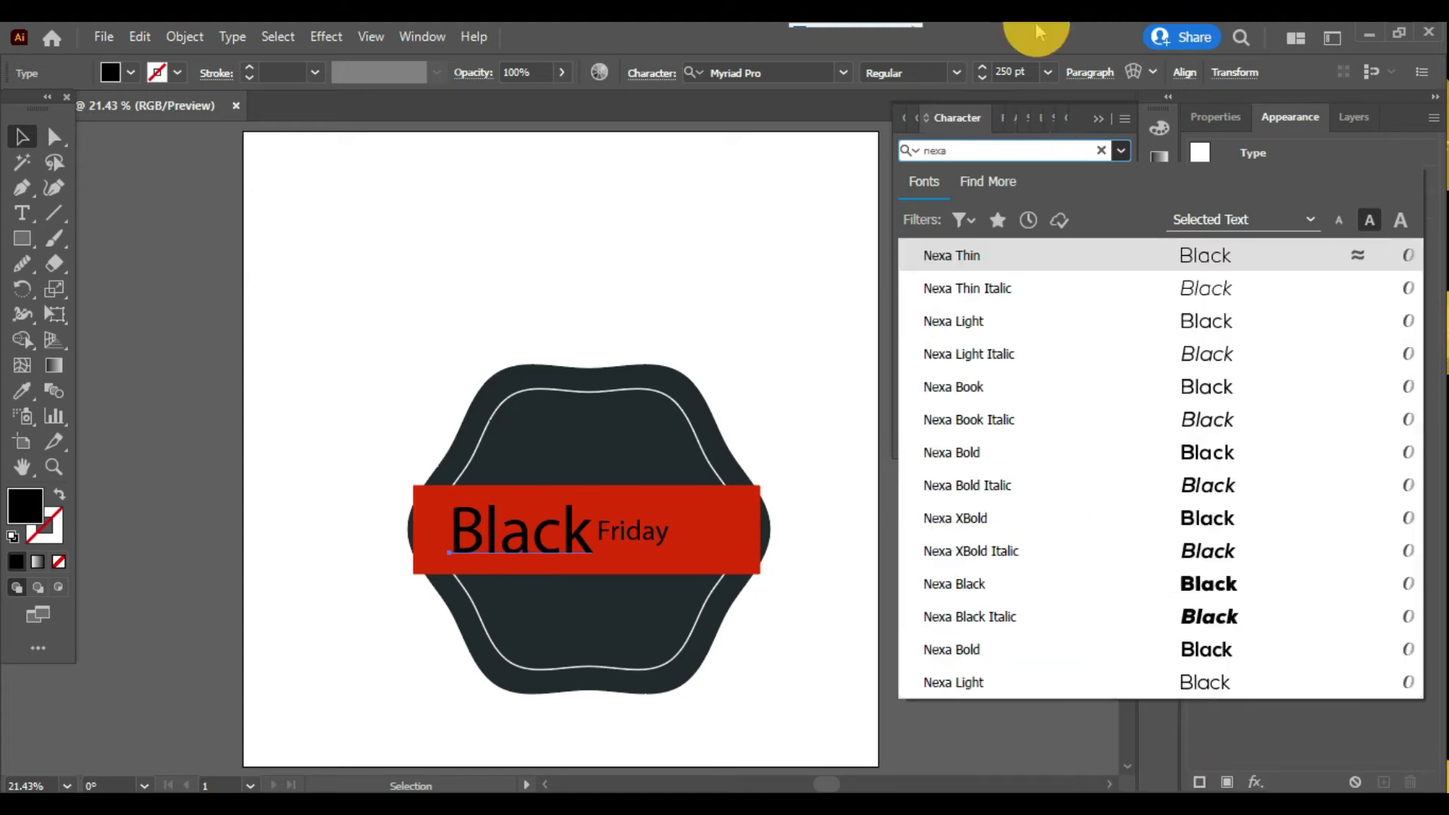
click(959, 582)
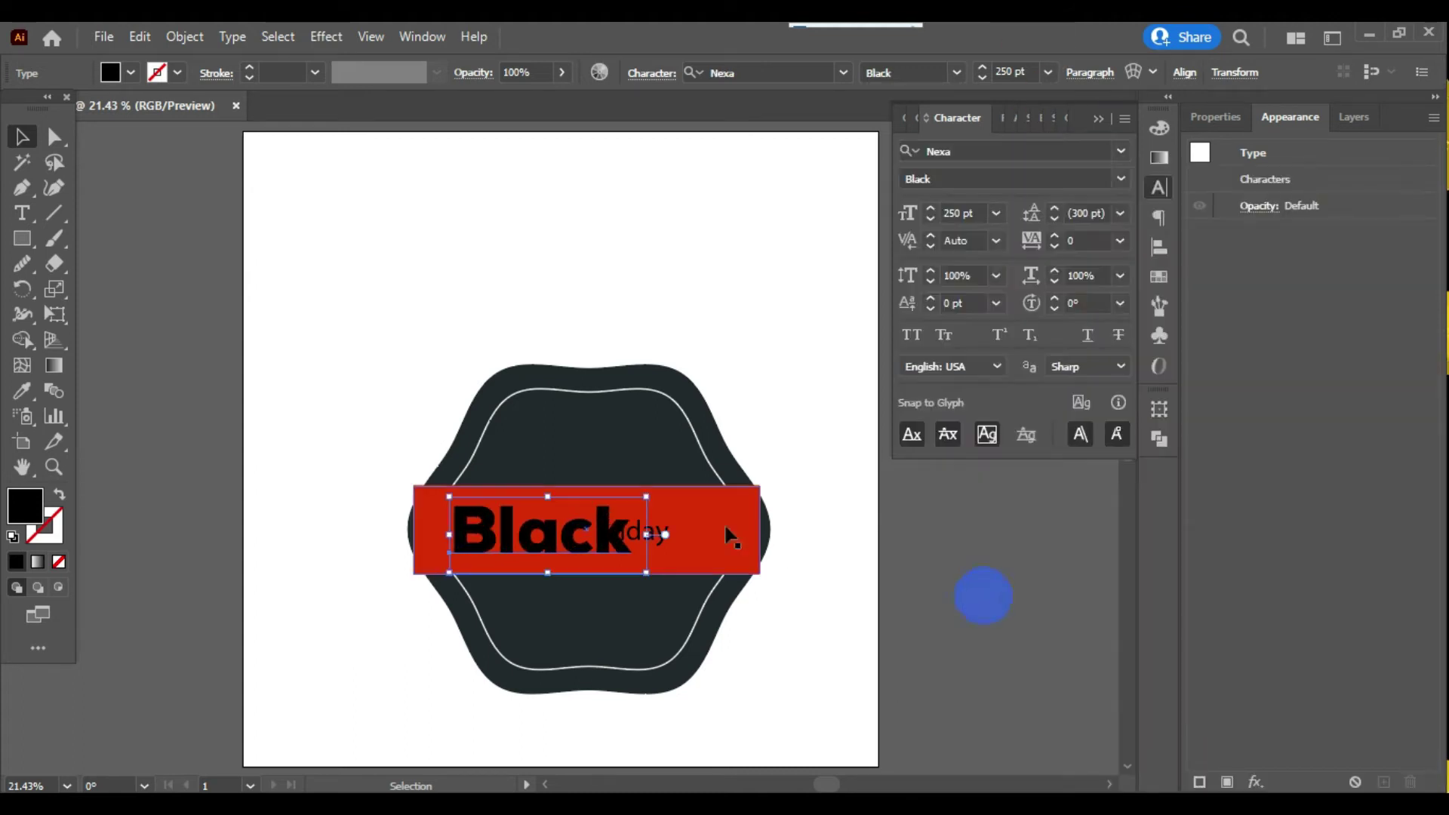
click(958, 574)
Match the type formatting of "Friday" to "Black" with the Eyedropper and line the two words up side by side.
drag(647, 533, 687, 534)
key(i)
click(619, 539)
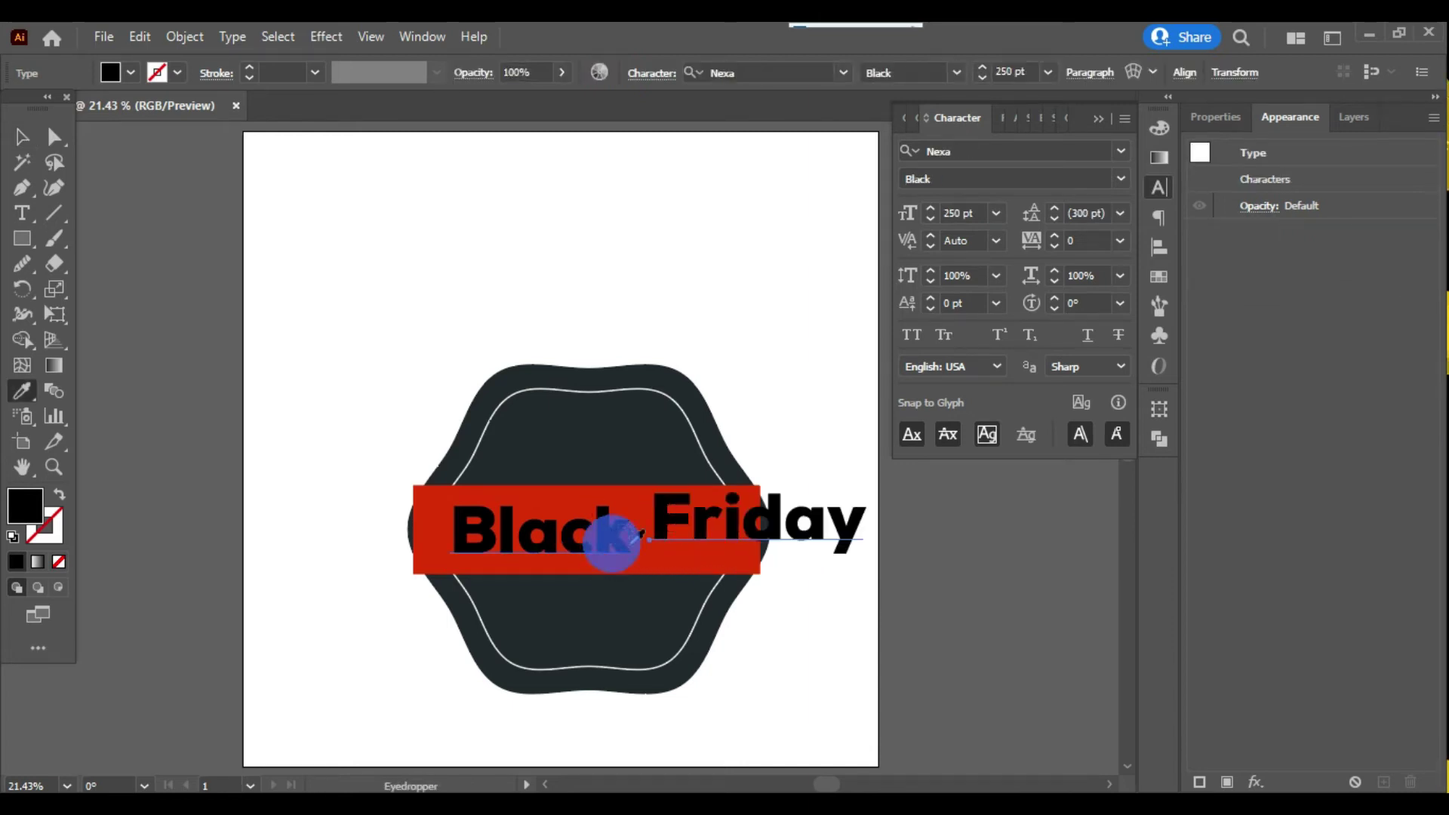
click(23, 136)
click(1051, 619)
drag(475, 527, 468, 527)
drag(856, 524, 812, 529)
Reduce the font size of both "Friday" and "Black" to 200 pt.
click(976, 213)
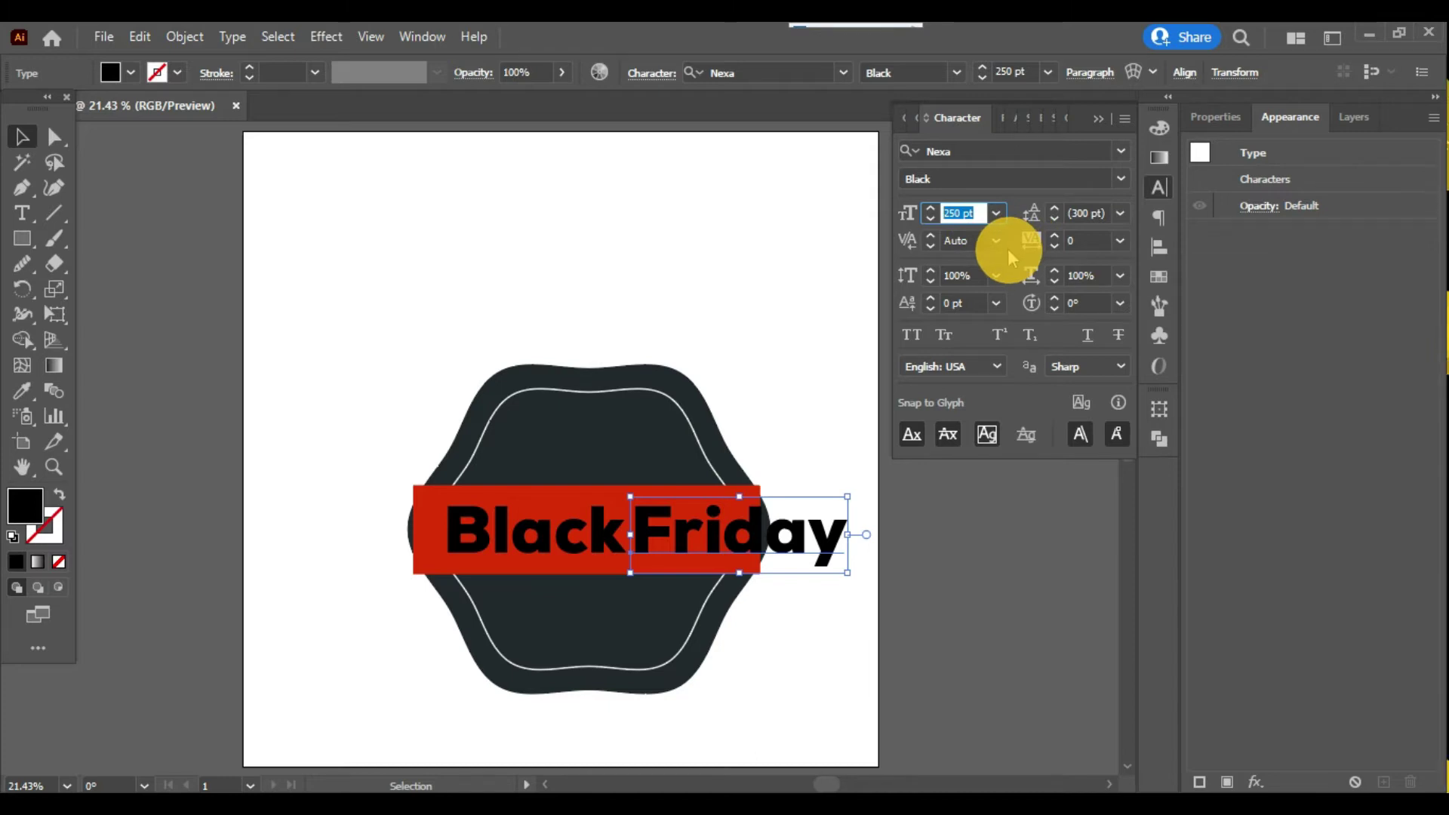
text(200)
key(Return)
click(1007, 562)
click(589, 532)
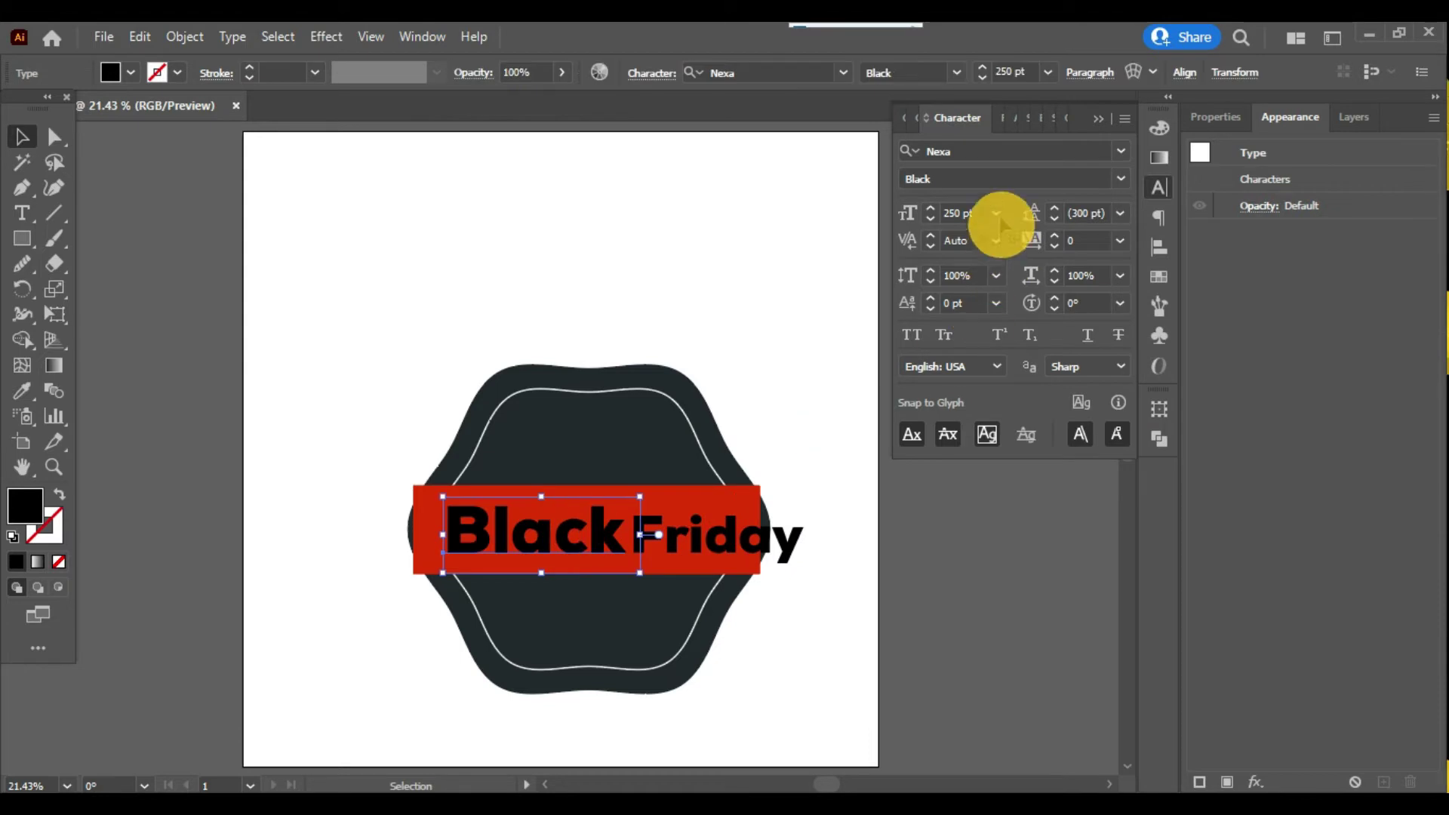
click(976, 213)
text(200)
key(Return)
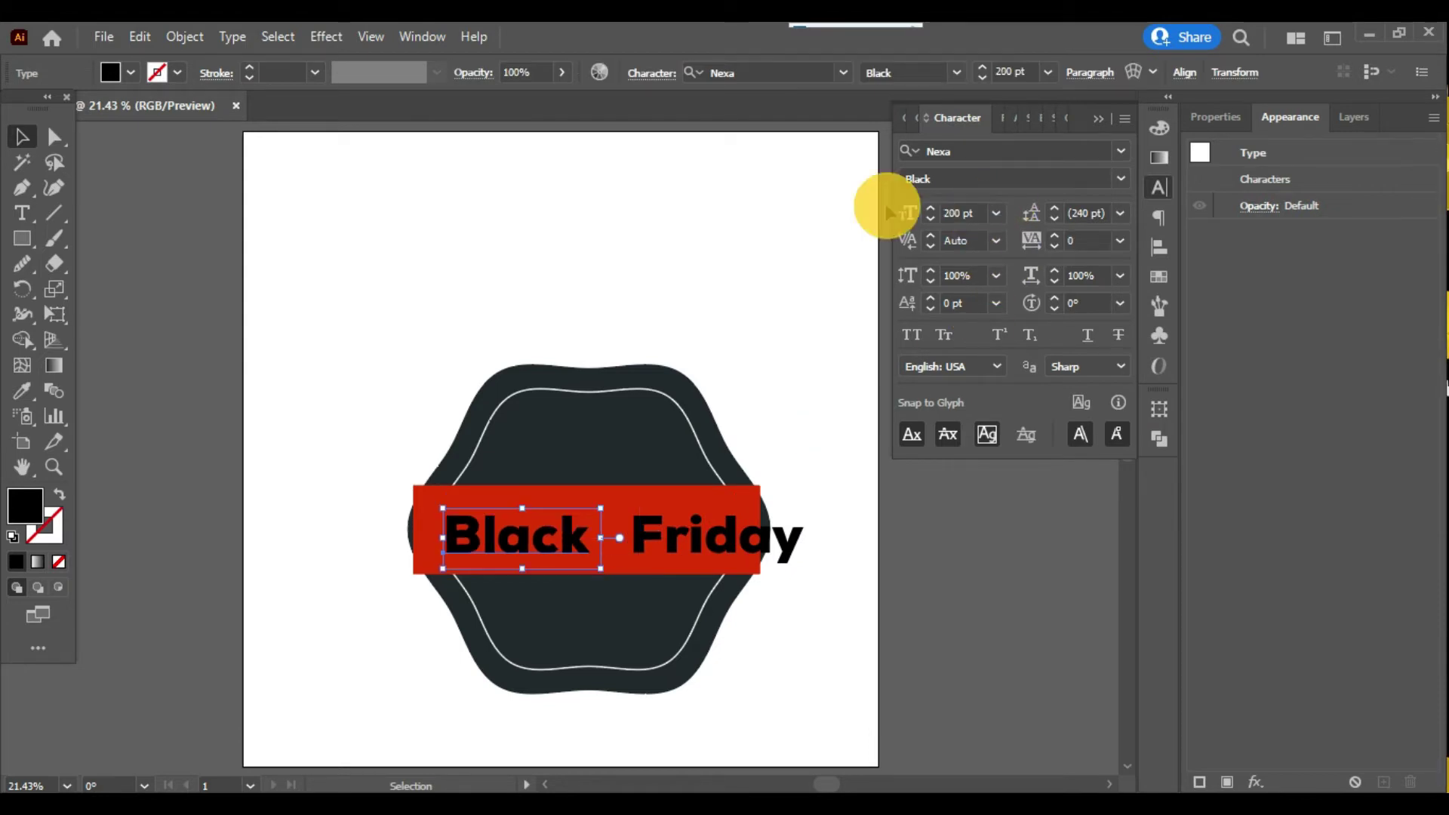
Close the gap between "Black" and "Friday" and shift both words left so they fit inside the red band.
click(543, 553)
drag(543, 554, 540, 544)
mouse_move(659, 550)
mouse_down()
mouse_move(614, 544)
mouse_move(632, 544)
mouse_up()
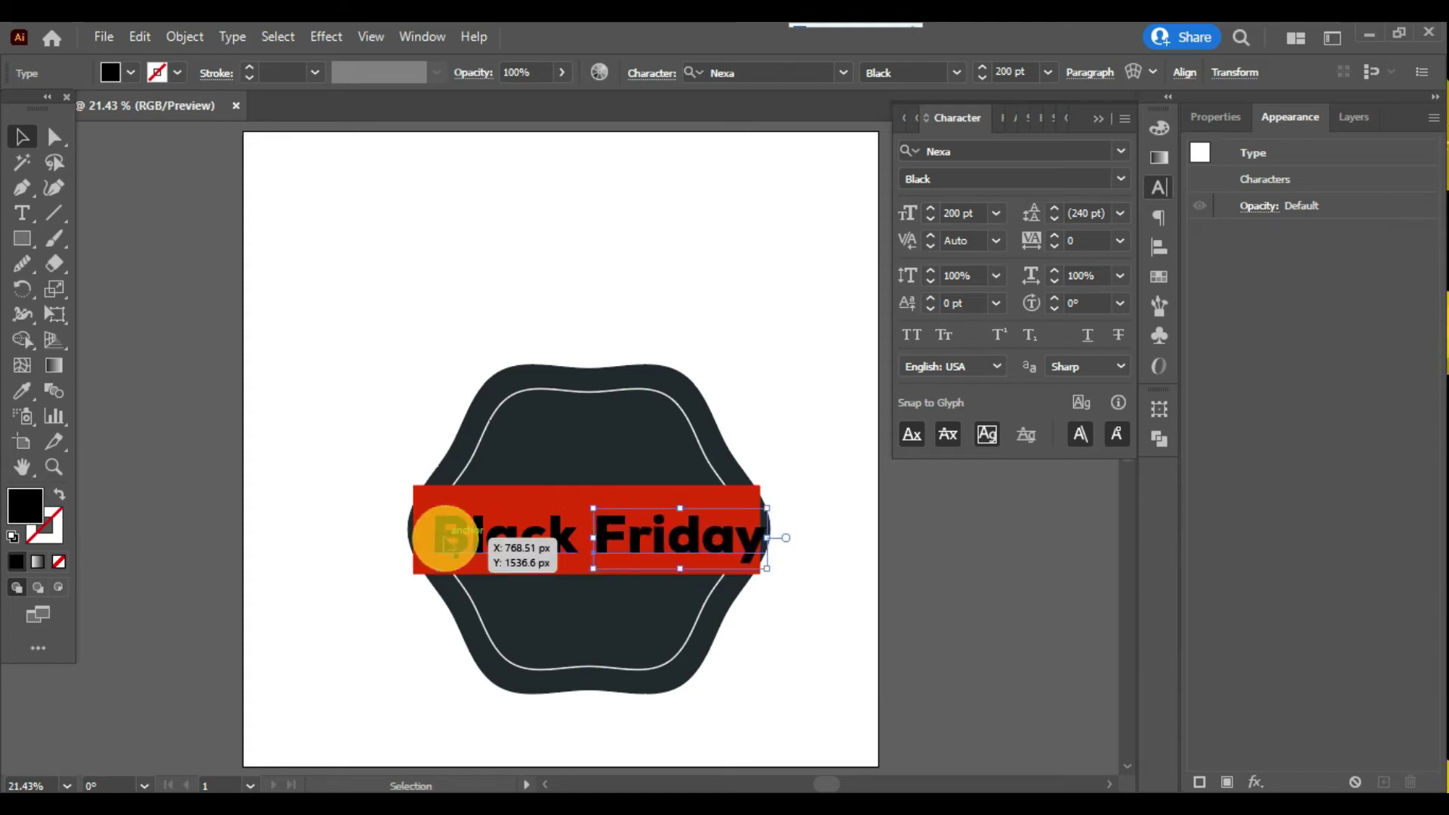
drag(449, 537, 441, 537)
drag(622, 540, 613, 542)
Nudge "Black" and "Friday" together slightly upward to center them vertically on the red band, and deselect them.
shift+click(518, 534)
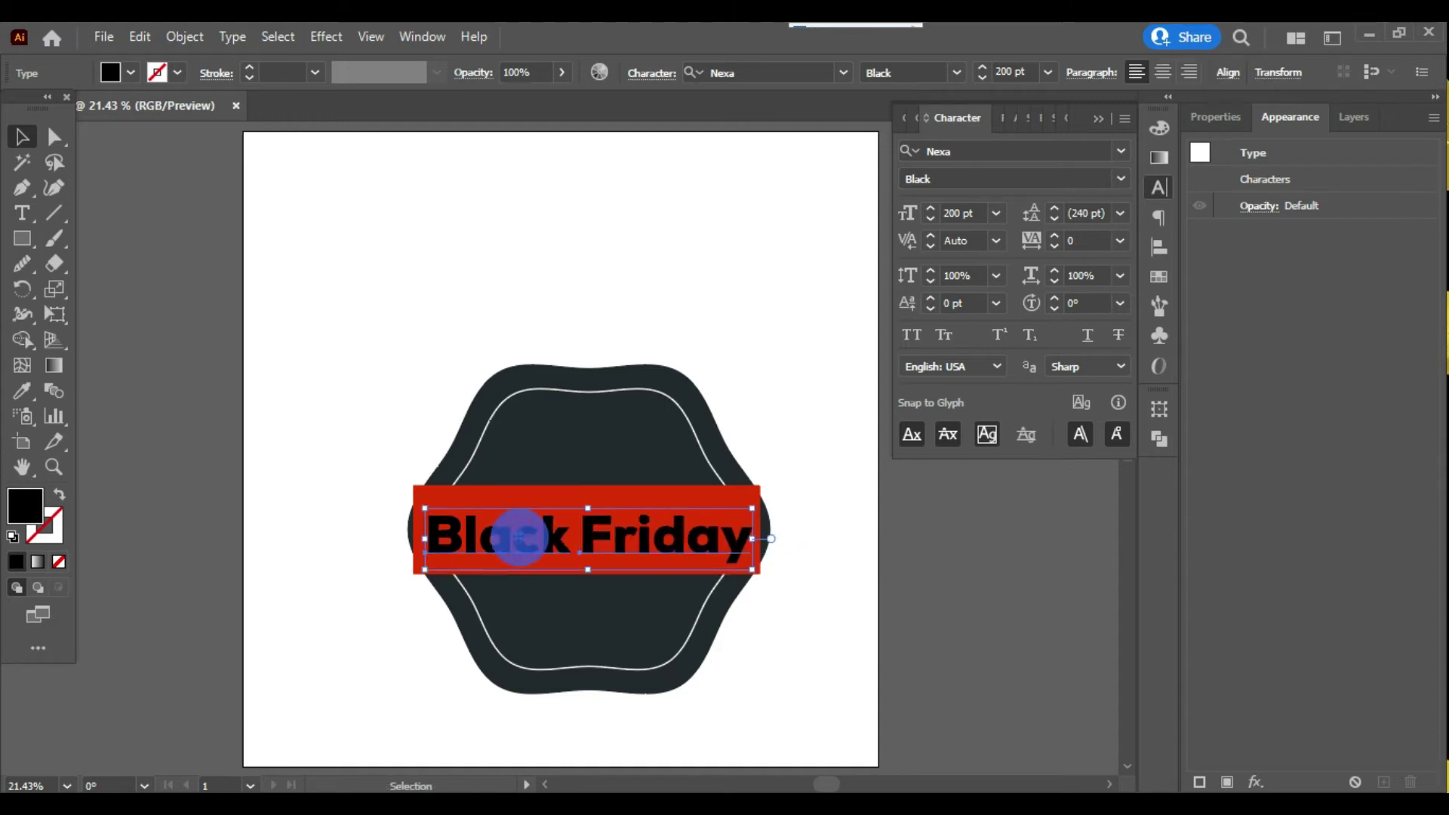
click(1160, 246)
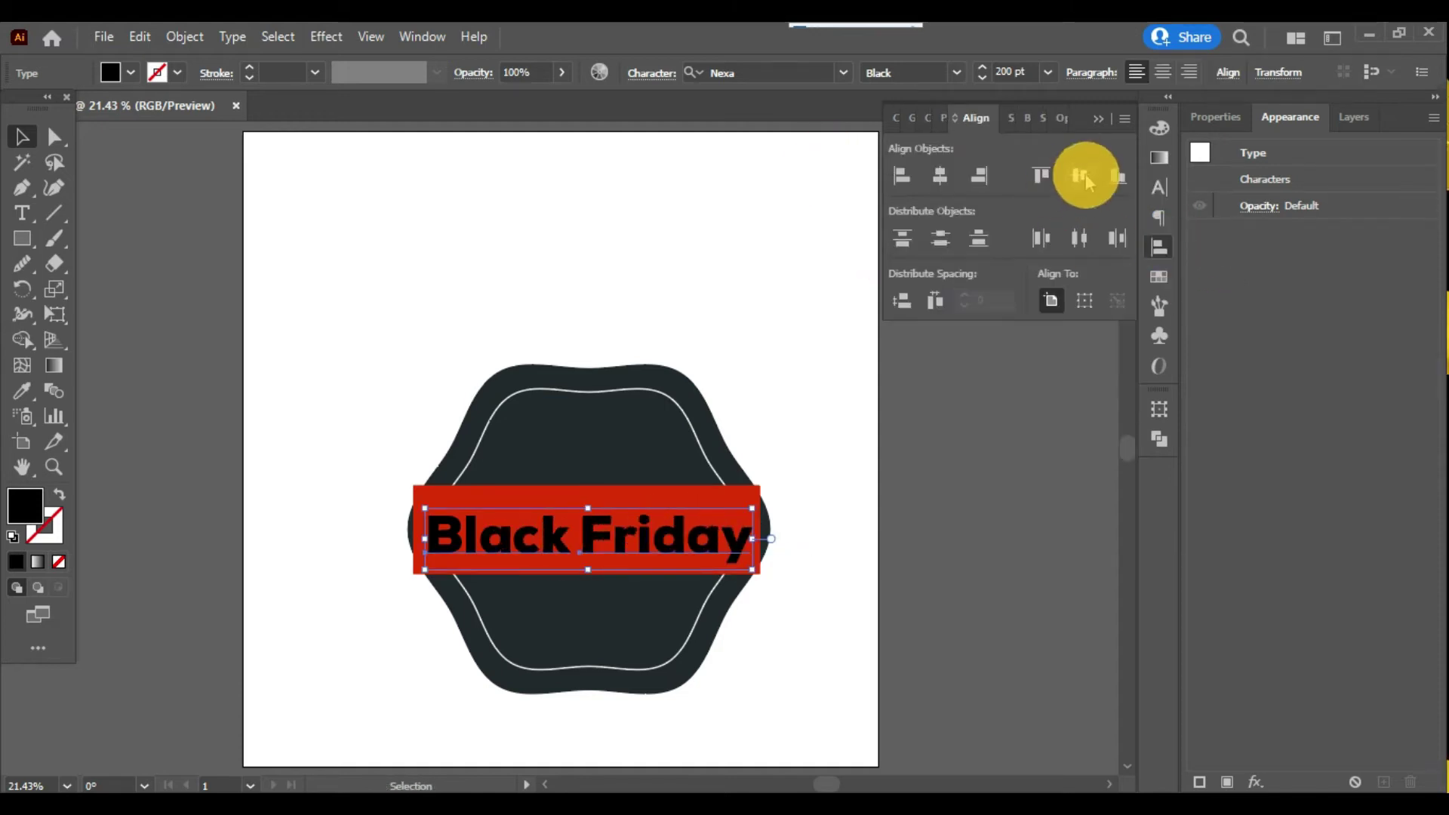
click(1159, 249)
click(948, 514)
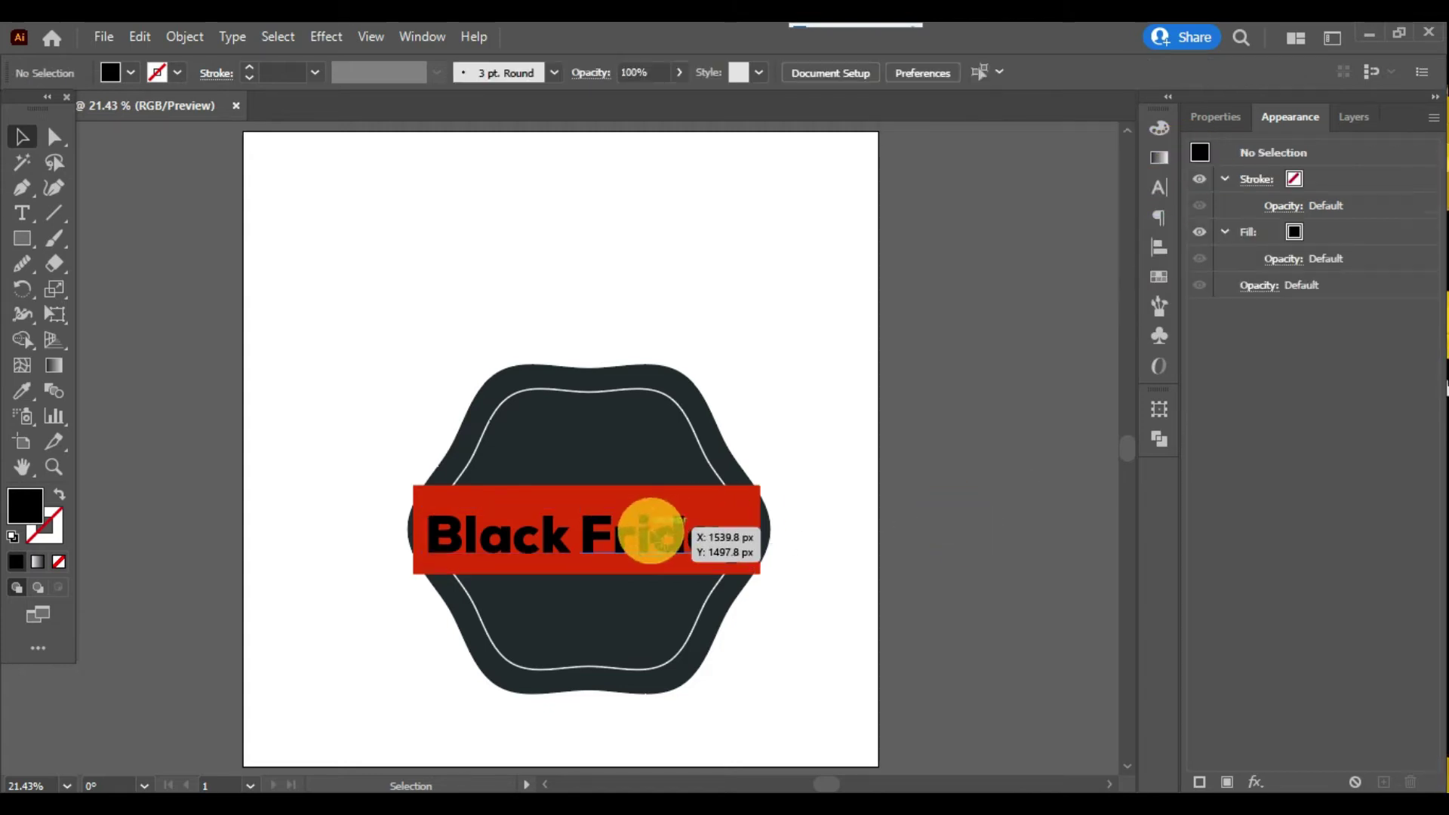
click(650, 527)
shift+click(514, 539)
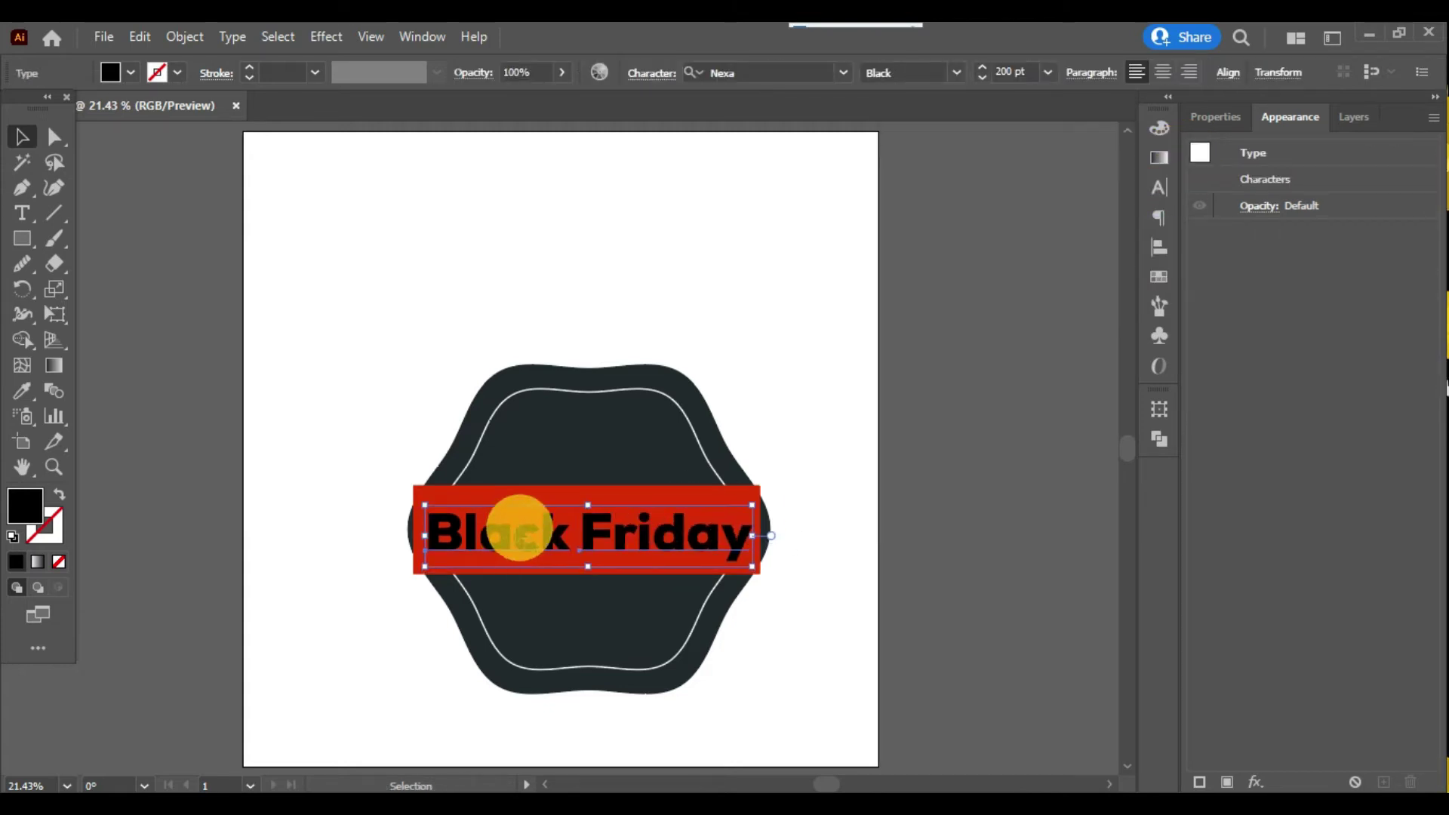
click(986, 498)
Try the e23736 swatch color on "Black", settle on the light gray eaeaea swatch color, and deselect the word.
scroll(987, 498, up, 3)
click(501, 637)
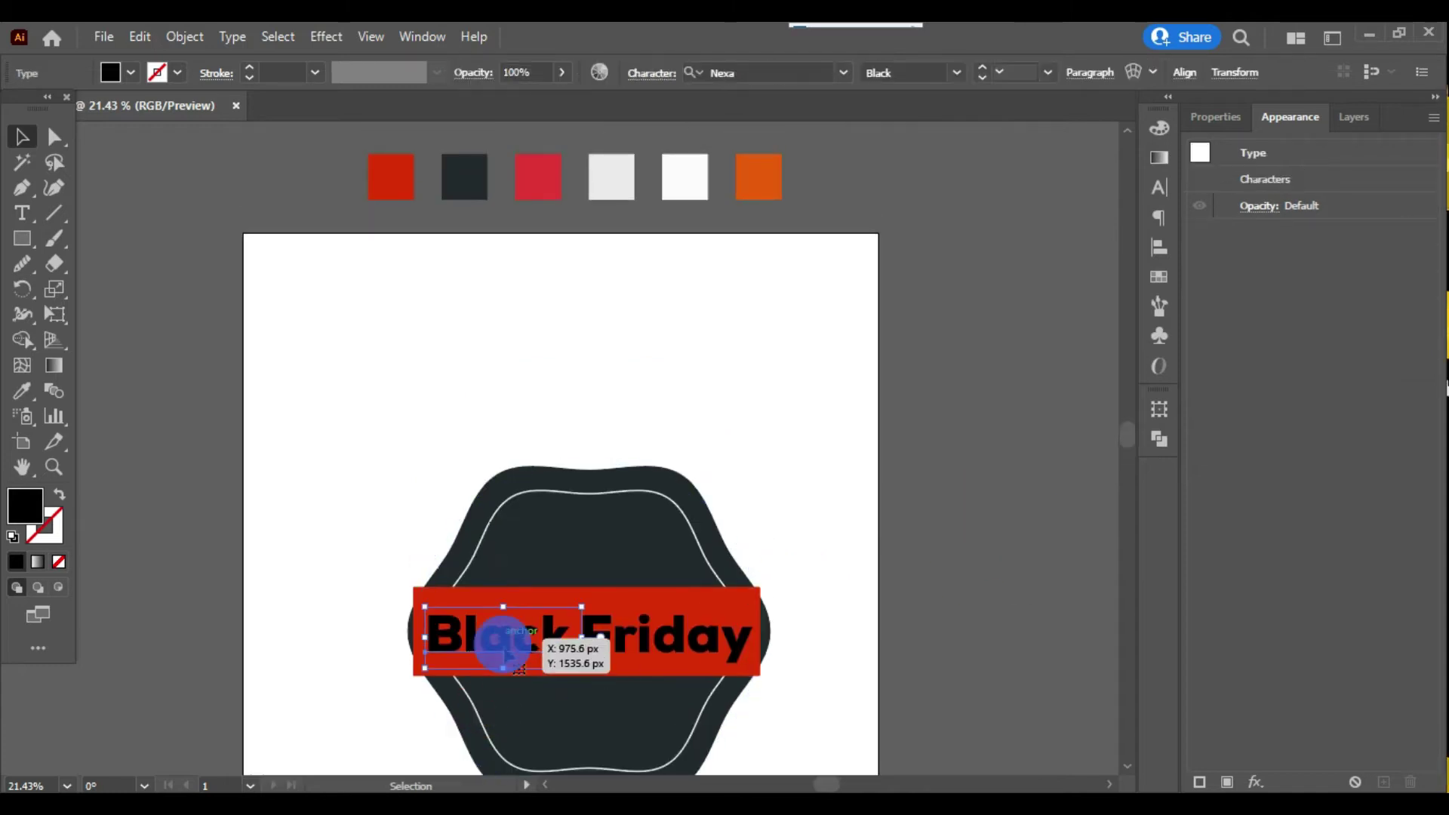
key(i)
click(539, 178)
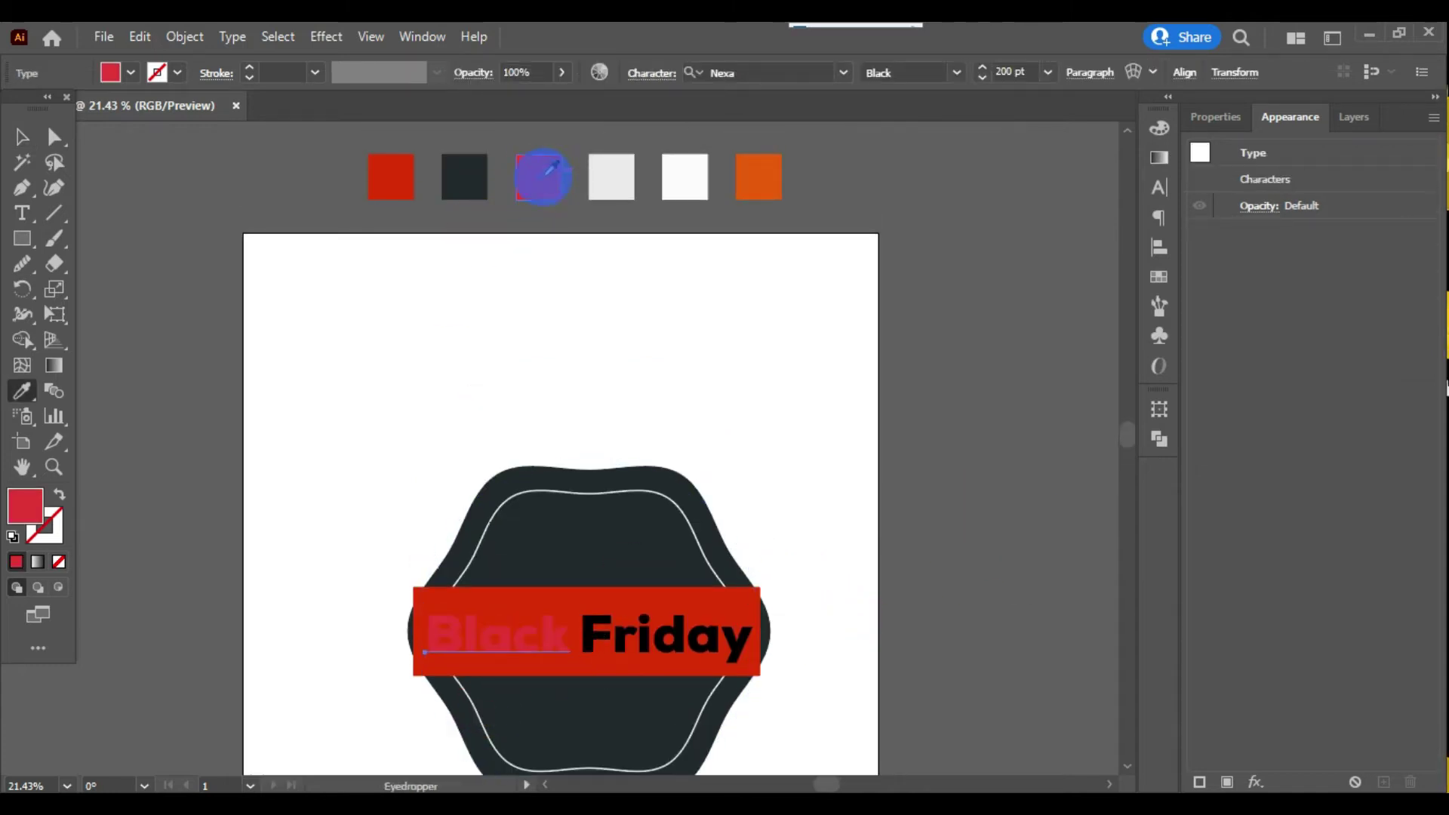
click(611, 178)
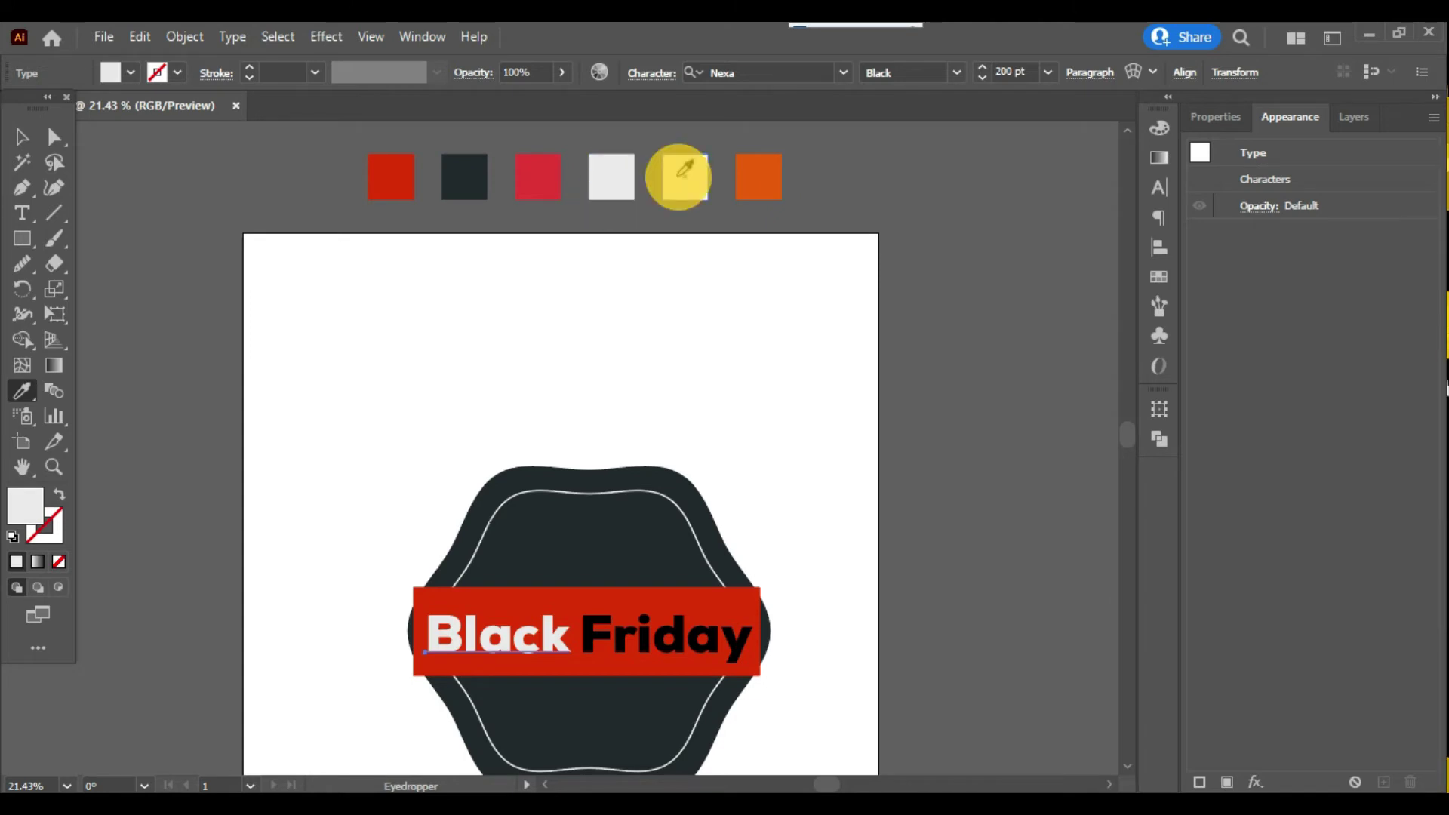
click(22, 138)
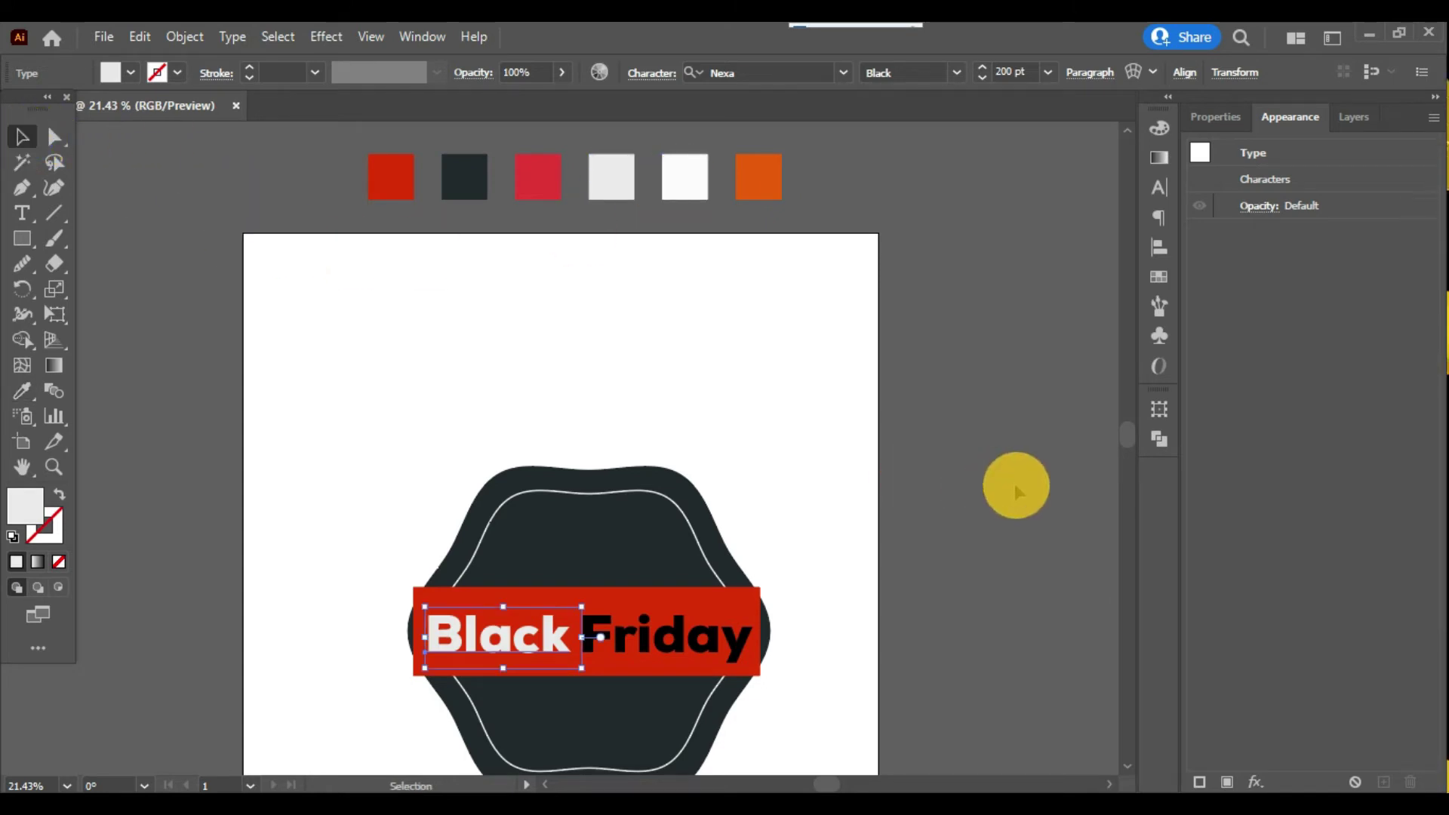
click(970, 513)
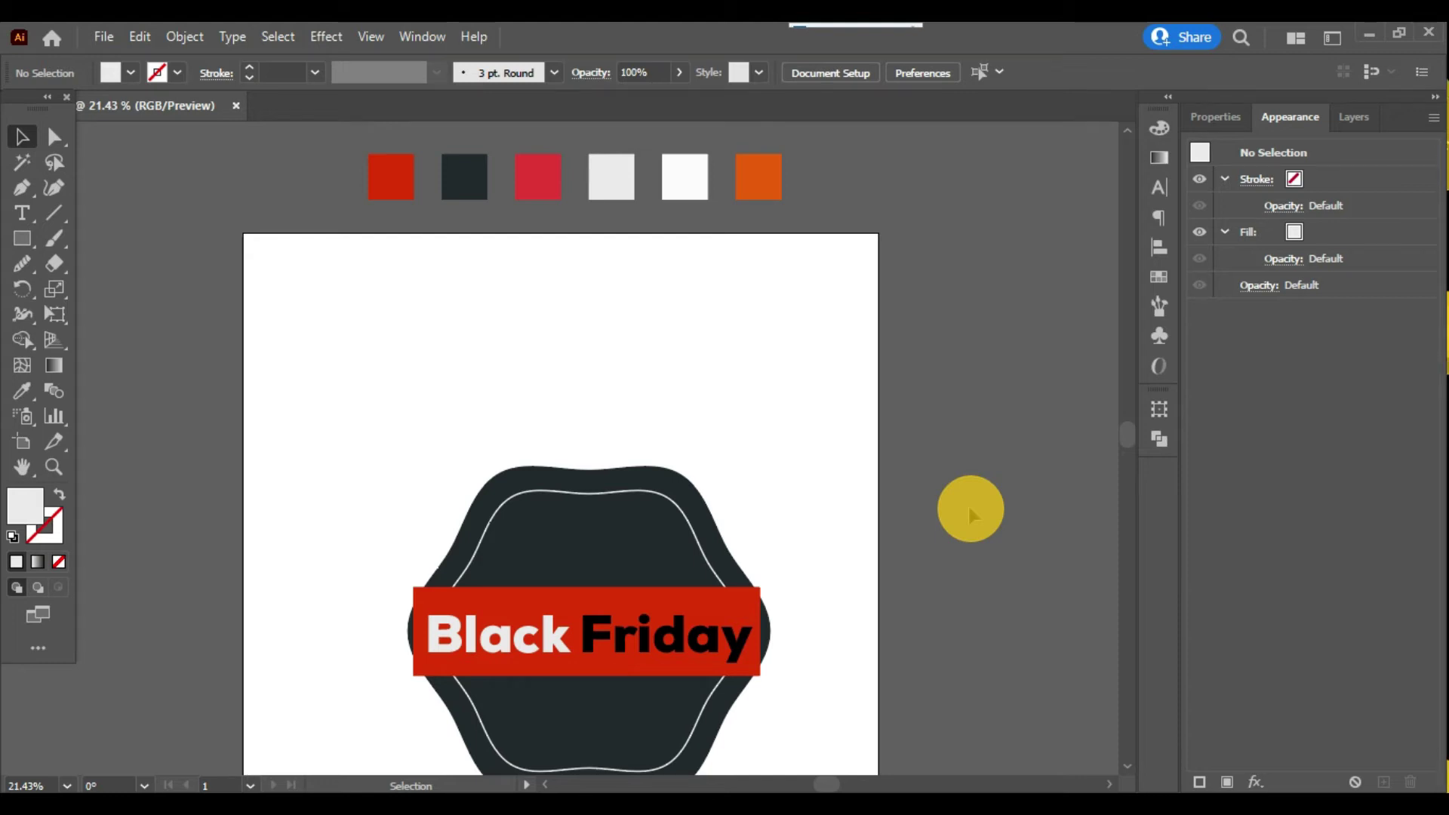
scroll(863, 426, down, 2)
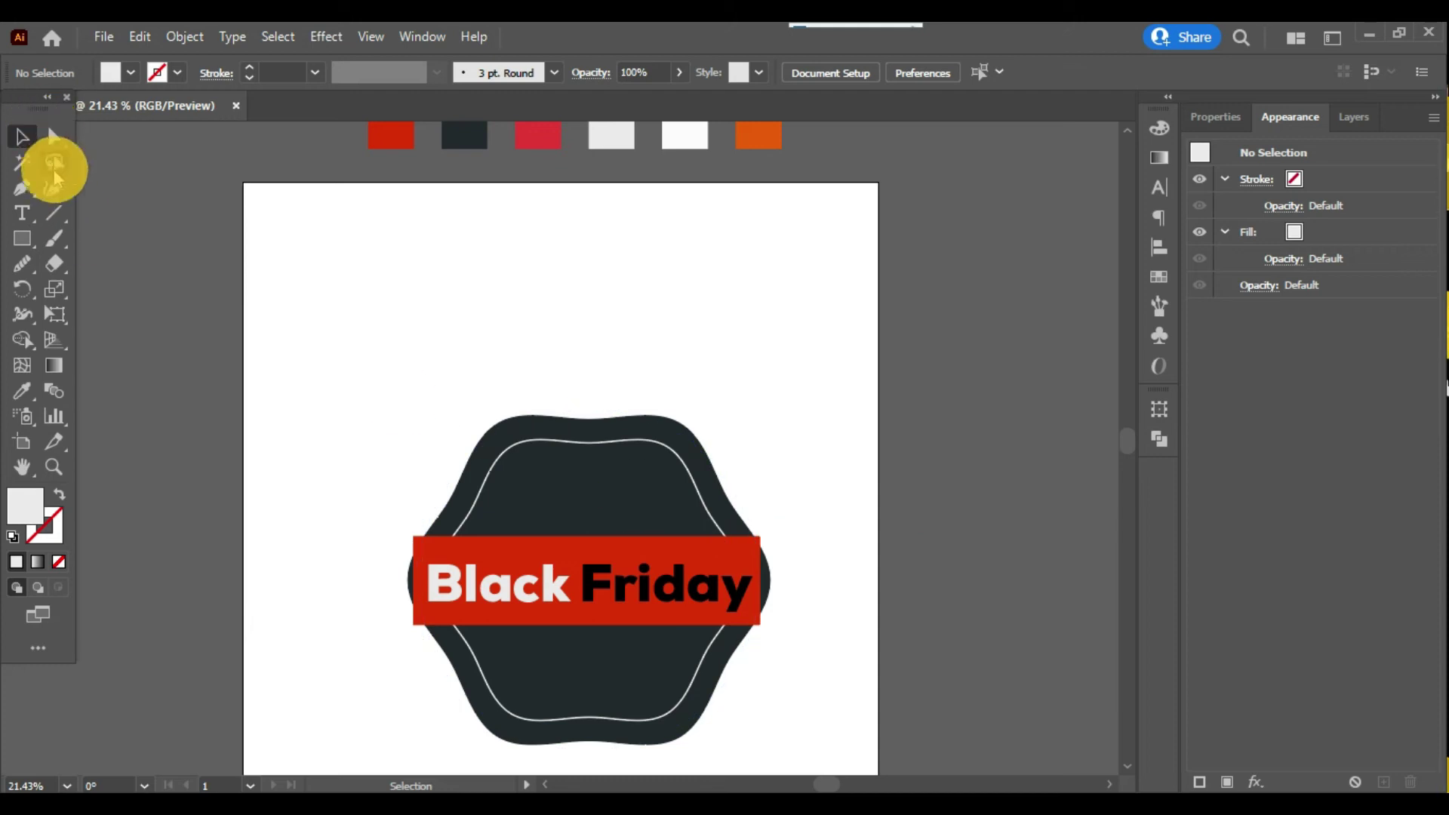
Draw a small red-filled flap shape with a slanted top edge beside the red band's right end using the Pen tool.
click(43, 192)
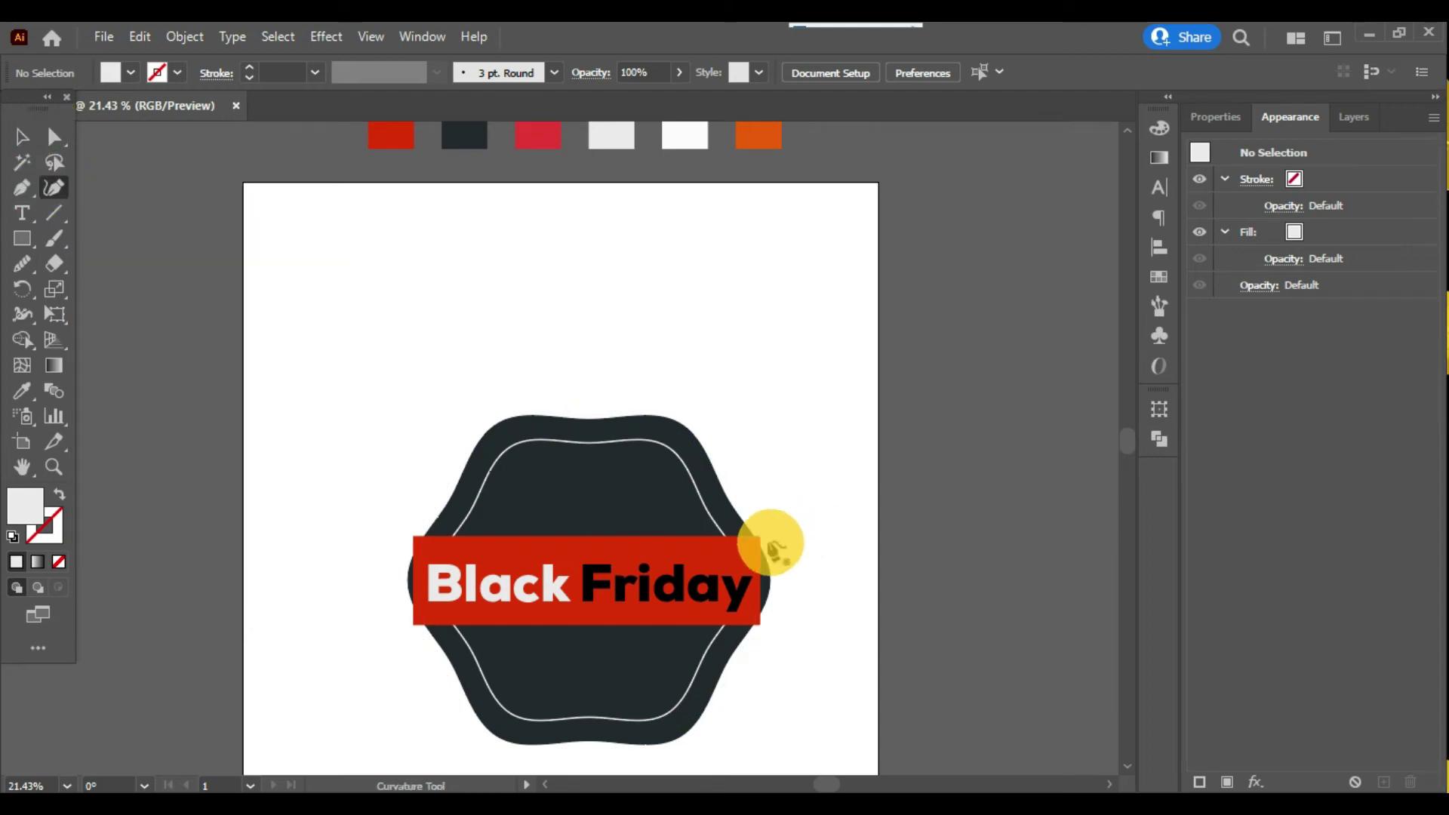
click(790, 508)
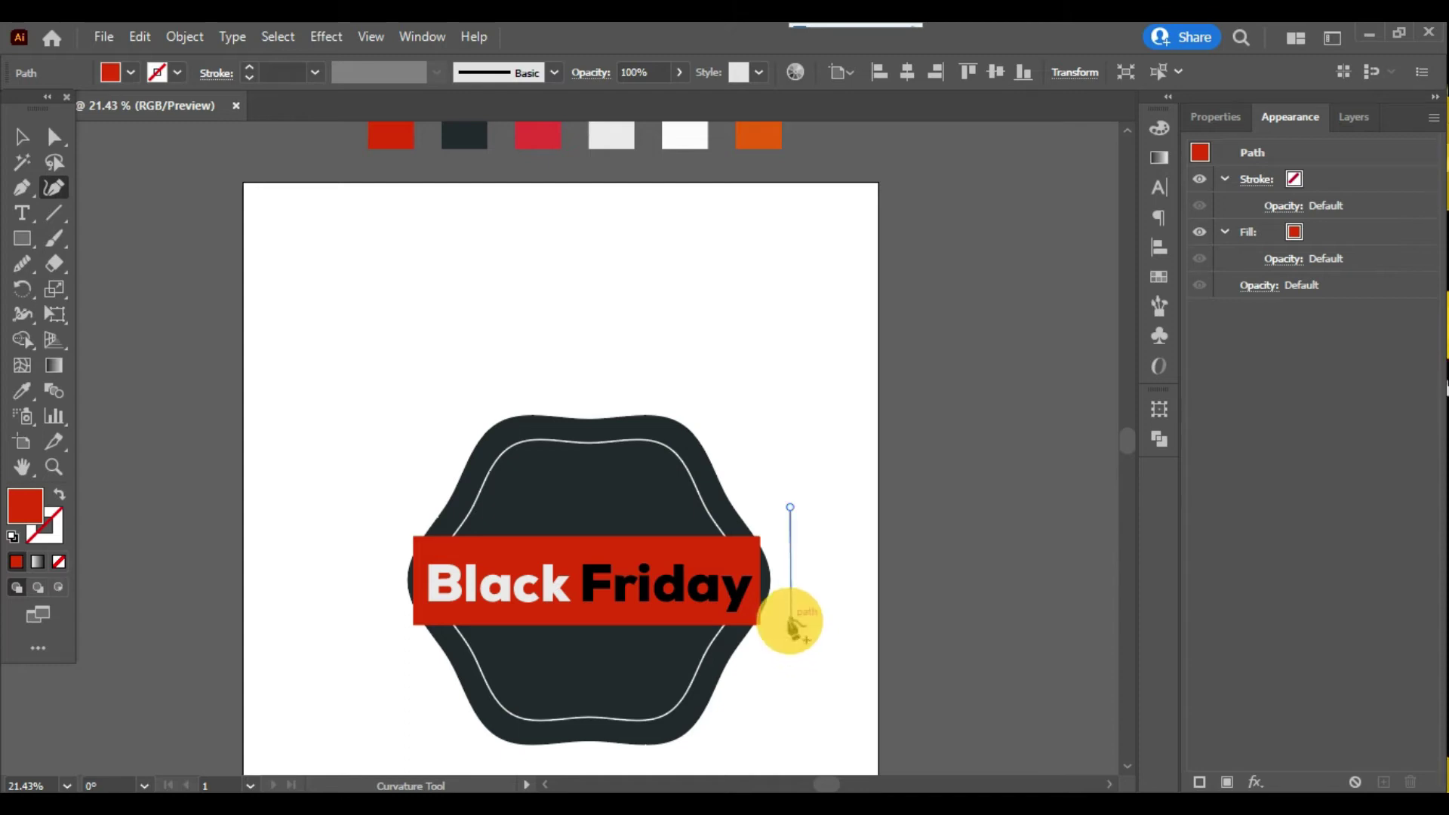
click(22, 187)
click(814, 514)
click(844, 457)
click(906, 495)
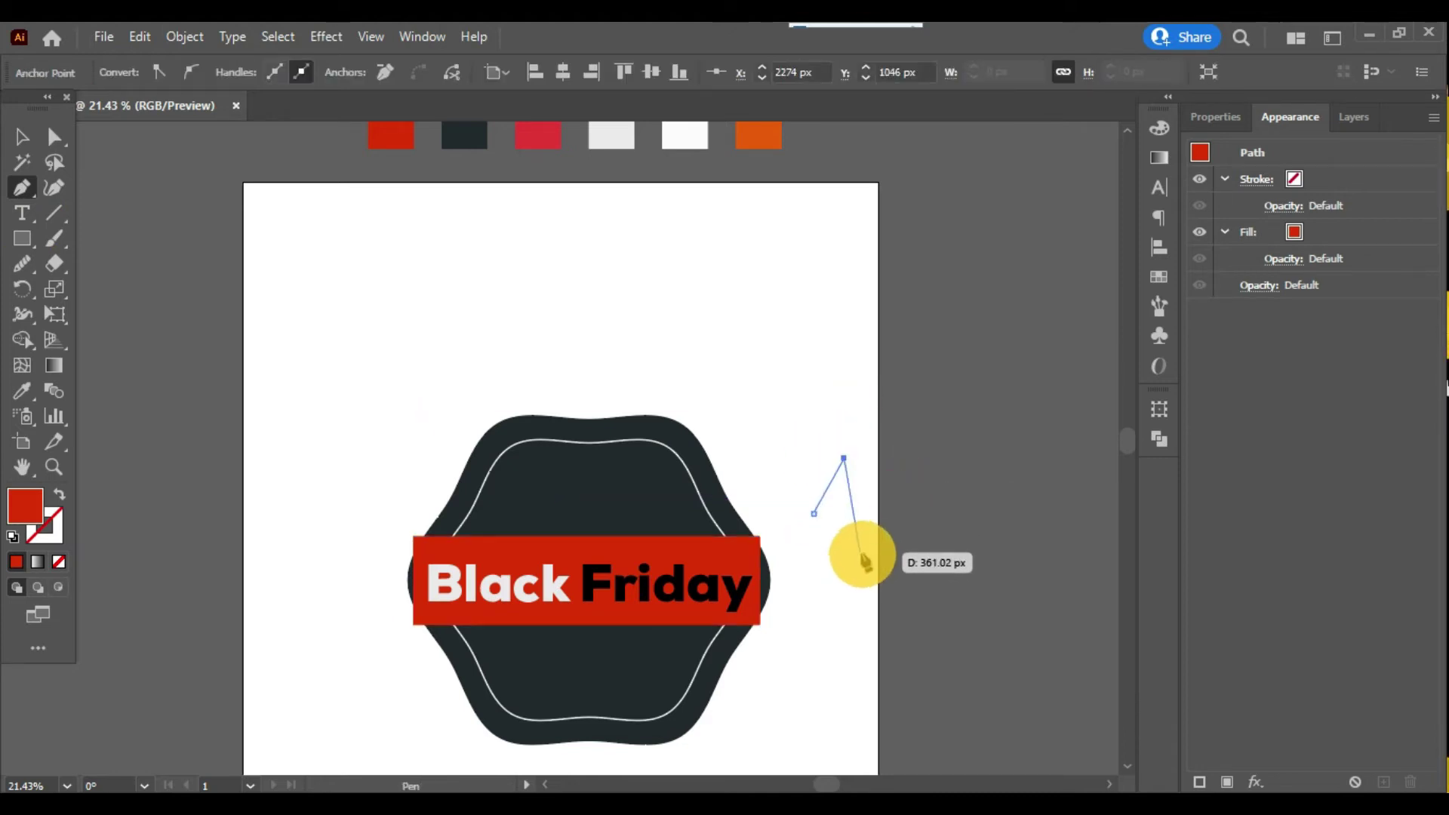
click(845, 579)
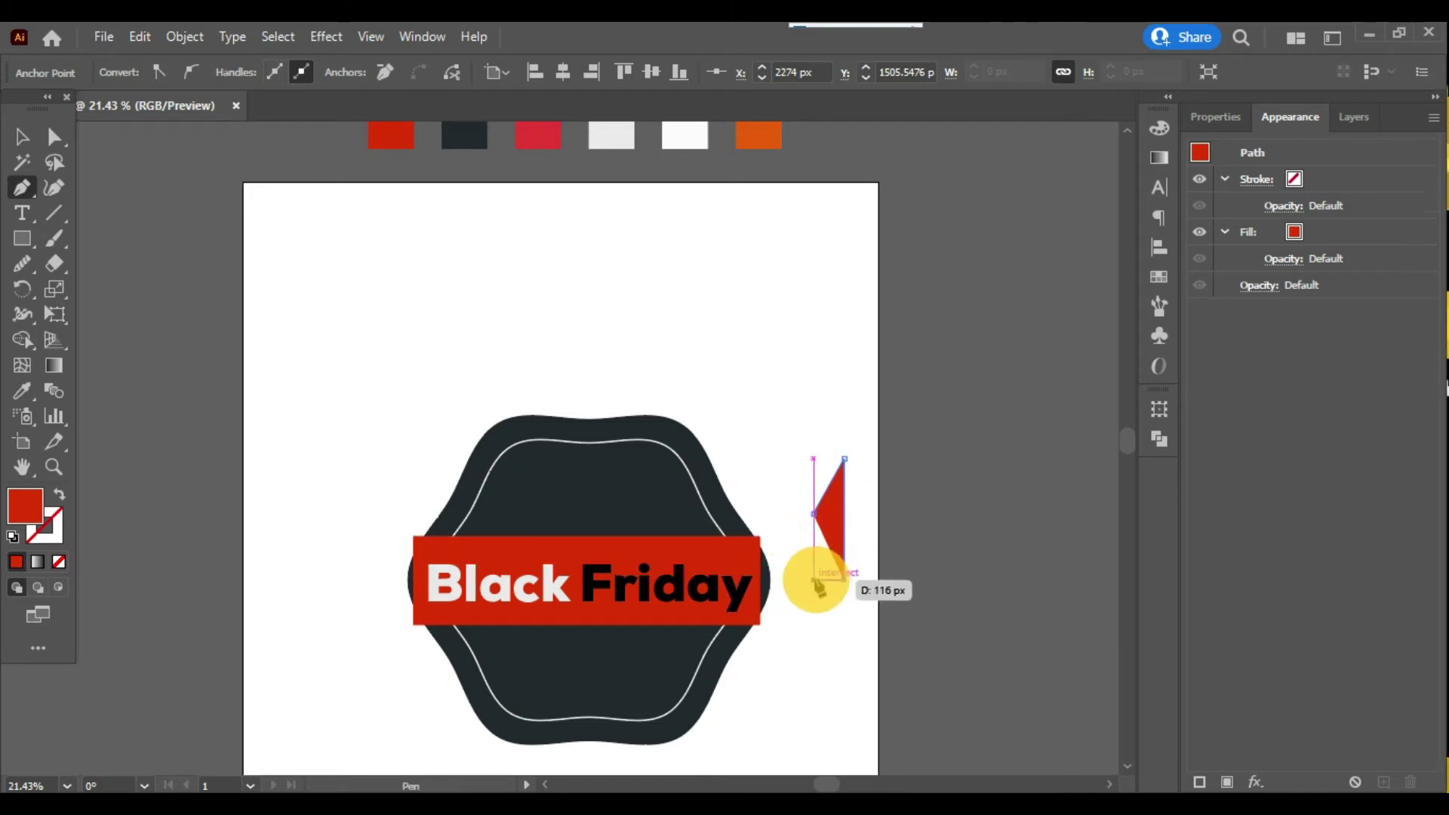
Fill the flap with the orange e85d04 swatch color and place it against the right end of the red band.
key(v)
drag(836, 567, 851, 650)
scroll(792, 484, up, 1)
key(i)
click(757, 178)
click(22, 137)
scroll(736, 668, up, 4)
drag(864, 304, 867, 184)
key(ctrl+0)
click(942, 563)
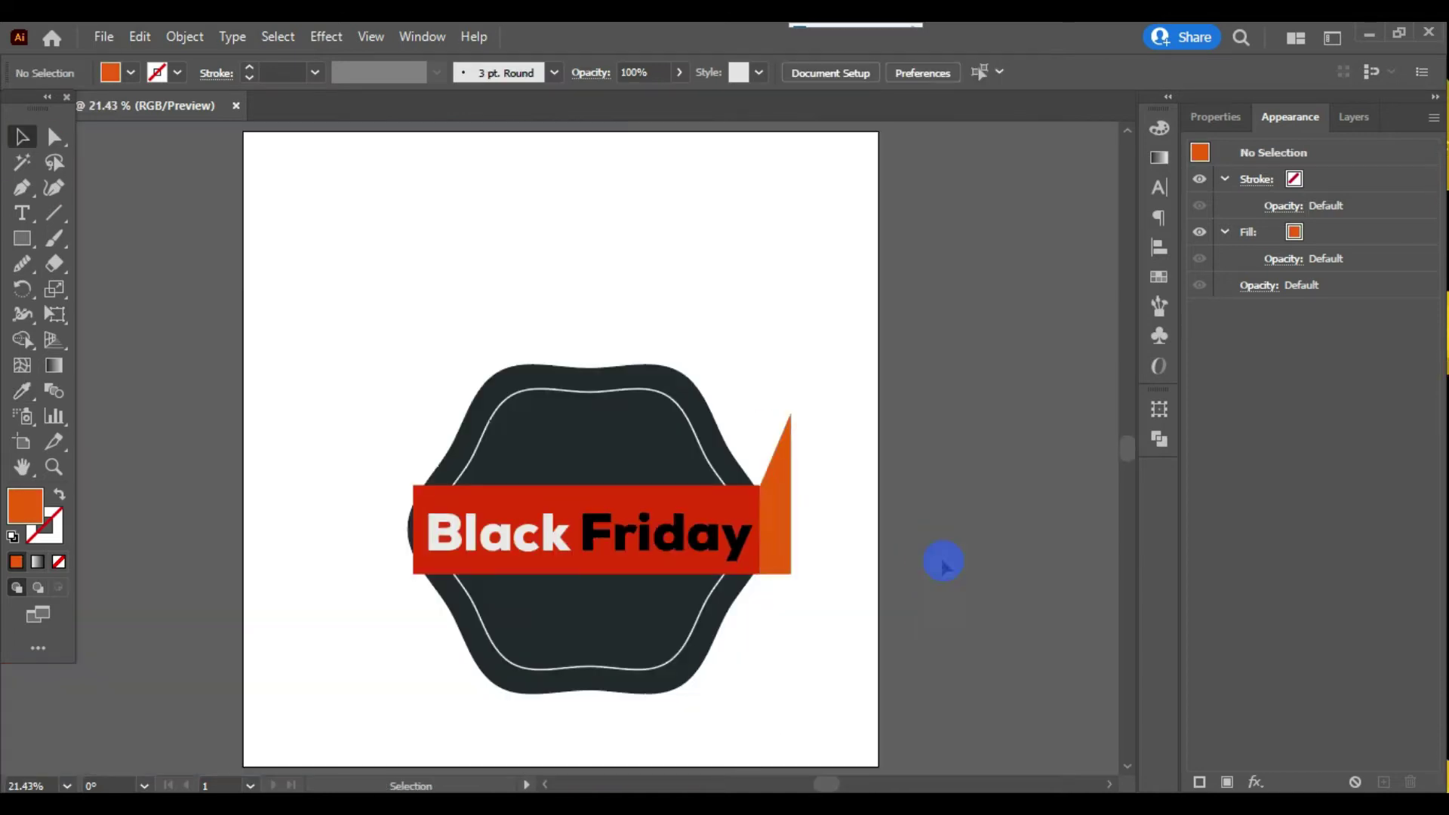
Recolor the flap with the band's red, made slightly brighter in the color picker, and deselect it.
click(778, 529)
key(i)
click(709, 501)
double_click(25, 506)
key(Escape)
key(ctrl+shift+a)
Lower the flap's upper outer corner so its top edge slants less steeply.
key(a)
drag(790, 413, 790, 445)
click(996, 514)
click(798, 498)
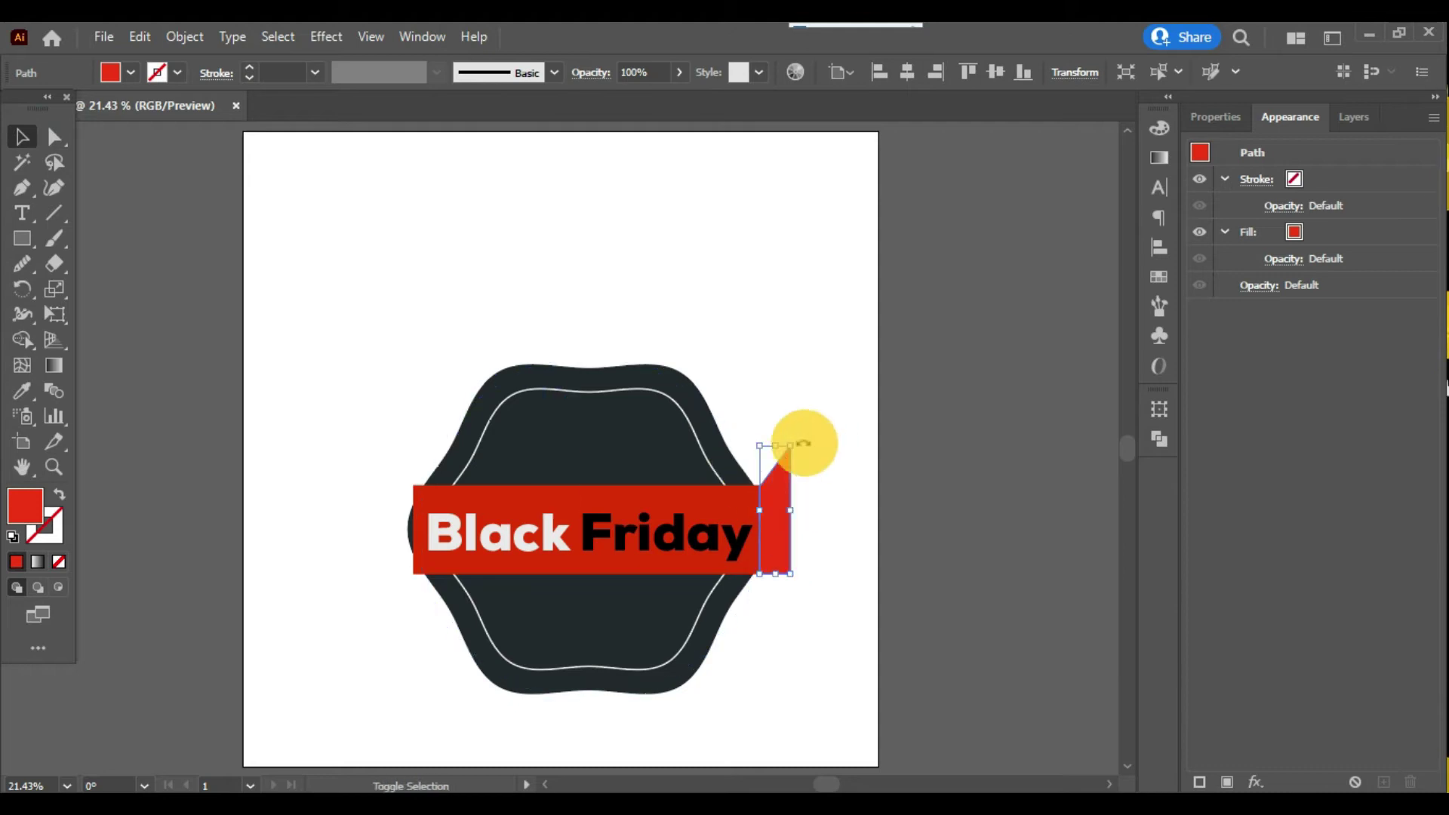
key(o)
key(Return)
key(Escape)
Shorten the flap by raising its lower edge to about the middle of the band's height.
key(v)
drag(802, 439, 752, 639)
click(787, 560)
drag(775, 574, 776, 532)
click(774, 453)
click(960, 572)
Duplicate the flap onto the lower half of the band's right end and reflect the copy so its slanted edge faces down.
drag(775, 445, 770, 579)
click(777, 555)
key(shift+Down)
key(shift+Down)
key(shift+Down)
key(shift+Up)
key(shift+Up)
key(o)
key(Return)
key(Return)
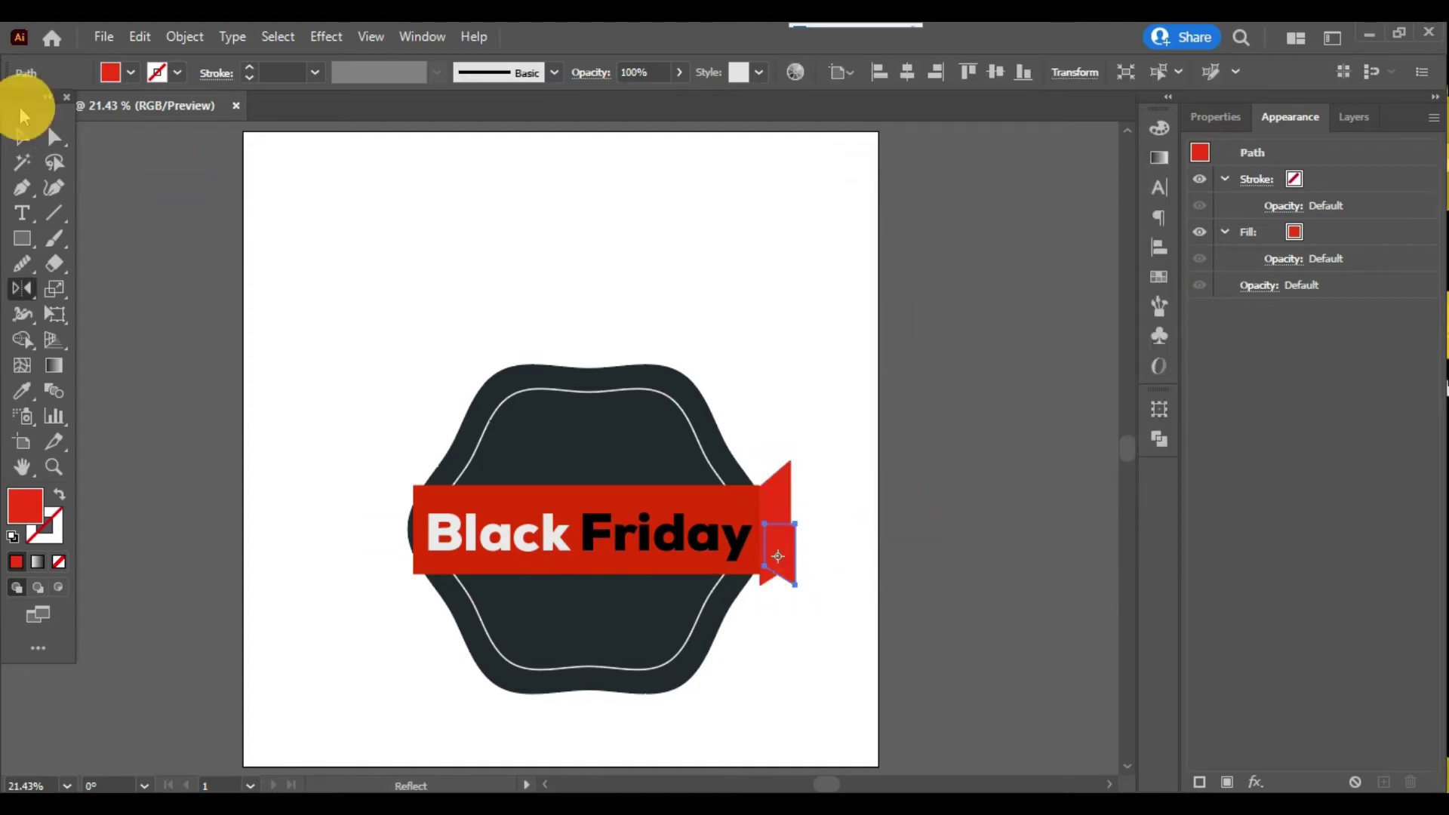
Align the lower flap piece with the upper piece's sides and the band's lower right corner.
click(21, 136)
click(777, 556)
scroll(777, 556, up, 5)
mouse_move(782, 542)
mouse_down()
mouse_move(763, 506)
mouse_move(768, 521)
mouse_up()
scroll(785, 513, up, 3)
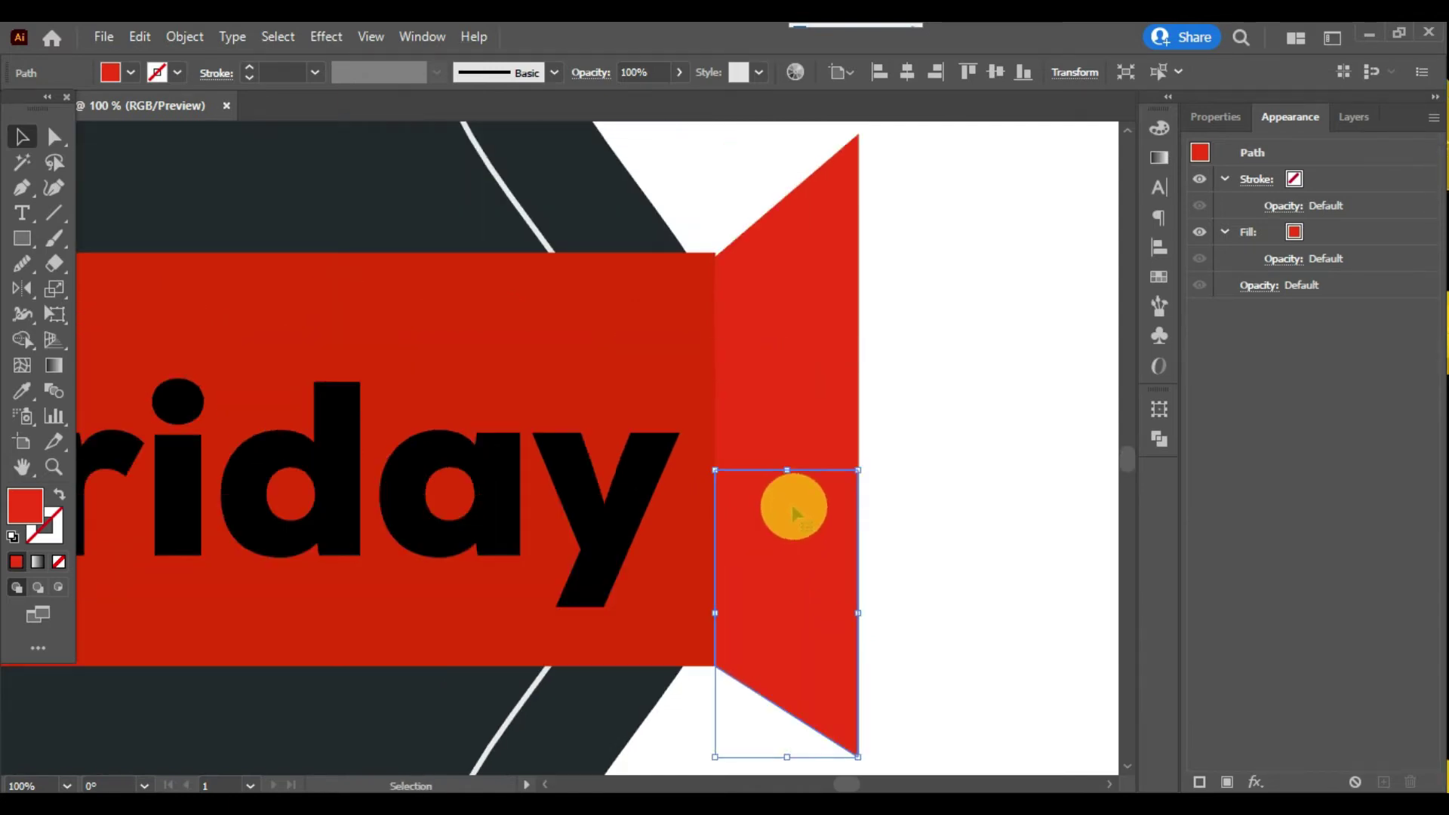
drag(785, 329, 757, 372)
scroll(785, 336, up, 2)
scroll(762, 388, down, 6)
scroll(768, 400, down, 2)
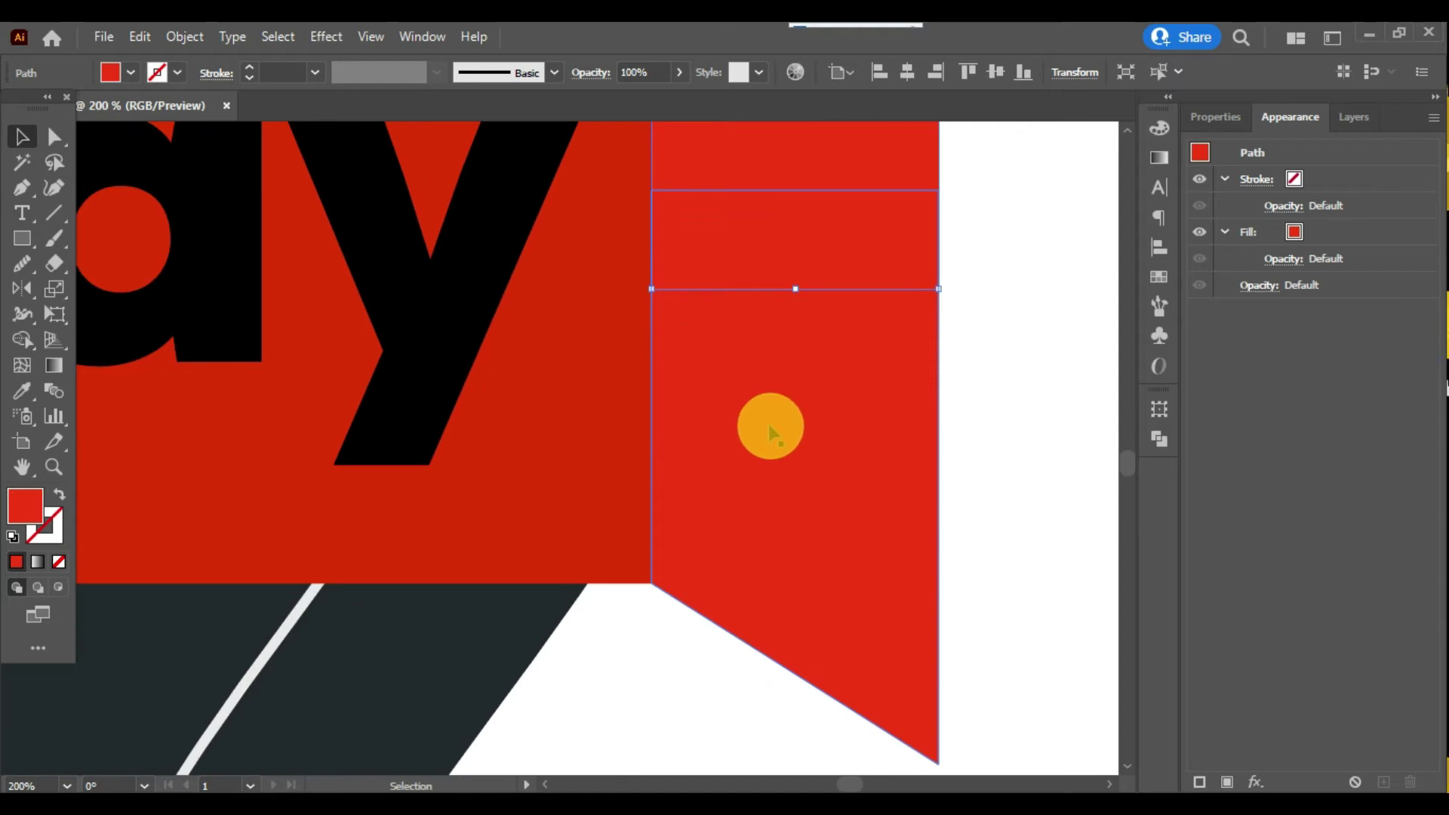
key(ctrl+0)
Group the upper and lower flap pieces at the band's right end.
click(985, 523)
click(793, 568)
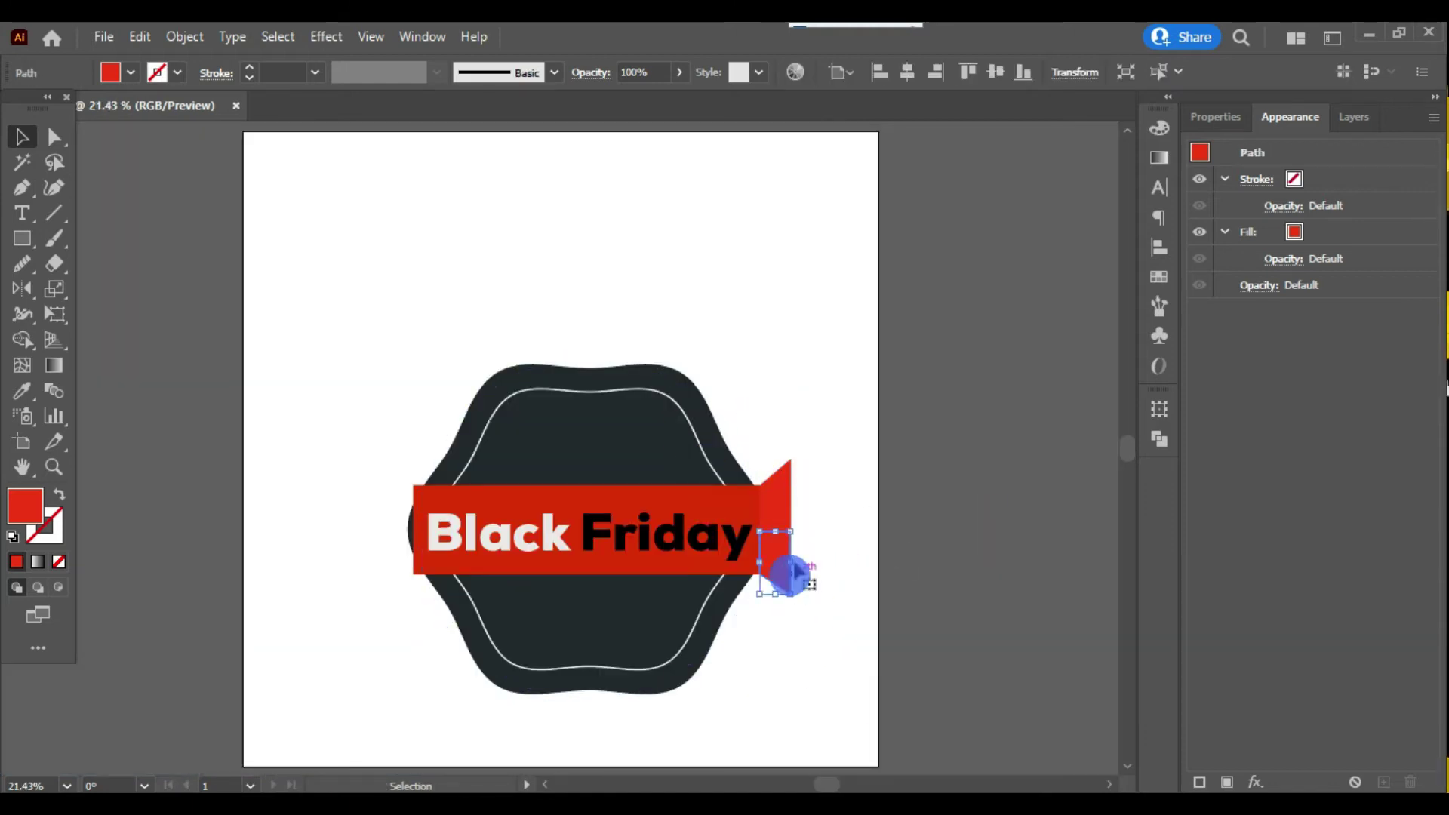
key(ctrl+g)
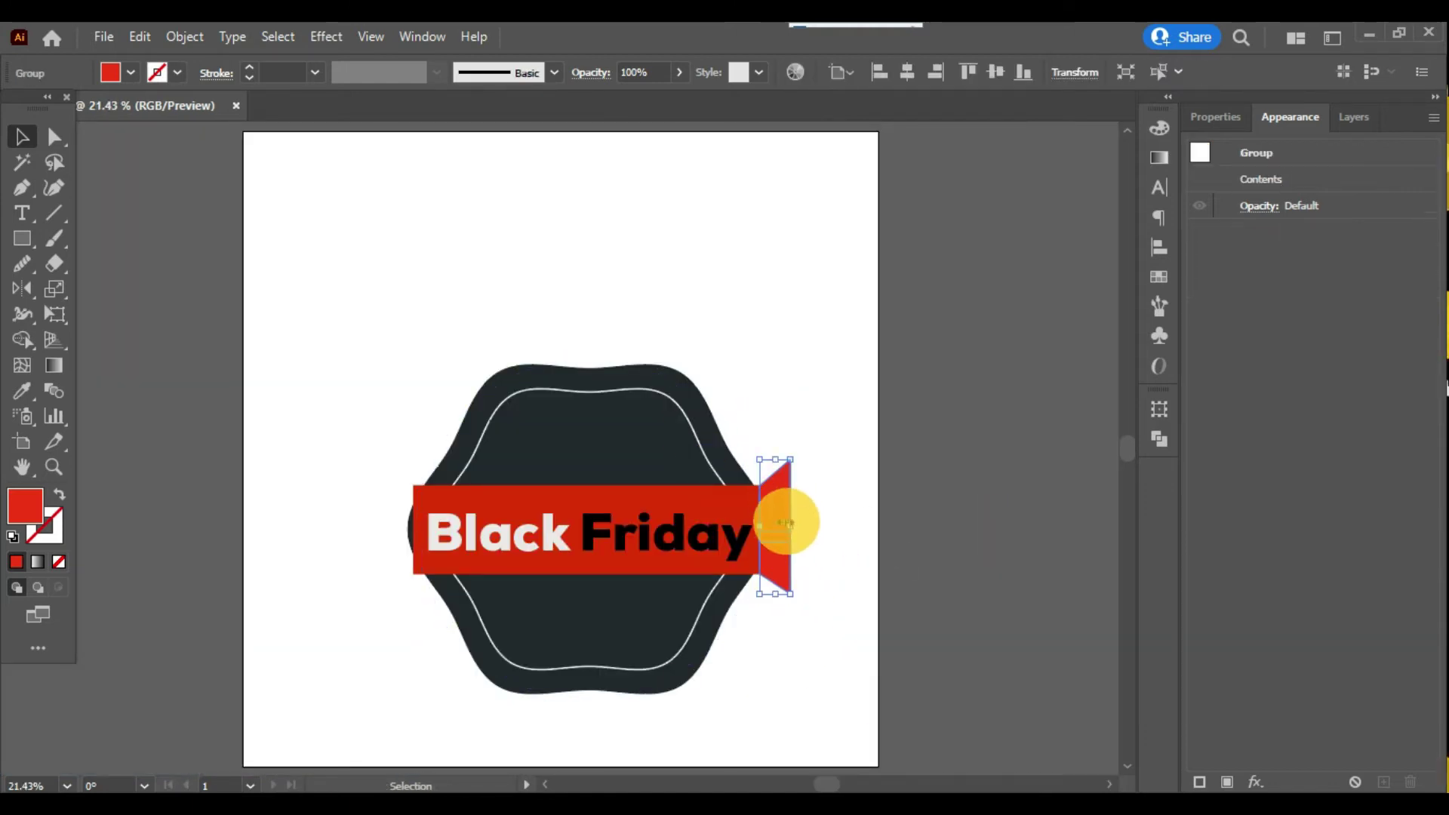
Duplicate the grouped flap onto the band's left end and reflect the copy across the vertical axis.
drag(774, 521, 426, 515)
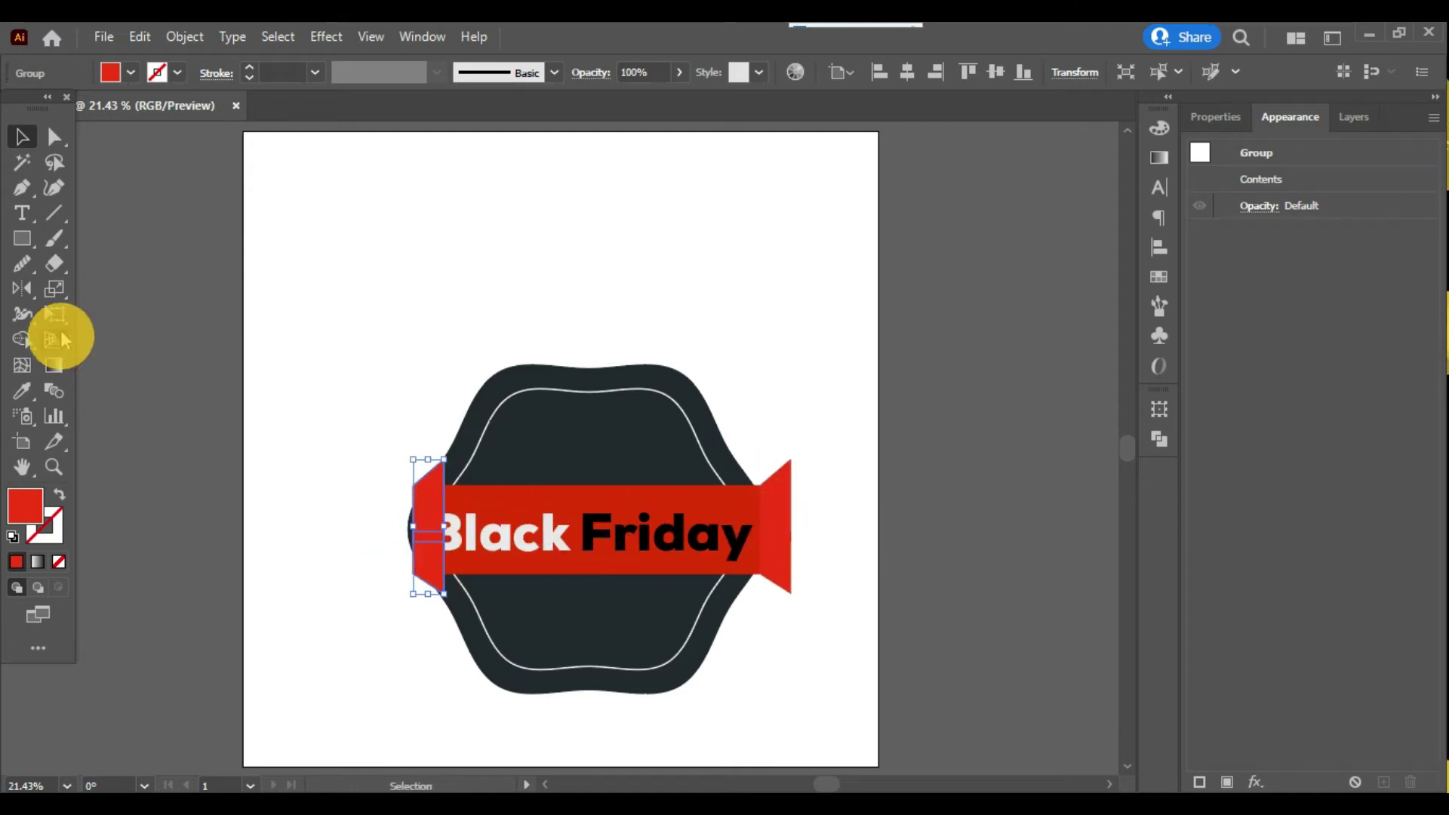
click(25, 289)
click(432, 533)
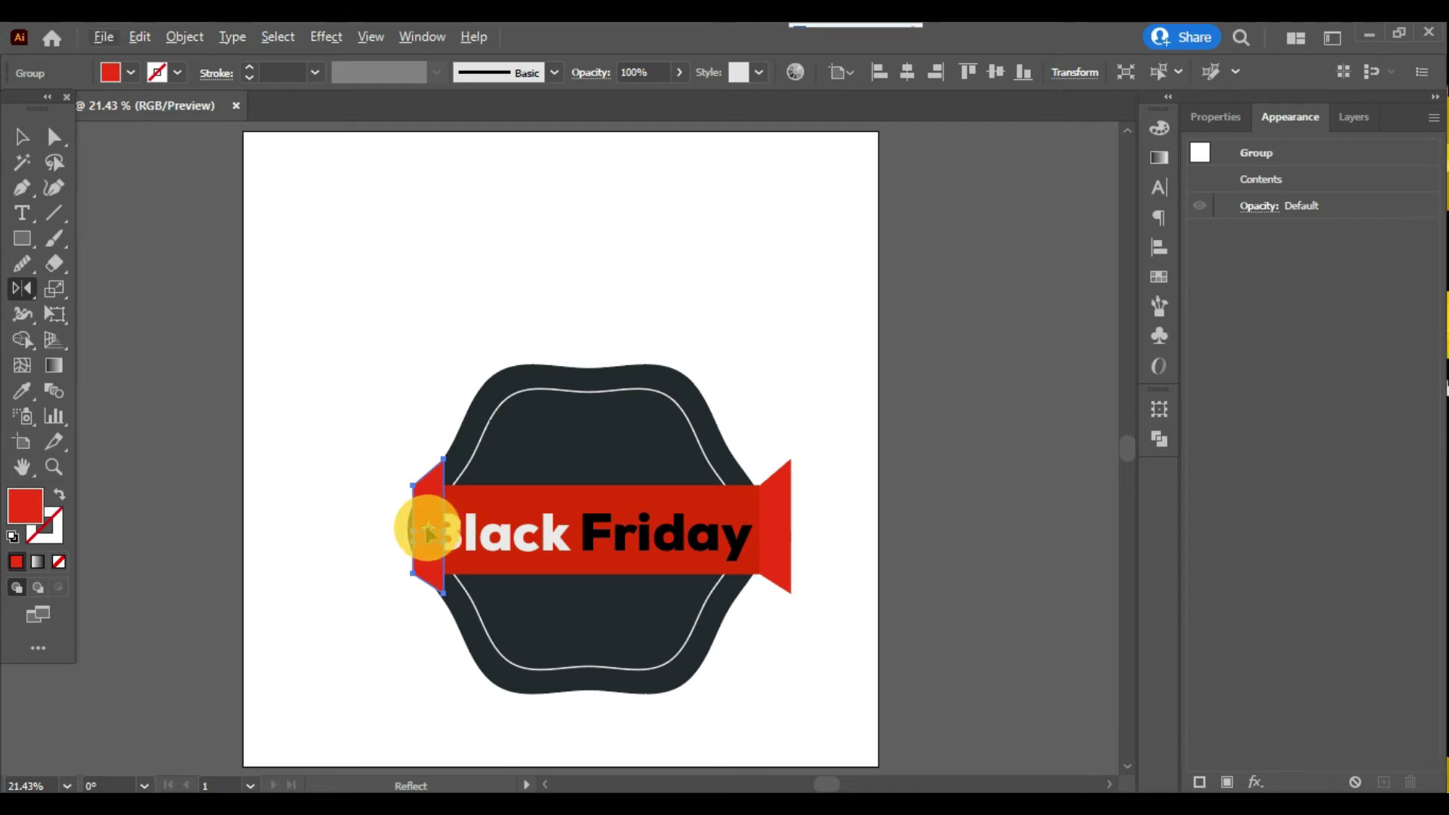
click(23, 136)
click(22, 284)
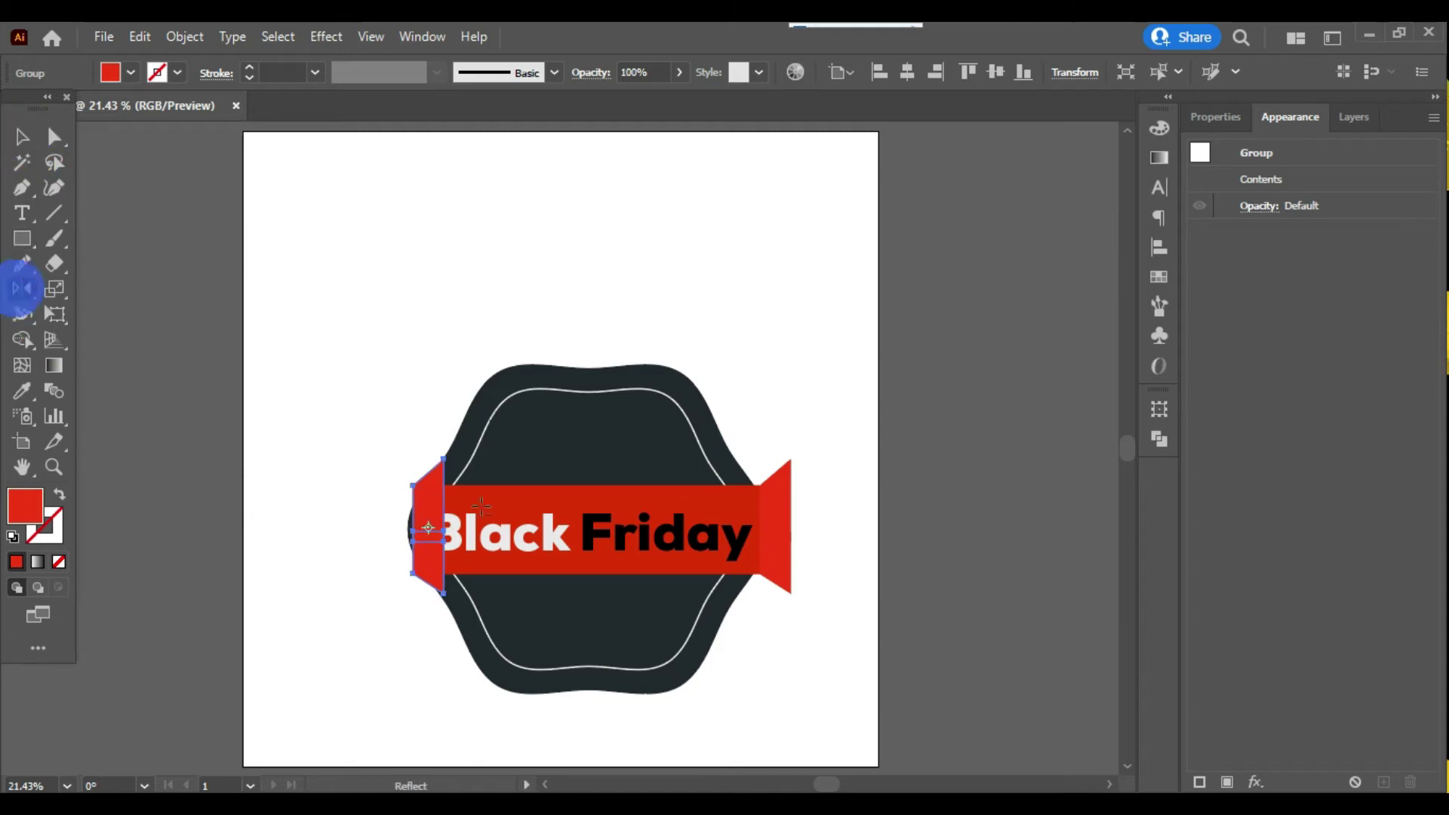
alt+click(427, 530)
click(856, 455)
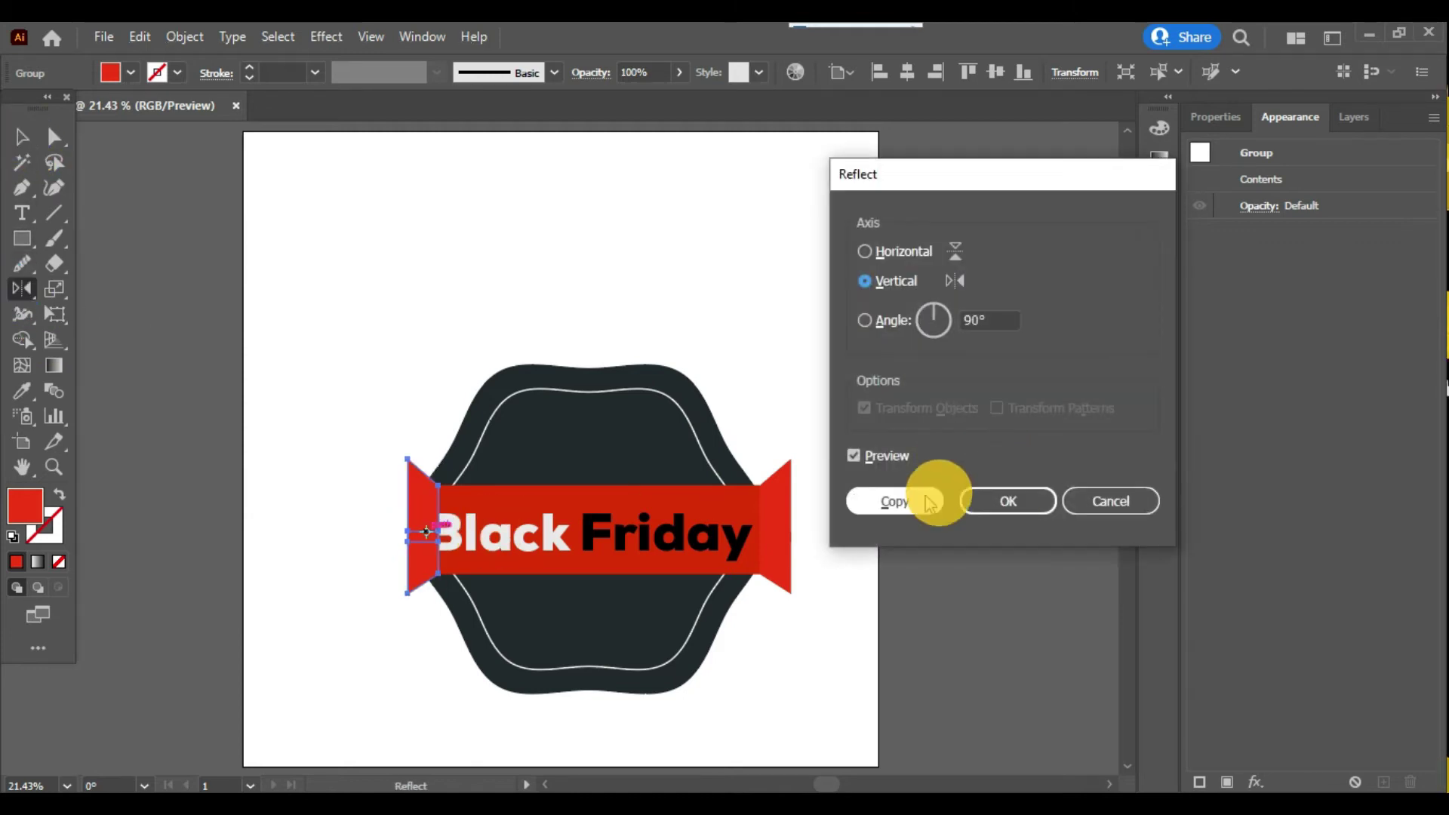
click(981, 500)
Shift the mirrored flap flush against the outer left edge of the red band.
click(25, 136)
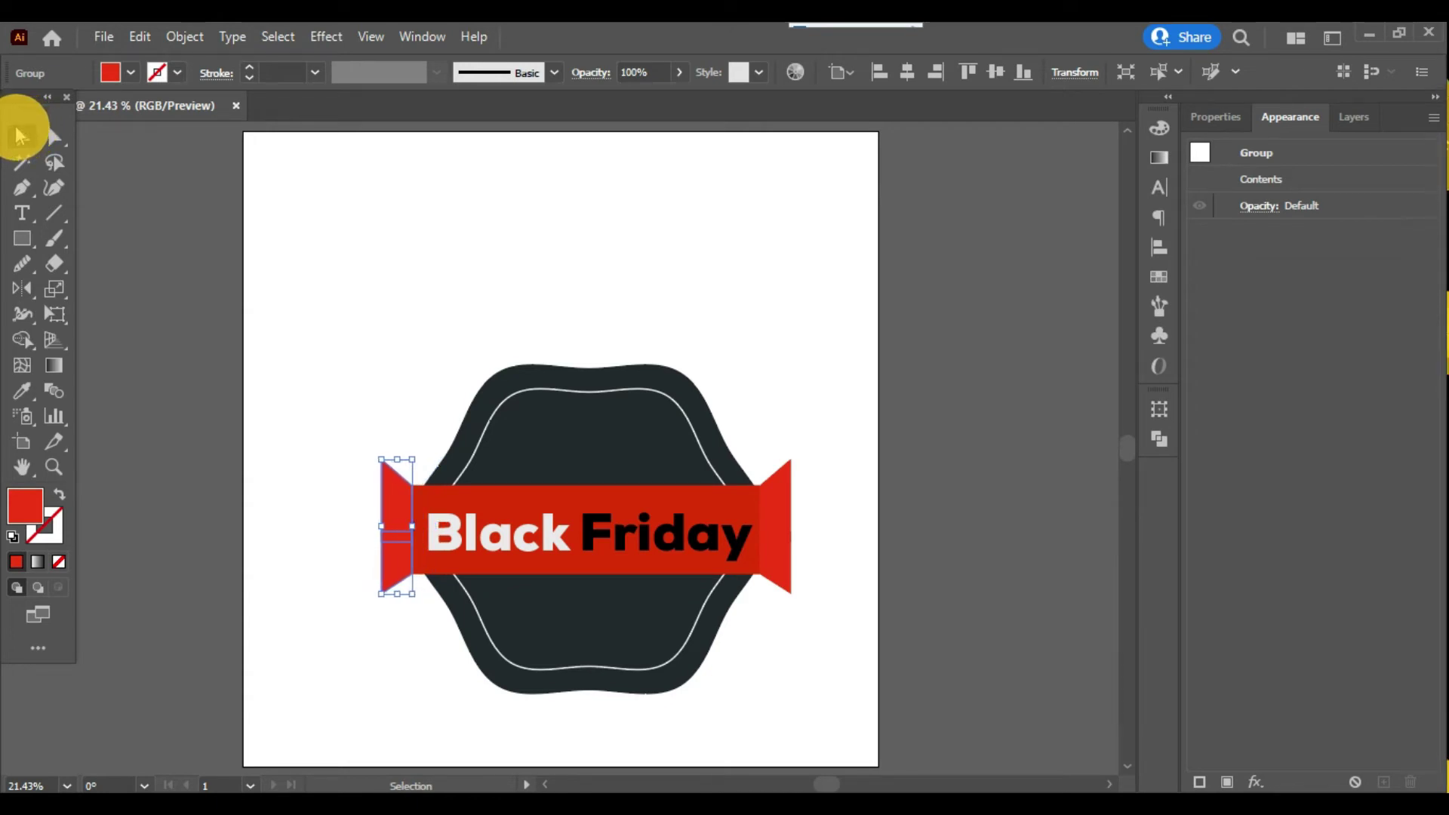
key(ctrl+1)
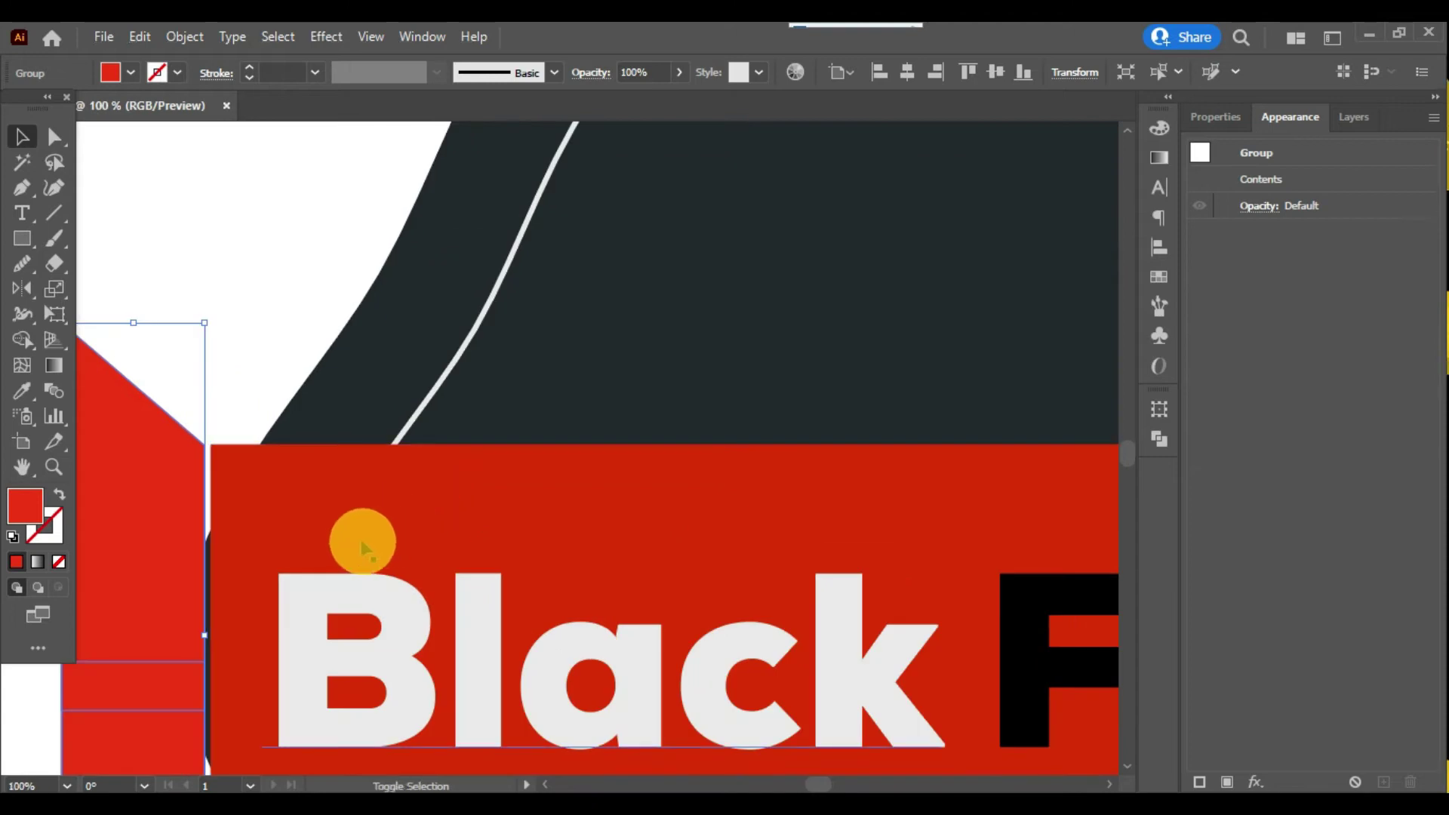
key(shift+Right)
scroll(275, 582, up, 2)
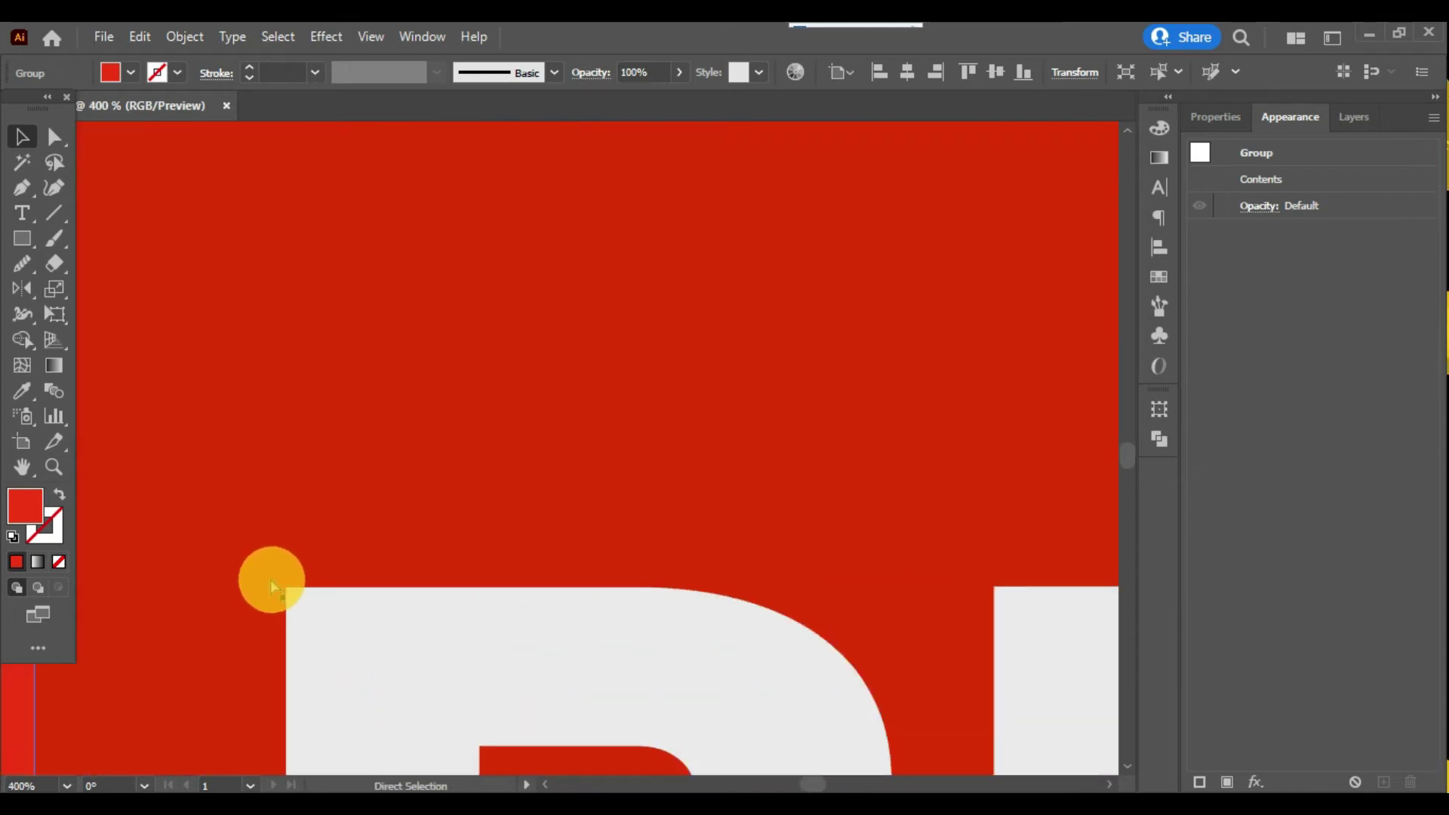
key(ctrl+0)
Group the red band with both end flaps into one ribbon, keeping it behind the words "Black" and "Friday".
shift+click(423, 547)
shift+click(777, 495)
key(ctrl+g)
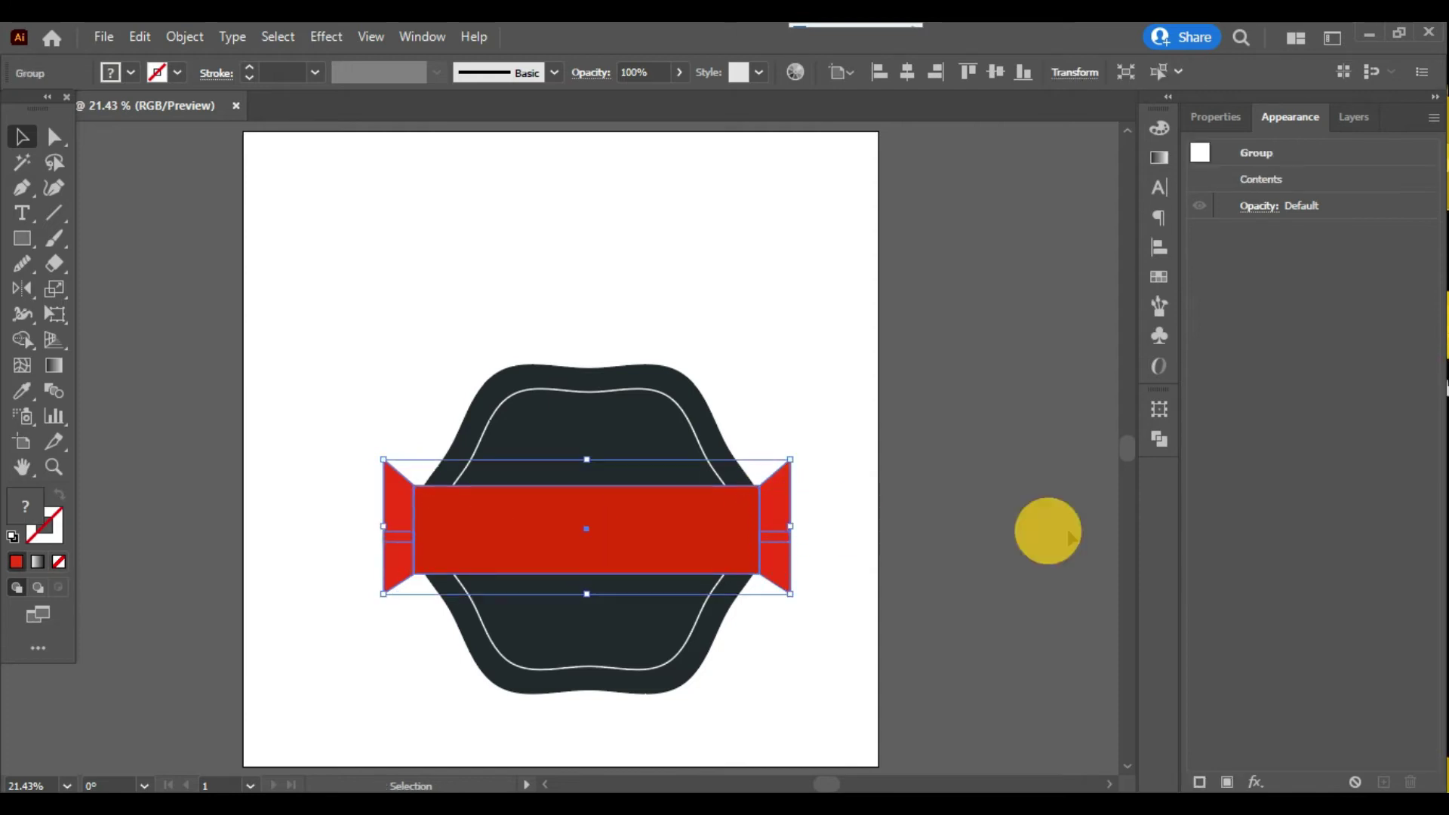
key(a)
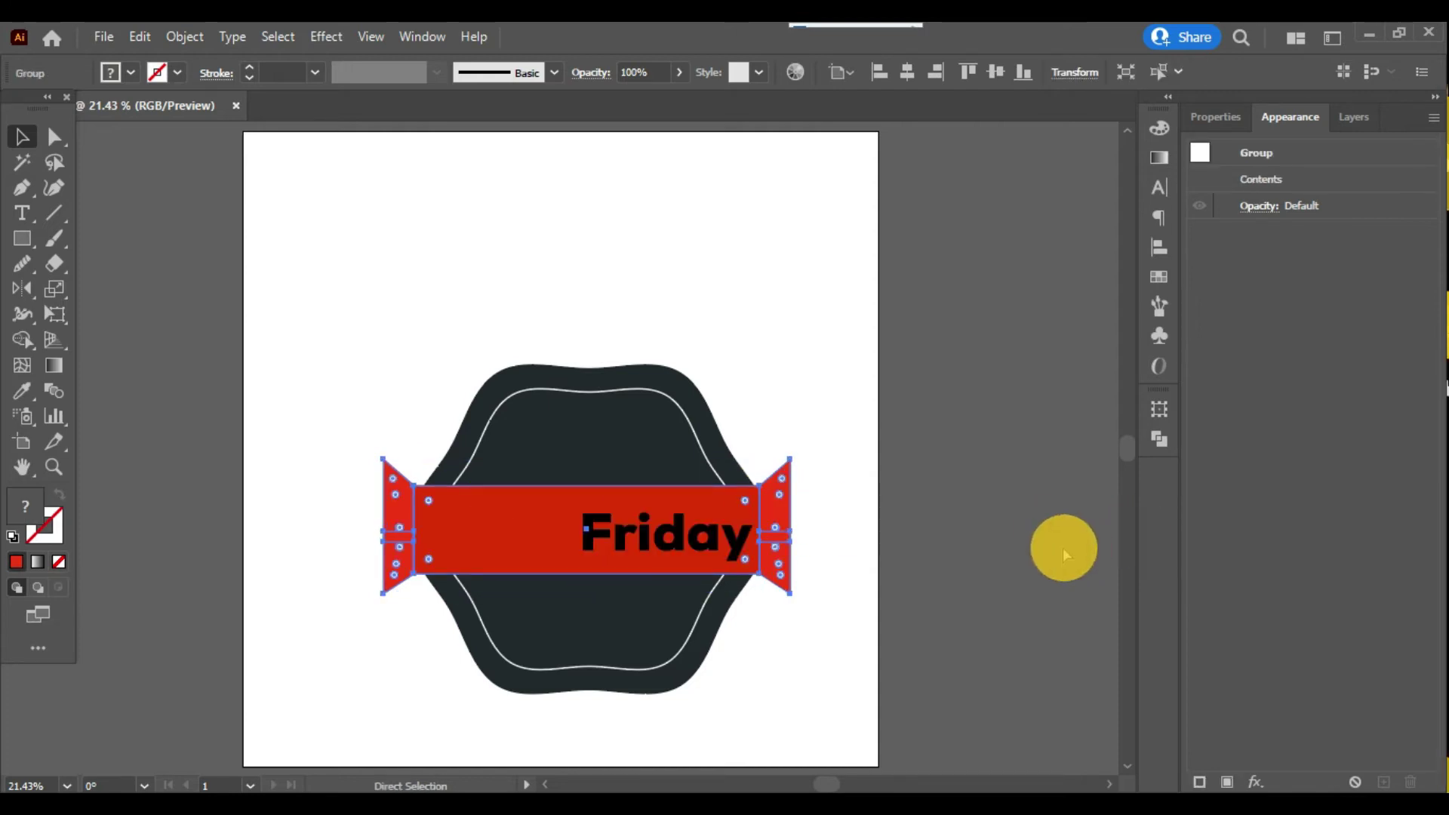
key(v)
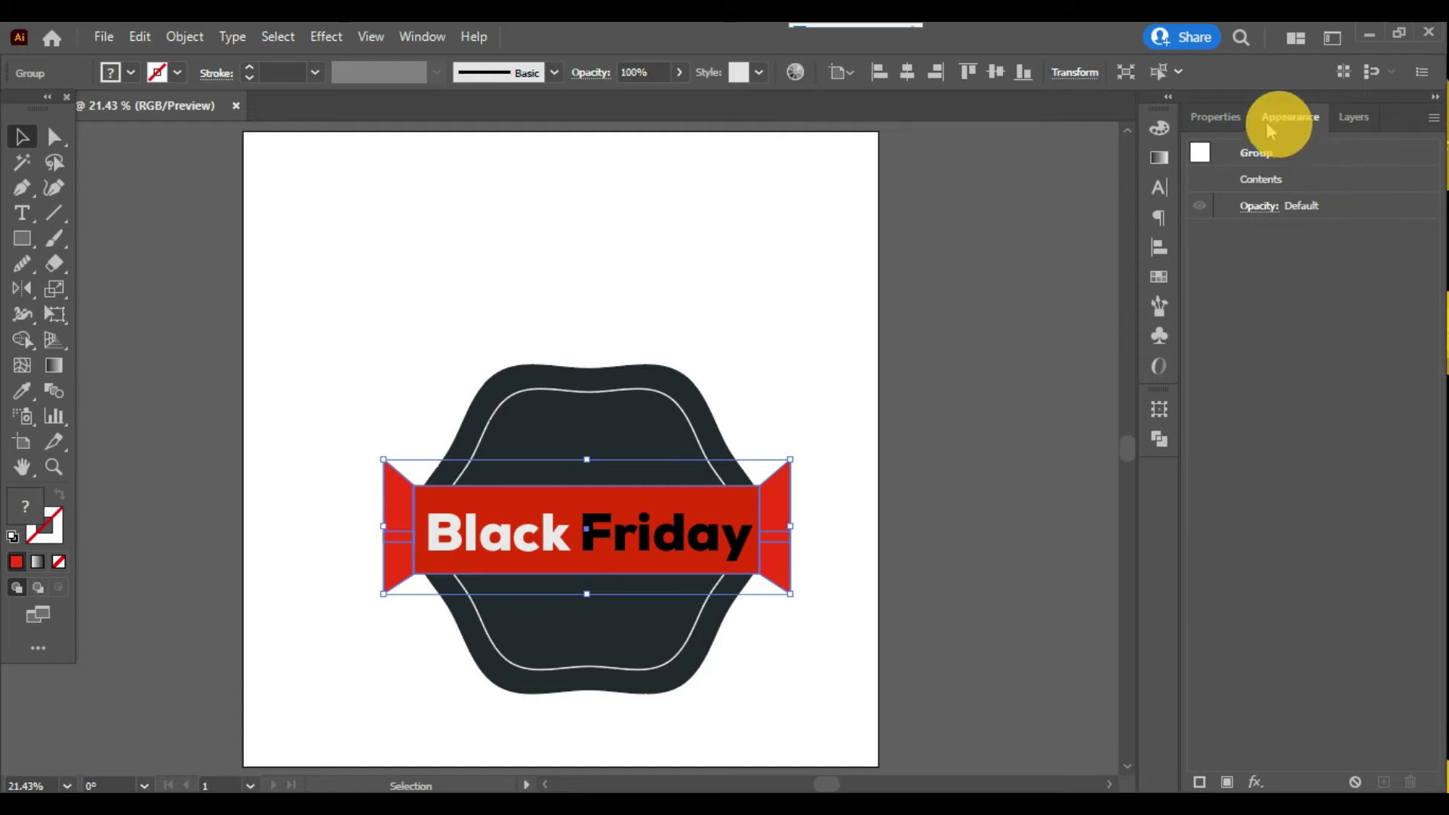
Group the words "Black" and "Friday" and rename the group "Black Friday" in the layer list.
click(1363, 119)
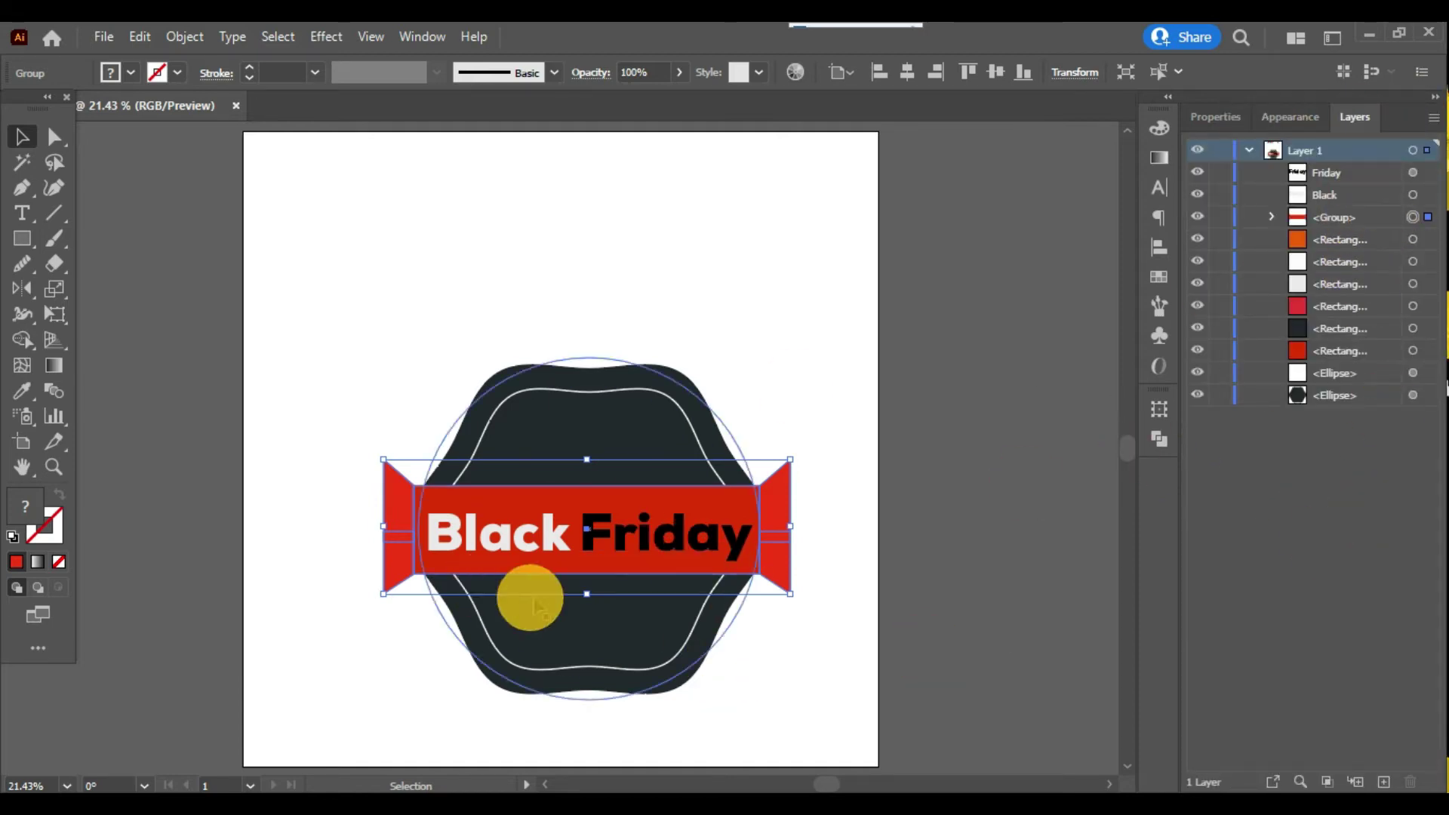
ctrl+click(650, 536)
ctrl+shift+click(534, 557)
key(ctrl+g)
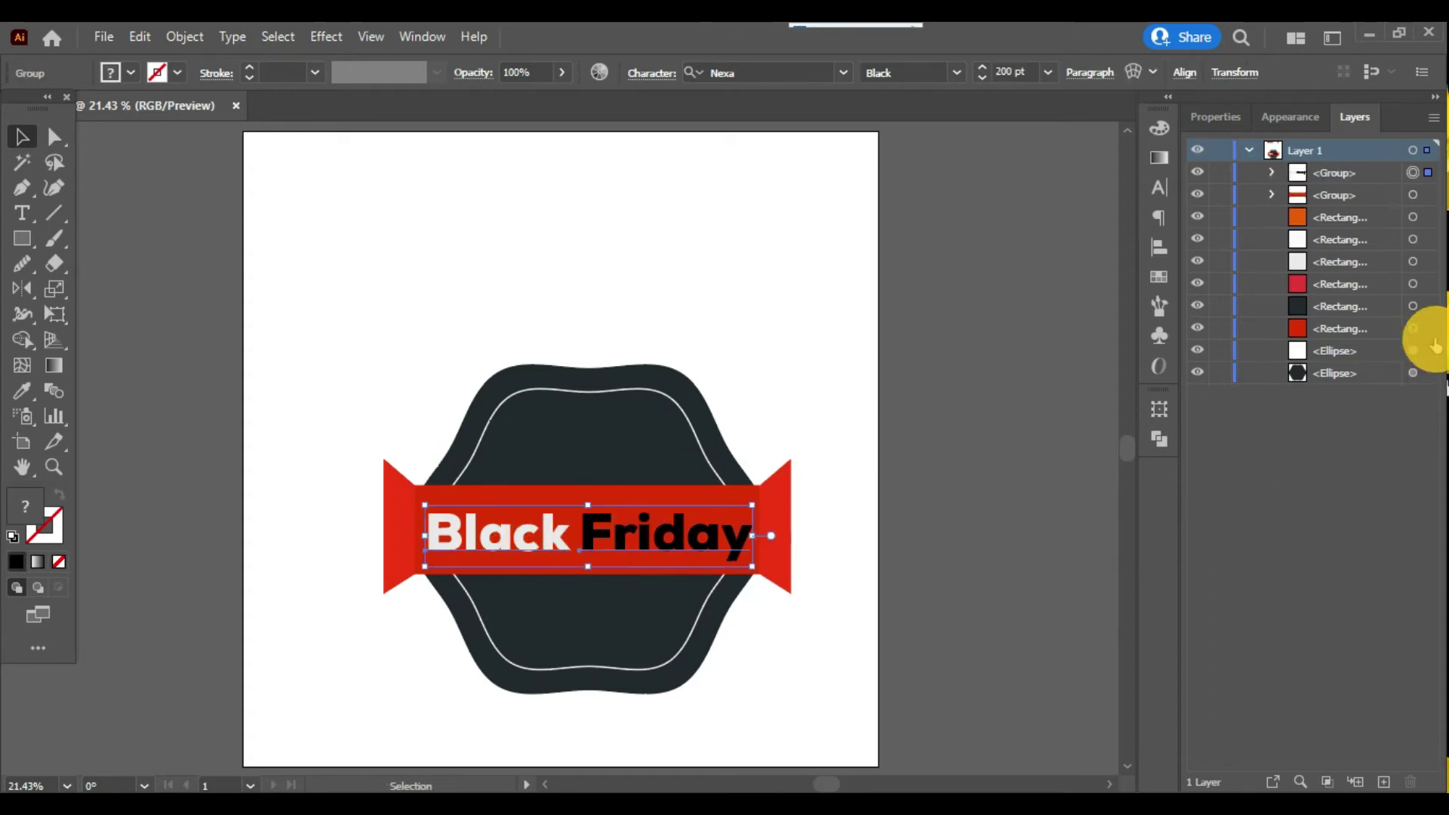
double_click(1338, 172)
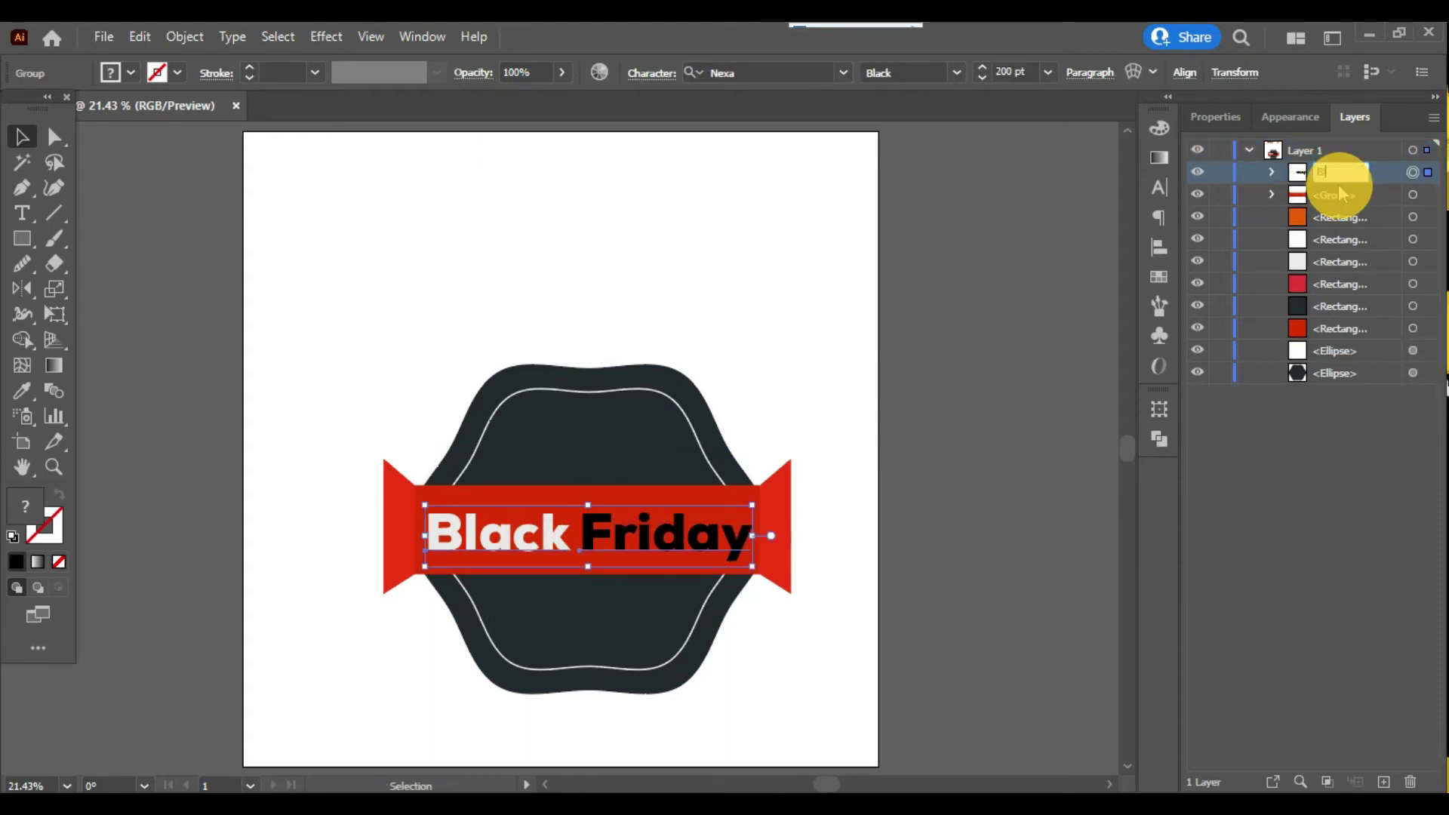
text(Black Friday)
key(Return)
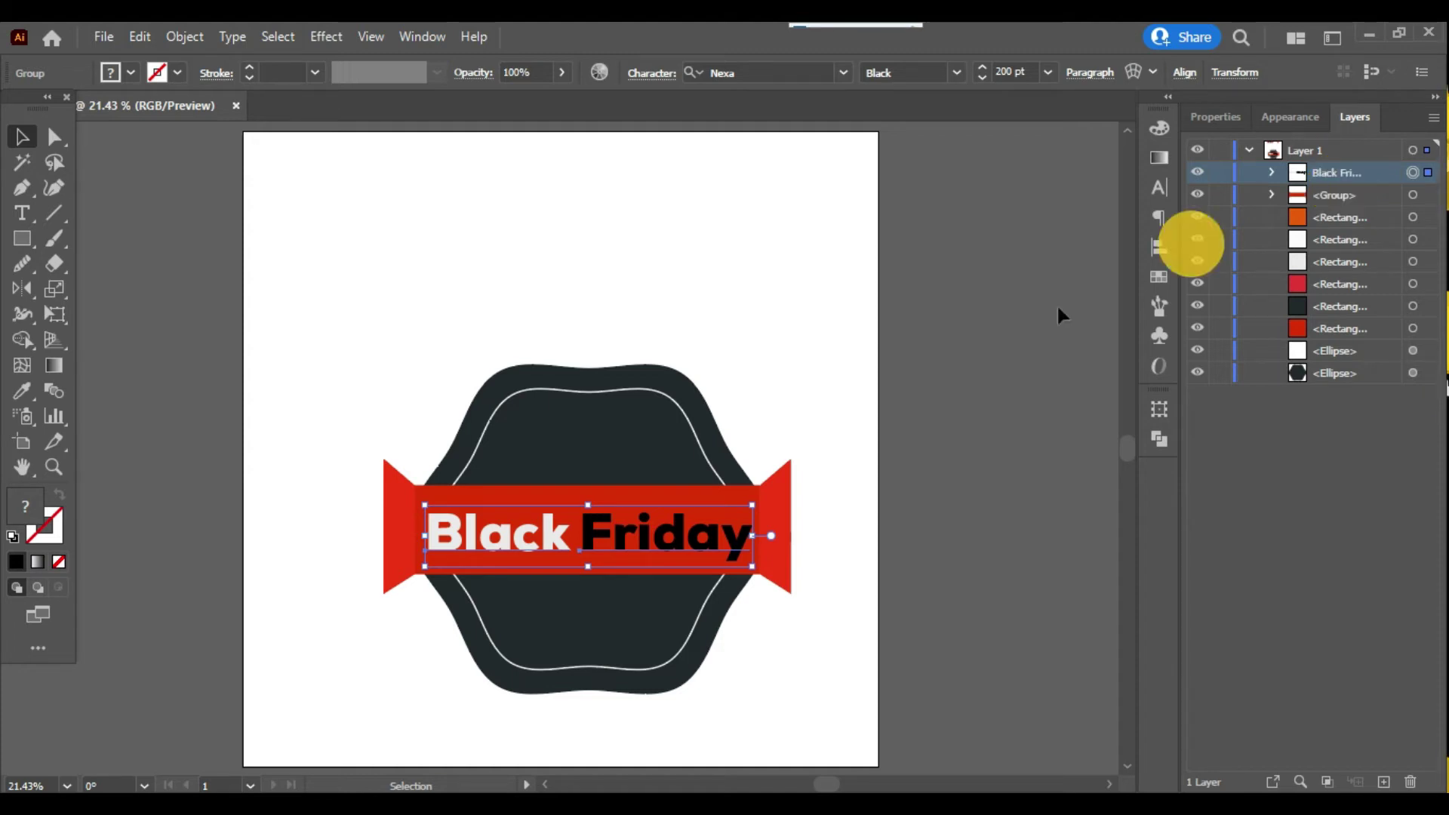
Rename the ribbon group "Text Button" in the layer list and deselect it.
click(787, 574)
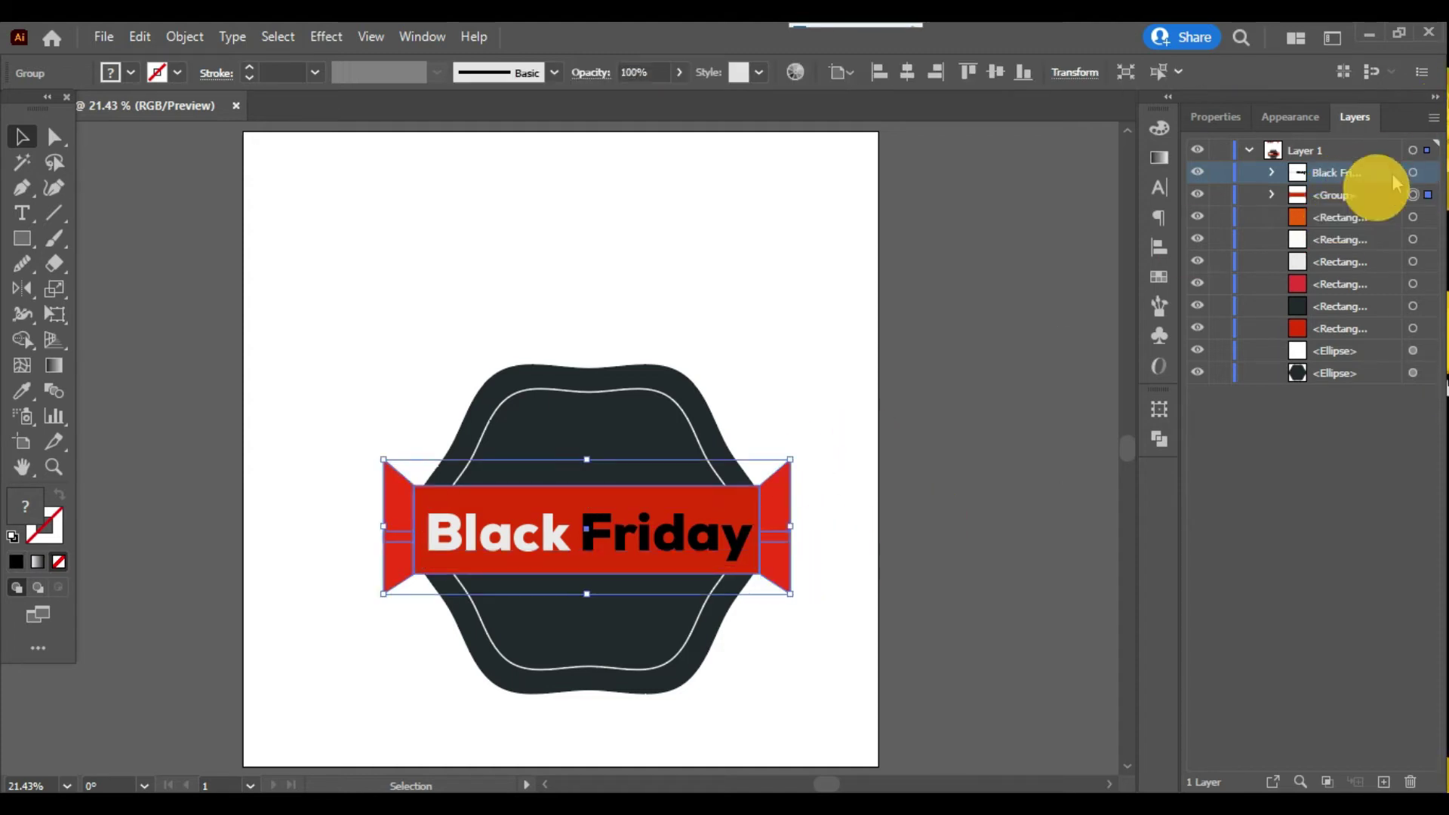
double_click(1358, 198)
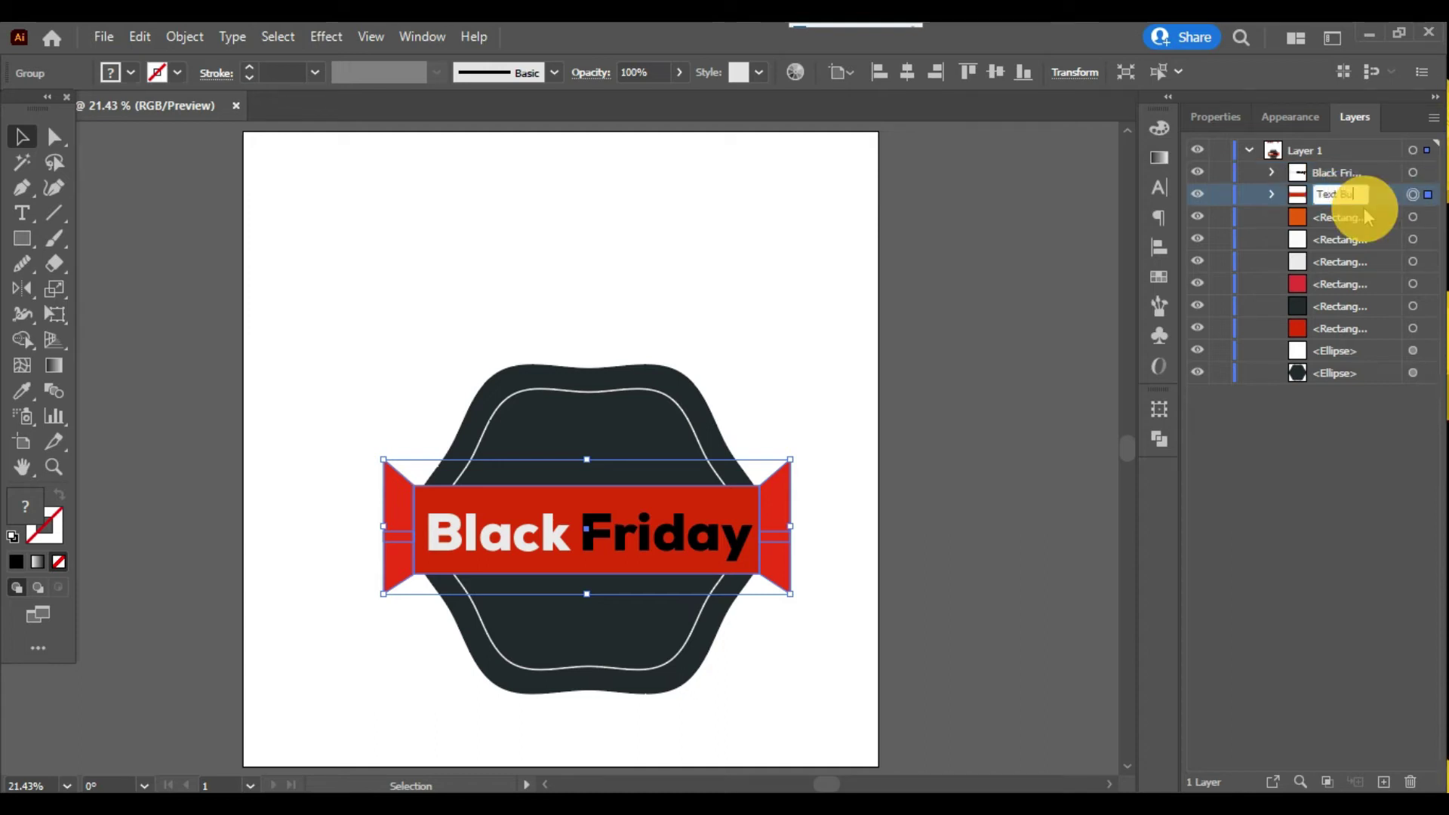
click(1027, 502)
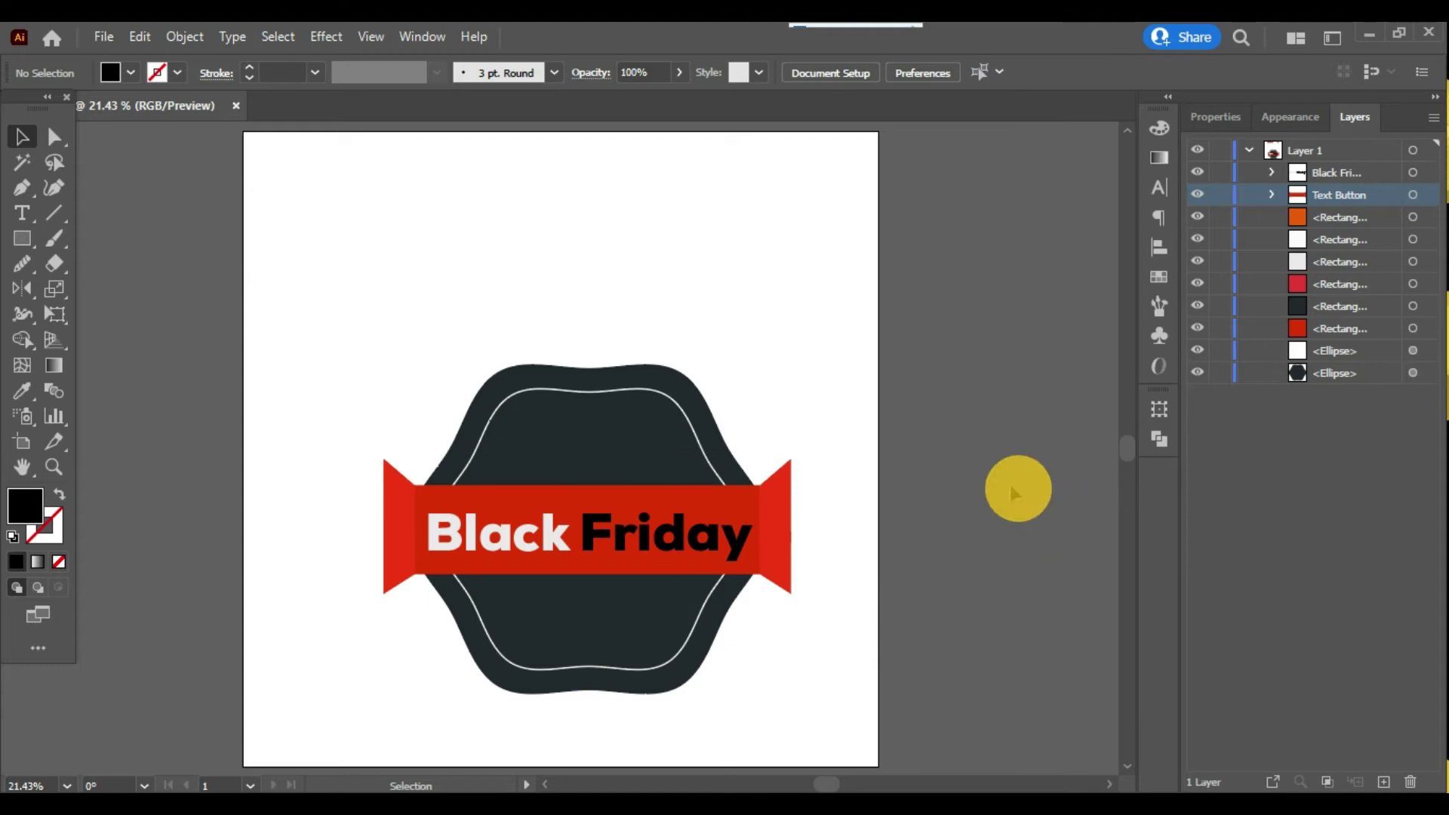
scroll(1034, 326, up, 3)
scroll(1040, 325, down, 3)
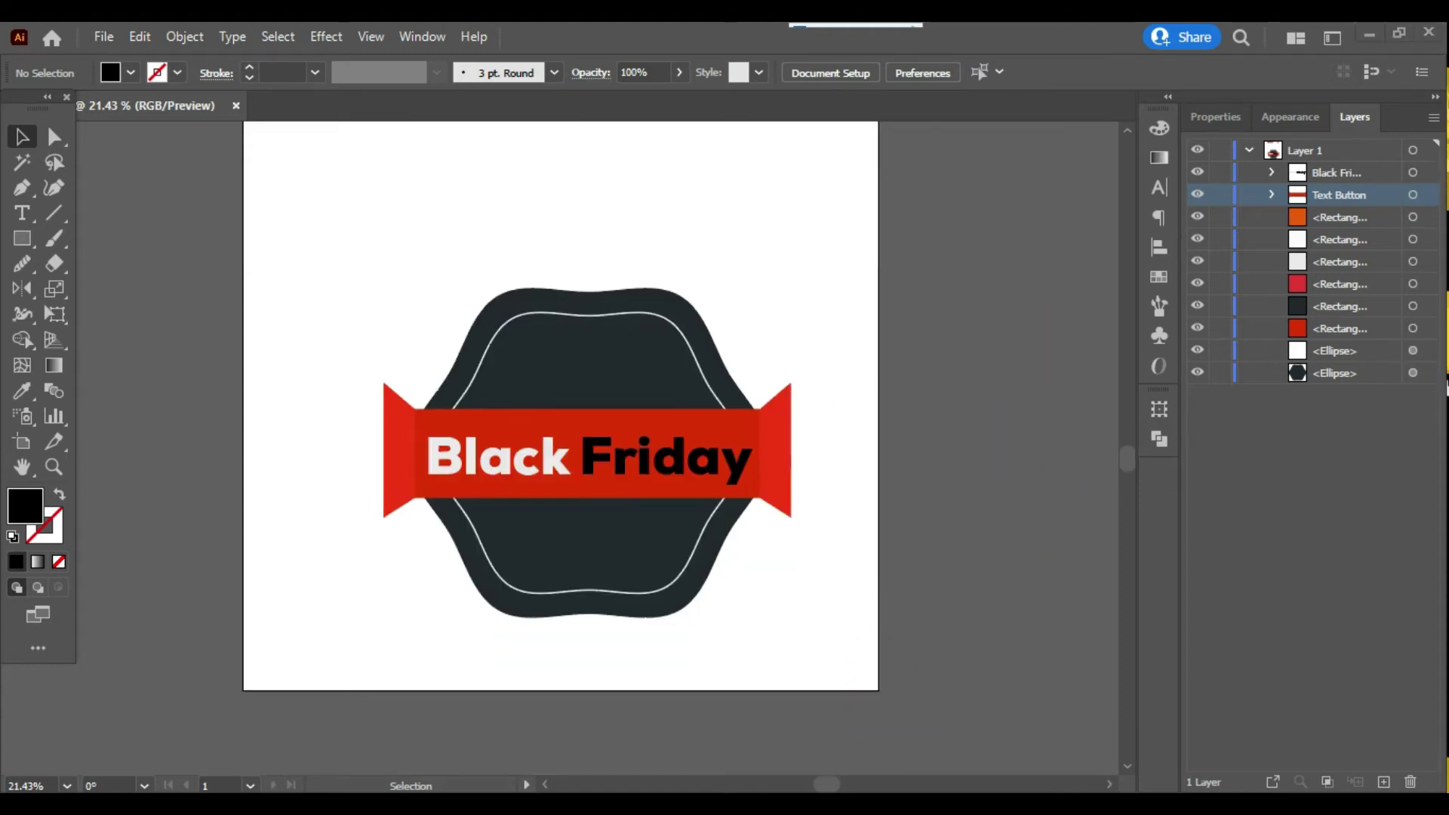
Copy "Special Offer" from the Notepad document and paste it in Illustrator as new text above the badge.
key(alt+Tab)
drag(700, 215, 589, 215)
key(ctrl+c)
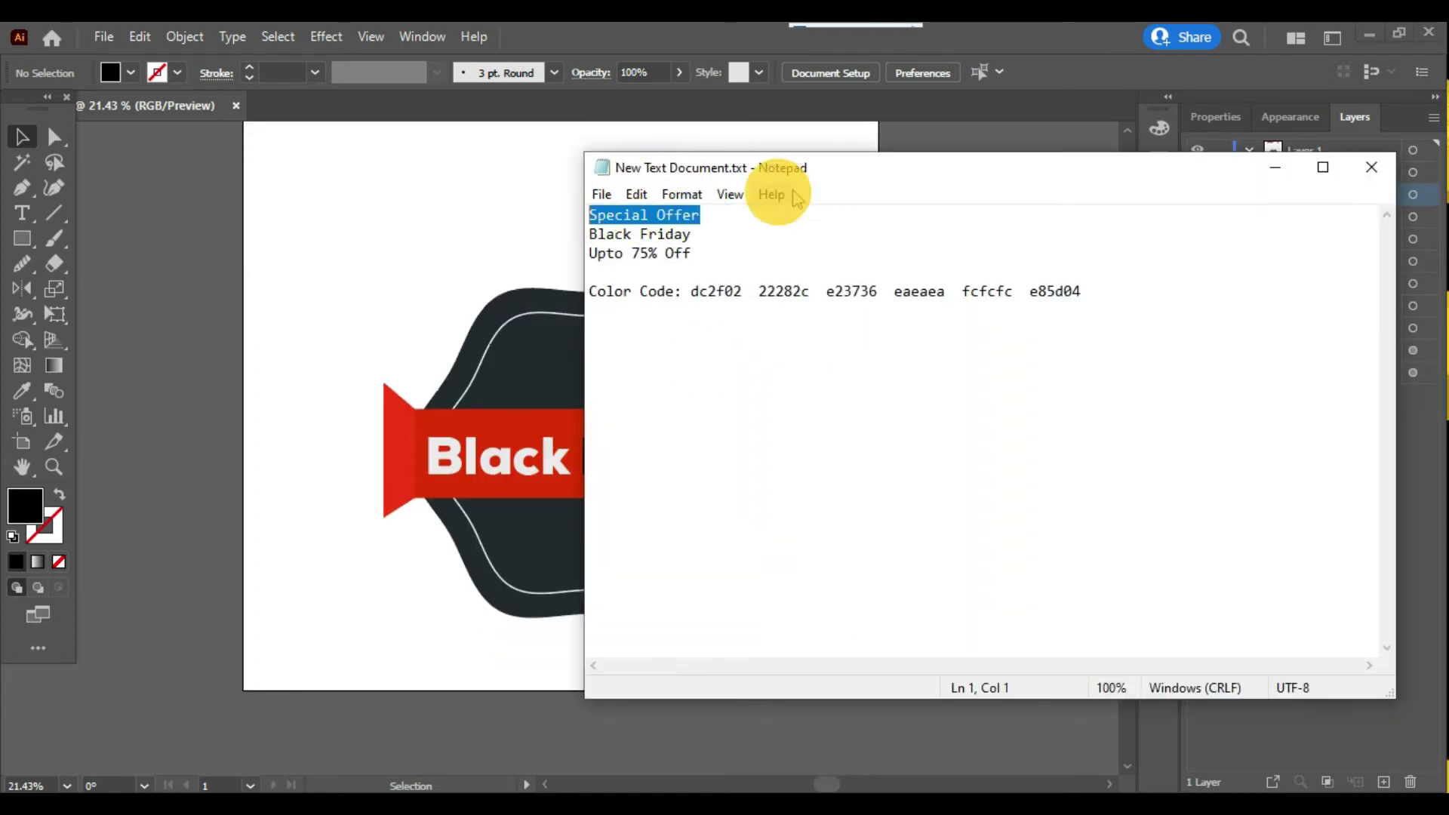
click(1275, 167)
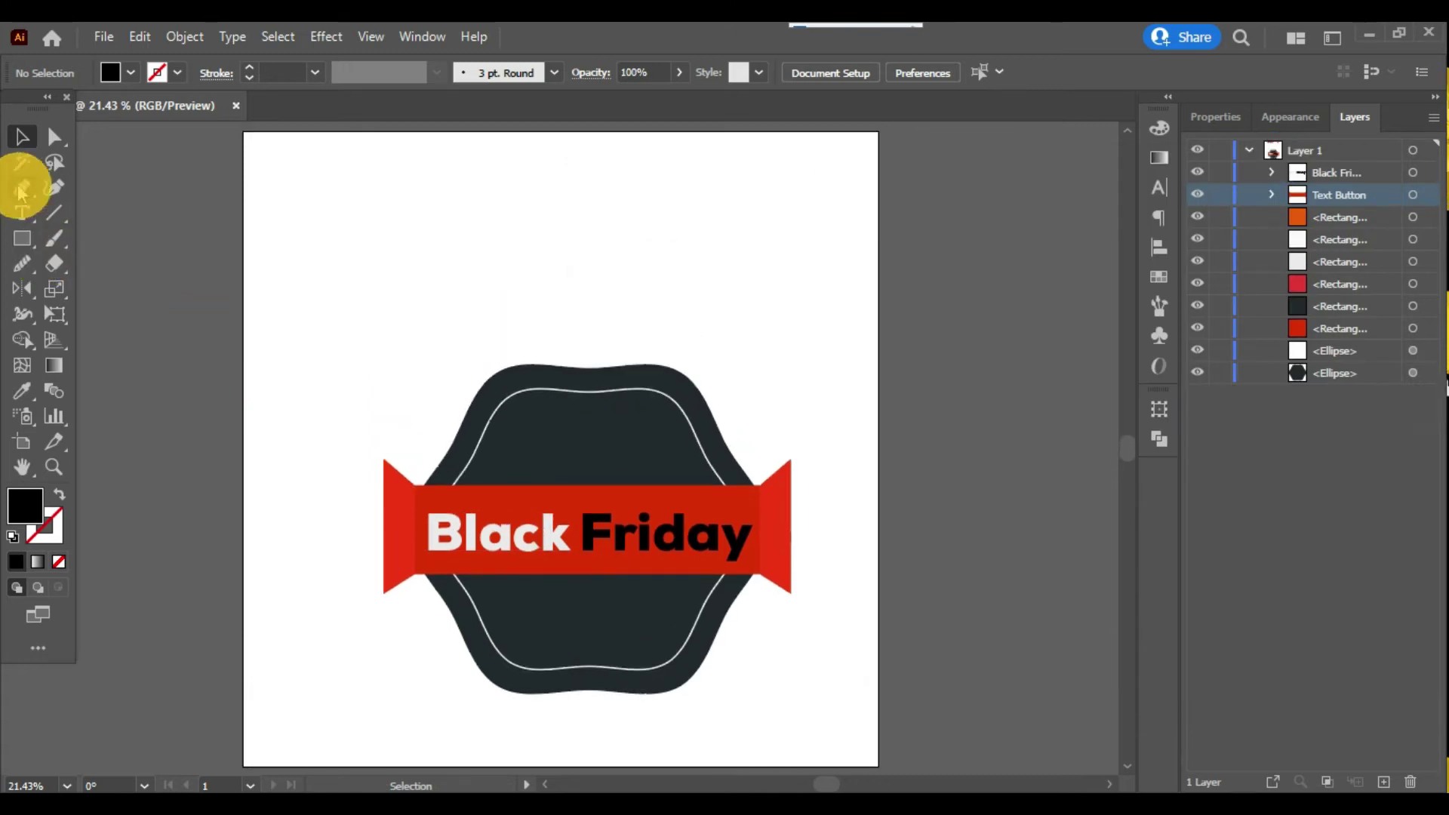
click(22, 211)
click(708, 278)
key(ctrl+v)
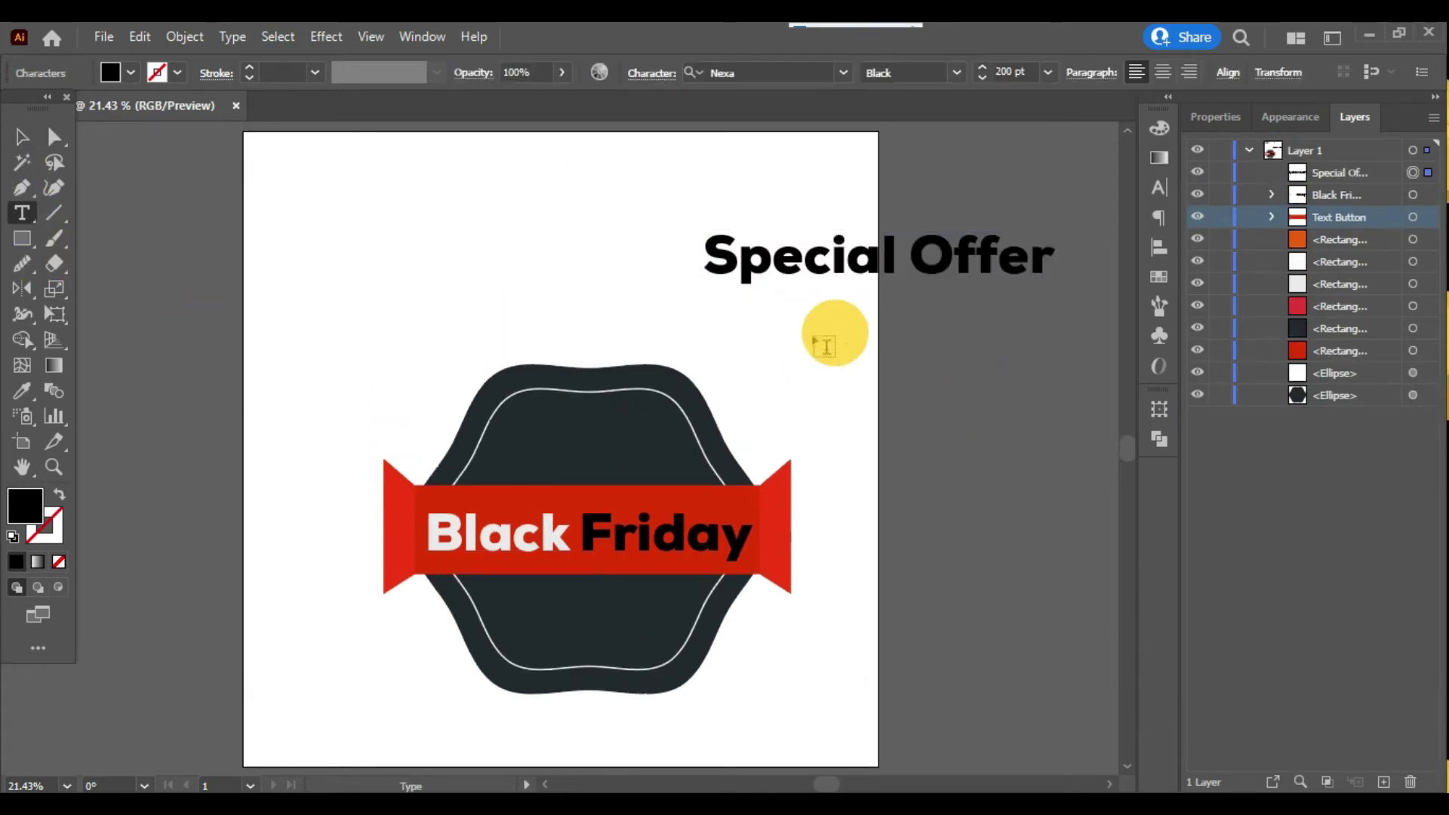
Set the font size of the "Special Offer" text to 150 pt.
click(22, 136)
click(1160, 187)
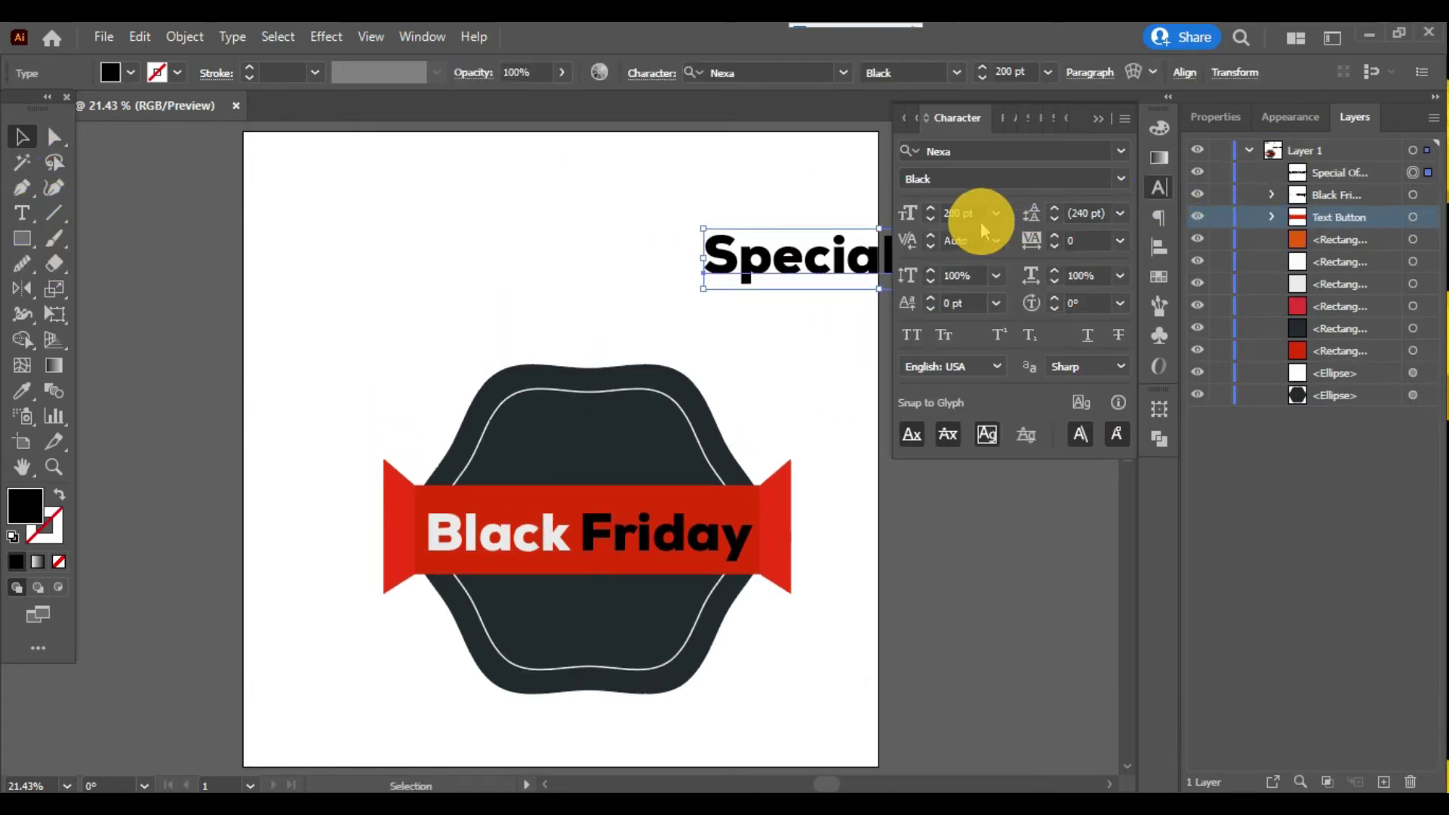
click(970, 213)
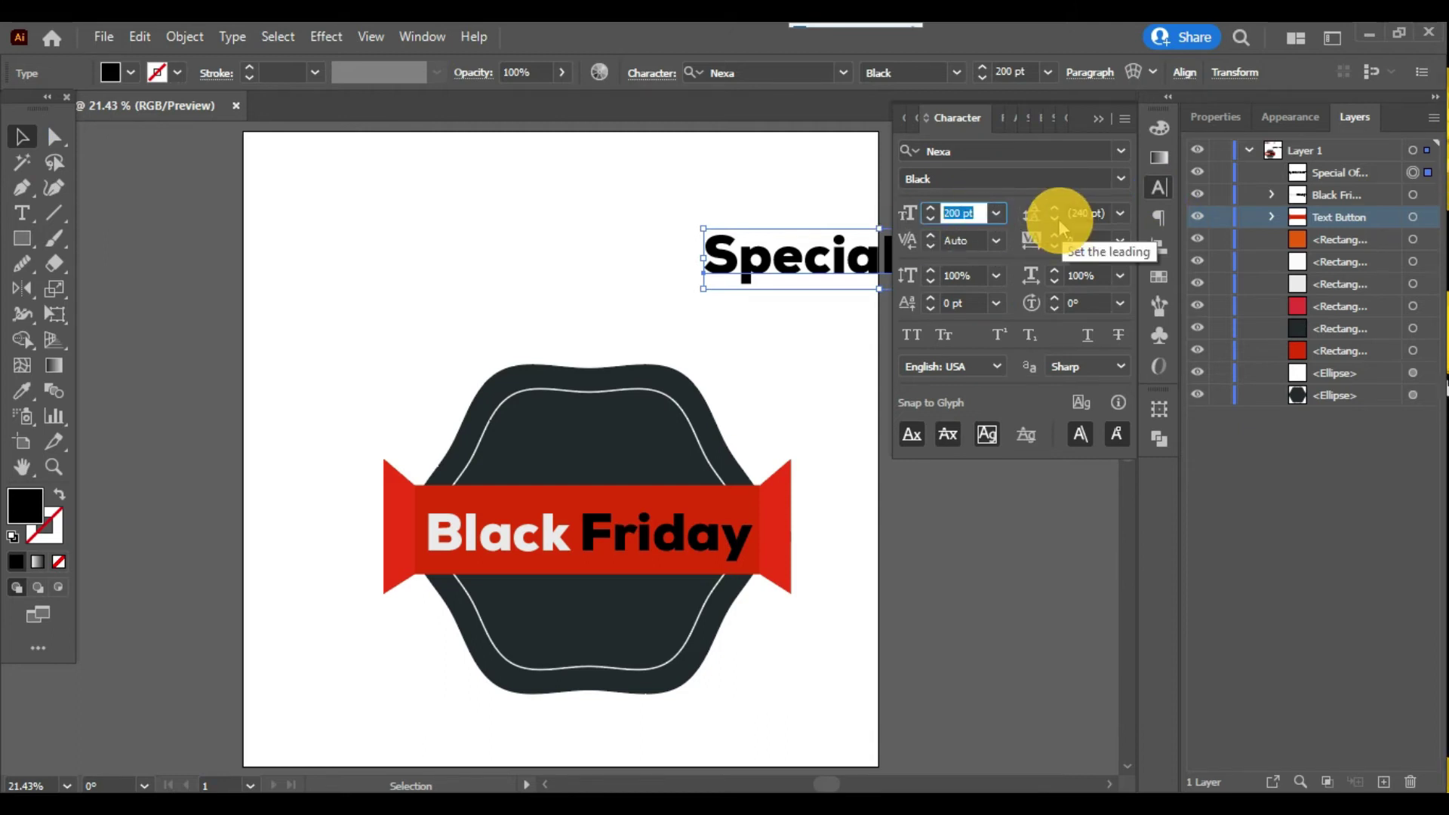
text(150)
key(Return)
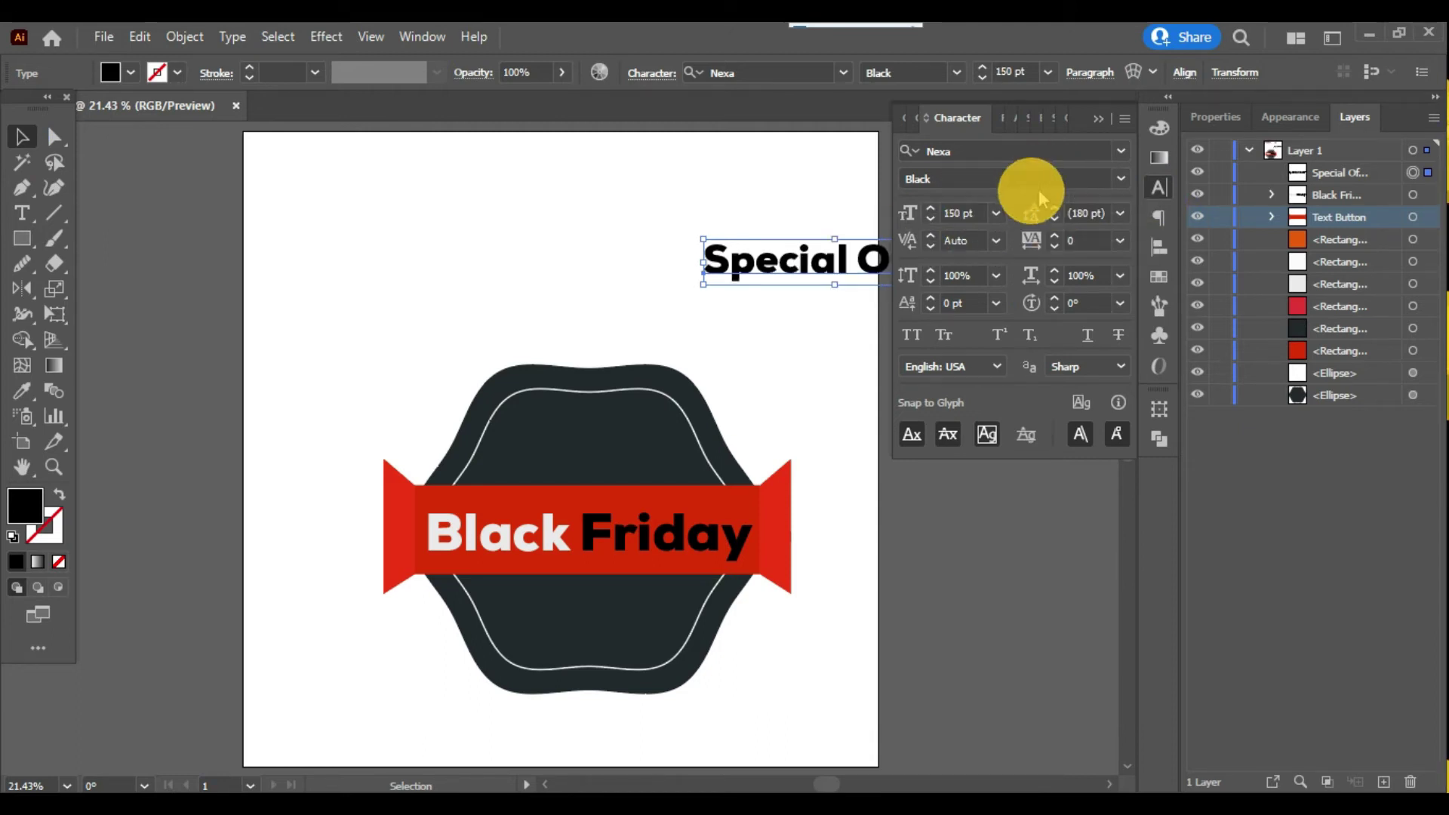
Change the font style of the "Special Offer" text to Nexa Bold.
click(1120, 151)
click(1123, 152)
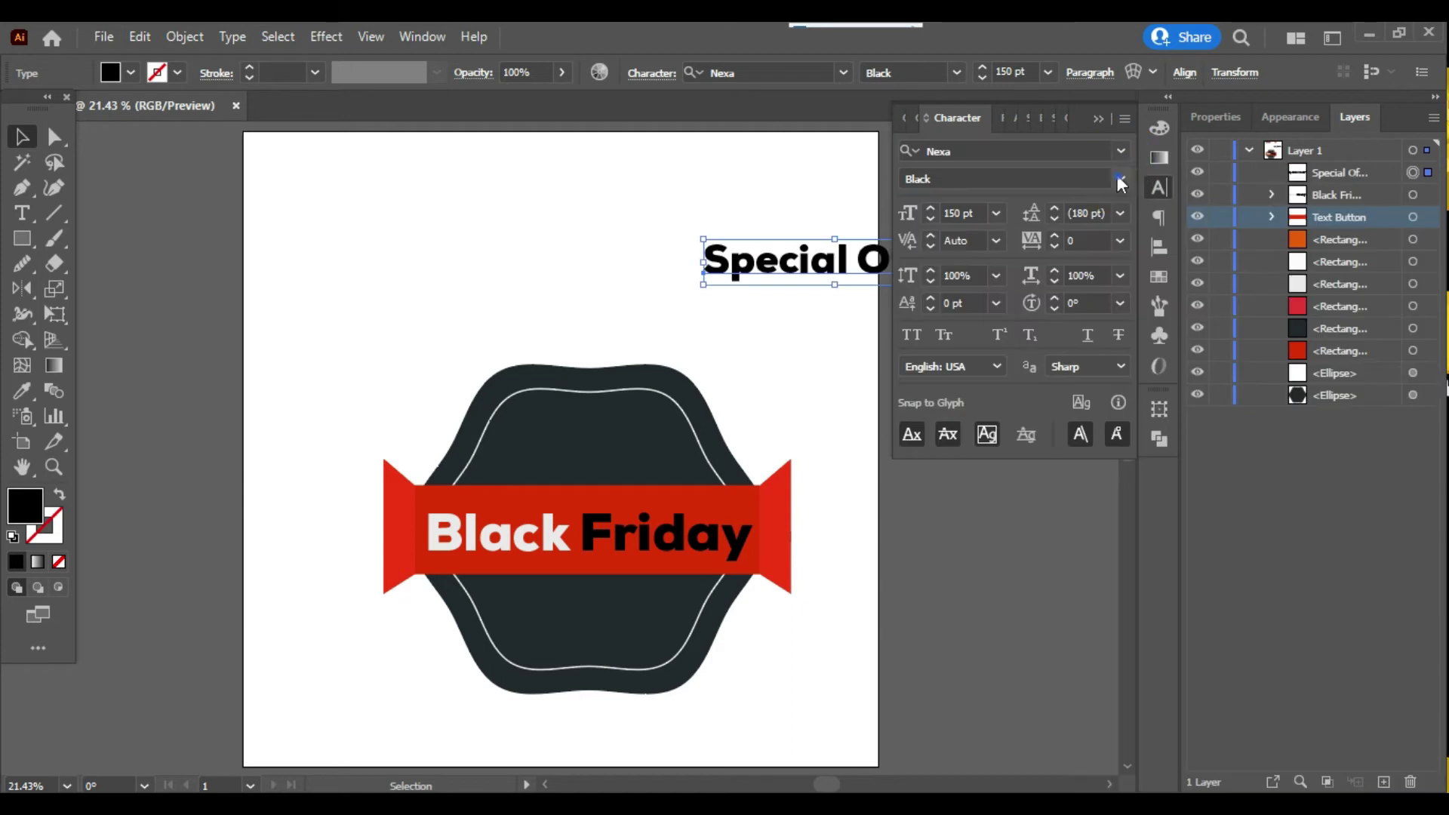
click(1121, 179)
click(960, 340)
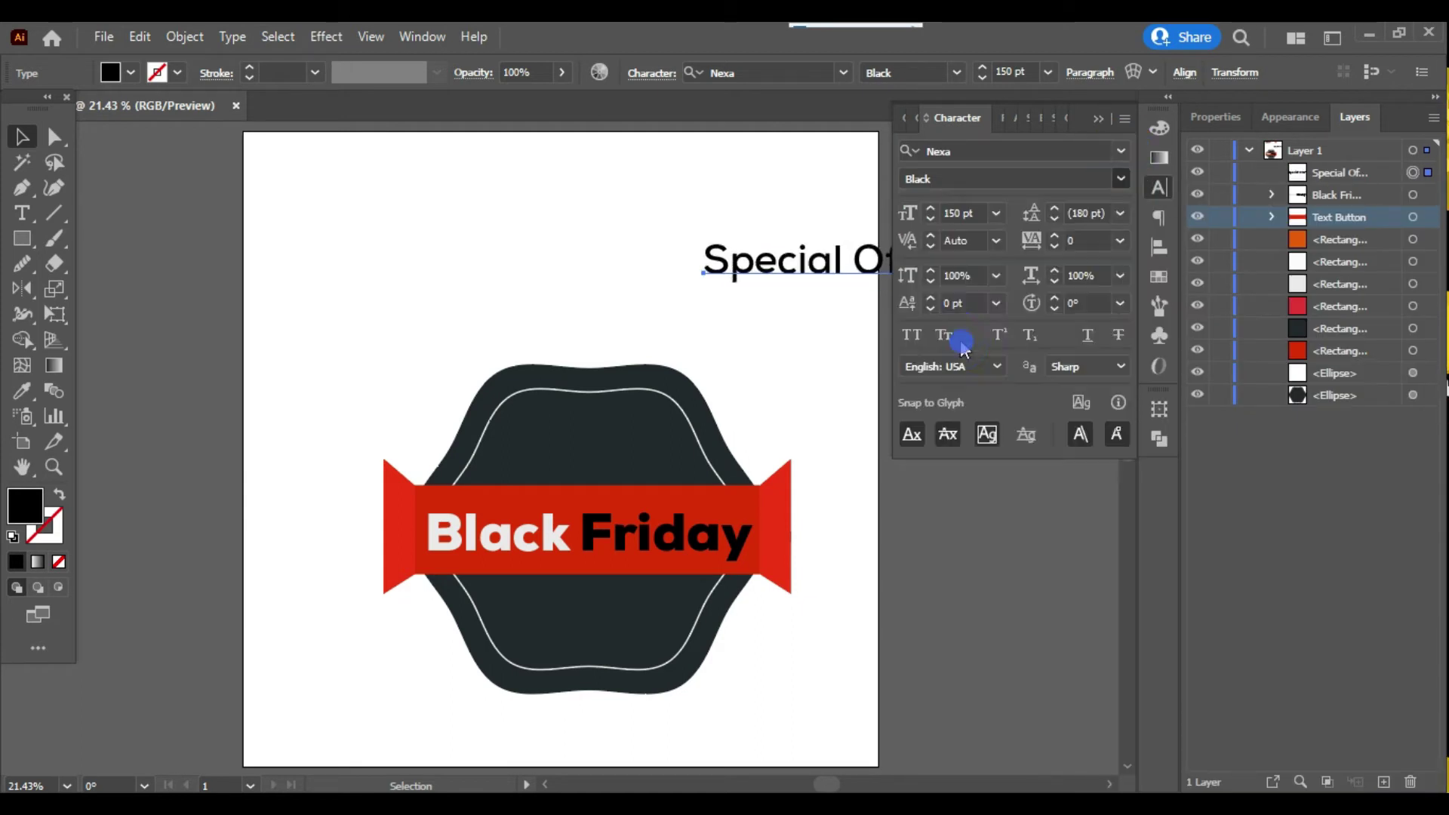
click(1159, 187)
Move "Special Offer" onto the badge above the ribbon and sample the white swatch above the artboard as its fill color.
drag(894, 270, 638, 452)
scroll(689, 430, up, 3)
key(i)
click(694, 240)
click(22, 137)
scroll(806, 446, down, 3)
Set the "Special Offer" font size to 100 pt and position the text centered just above the ribbon.
click(1159, 187)
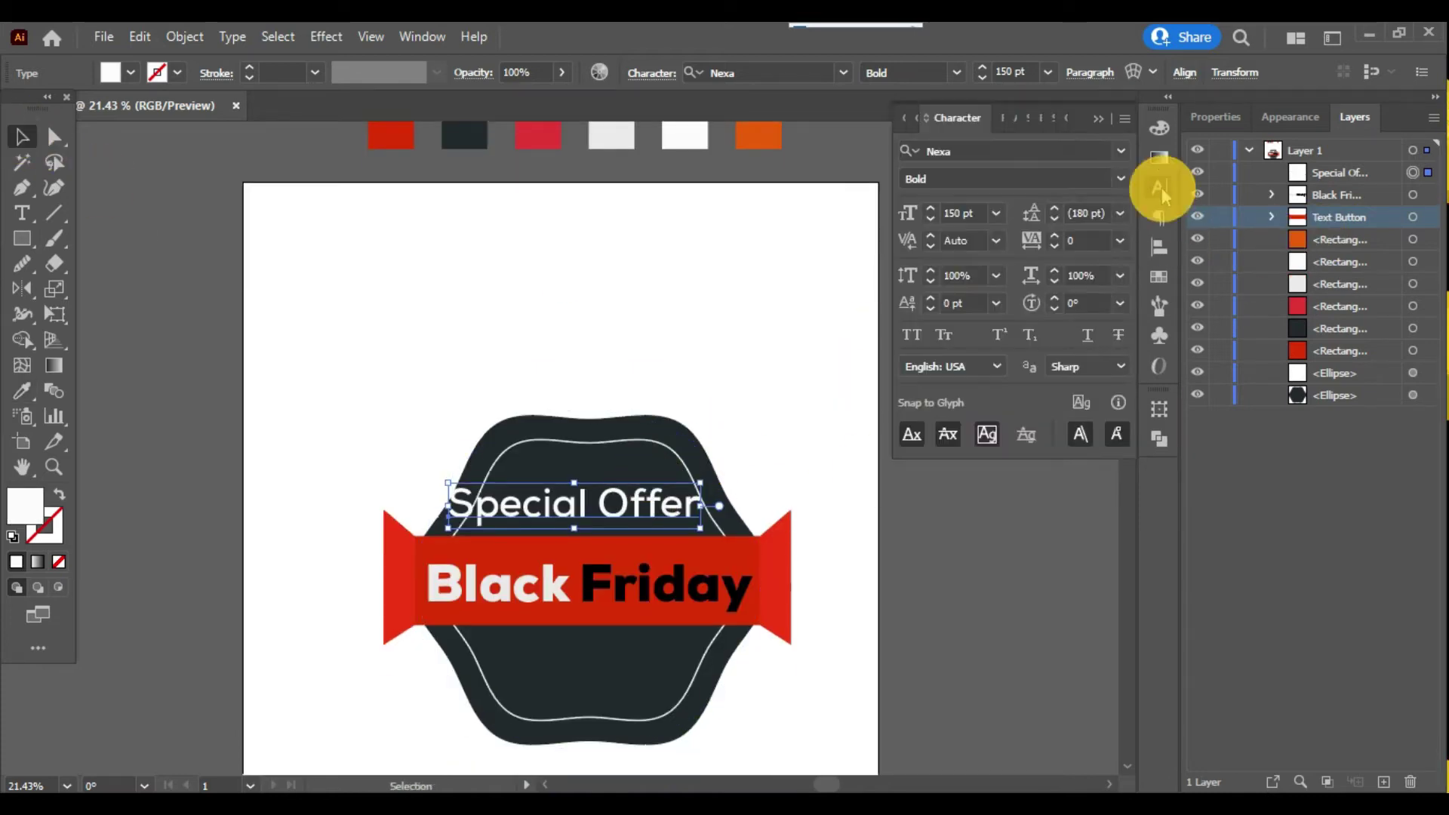
click(963, 214)
text(100)
key(Return)
mouse_move(613, 516)
mouse_down()
mouse_move(650, 517)
mouse_move(621, 504)
mouse_up()
click(1159, 187)
scroll(741, 452, down, 3)
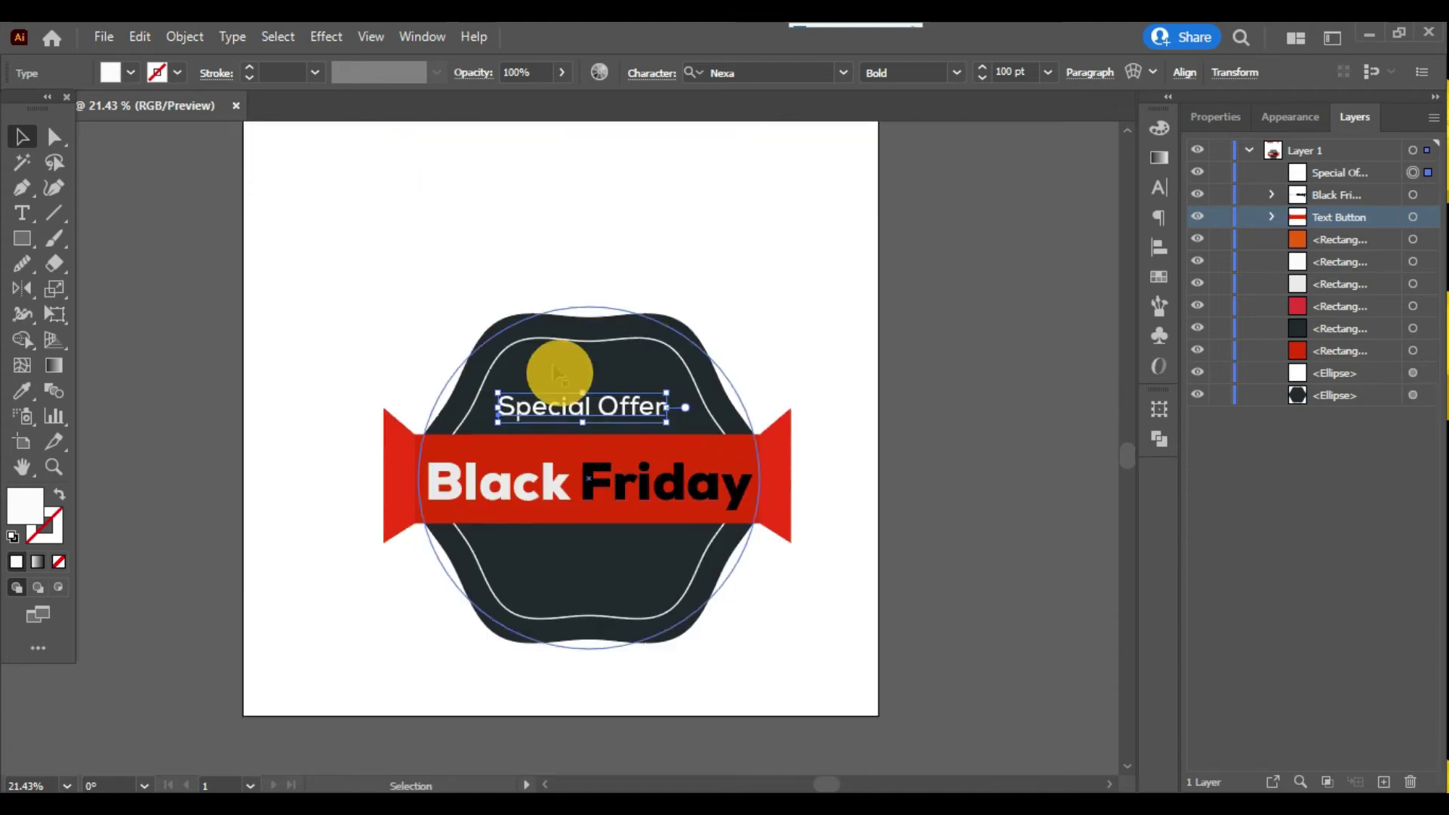
Draw an open wavy path with the Curvature tool between the "Special Offer" text and the badge's inner outline.
click(59, 186)
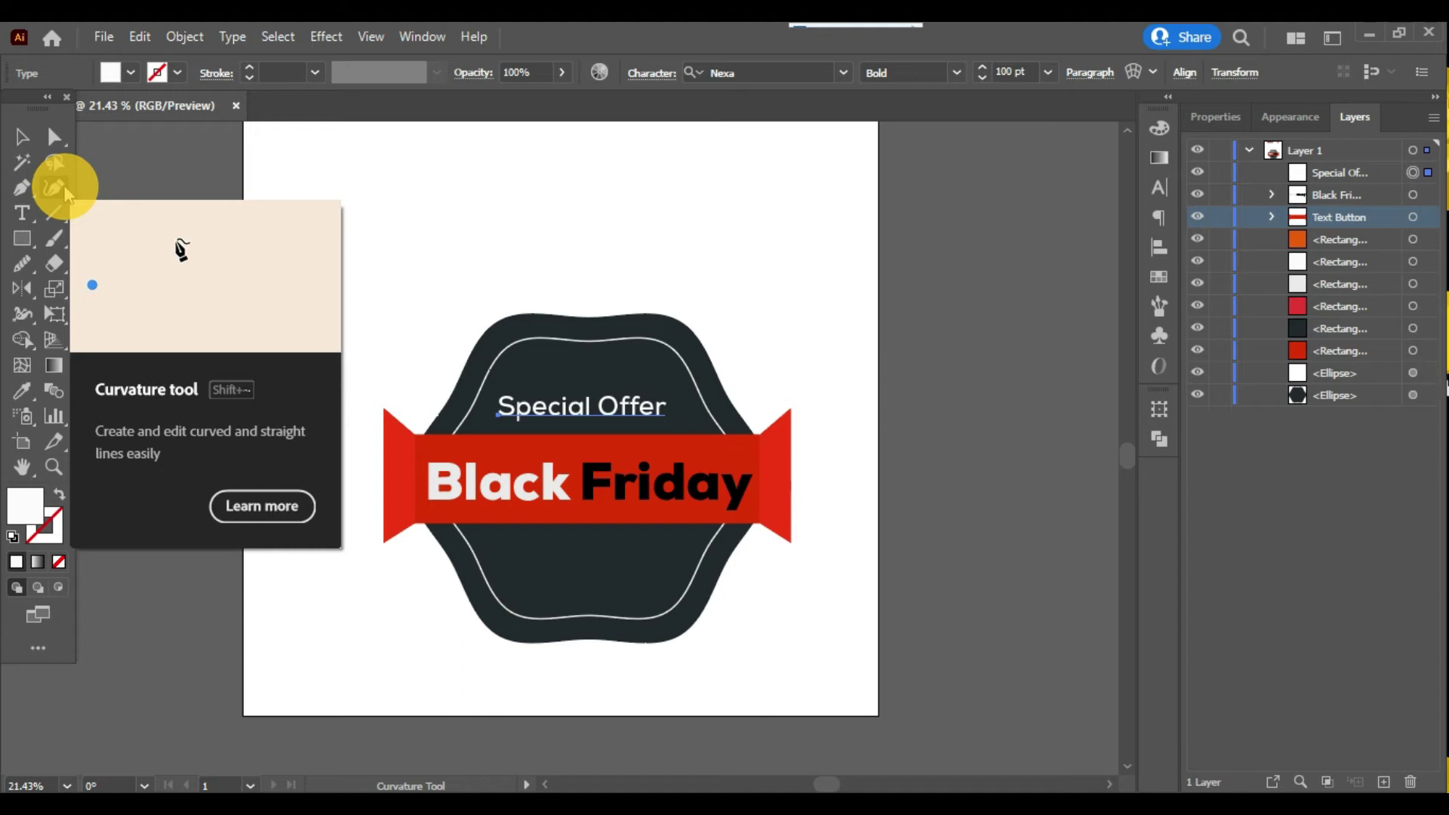
click(504, 380)
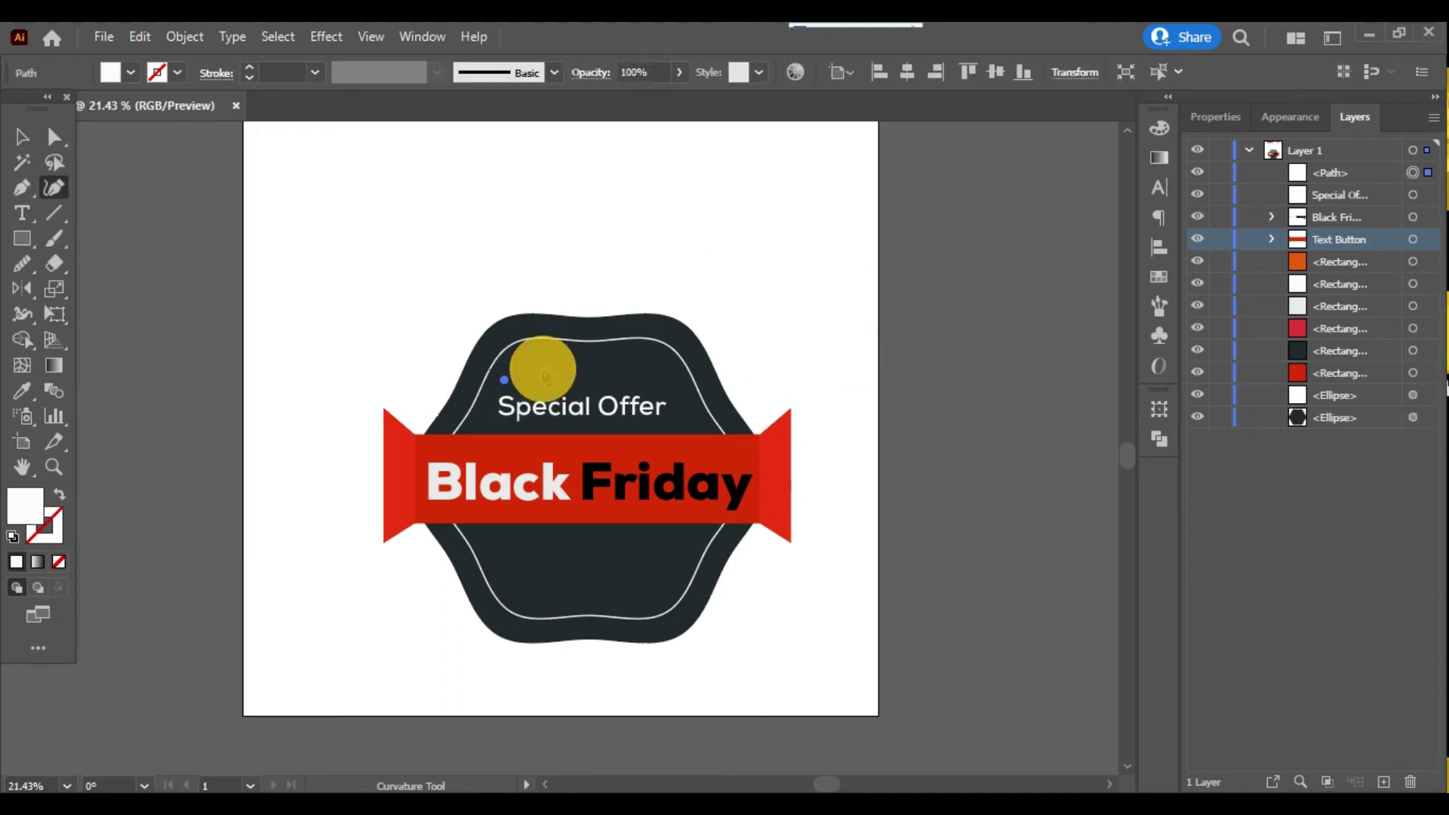
click(558, 370)
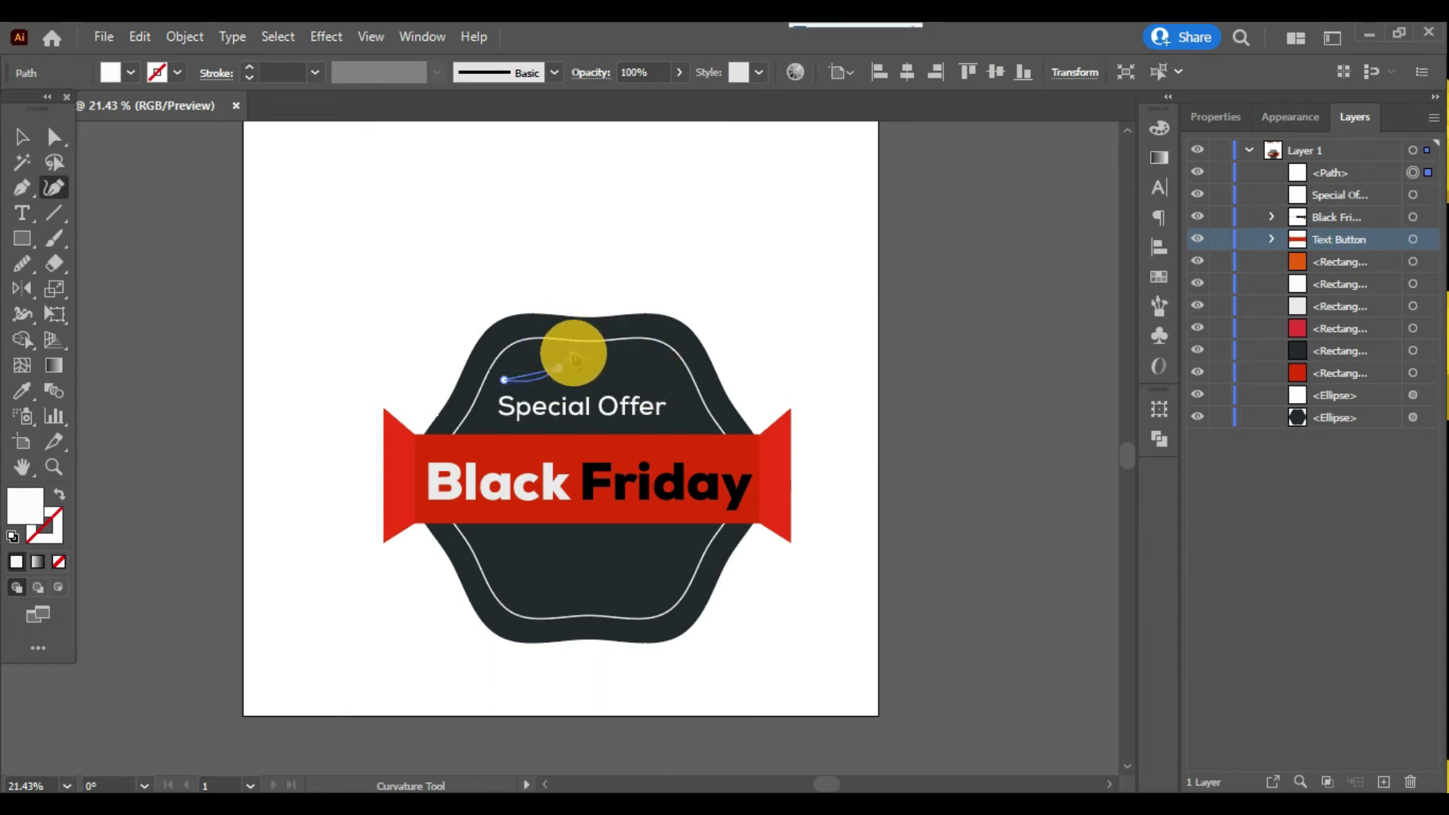
key(ctrl+z)
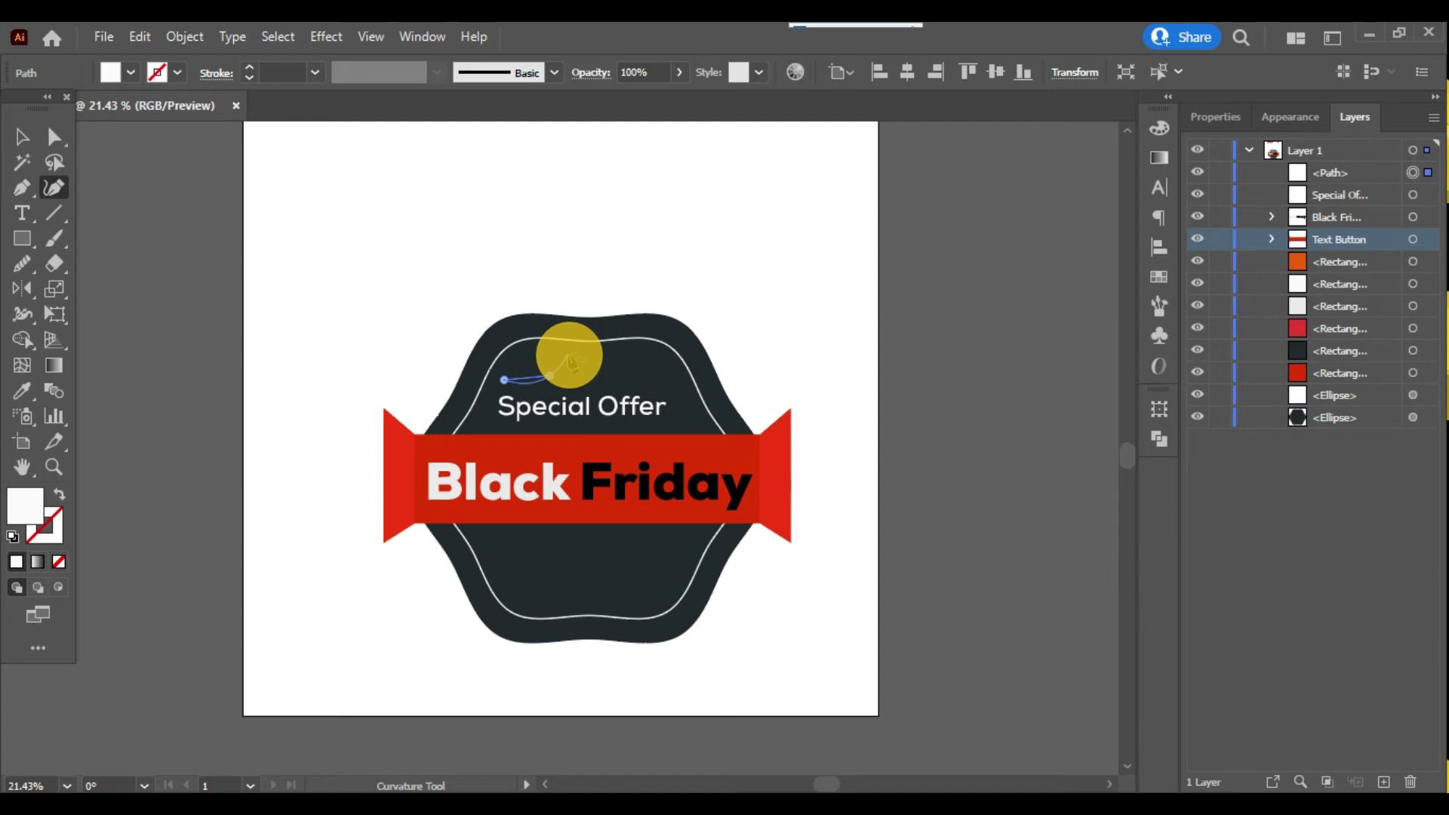
click(642, 361)
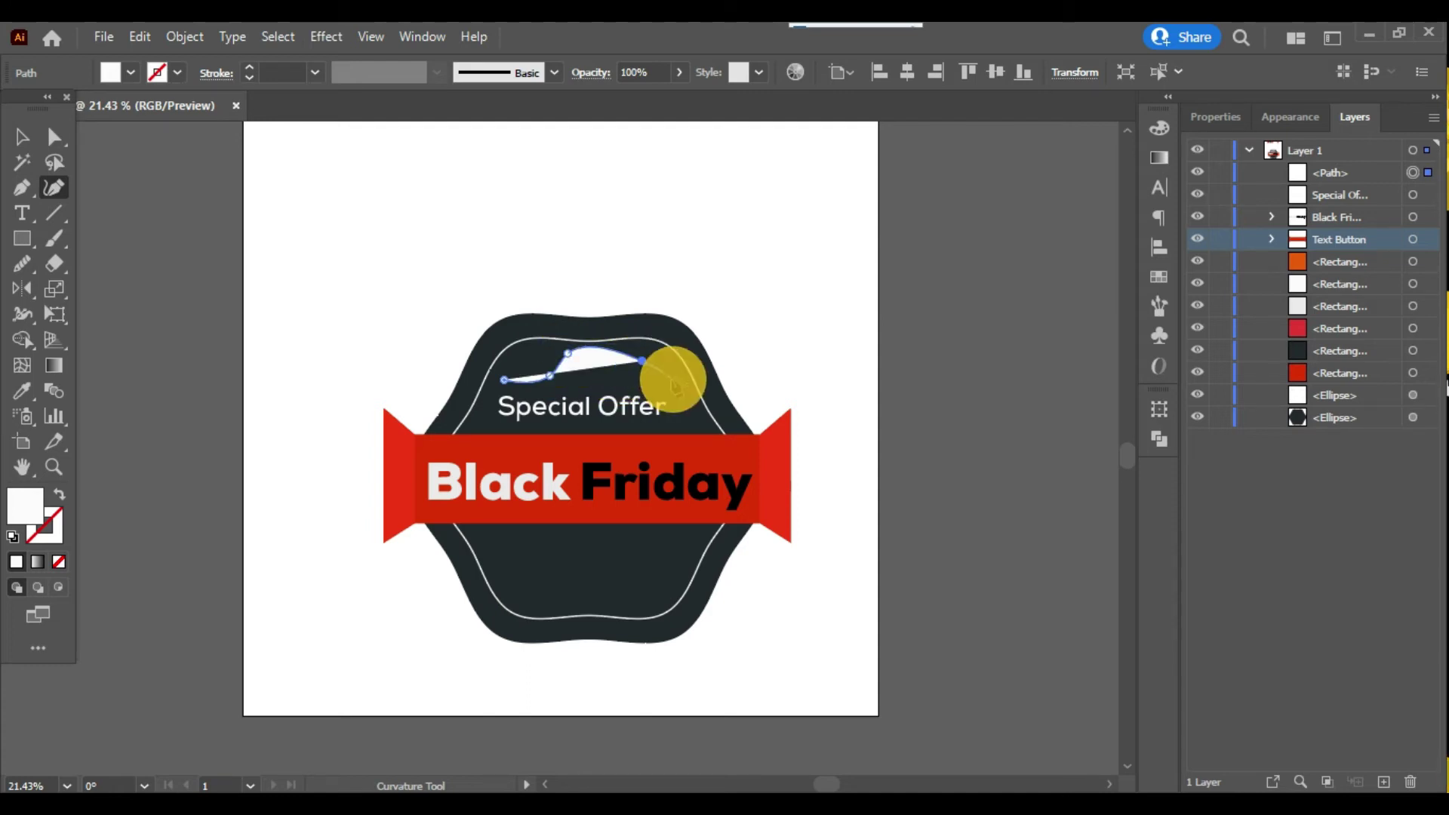
click(687, 345)
click(683, 351)
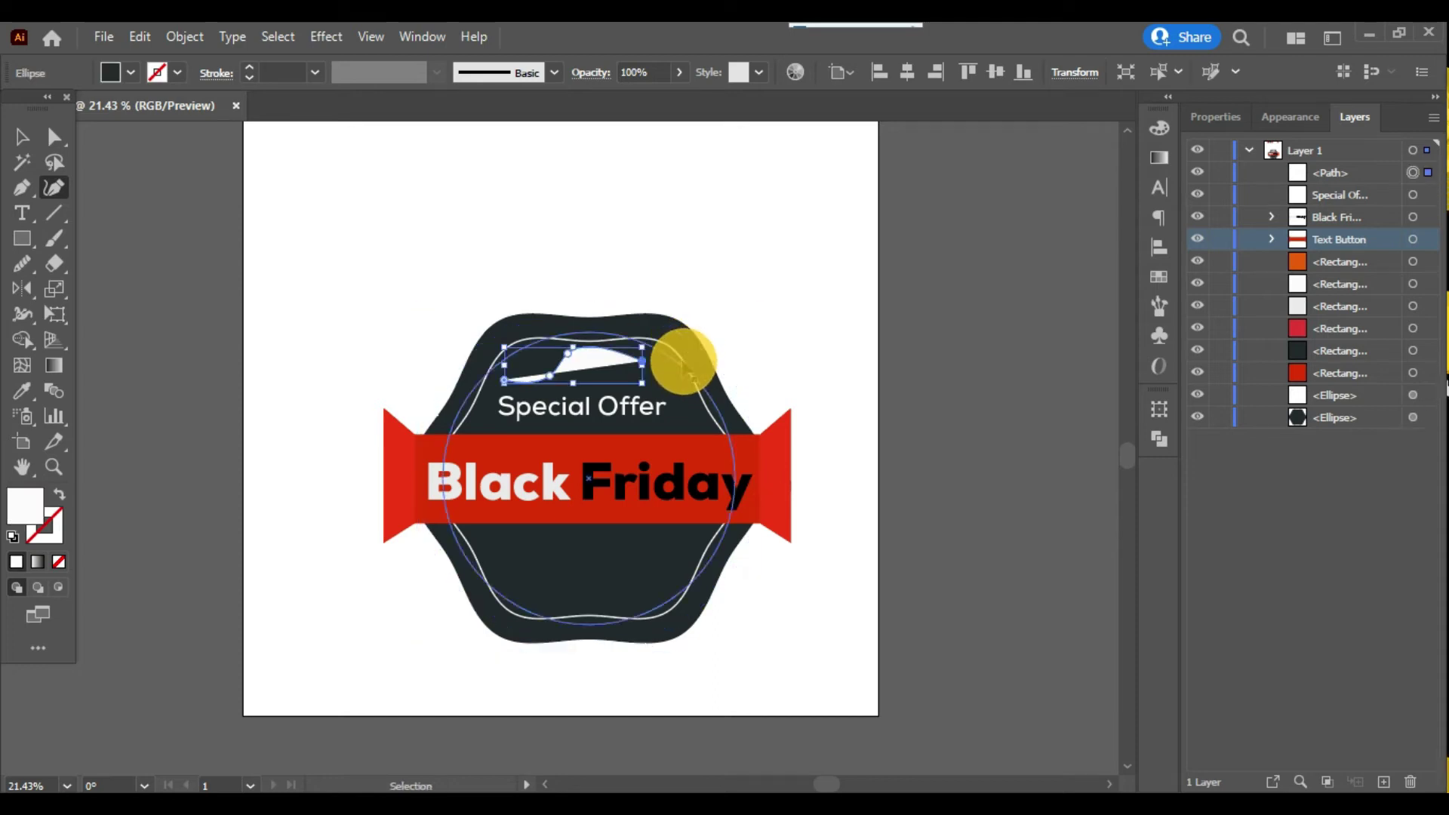
click(681, 344)
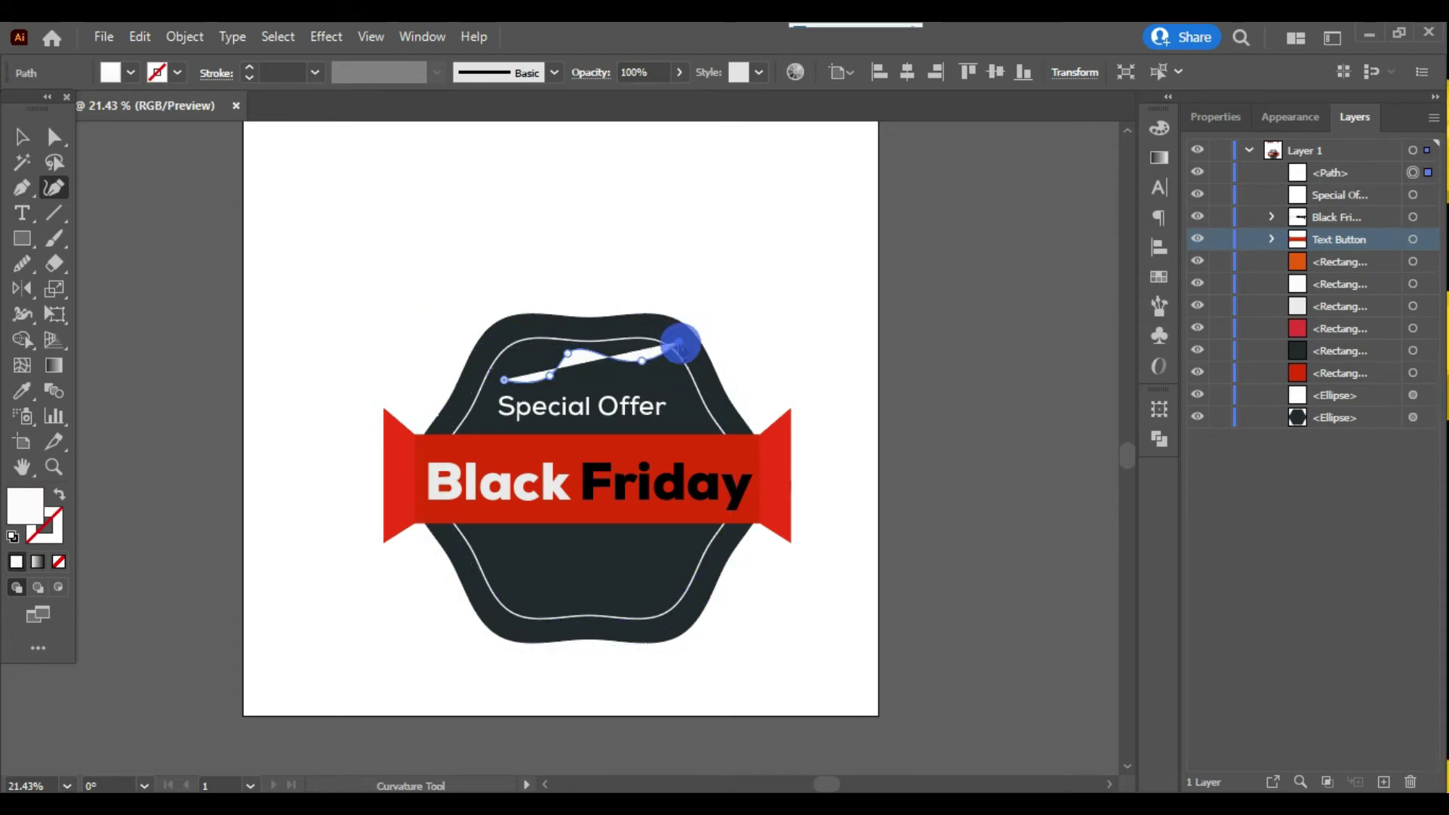
Swap the wavy path's fill and stroke, set the stroke weight to 8 pt with round caps, and deselect it.
click(59, 494)
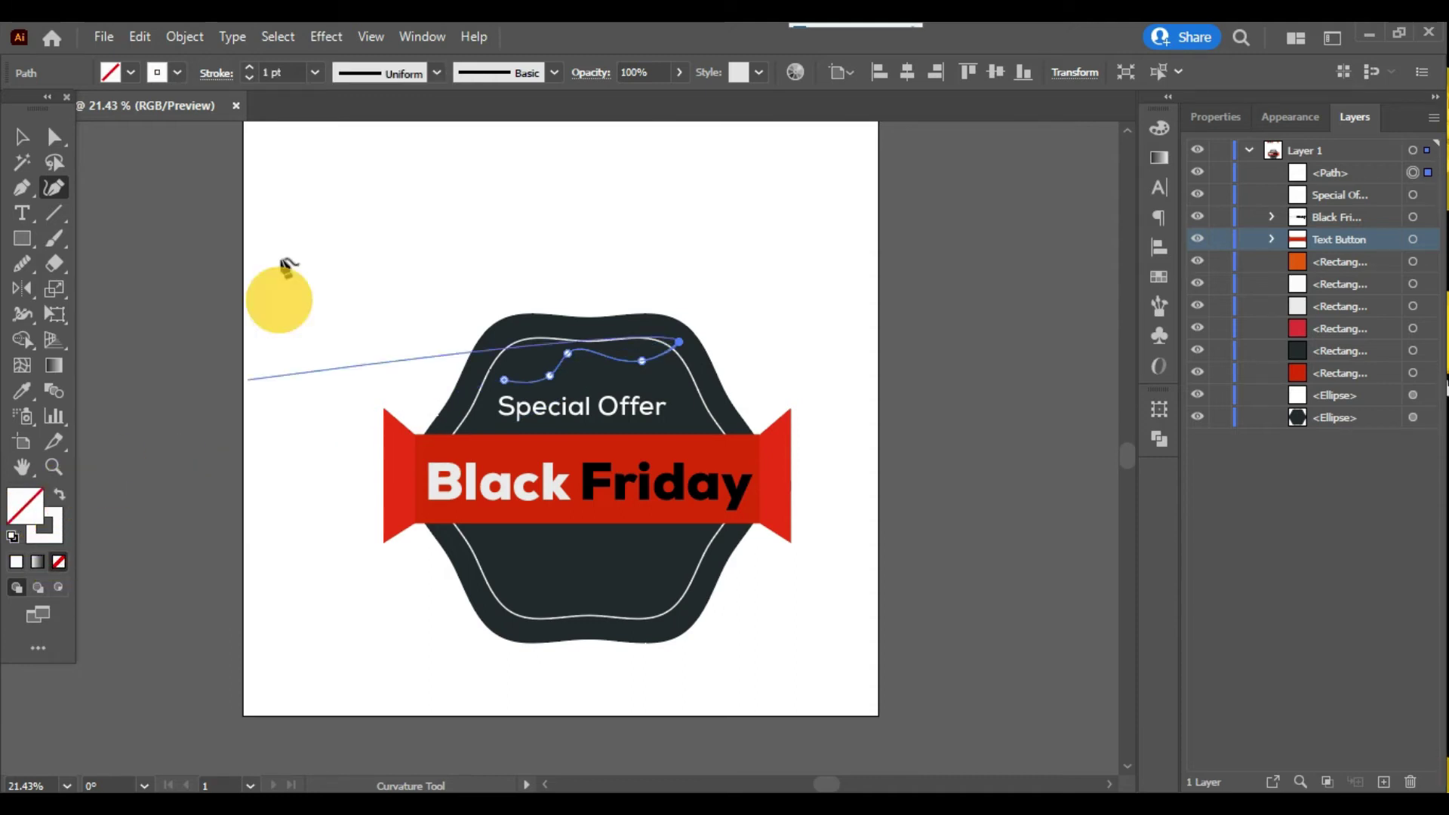
click(26, 140)
click(289, 70)
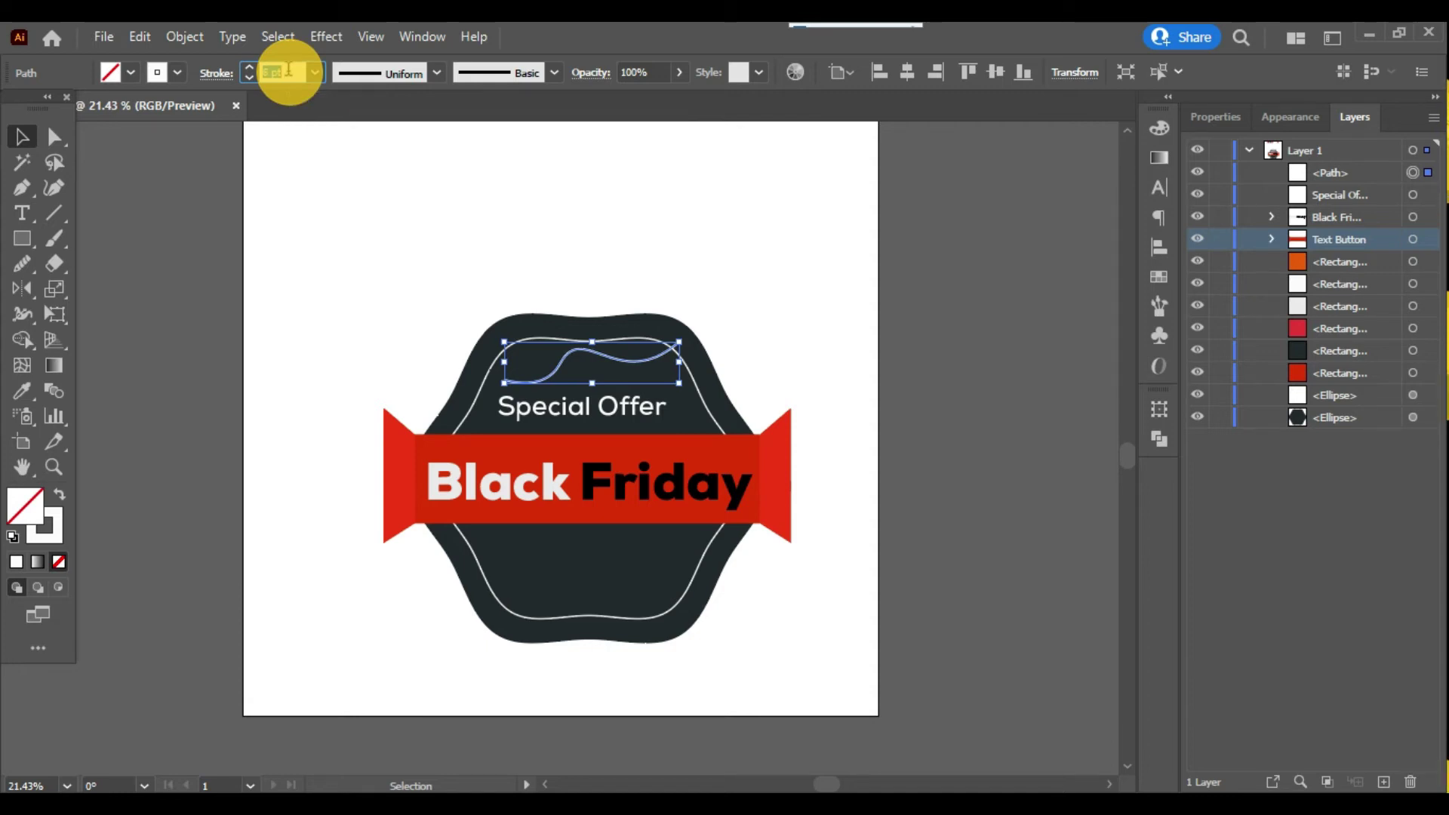
text(8)
click(216, 73)
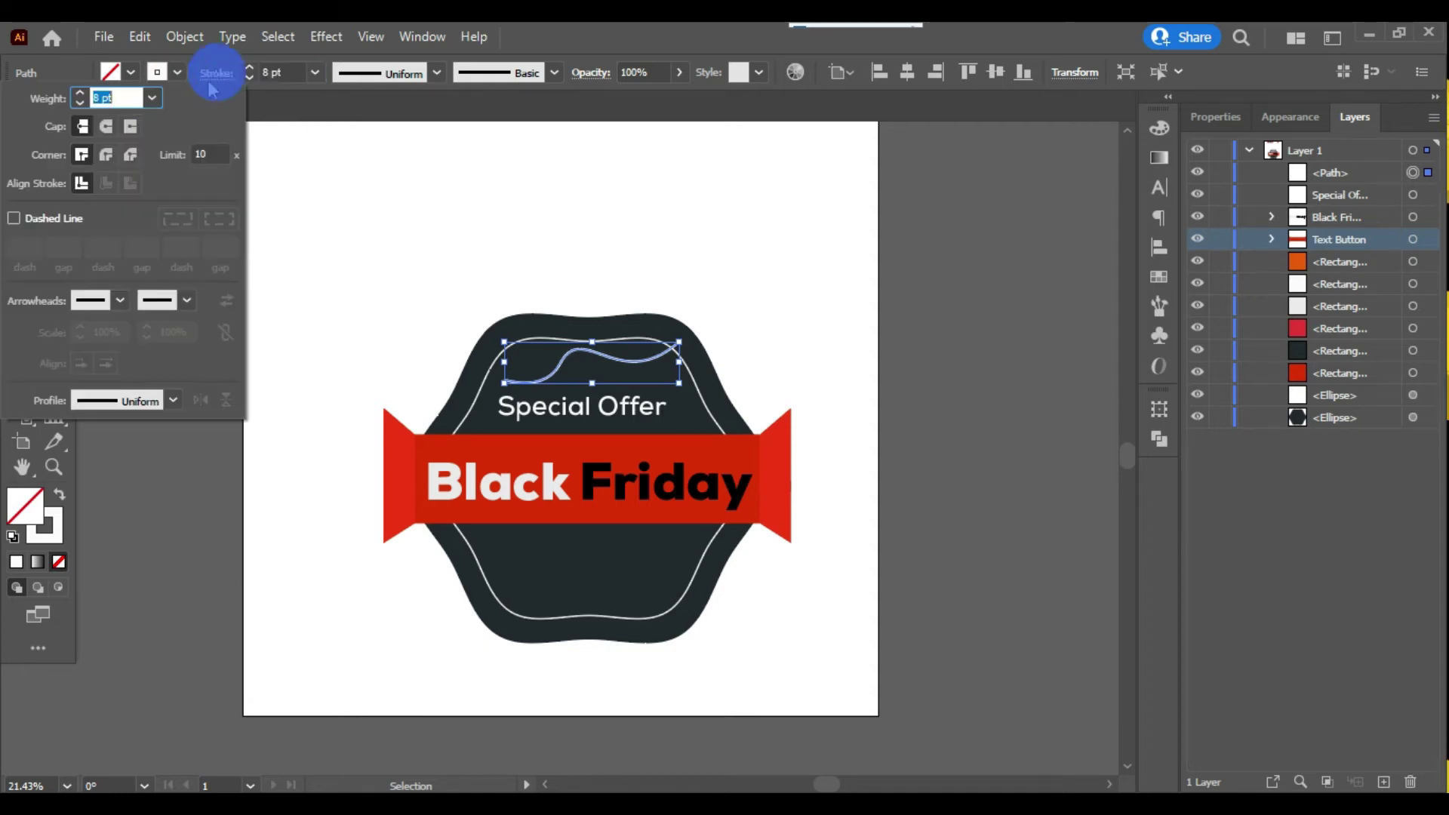
click(106, 126)
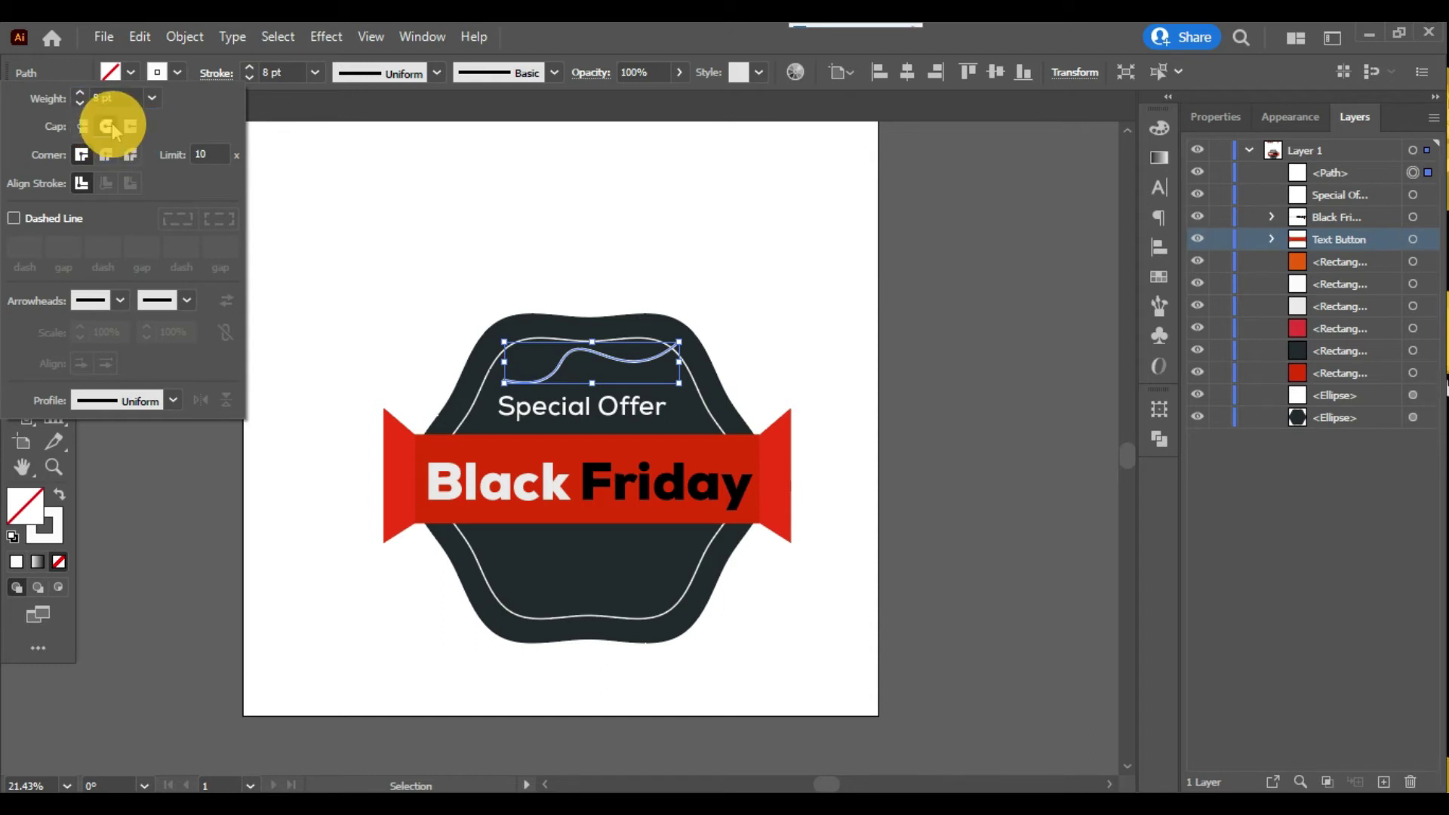
click(25, 140)
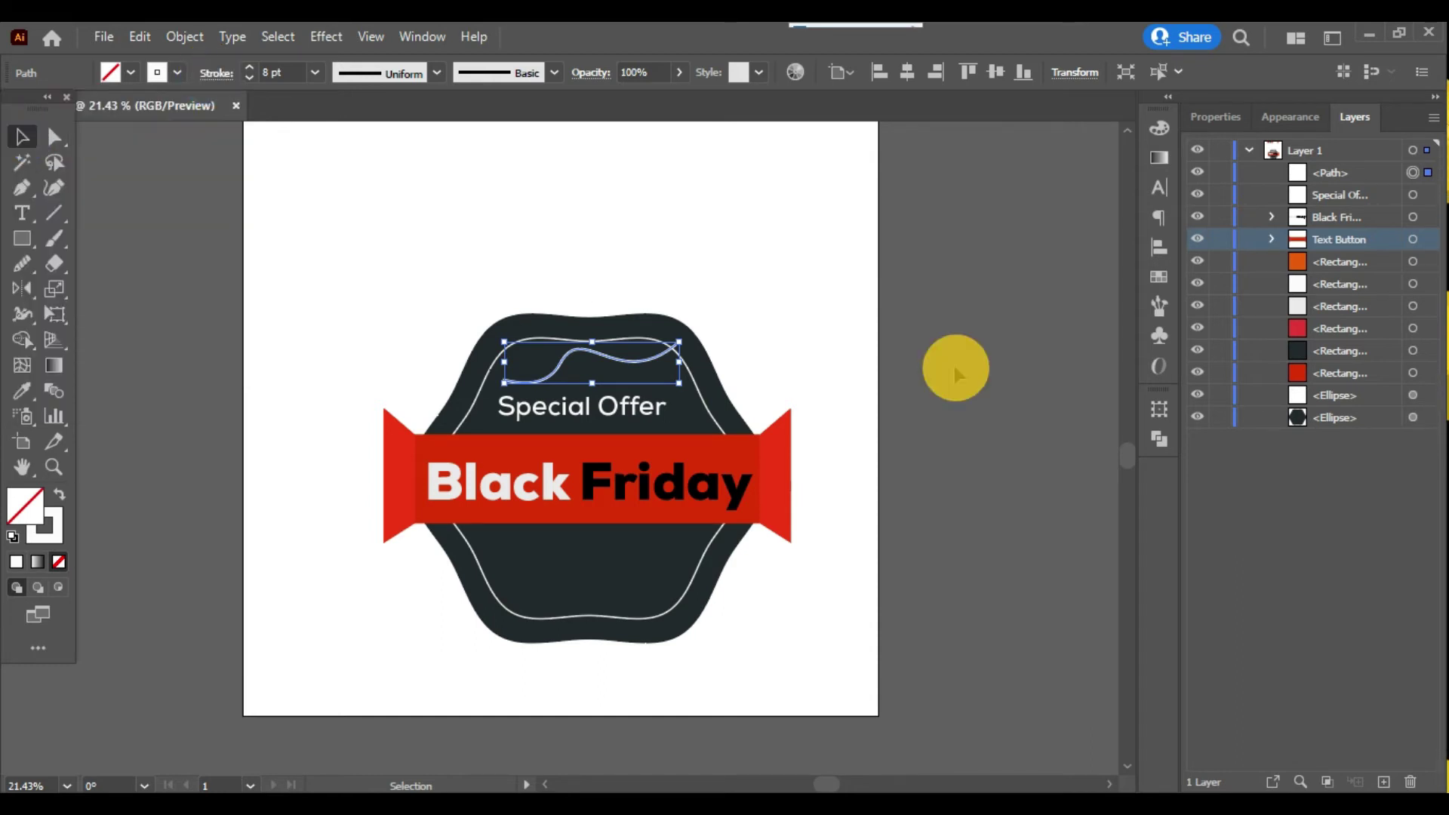
click(955, 370)
Rotate the wavy line by half a turn, make it slightly smaller and flatter, and place it above "Special Offer".
scroll(664, 437, up, 1)
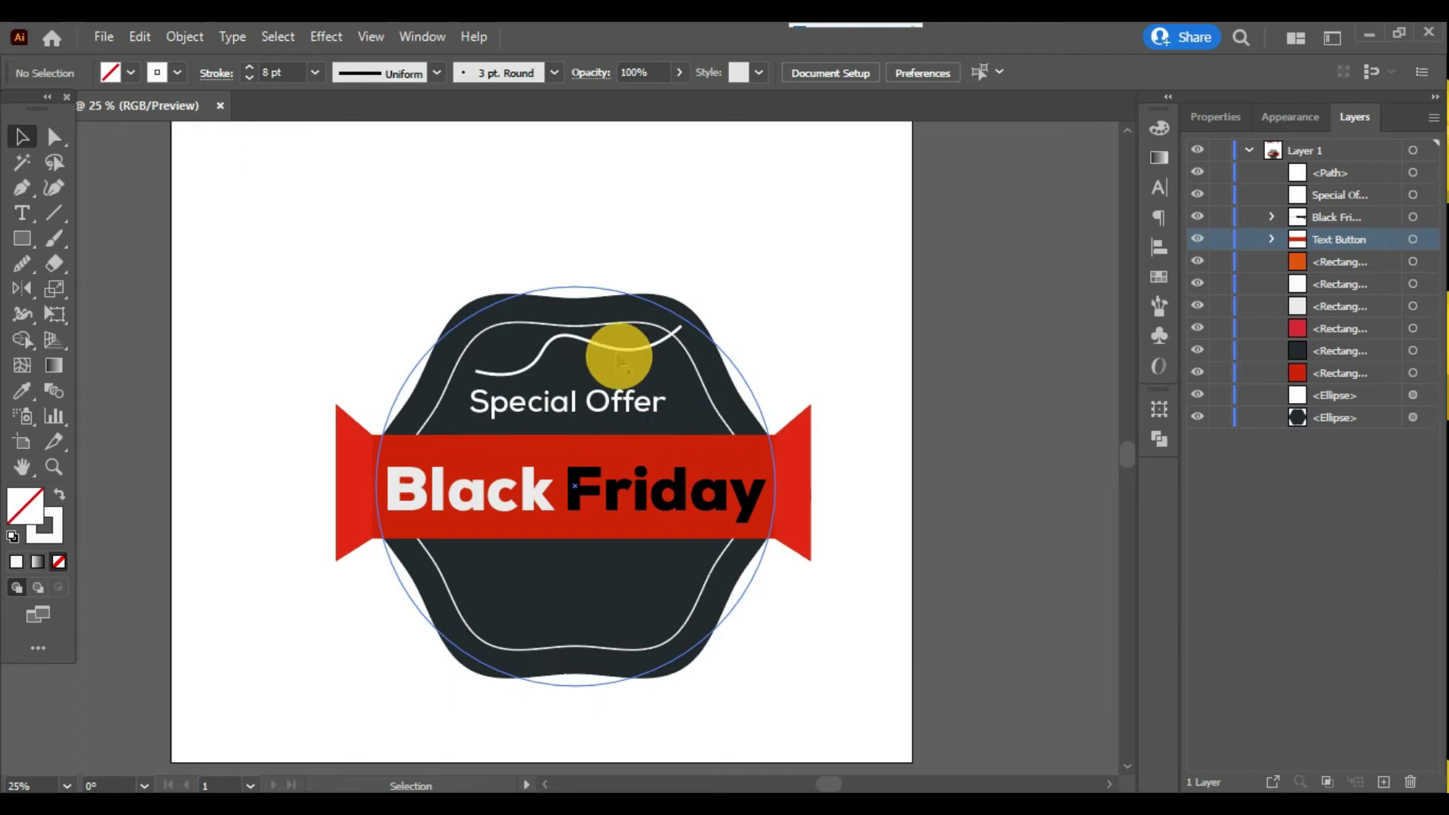
mouse_move(617, 357)
mouse_down()
mouse_move(602, 355)
mouse_move(614, 339)
mouse_move(641, 336)
mouse_move(670, 380)
mouse_move(518, 372)
mouse_up()
click(1067, 314)
mouse_move(617, 365)
mouse_down()
mouse_move(600, 365)
mouse_move(662, 339)
mouse_move(645, 349)
mouse_up()
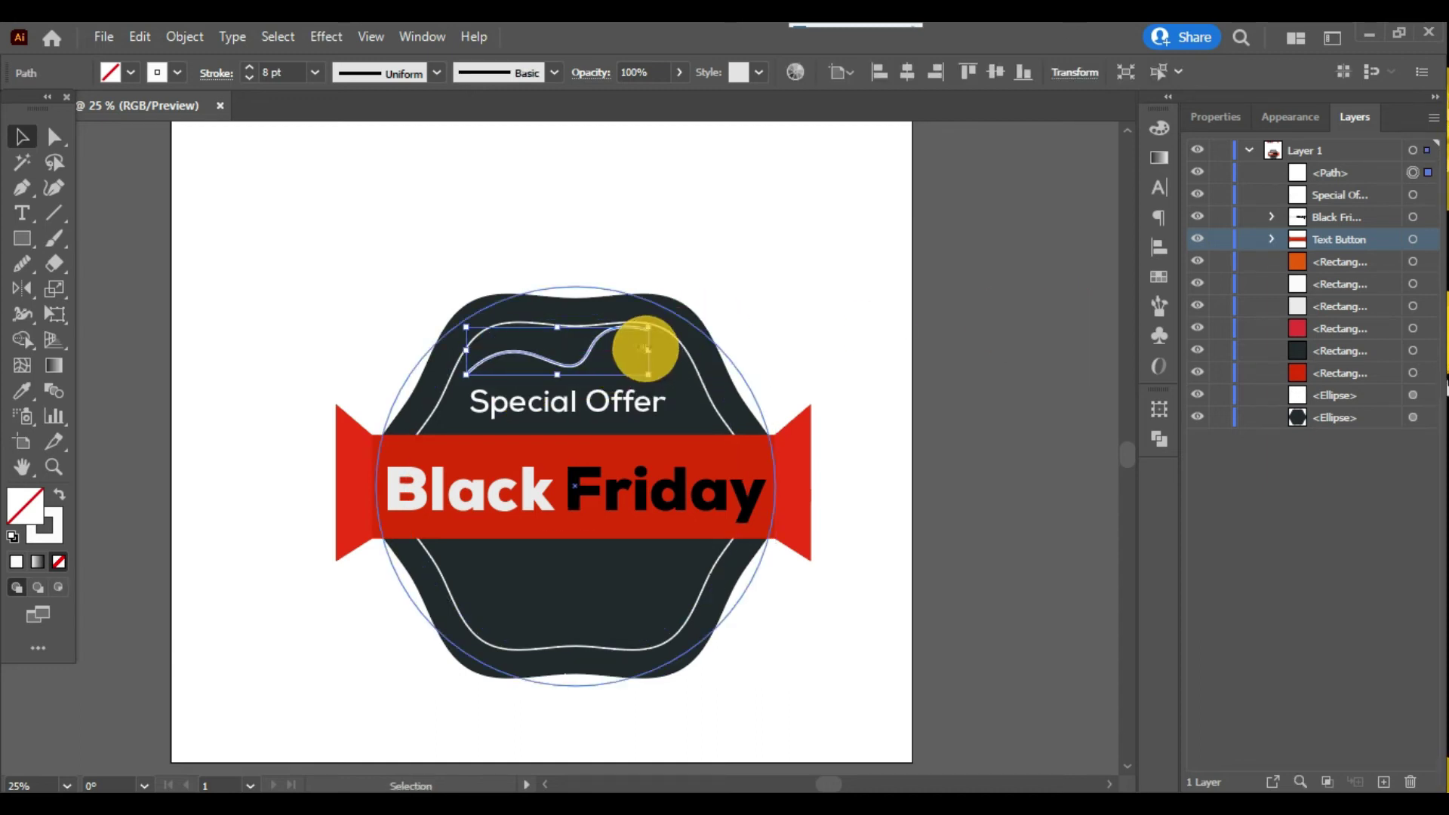
drag(558, 327, 557, 336)
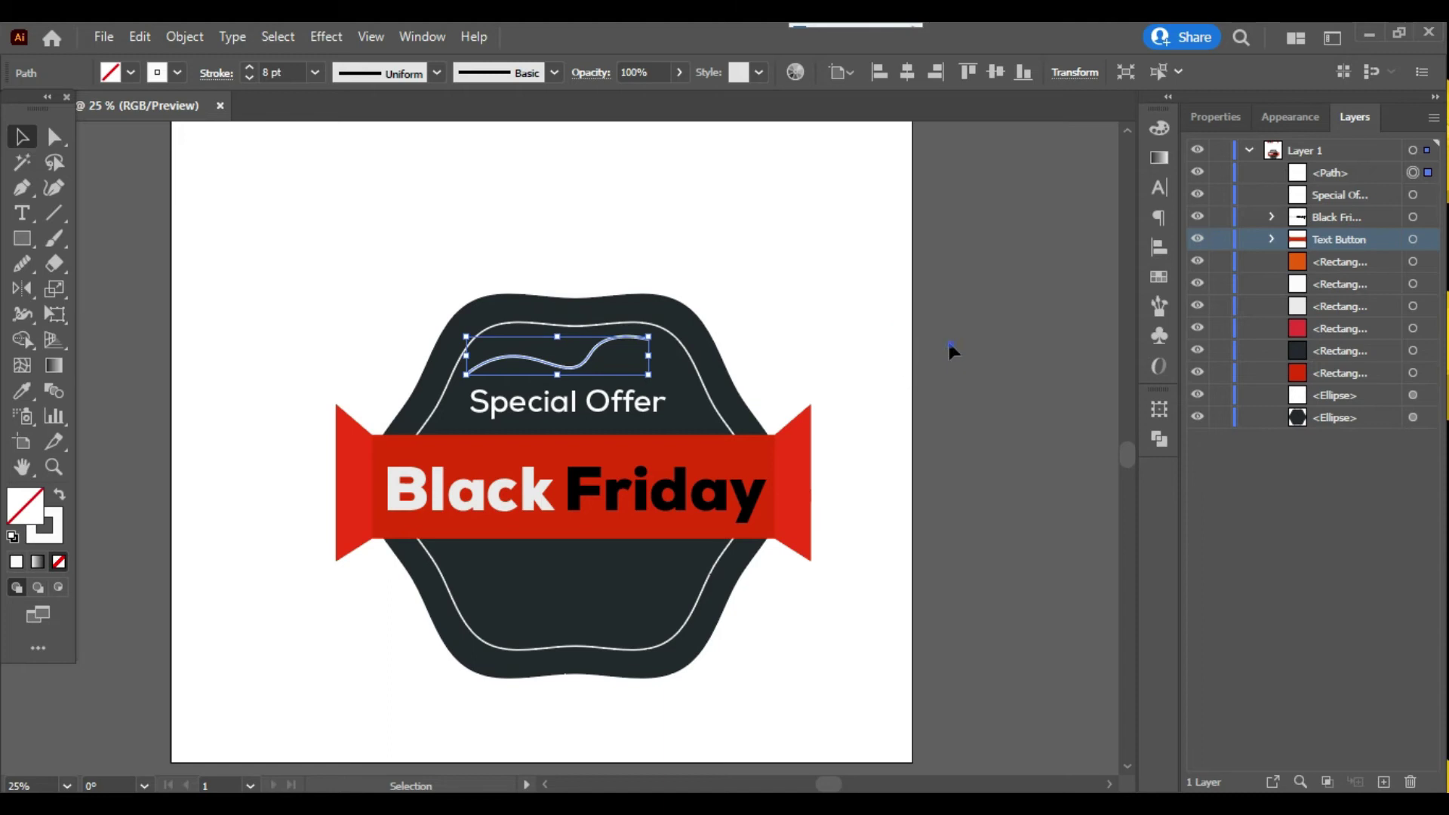
Duplicate the wavy line twice downward to make three evenly stacked lines.
drag(560, 376, 582, 376)
click(893, 423)
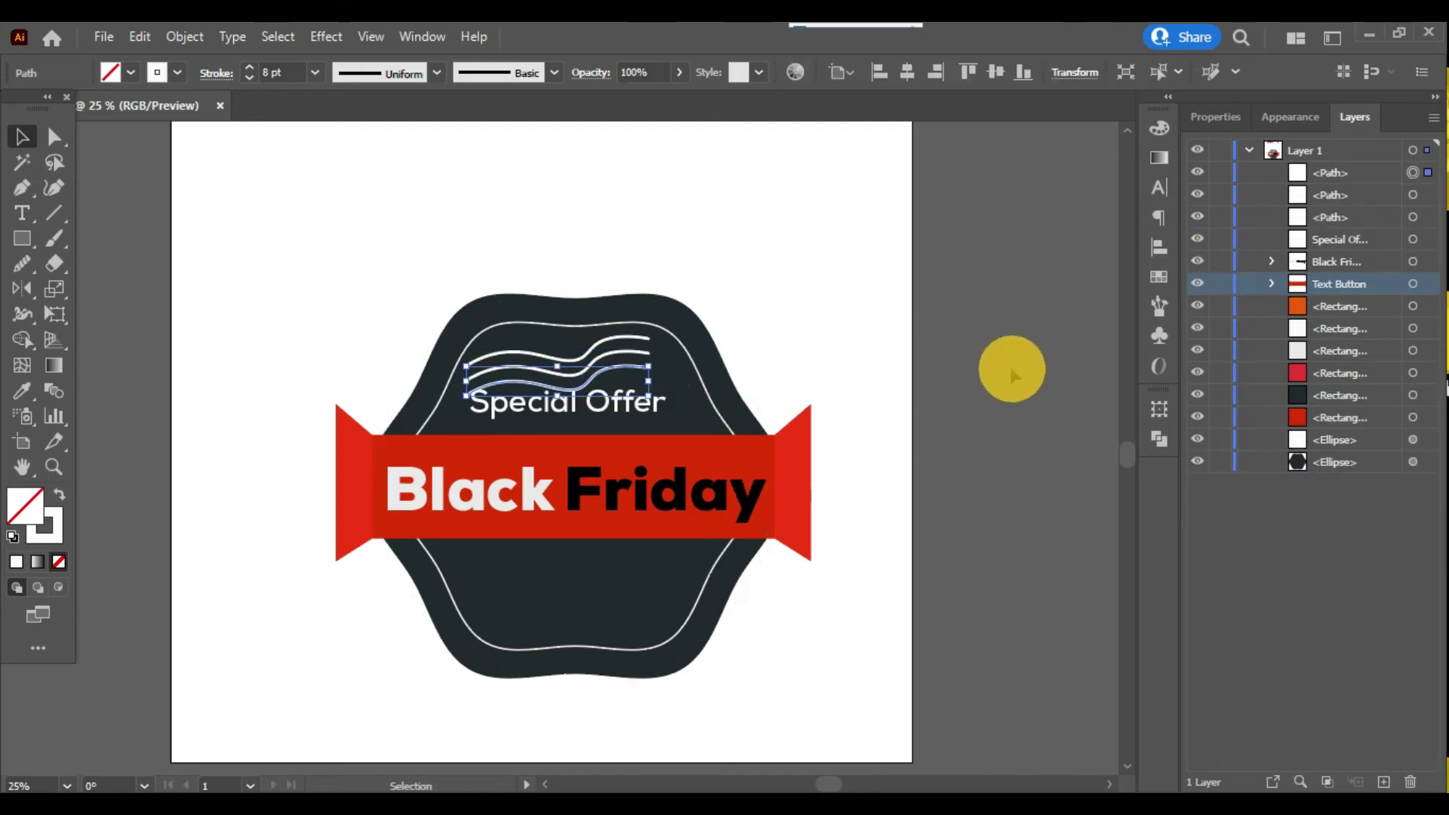
click(1012, 370)
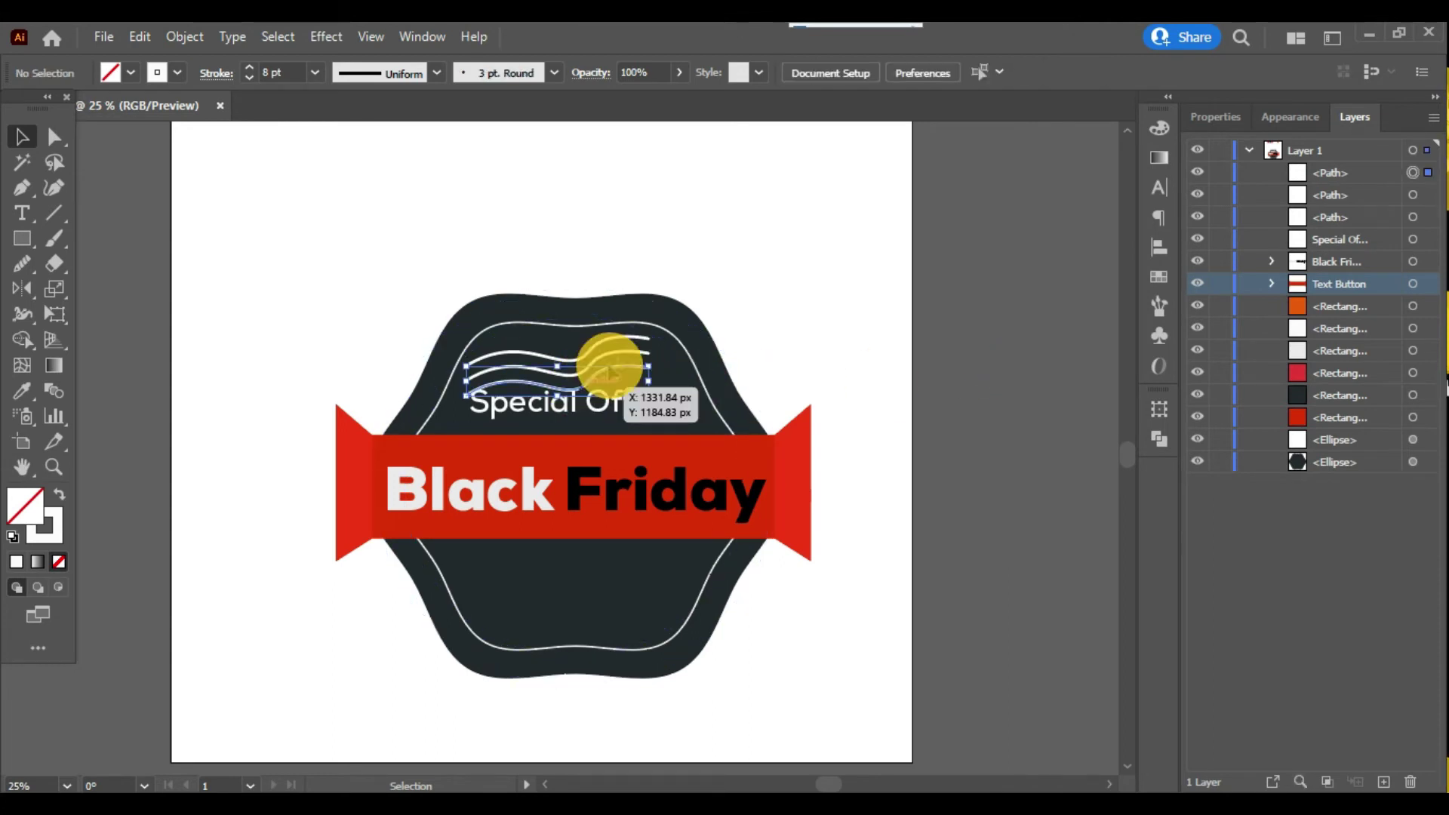
Group the three wavy lines and move the group slightly up inside the badge's inner outline.
drag(642, 313, 619, 374)
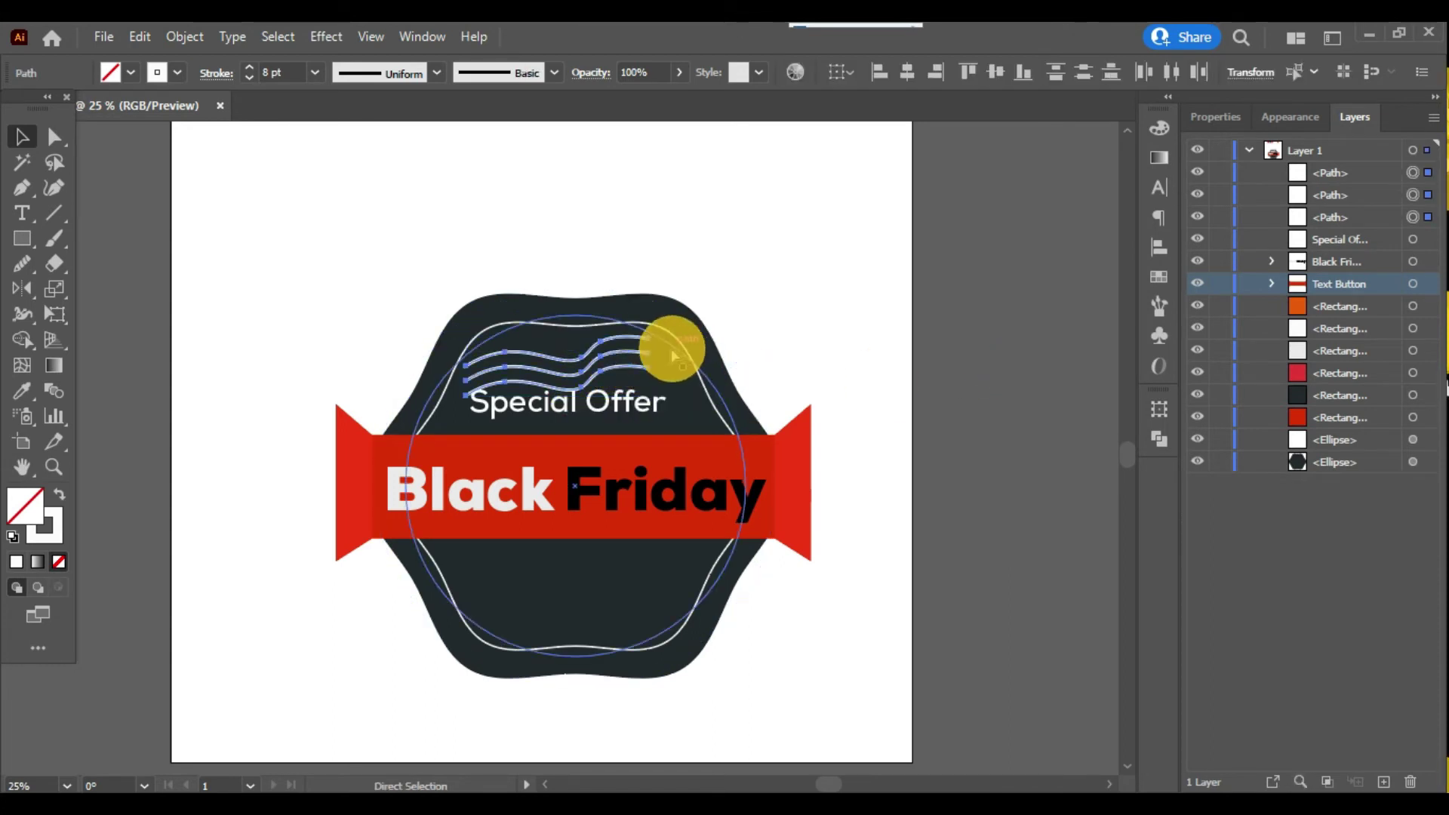
key(ctrl+g)
drag(656, 353, 598, 372)
click(967, 404)
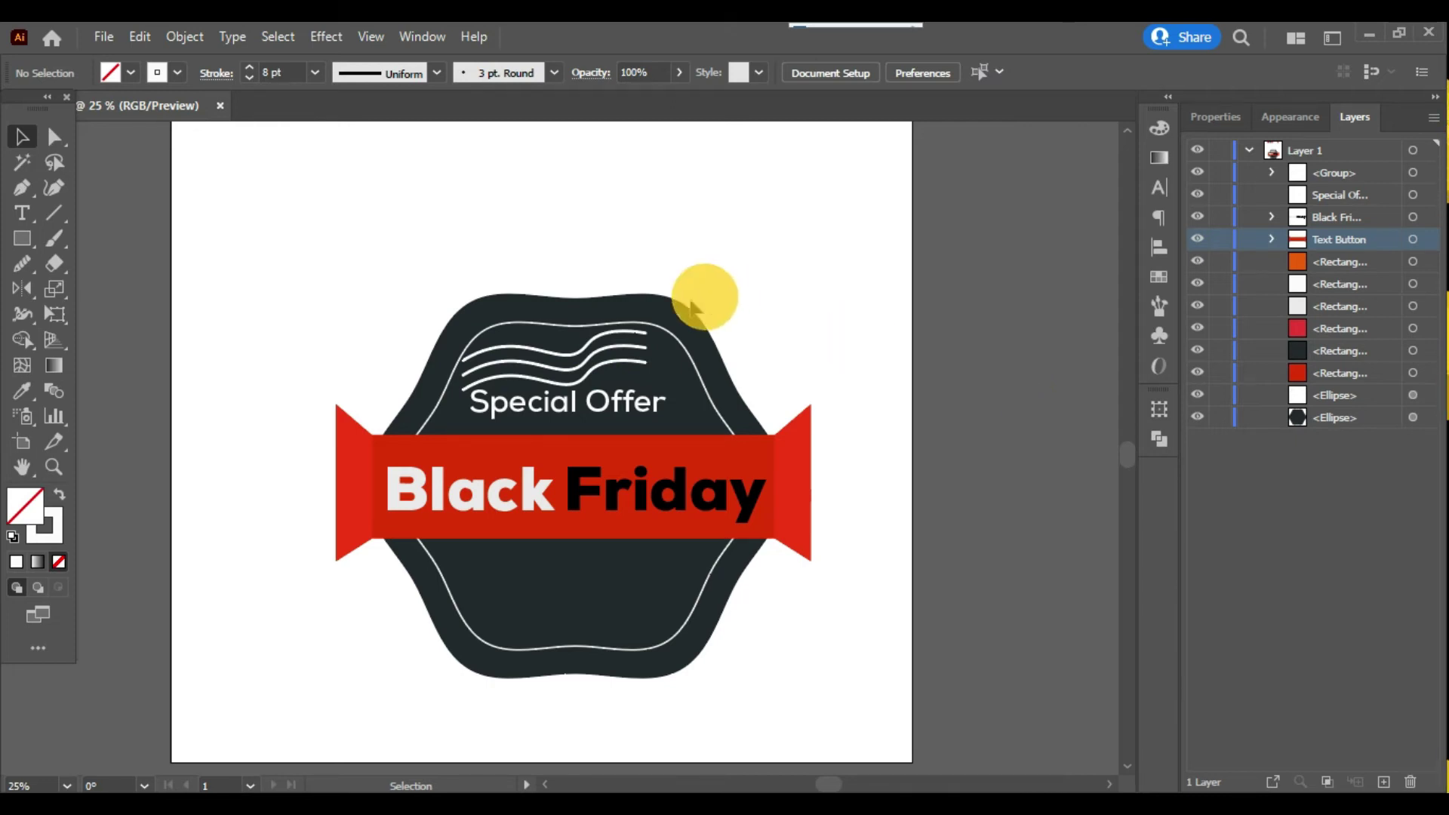
Recolor the stroke of the badge's thin inner outline with the crimson swatch above the artboard.
click(575, 356)
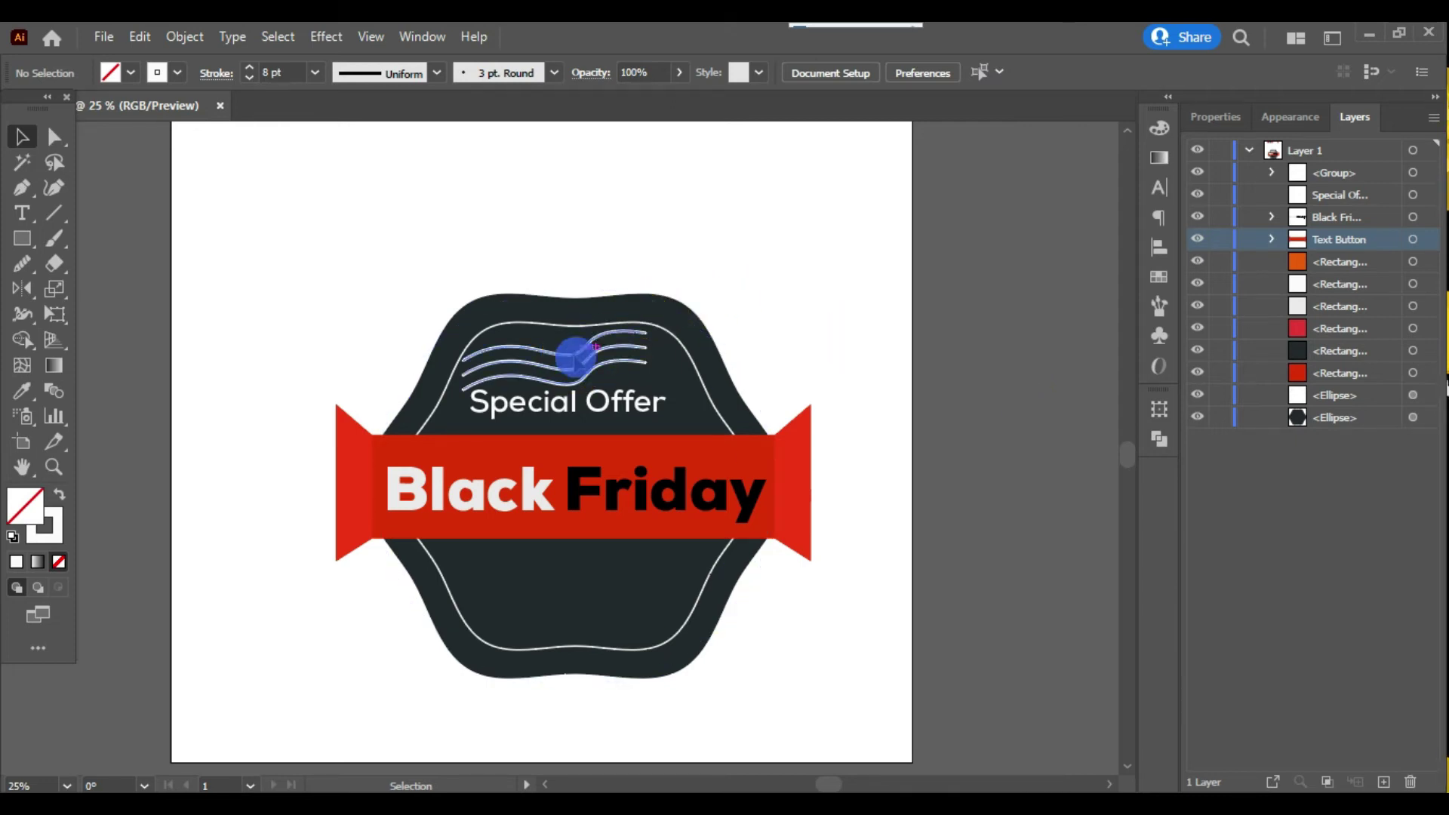
click(711, 383)
scroll(971, 317, up, 2)
click(53, 530)
key(i)
scroll(665, 249, up, 4)
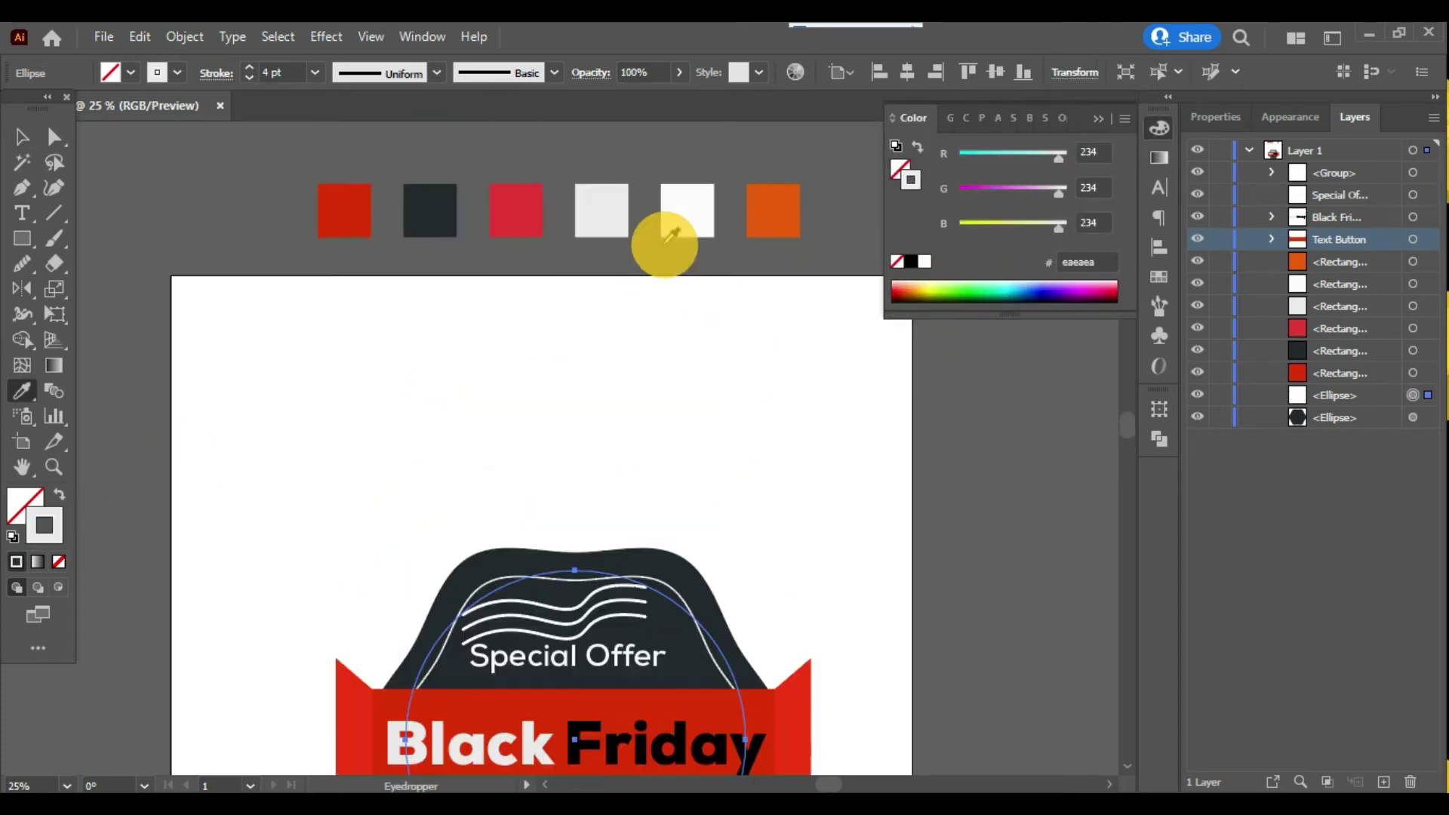
click(518, 243)
scroll(528, 249, down, 3)
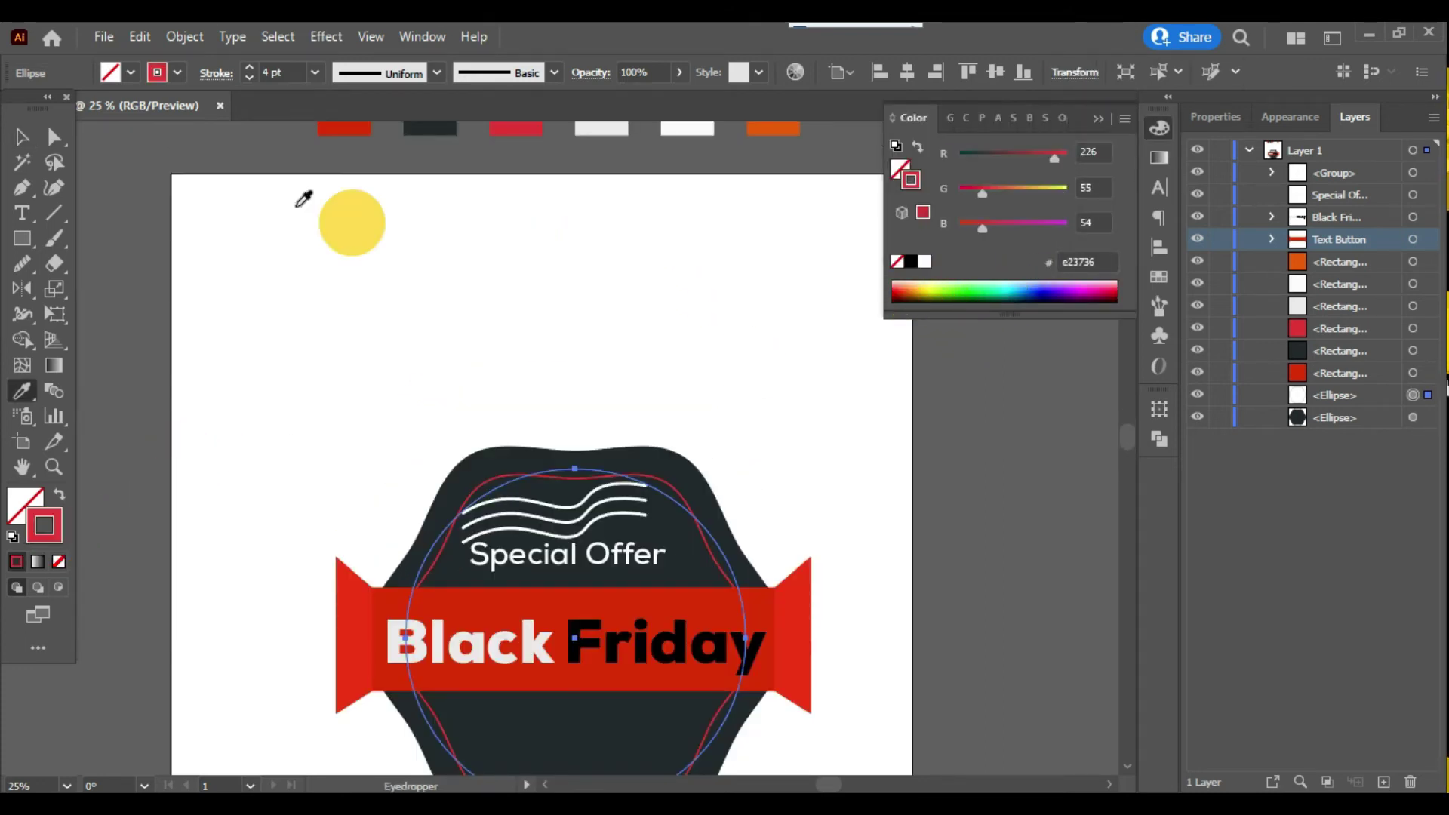
key(v)
scroll(766, 389, down, 3)
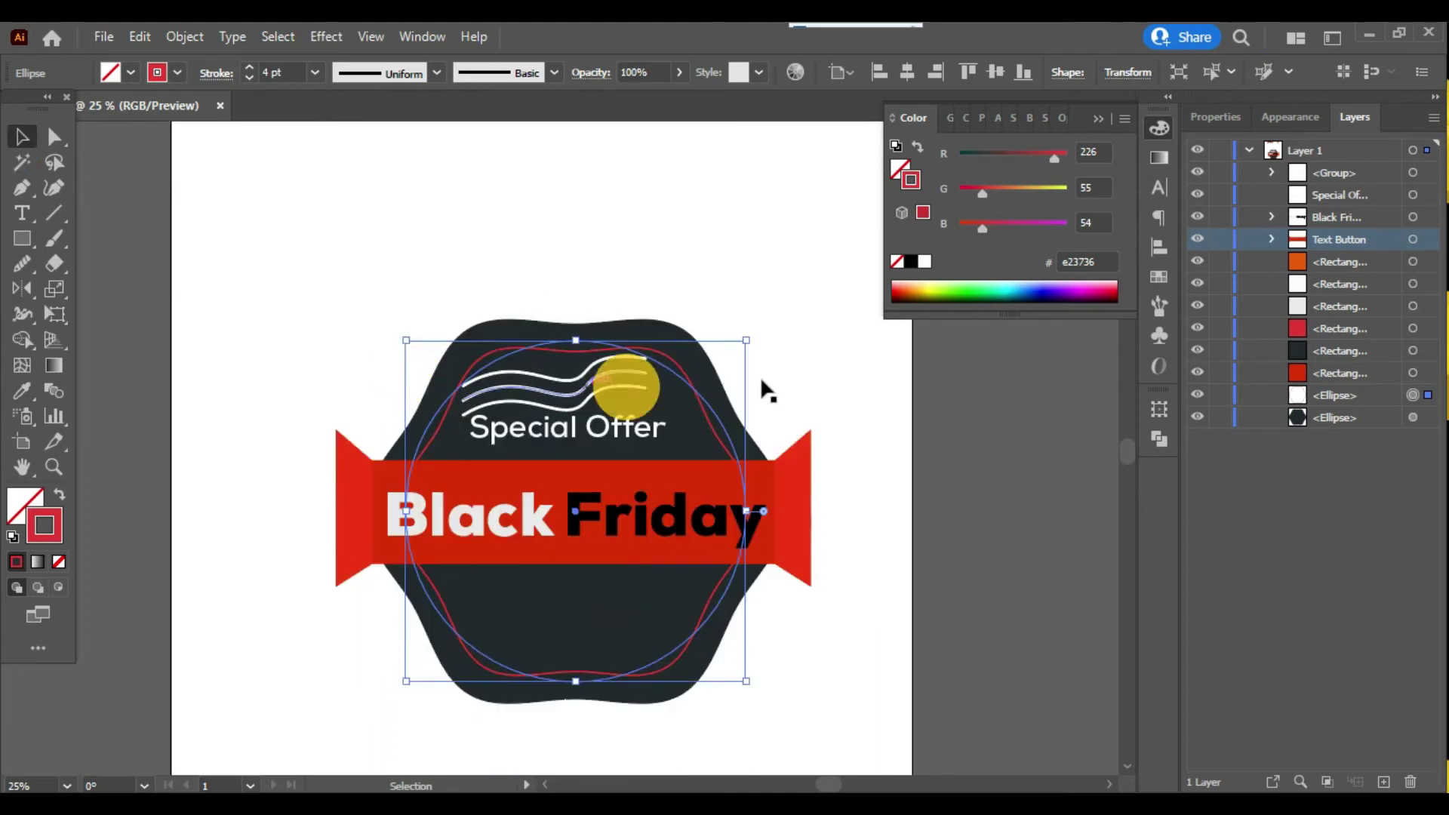
click(1159, 129)
Set the opacity of the wavy line group to 75%.
click(592, 386)
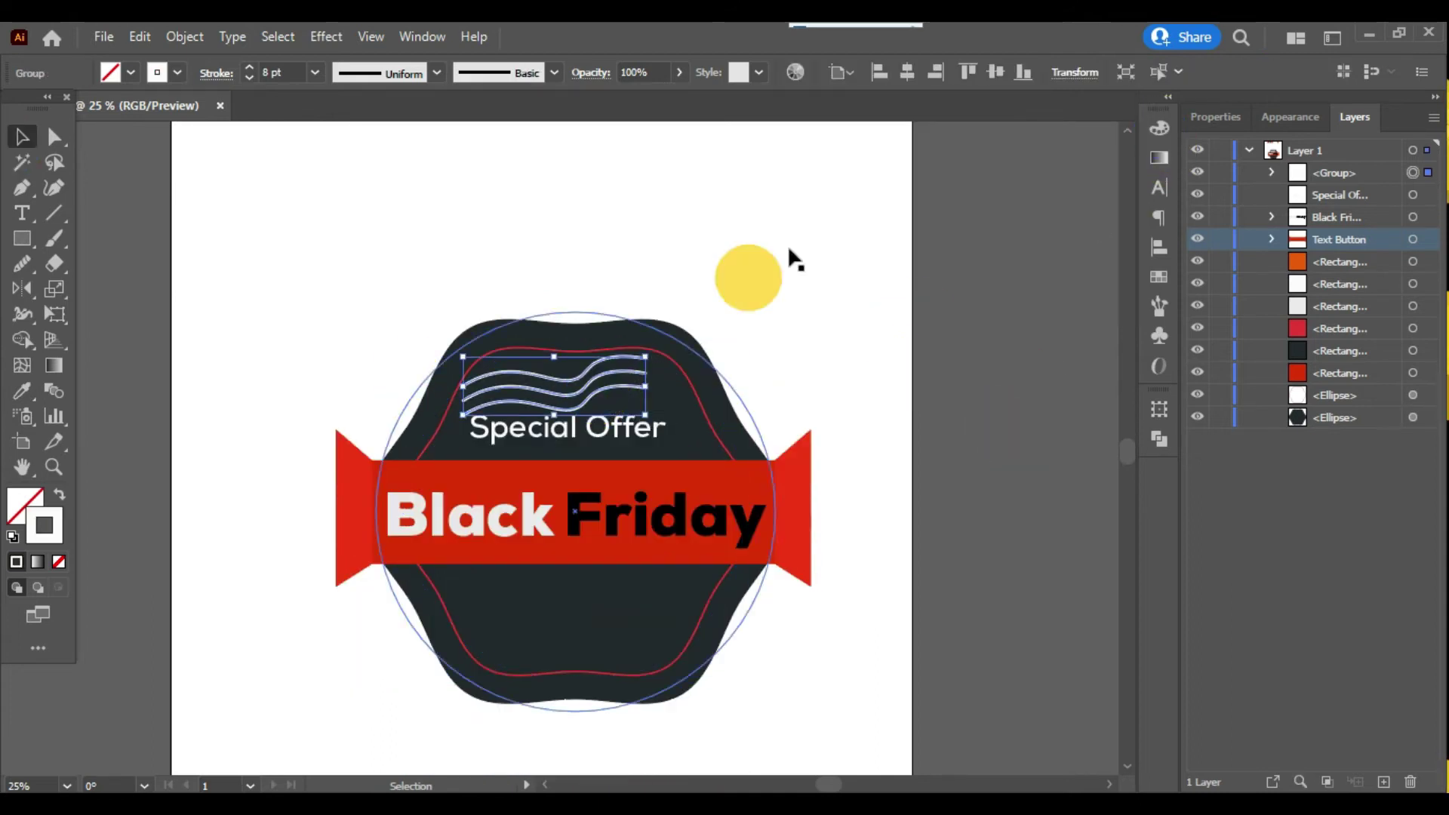
click(645, 72)
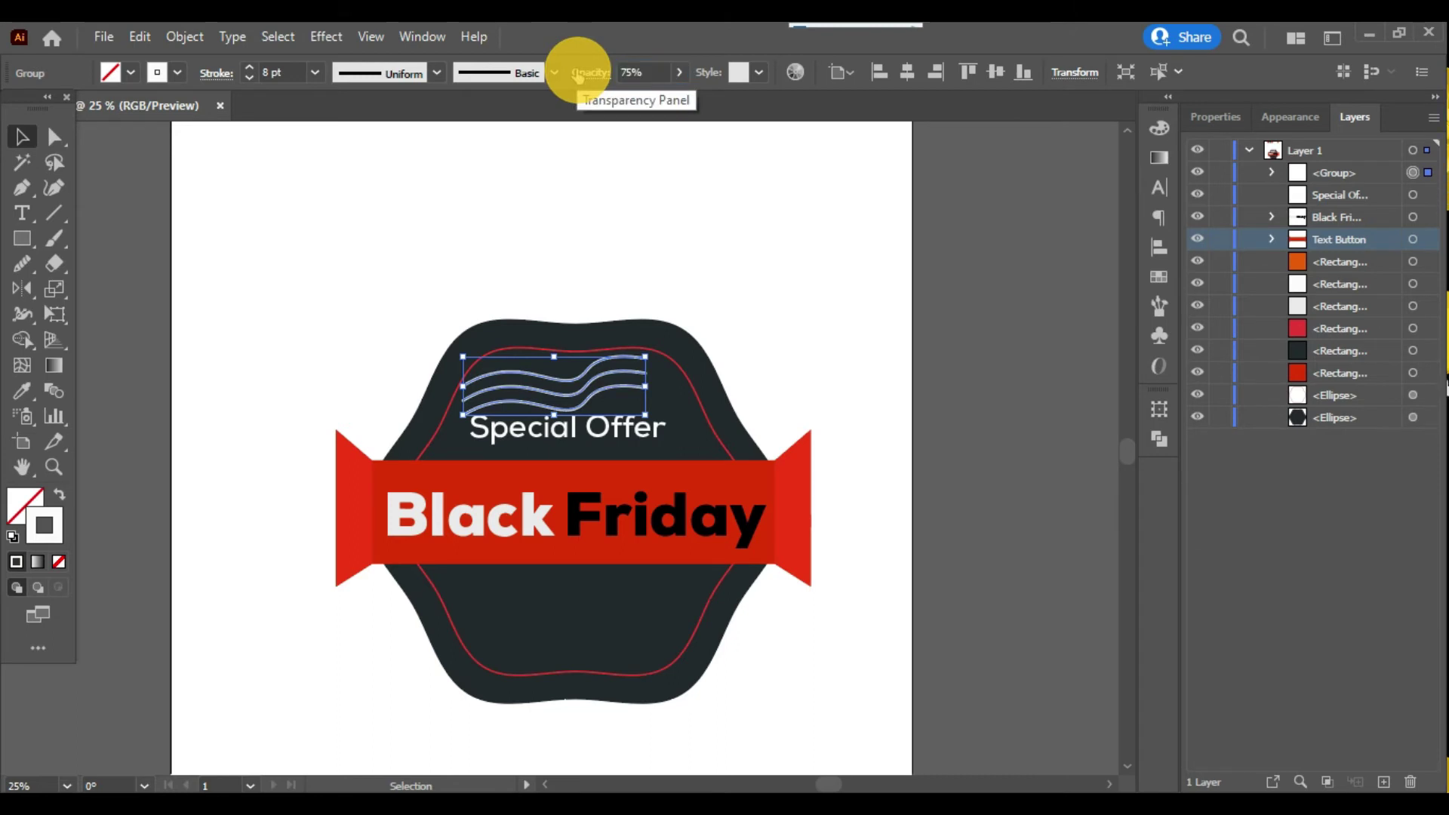
click(1002, 411)
Try the Multiply and Overlay blend modes on the wavy line group, and return it to Normal.
click(592, 382)
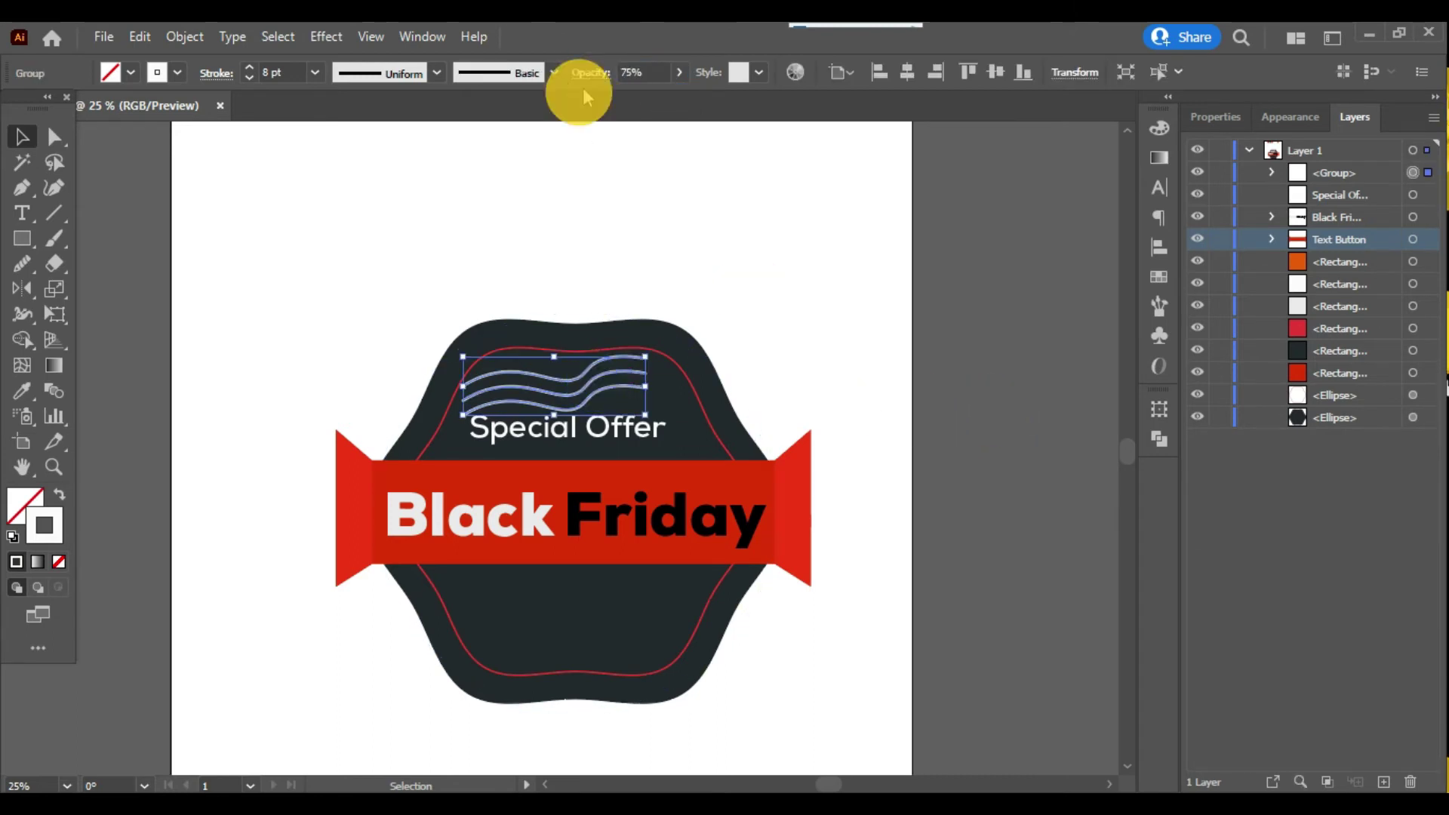
click(592, 73)
click(422, 106)
click(414, 178)
click(982, 363)
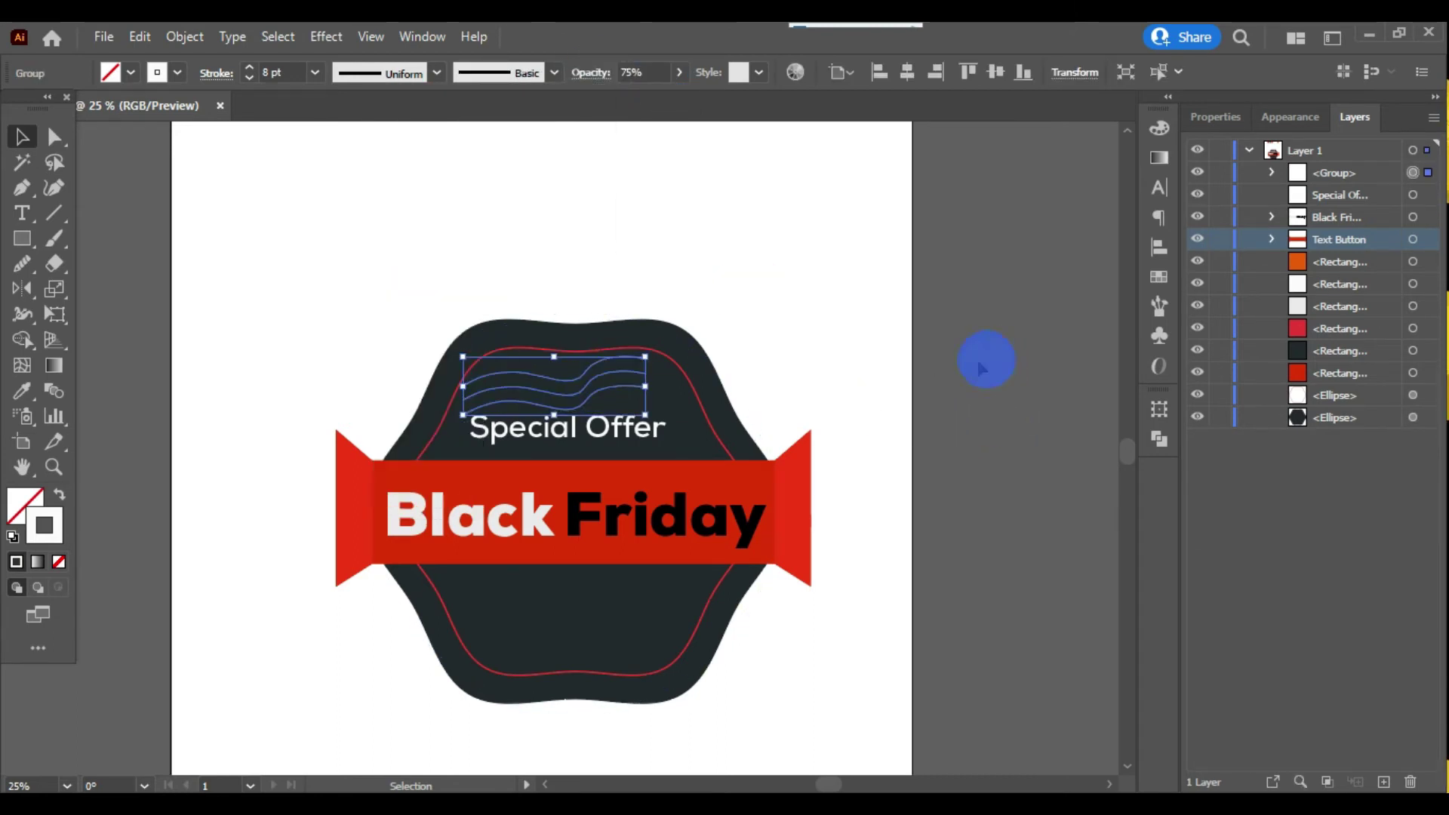
click(591, 73)
click(423, 107)
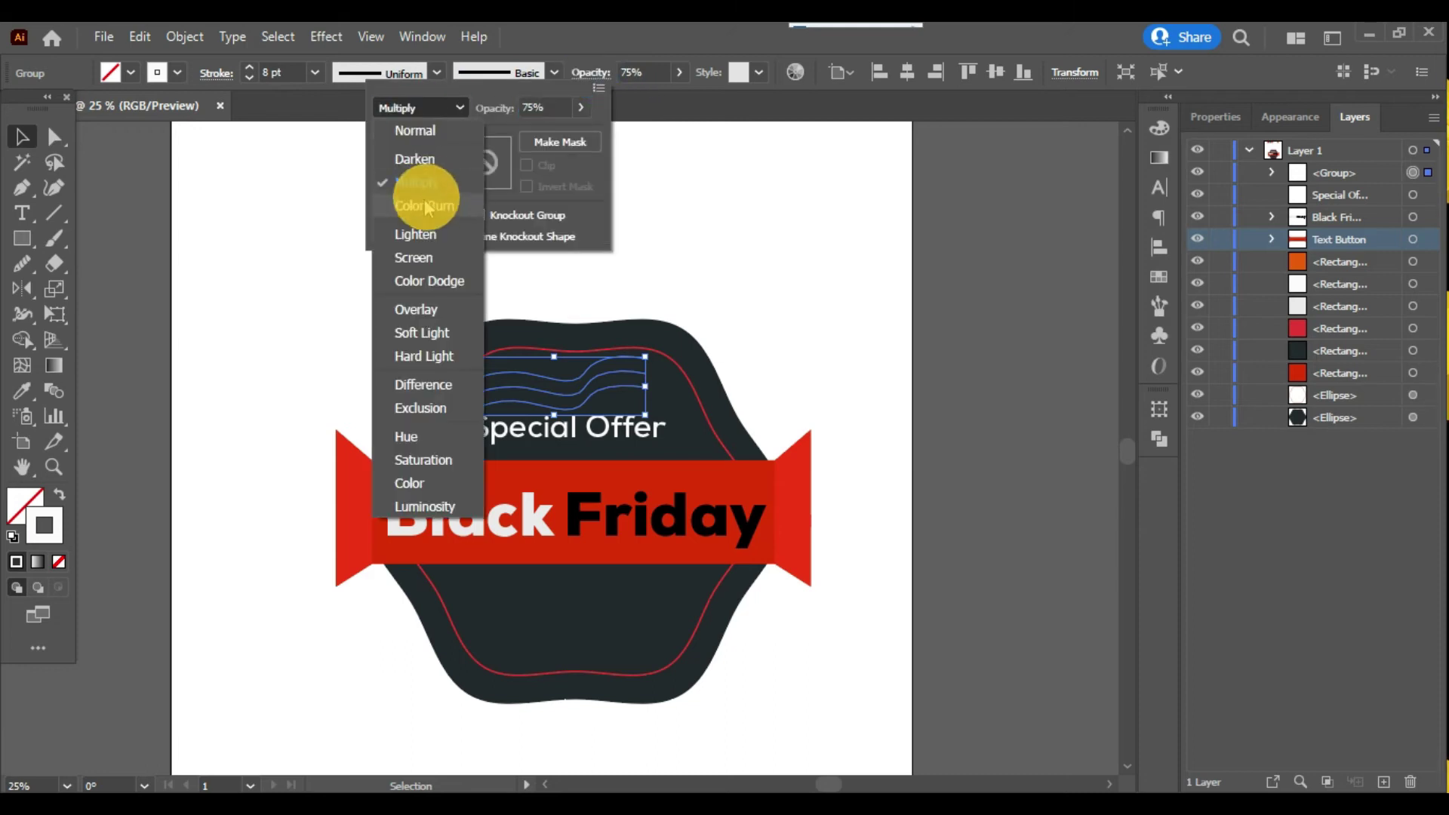
click(416, 310)
click(440, 107)
click(426, 131)
key(Return)
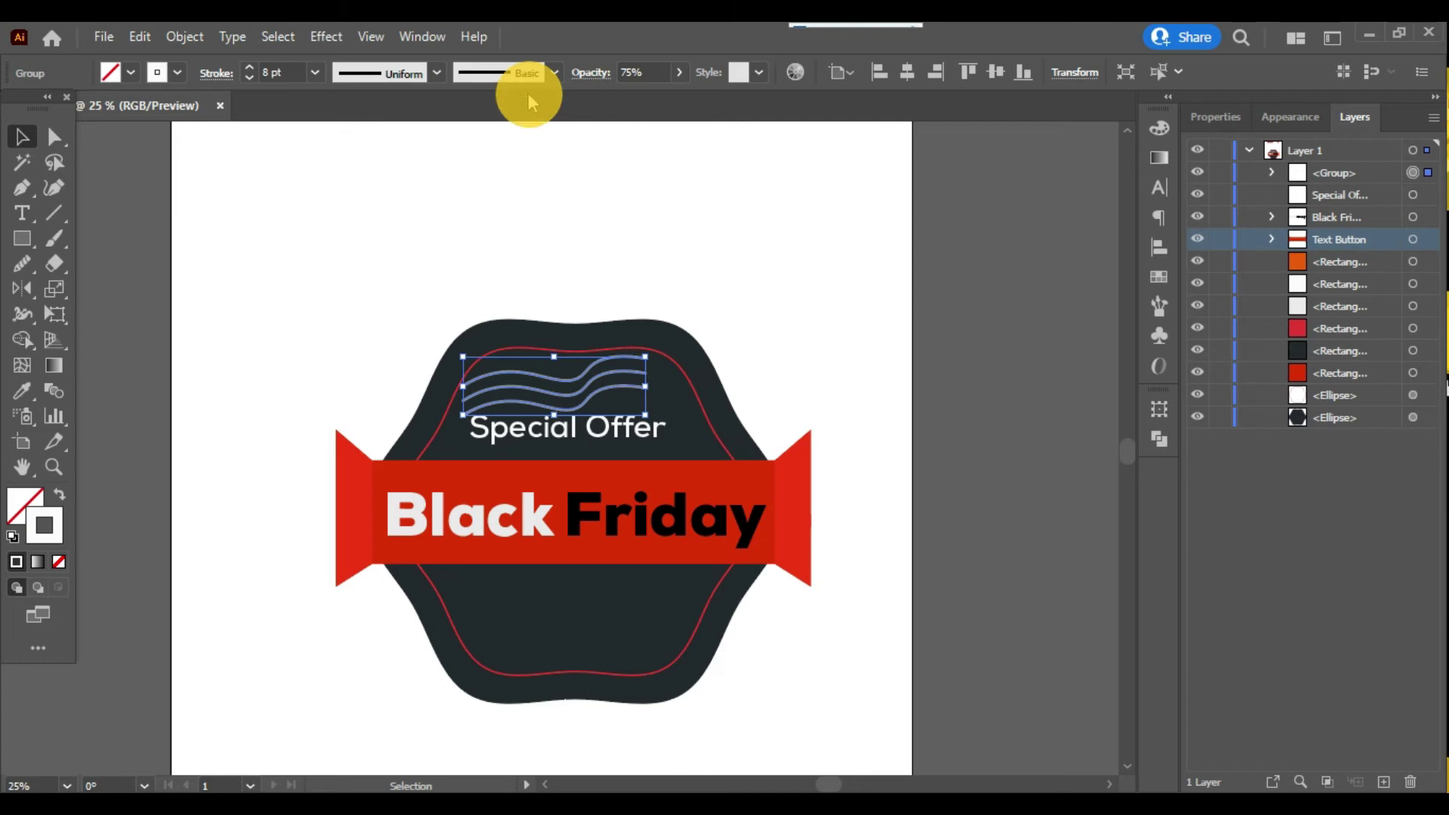
Set the wavy line group's opacity to 50% and shift the group slightly right above "Special Offer".
click(1013, 395)
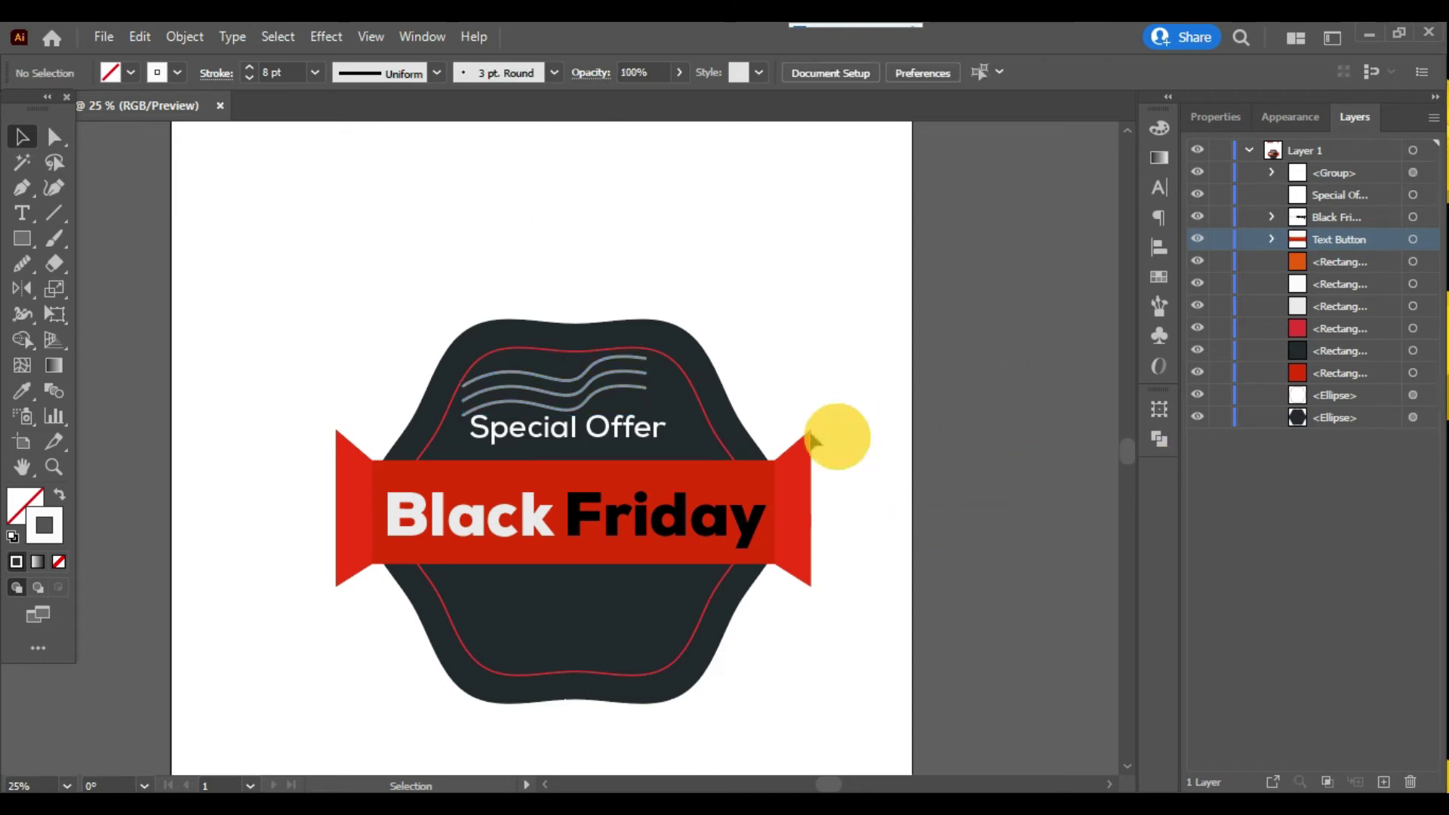
click(562, 396)
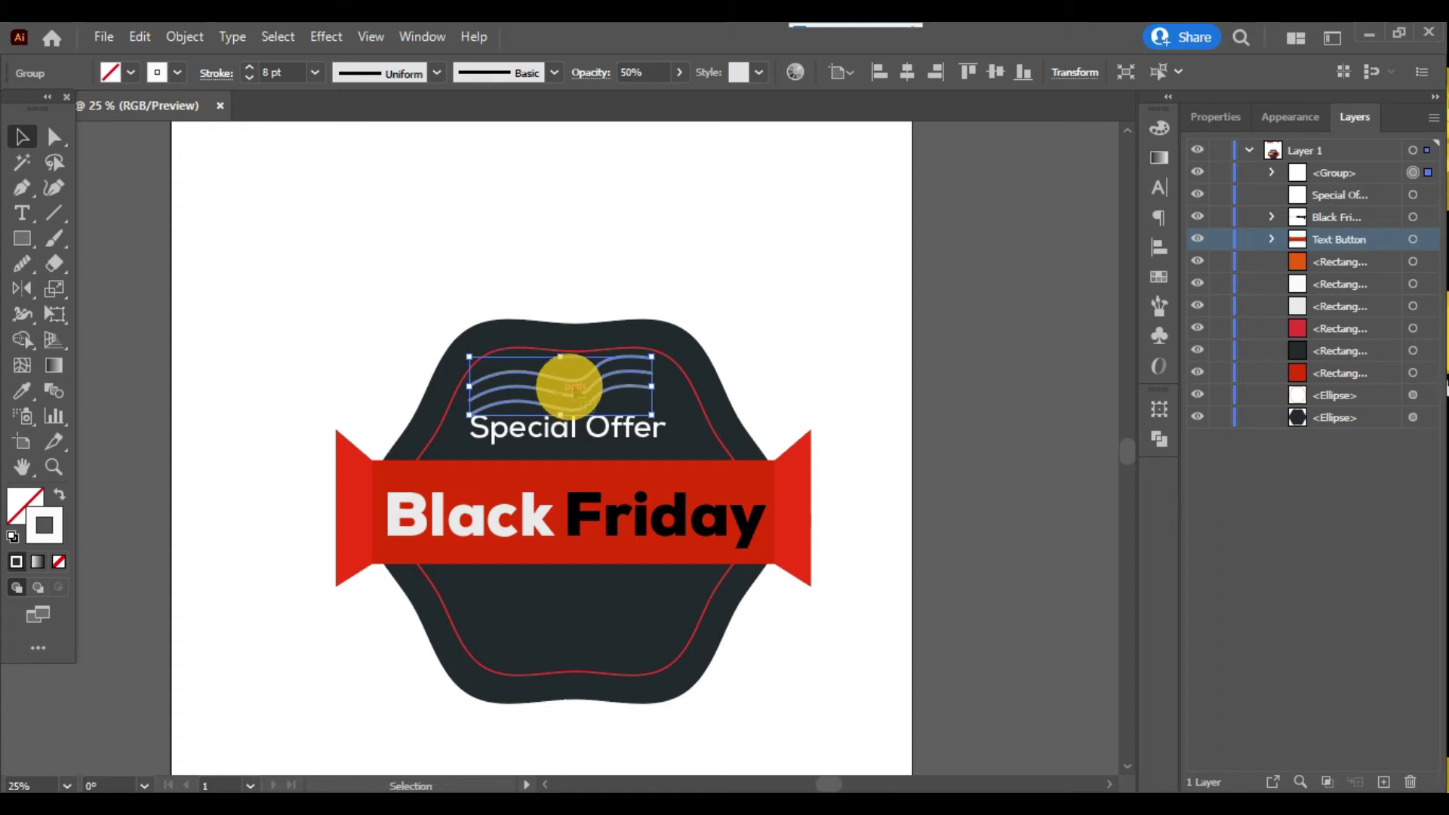
Copy "Upto" from the Notepad file and place it as a new text object on the badge below the ribbon.
click(740, 296)
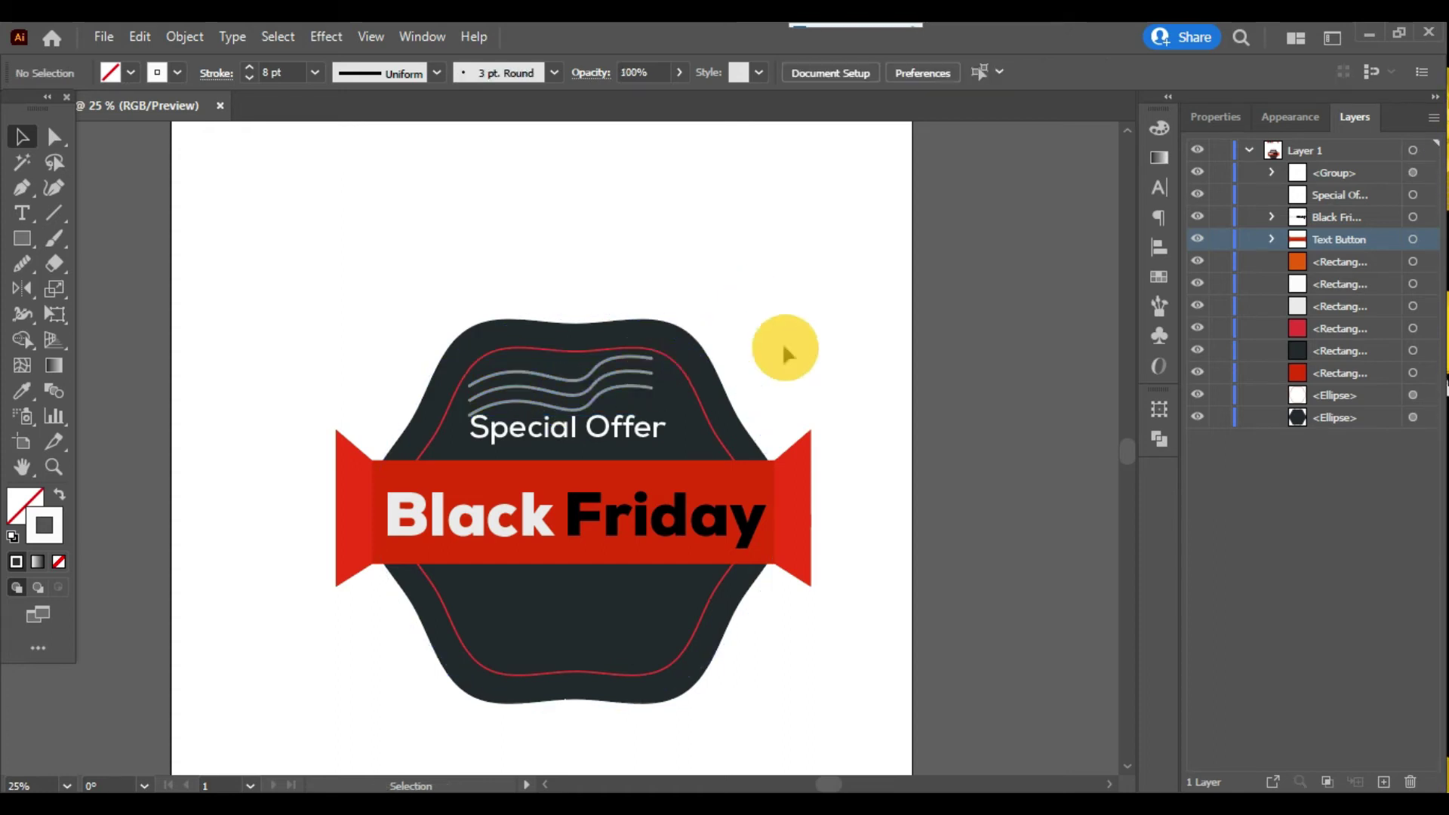
scroll(906, 301, down, 3)
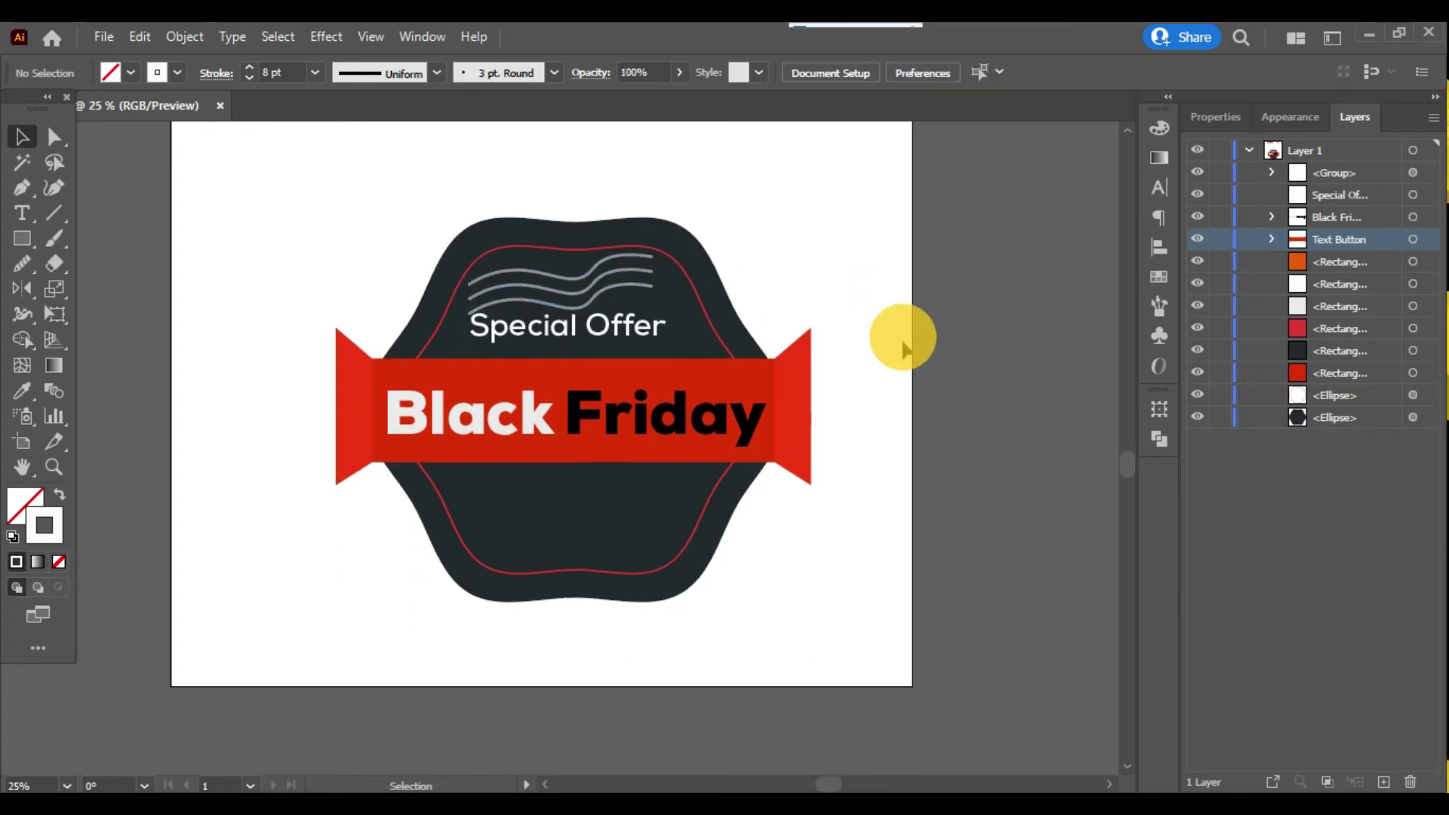
key(alt+Tab)
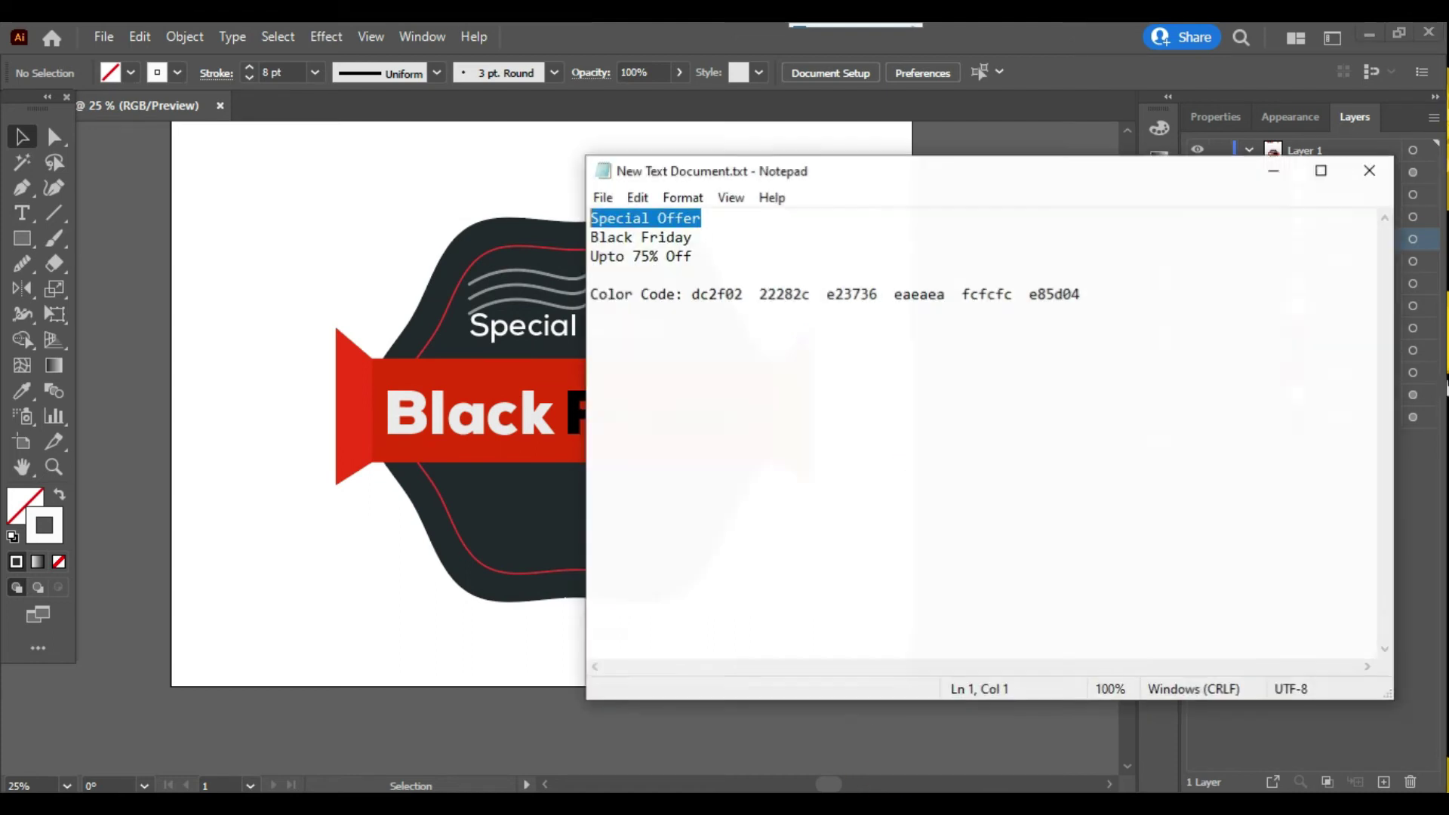
drag(702, 254, 589, 253)
key(ctrl+c)
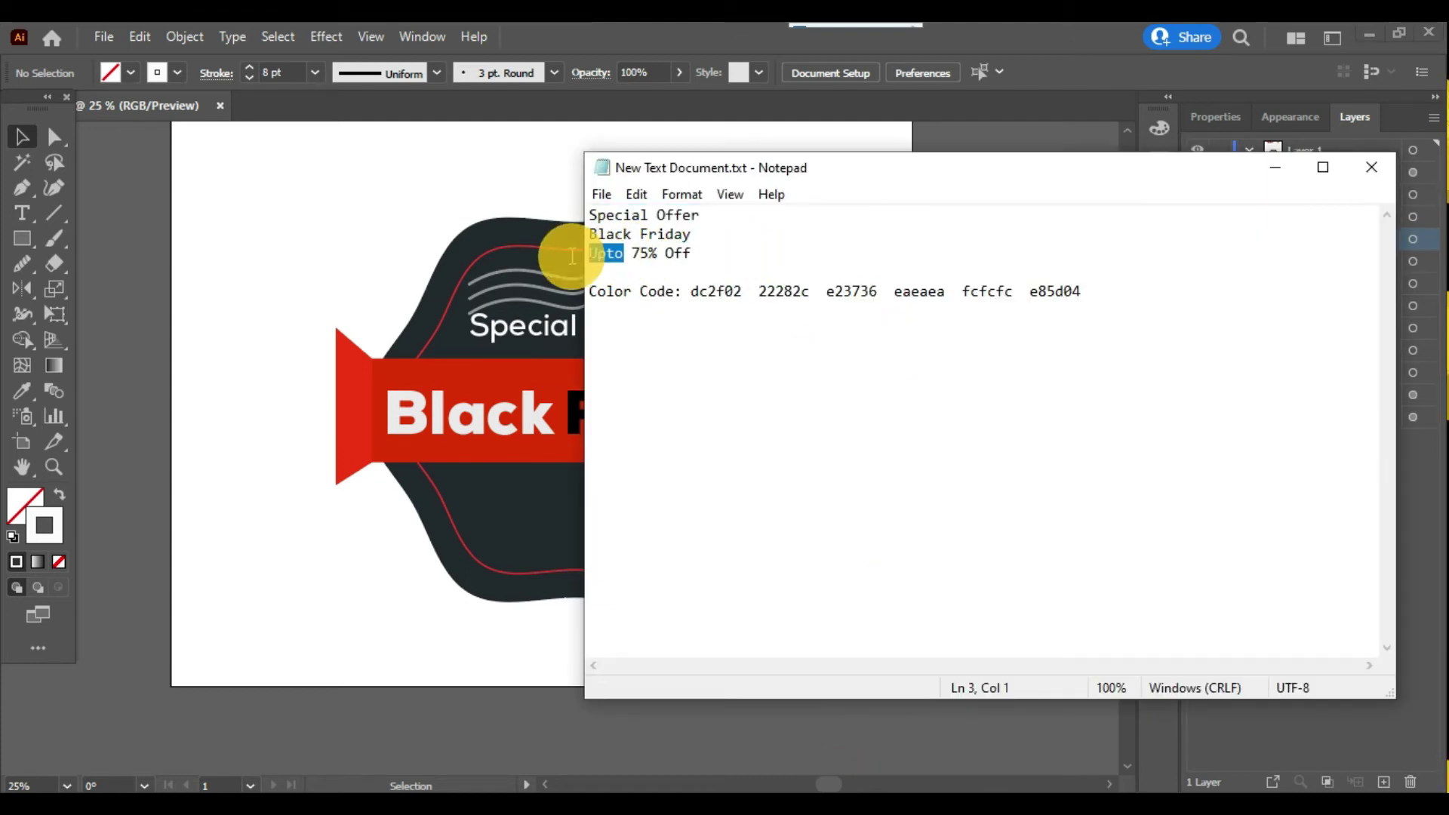
click(1276, 167)
click(22, 213)
click(489, 513)
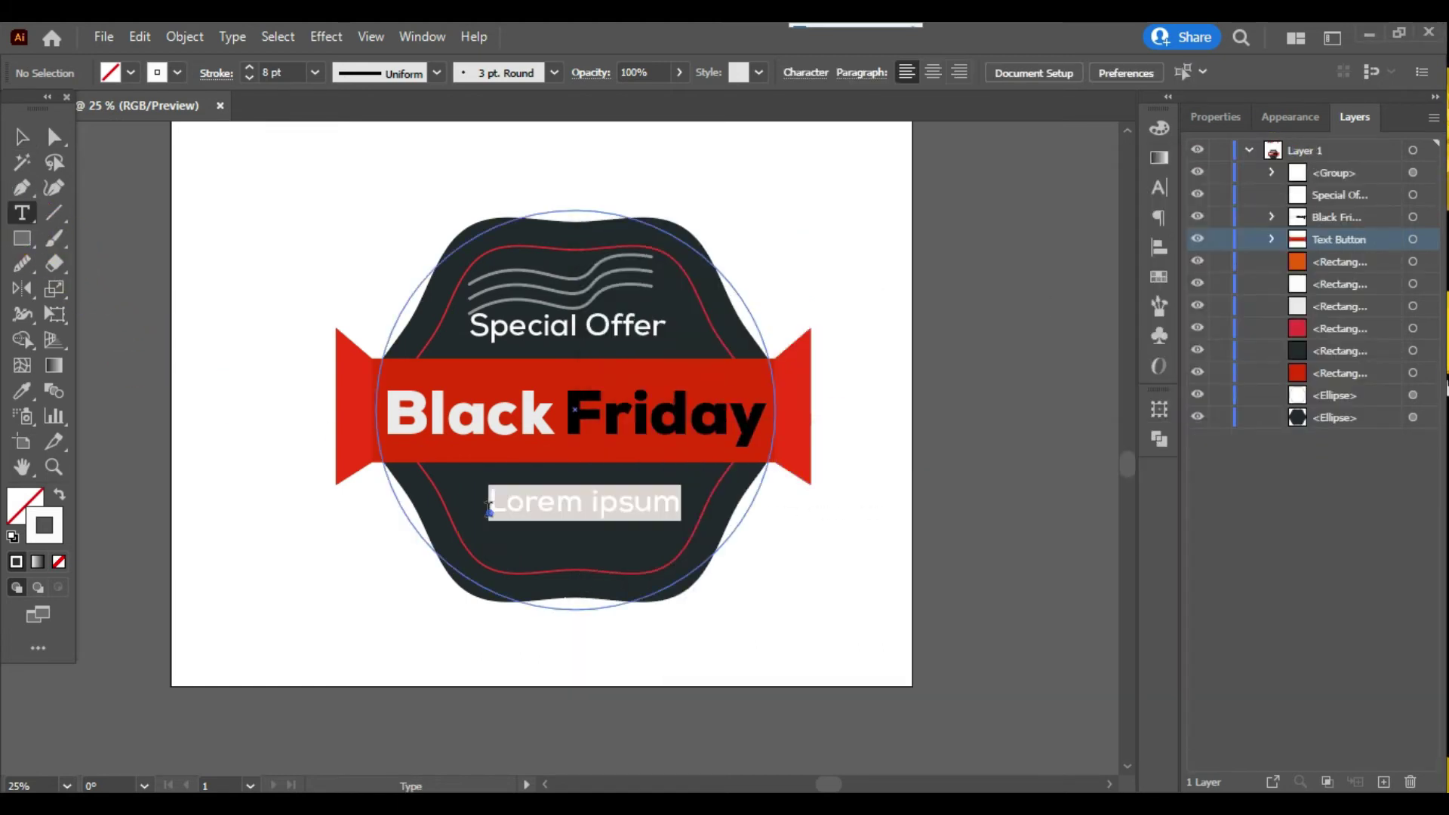
key(ctrl+v)
Give the "Upto" text the light gray fill of the word "Black" and remove its stroke.
click(25, 140)
key(i)
click(510, 422)
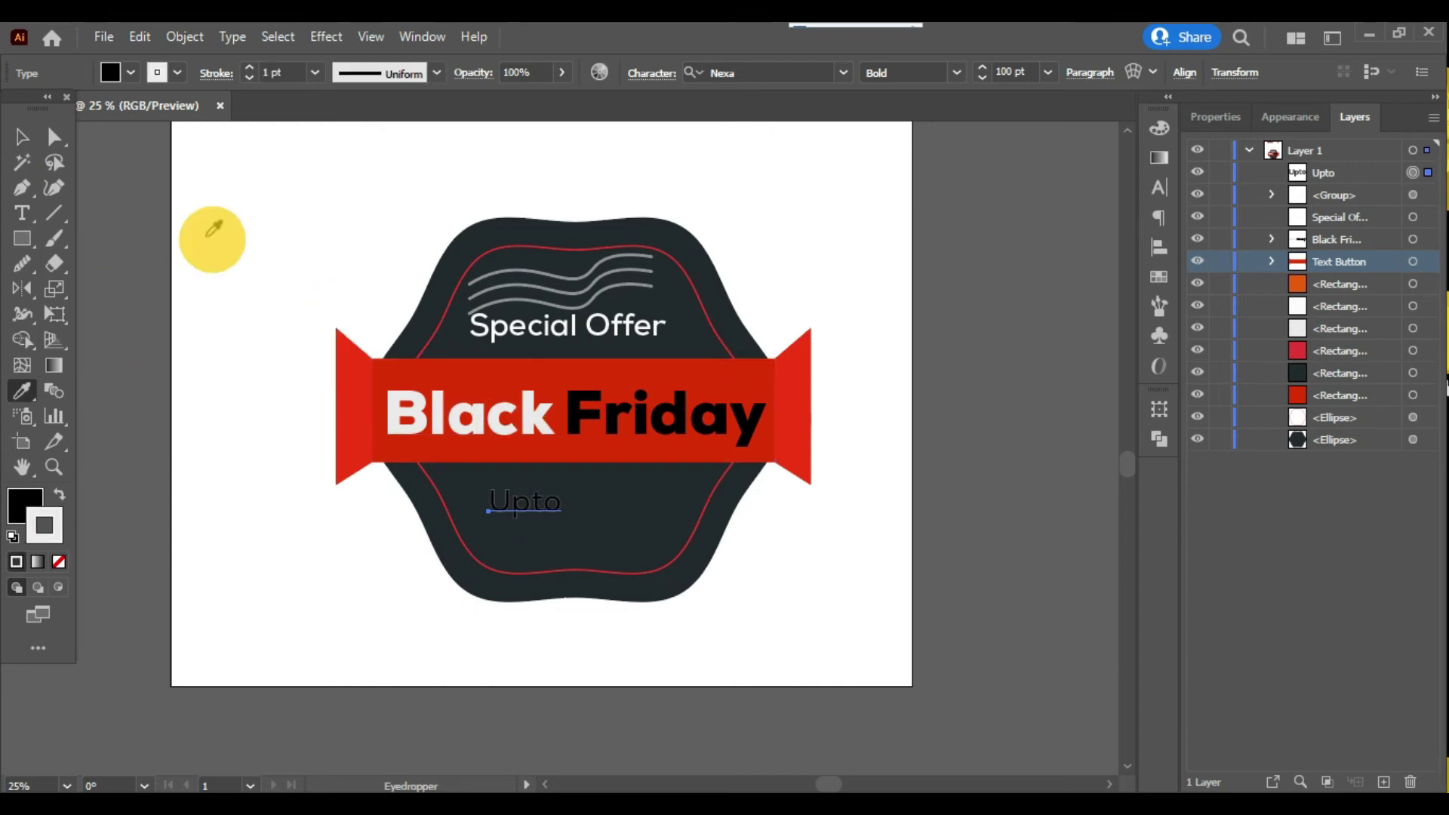
click(21, 134)
click(534, 507)
key(i)
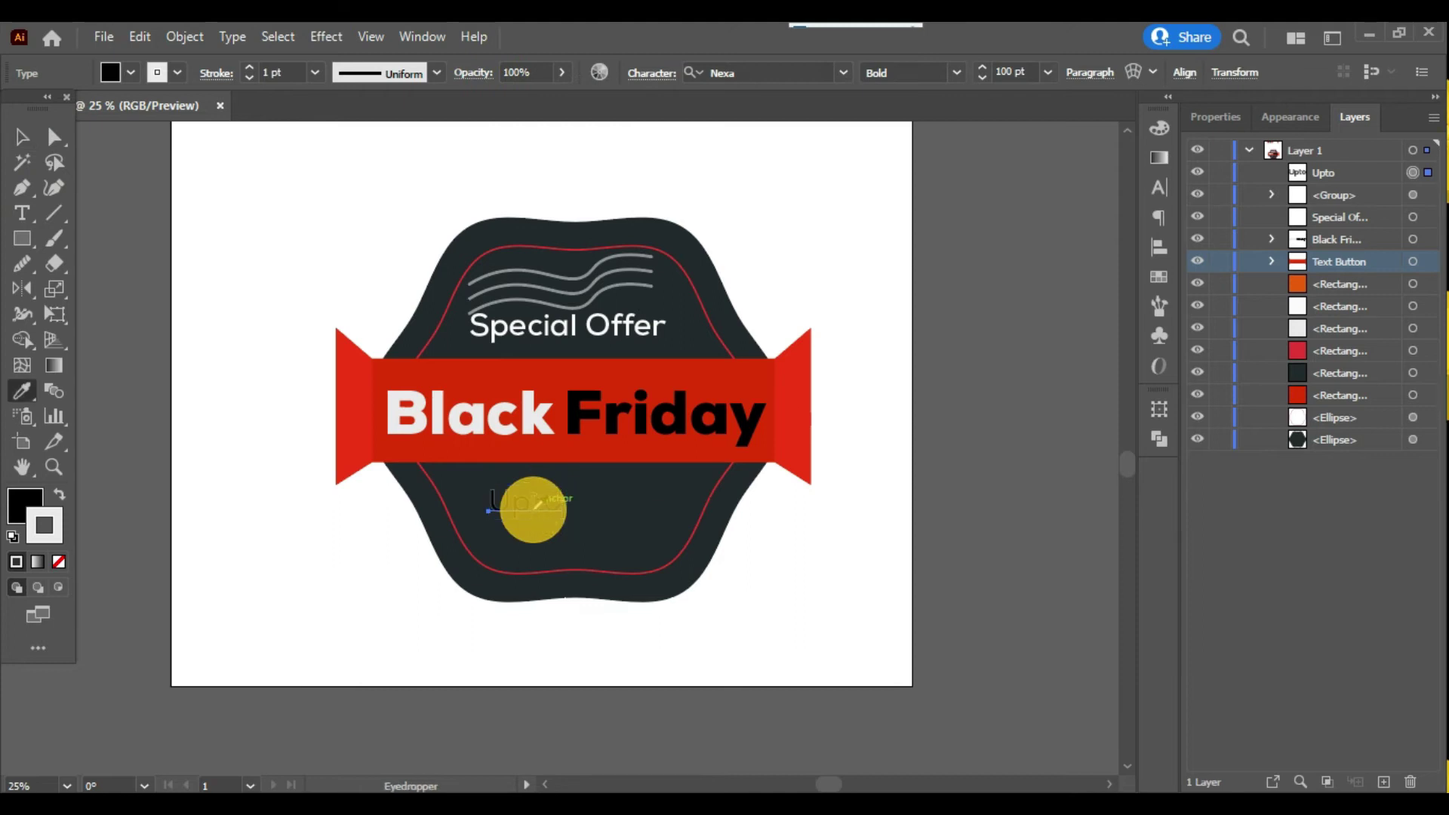
click(414, 427)
click(59, 561)
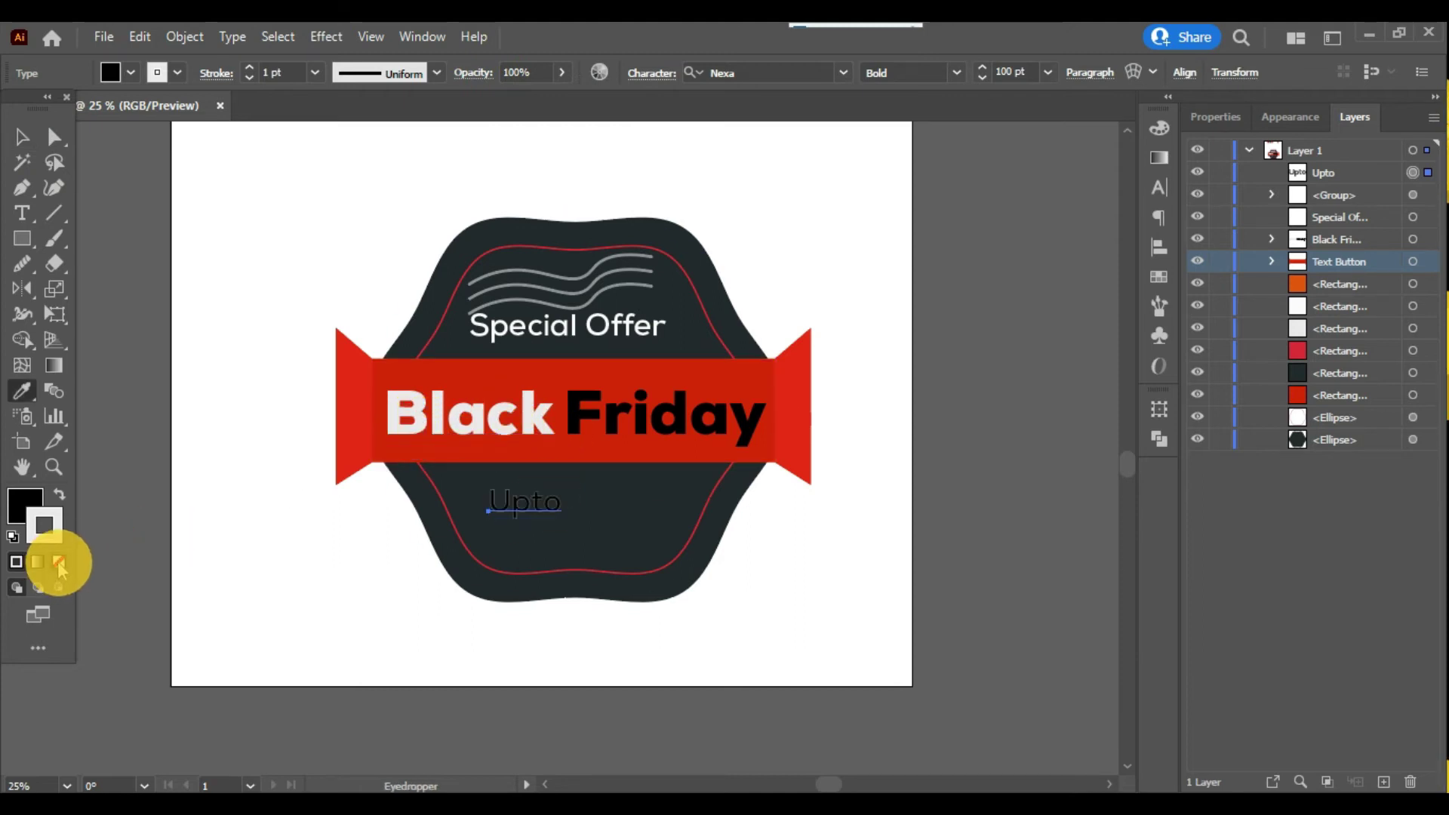
click(59, 498)
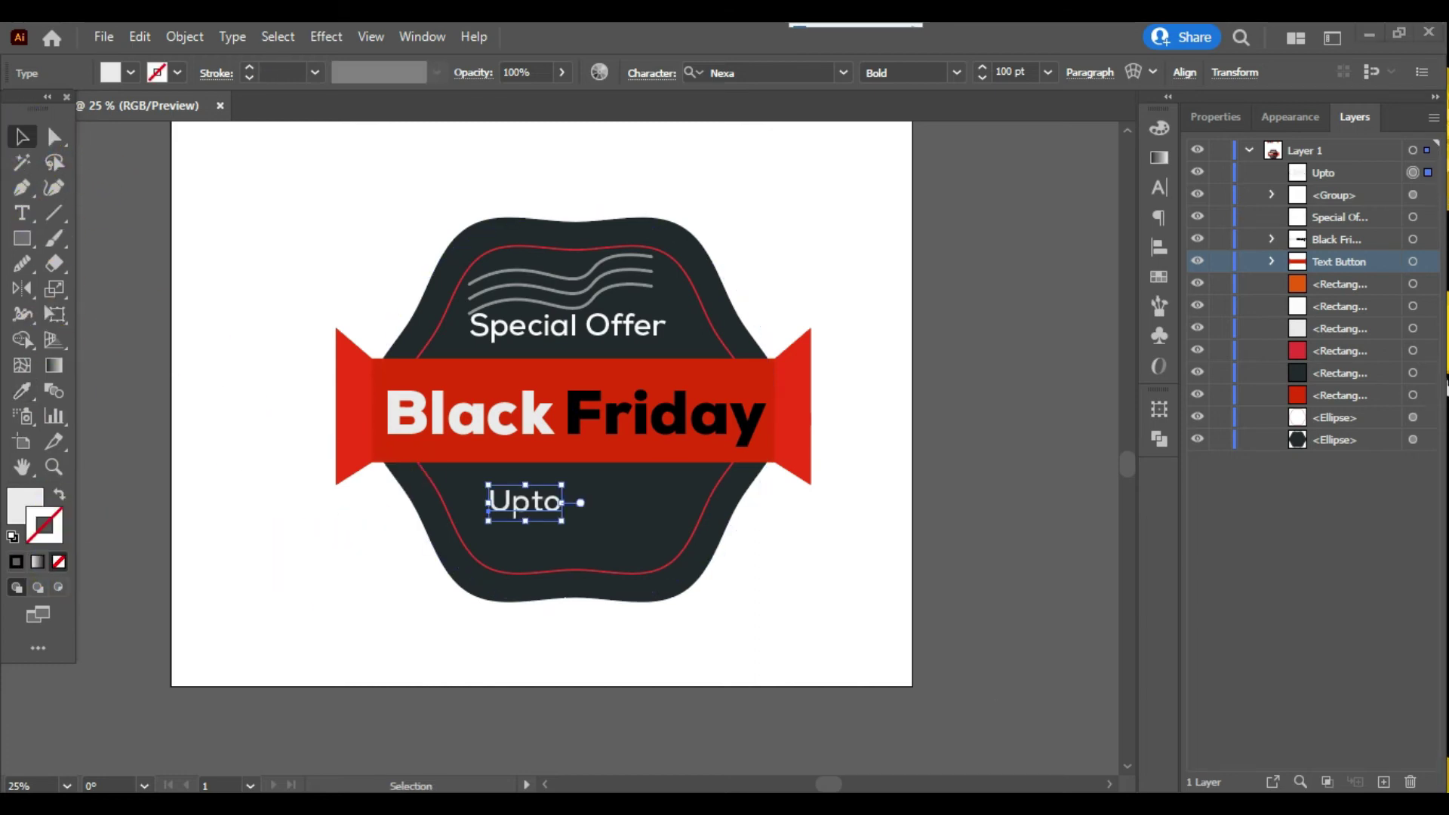
Copy "75%" from the Notepad file, duplicate the "Upto" text to its lower right and change the copy to "75%".
key(alt+Tab)
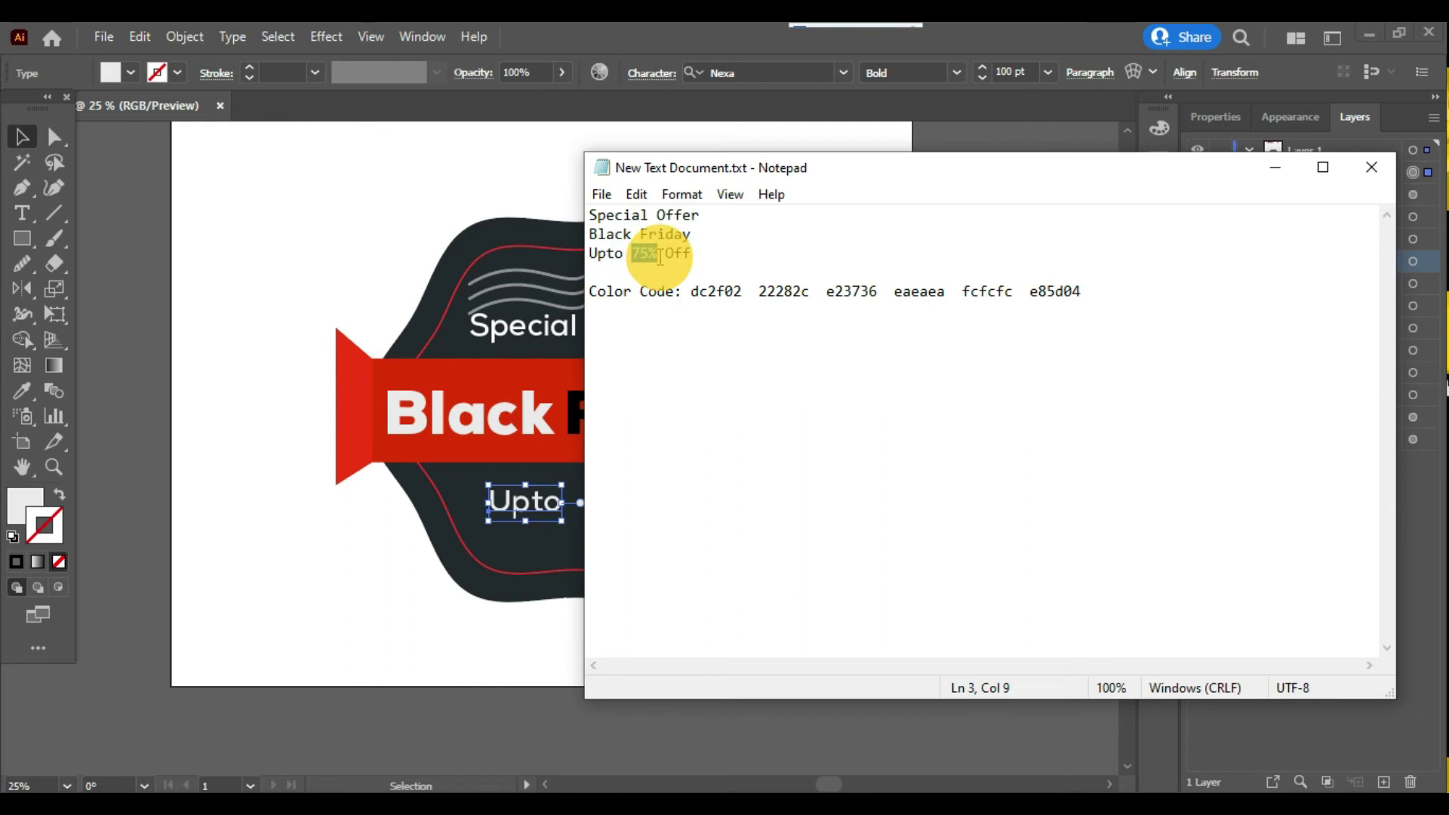
click(1275, 167)
drag(526, 502, 588, 525)
double_click(589, 524)
text(75%)
Duplicate the "75%" text to its lower right and change the copy to "Off".
click(23, 136)
drag(583, 538, 643, 559)
double_click(647, 549)
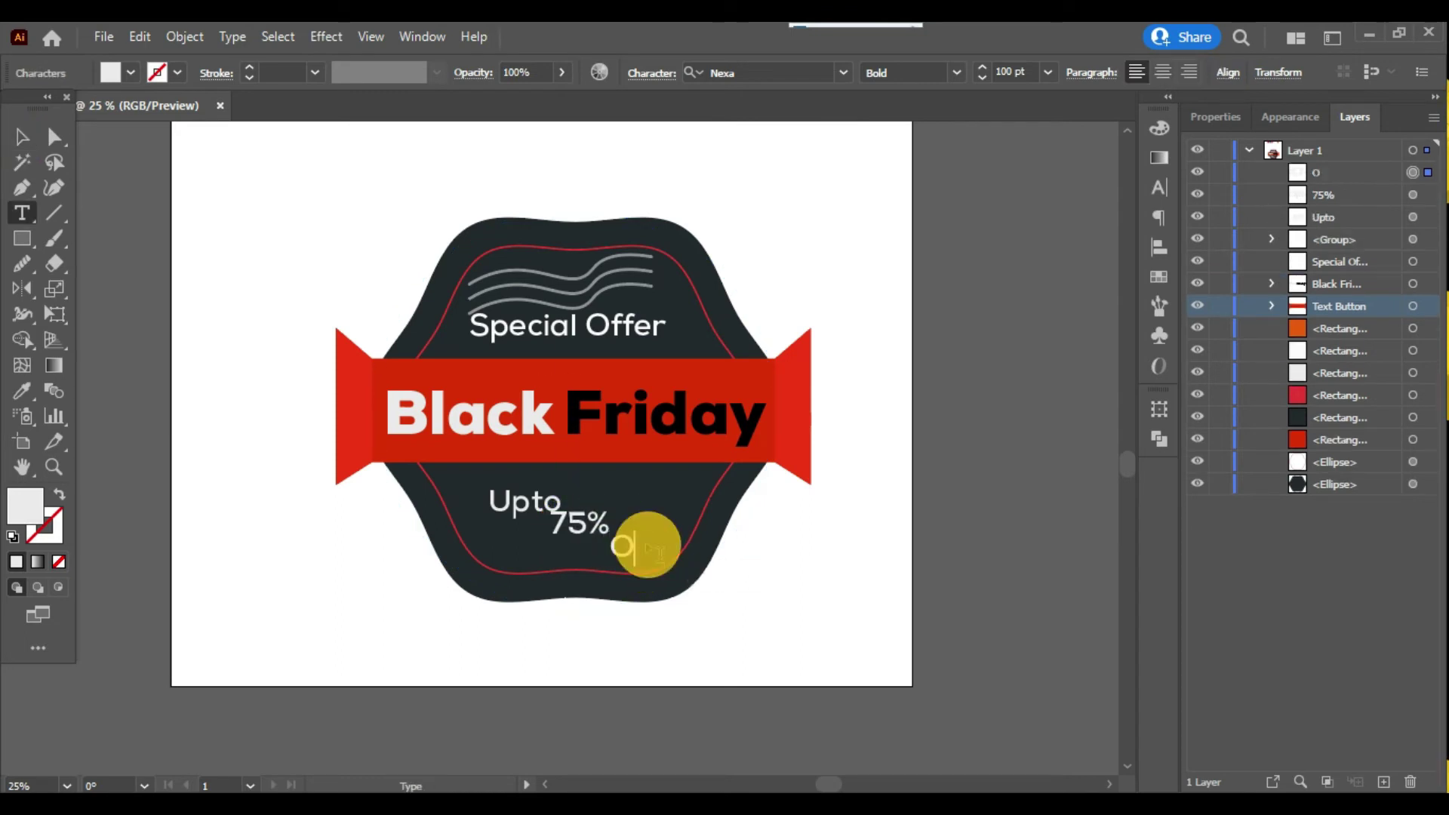
text(Off)
Move "75%" beside "Upto" and apply the type style and black fill of "Friday" to it with the Eyedropper.
click(23, 136)
drag(582, 520, 625, 510)
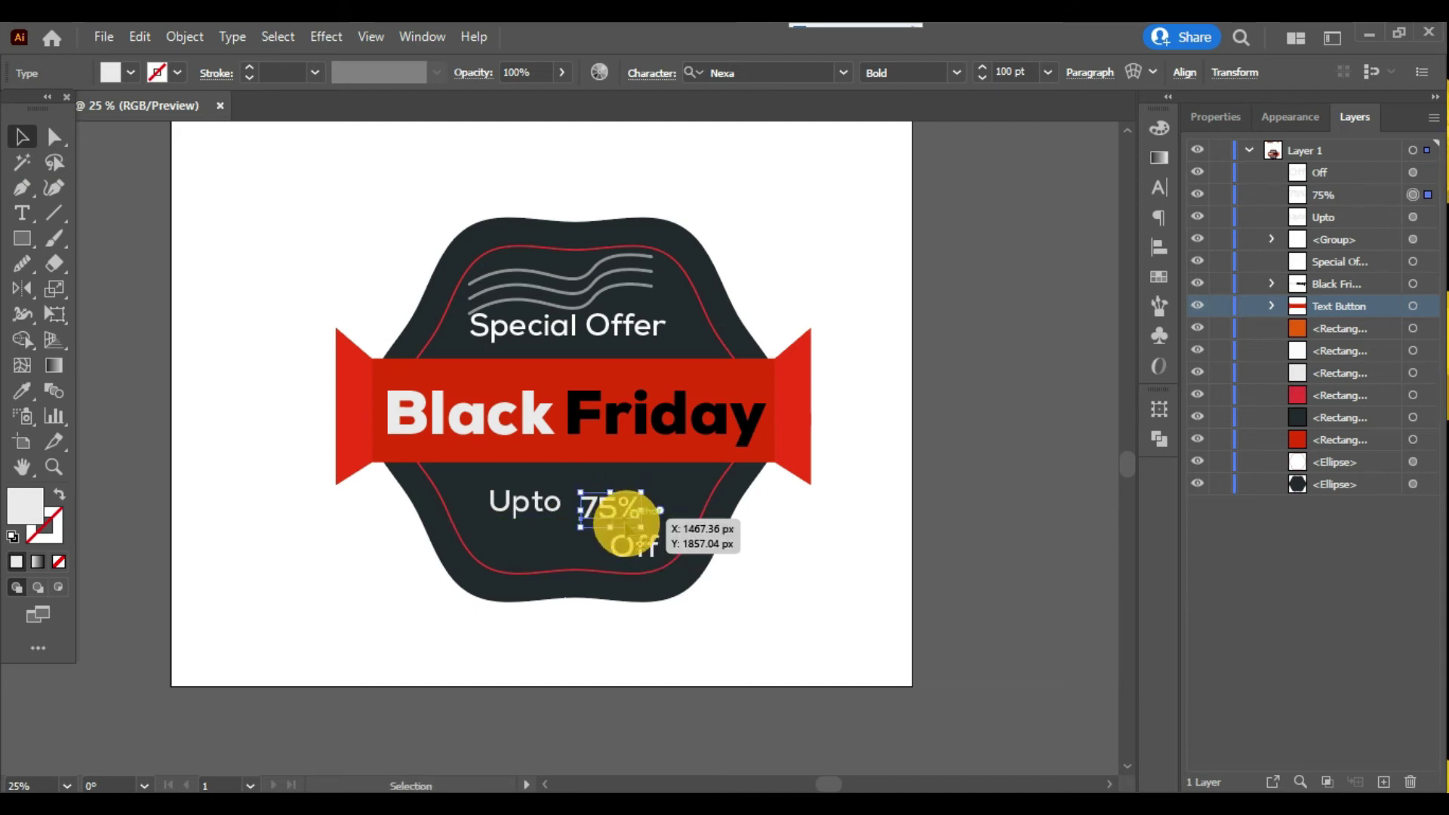
key(i)
click(615, 410)
click(15, 137)
click(1035, 625)
Arrange the discount text with "Upto" further left, the large "75%" directly beside it and "Off" beneath "75%".
drag(641, 555, 575, 519)
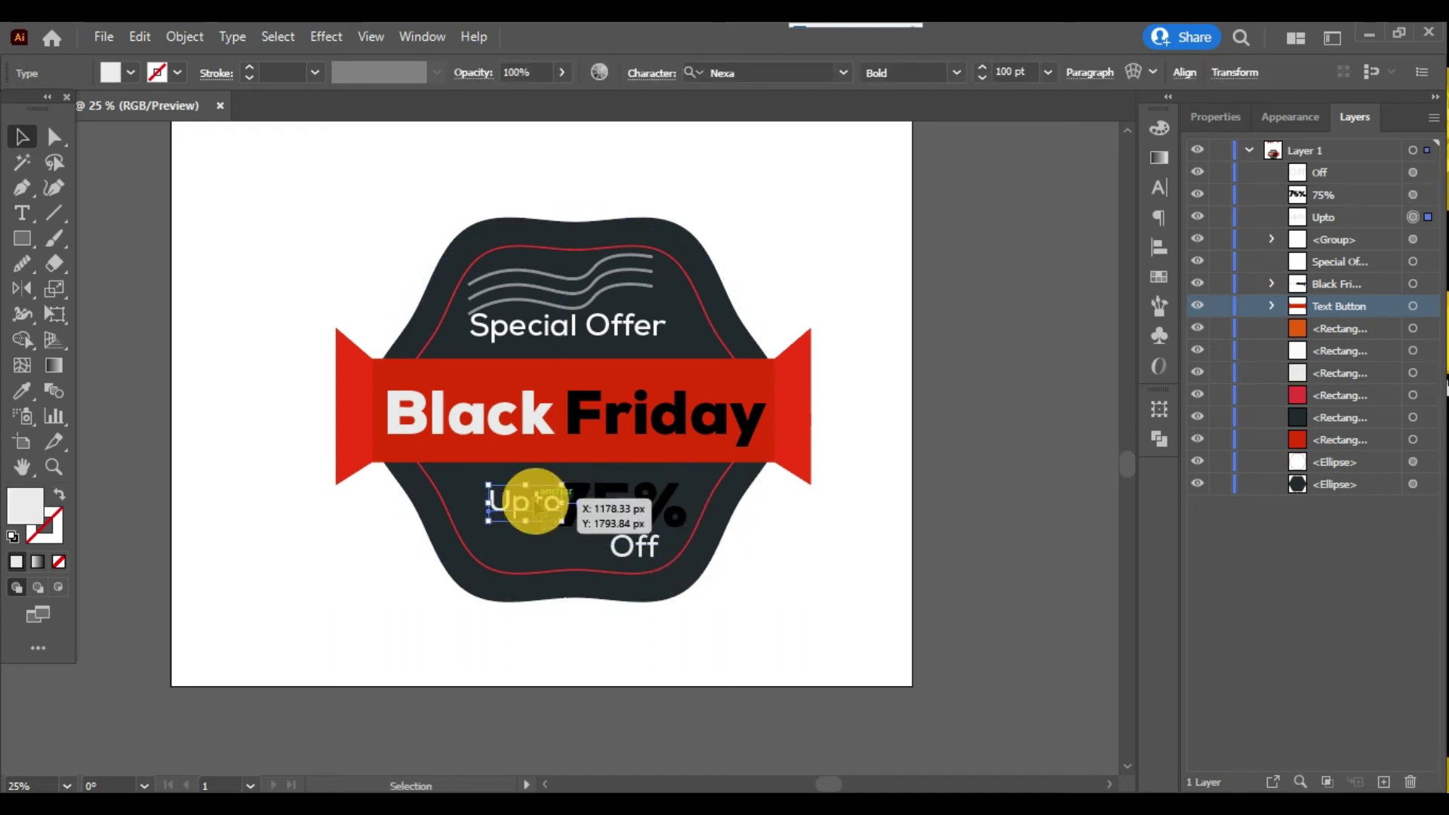
click(624, 508)
drag(539, 513, 504, 504)
drag(638, 502, 593, 503)
drag(637, 550, 632, 553)
click(958, 533)
Recolor the "75%" text with the crimson swatch above the artboard.
scroll(644, 647, up, 1)
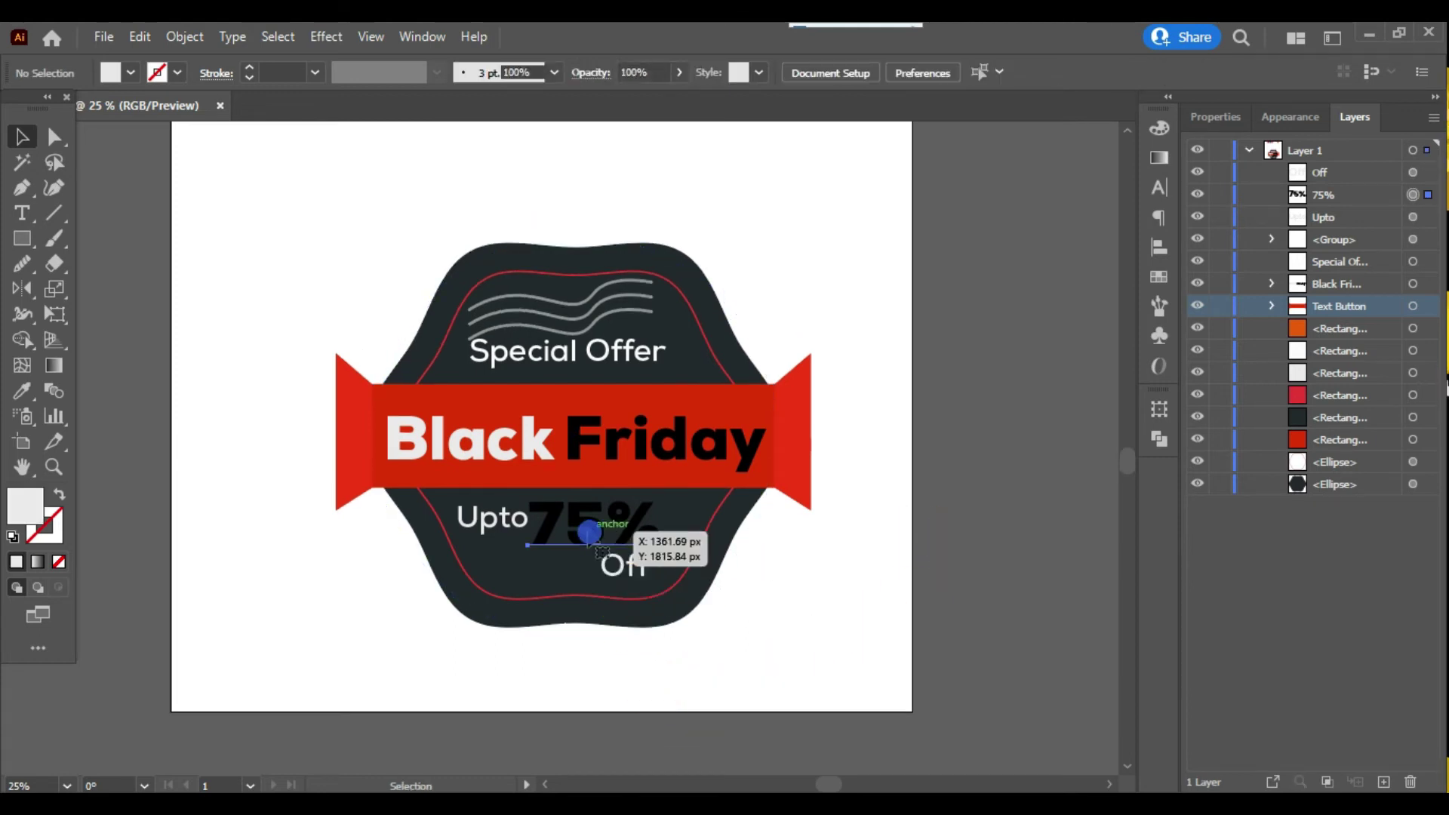
click(590, 532)
scroll(985, 609, up, 2)
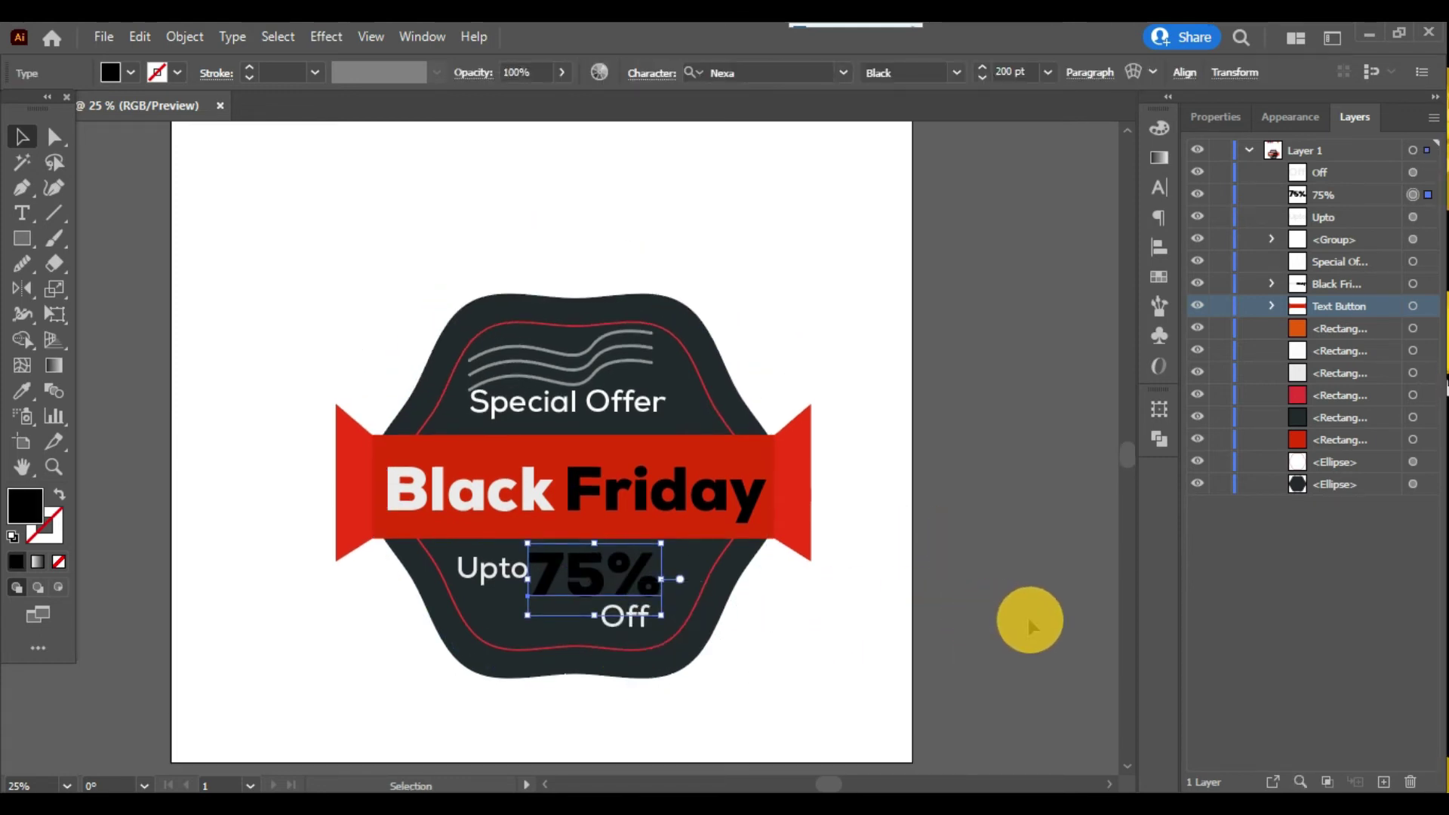
key(i)
scroll(1030, 619, up, 6)
click(518, 185)
scroll(785, 457, down, 5)
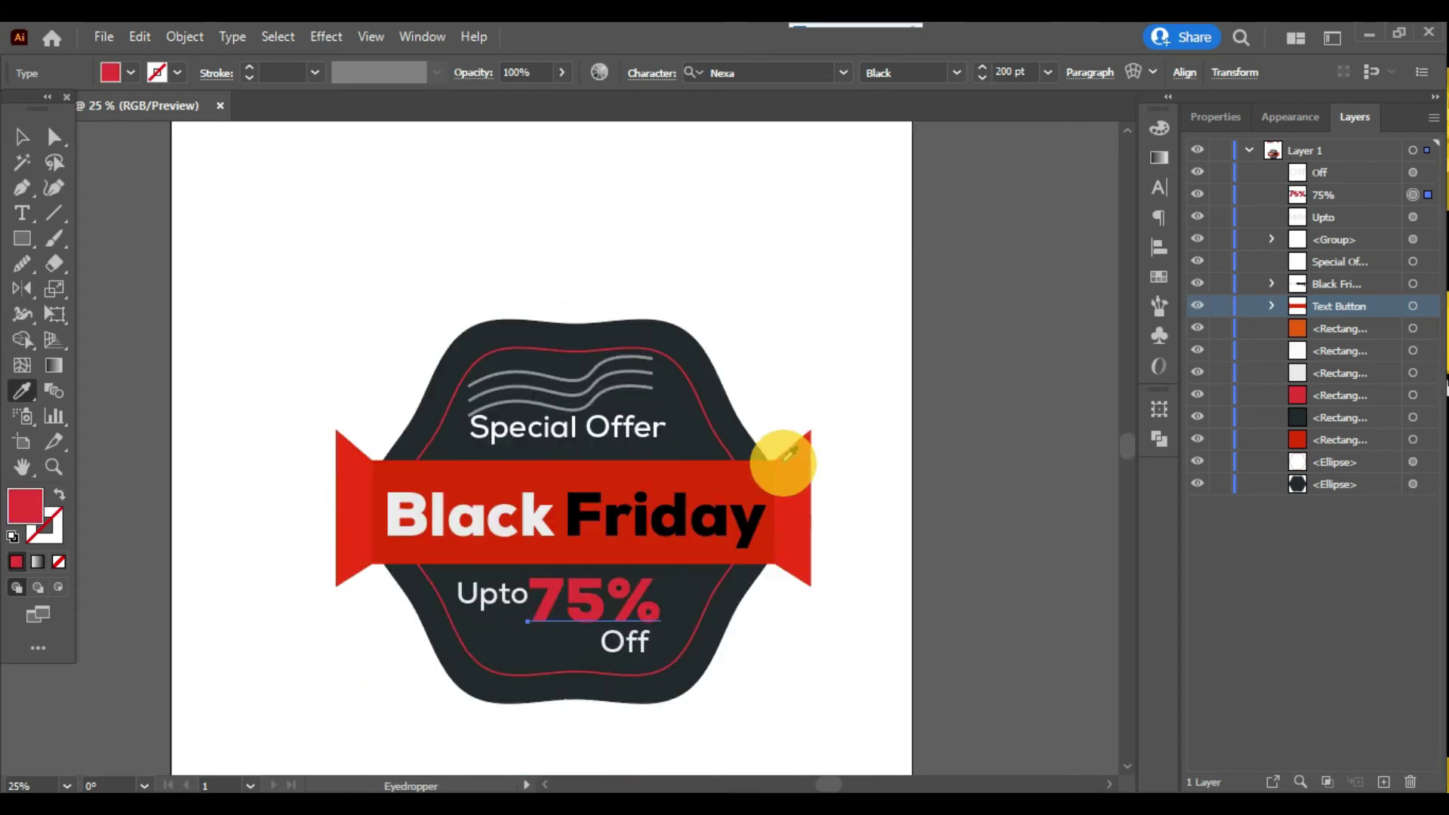
scroll(785, 456, down, 1)
Add a copy of "75%" slightly down and right behind the original and fill it with 000000 as a shadow.
click(22, 137)
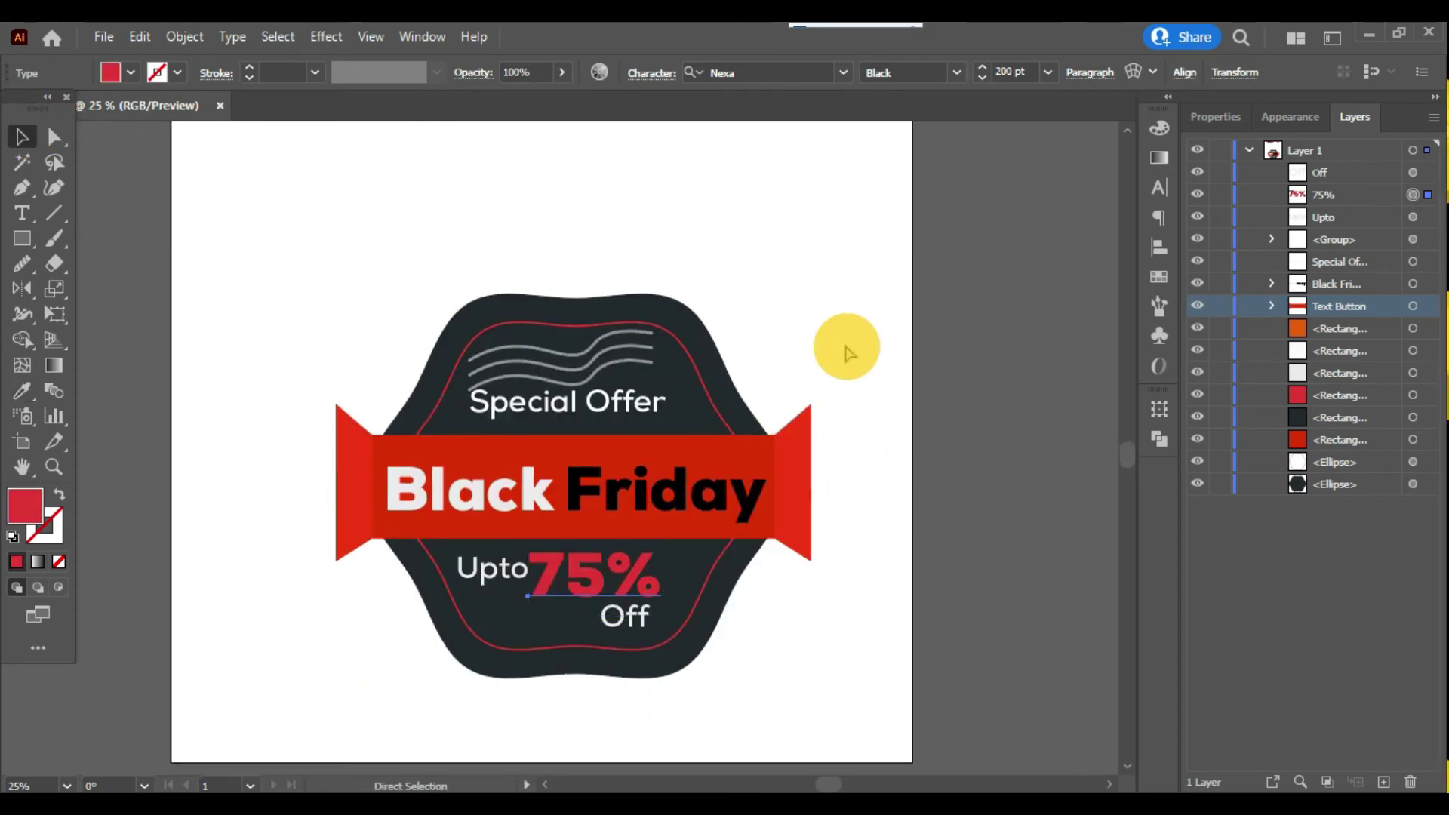
key(ctrl+c)
key(ctrl+f)
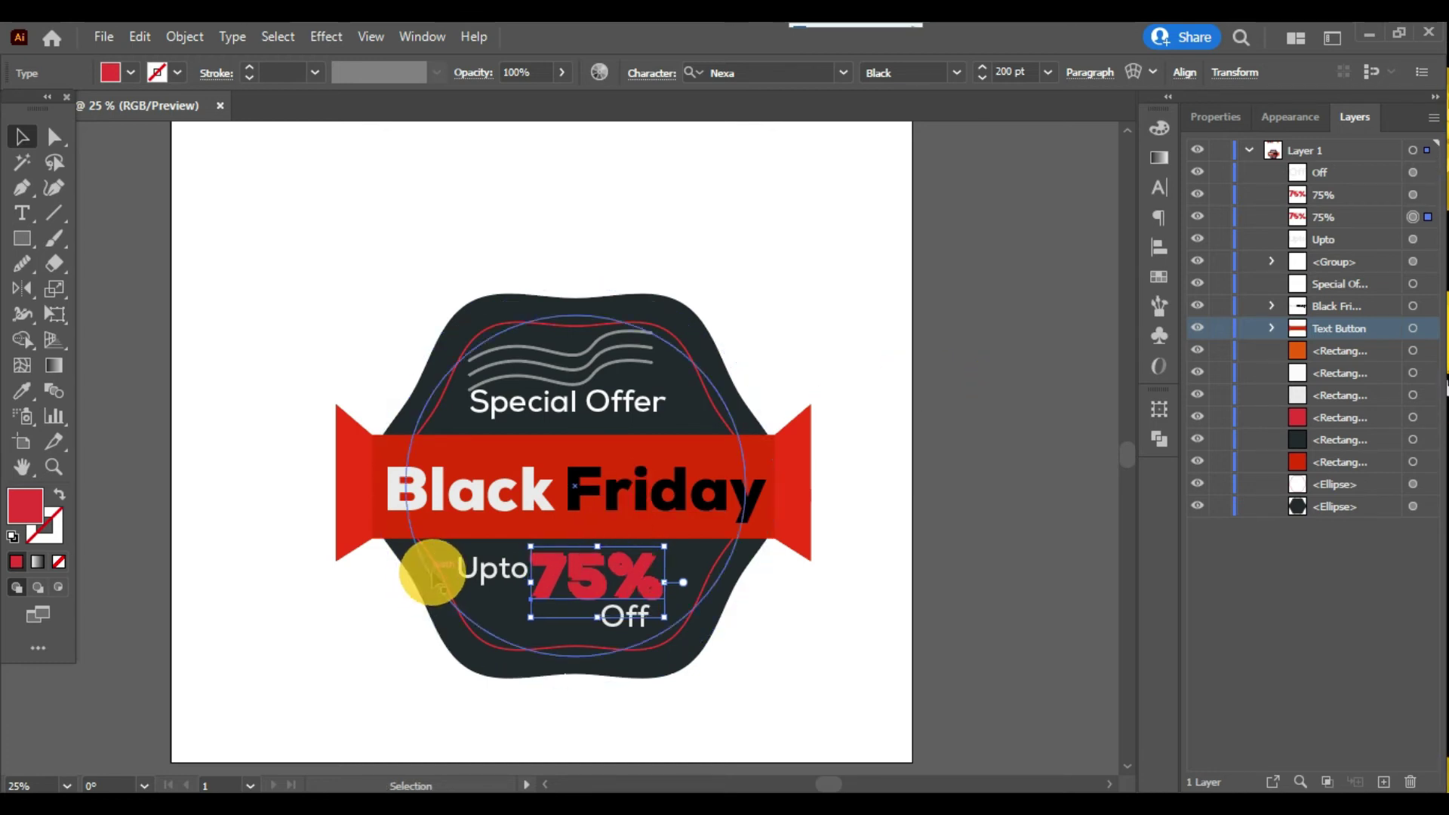
double_click(24, 515)
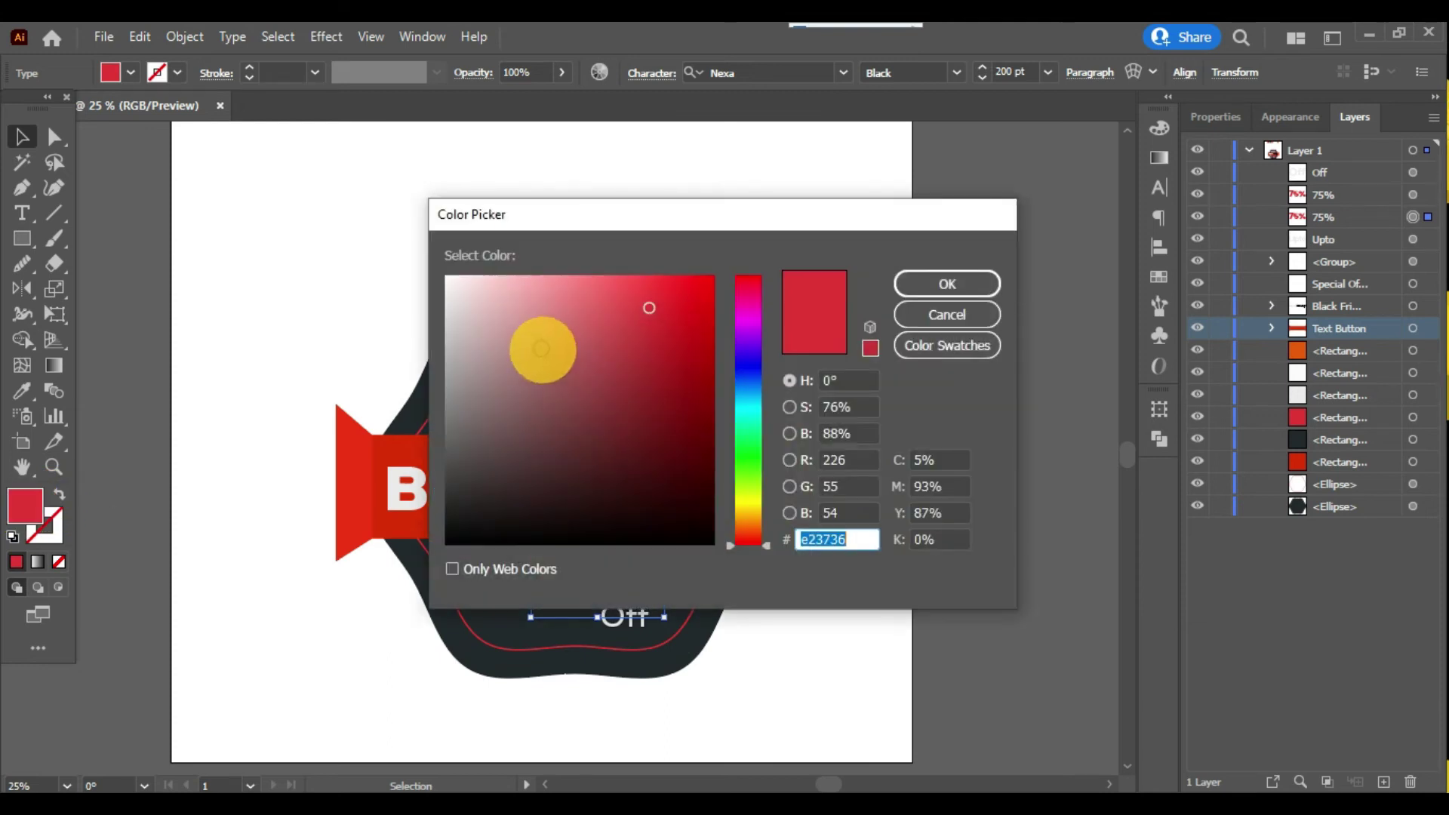
text(000000)
click(947, 284)
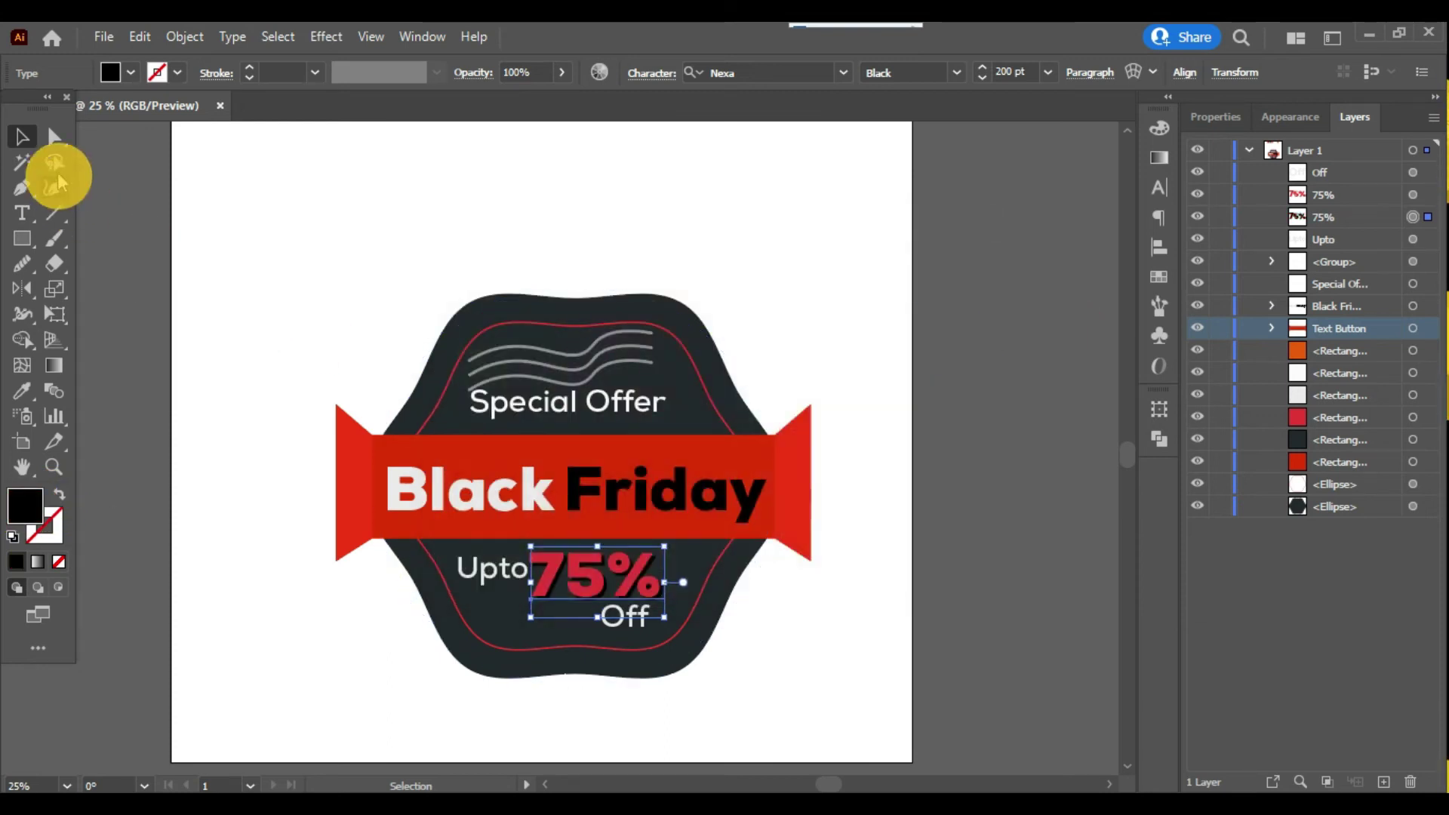
click(1004, 501)
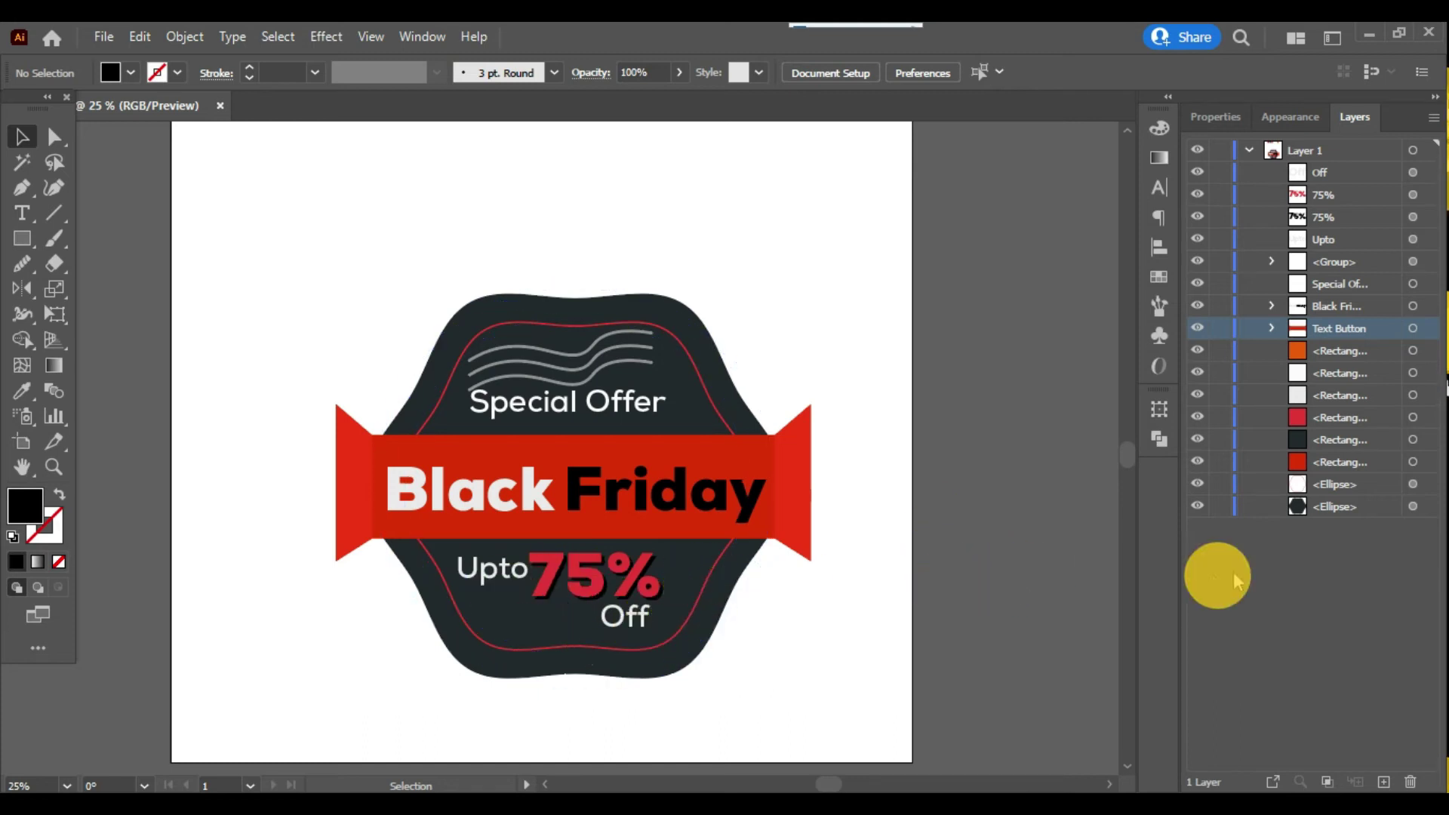
Draw a thin horizontal rectangle left of "Off" and fill it with the bright red of the ribbon's folded end.
scroll(880, 574, down, 1)
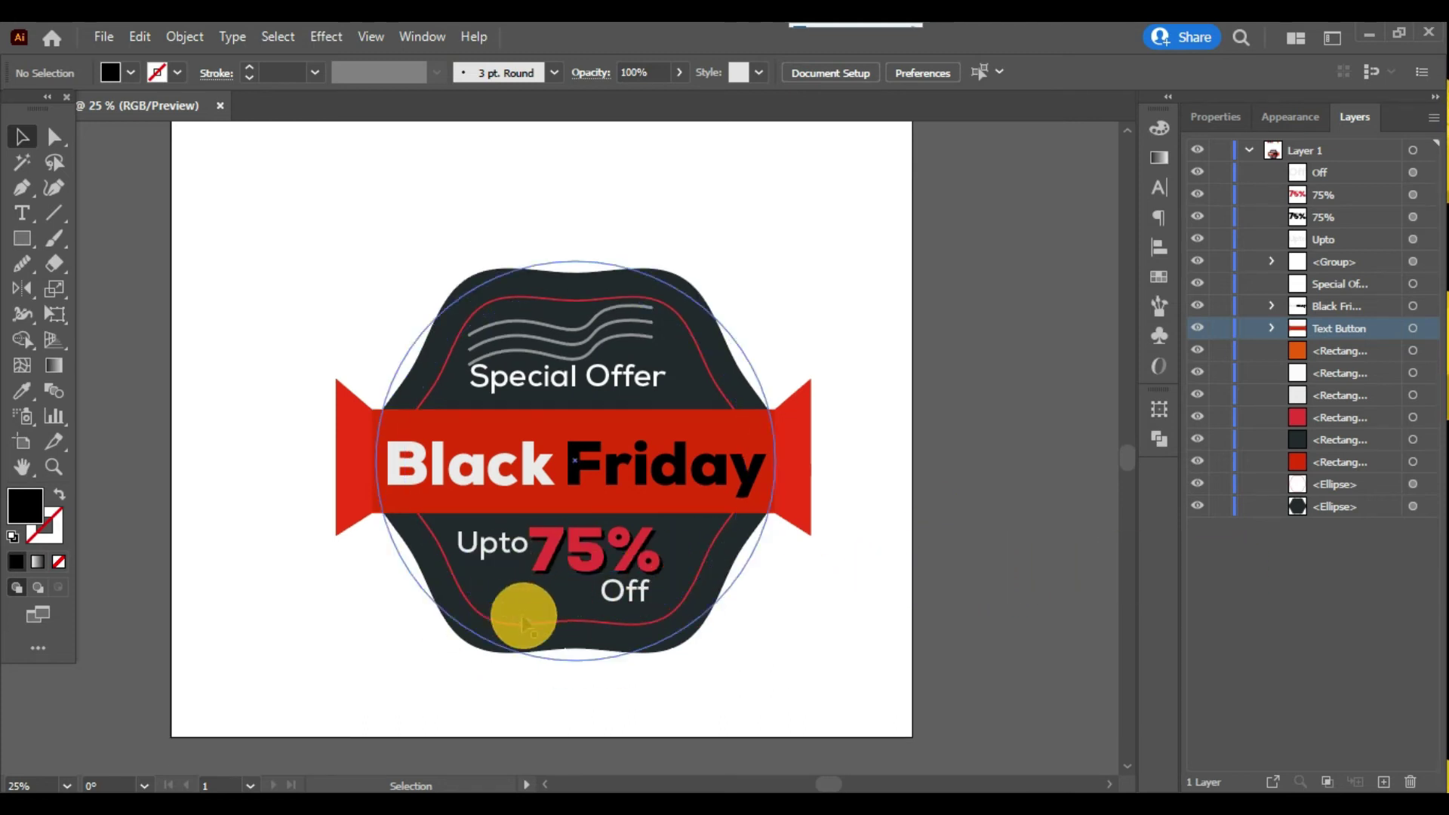
scroll(950, 623, down, 3)
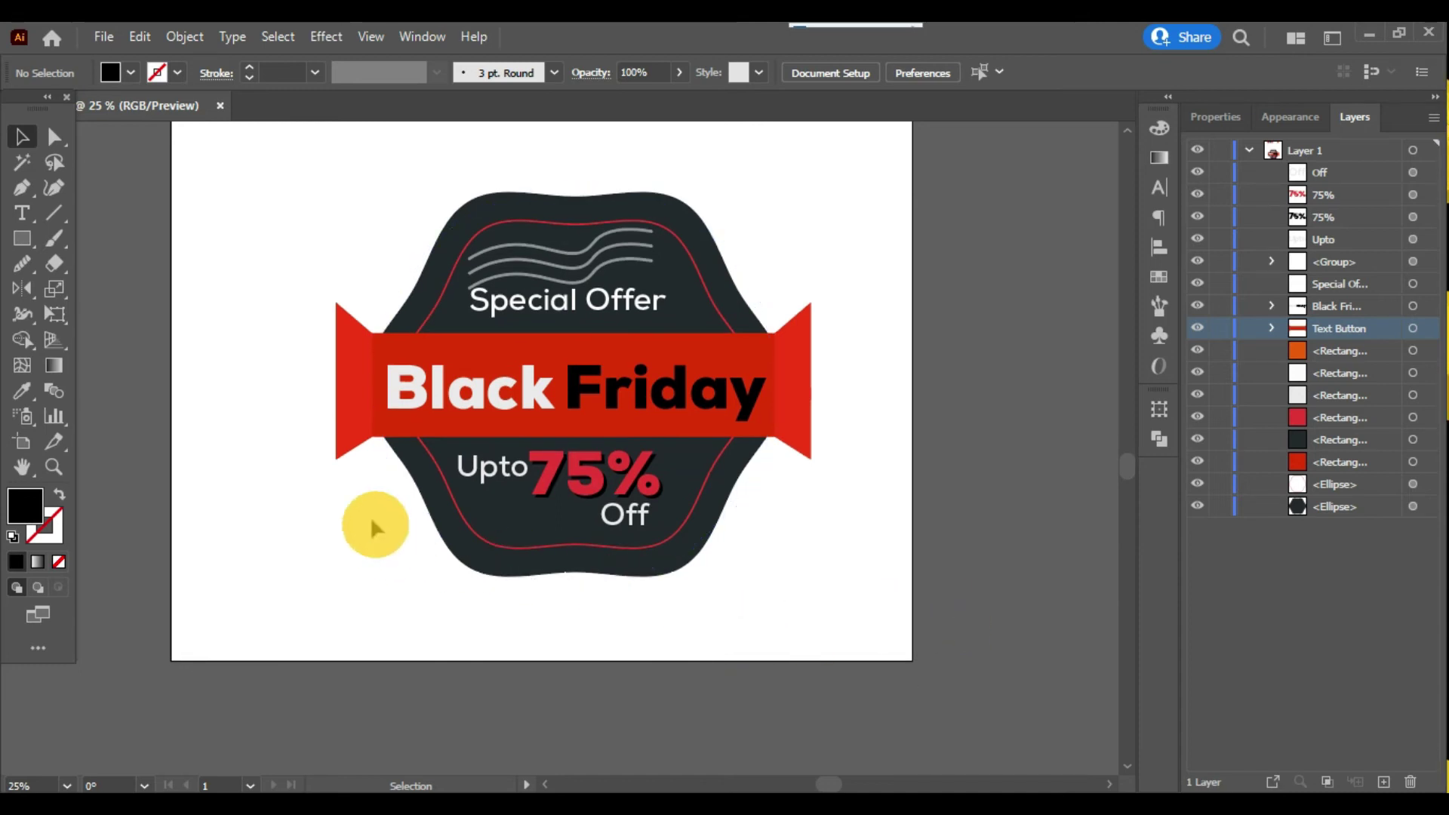
click(23, 264)
click(22, 239)
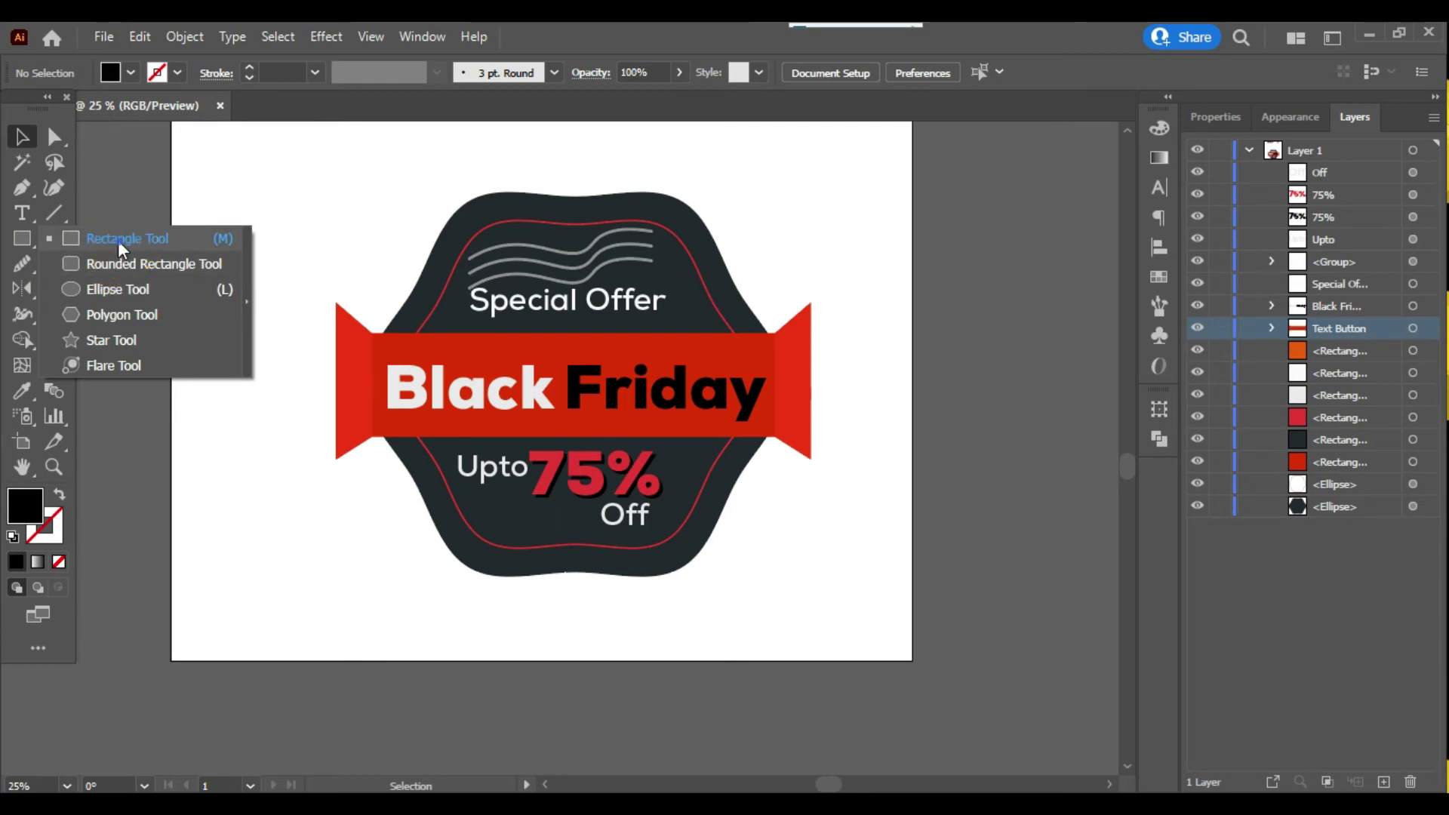
click(120, 239)
drag(487, 517, 584, 532)
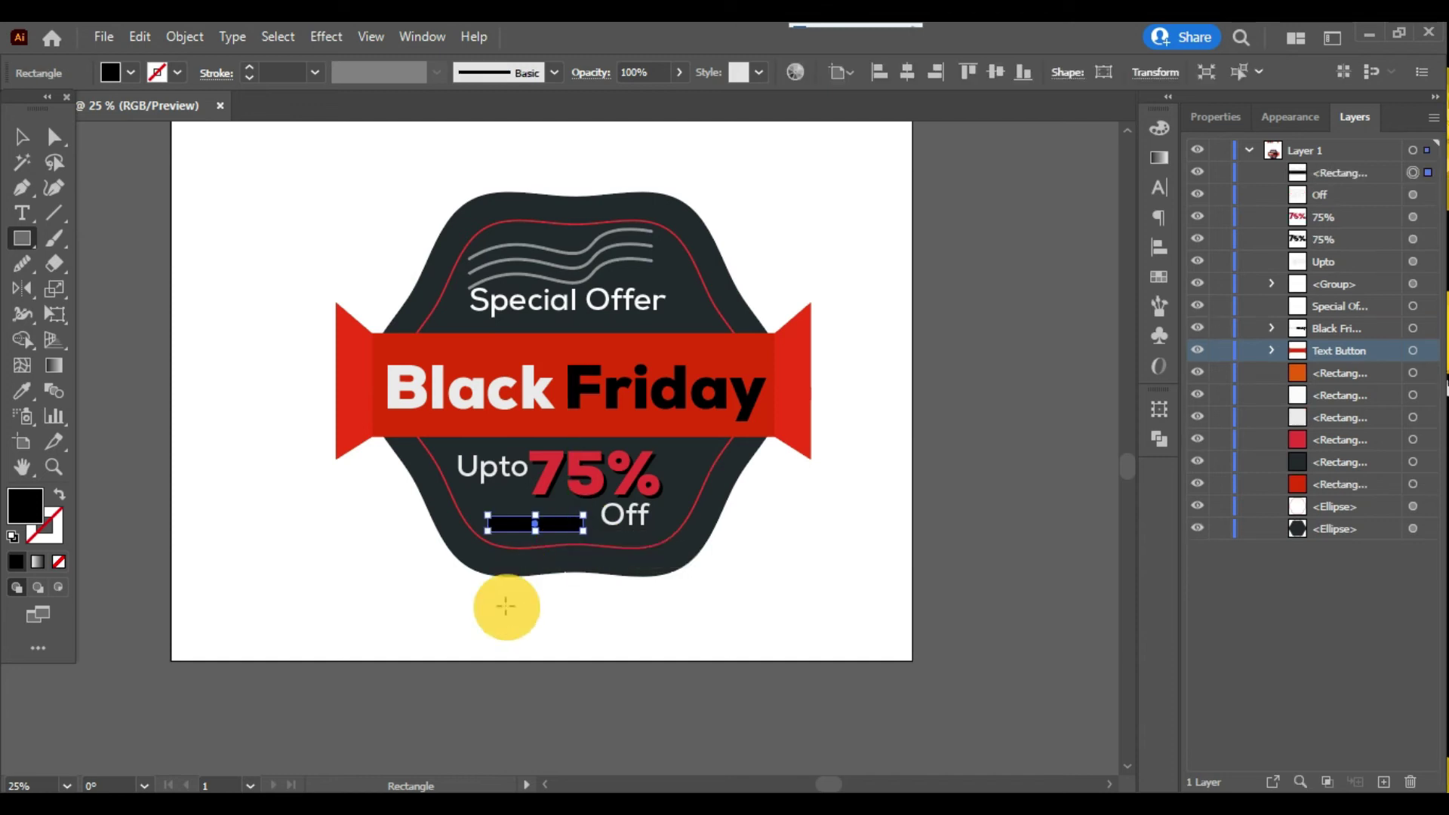
click(799, 352)
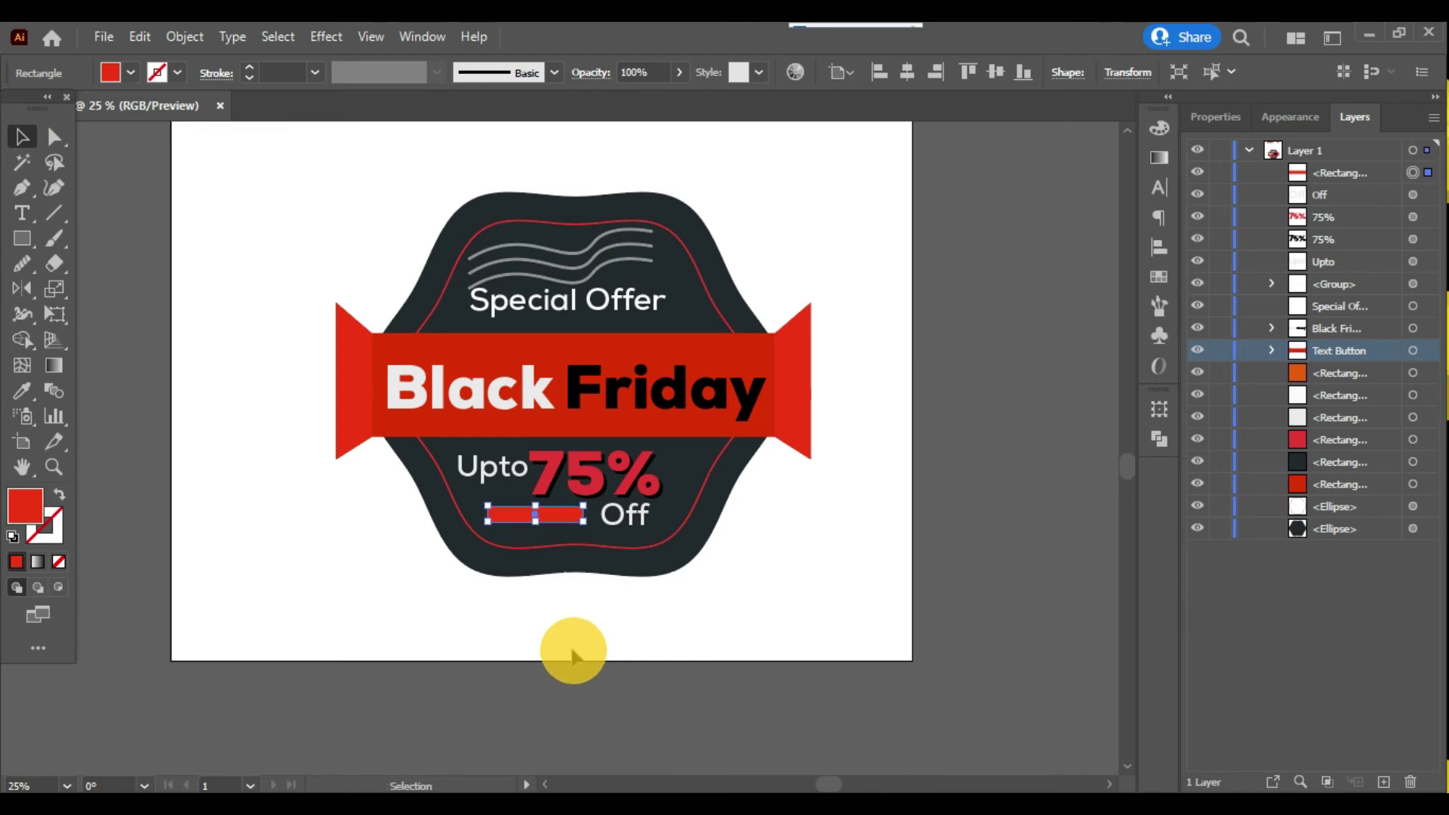
Widen the red rectangle on both sides so it reaches close to "Off", and make it thinner.
scroll(574, 651, up, 3)
drag(521, 457, 489, 456)
drag(762, 456, 818, 459)
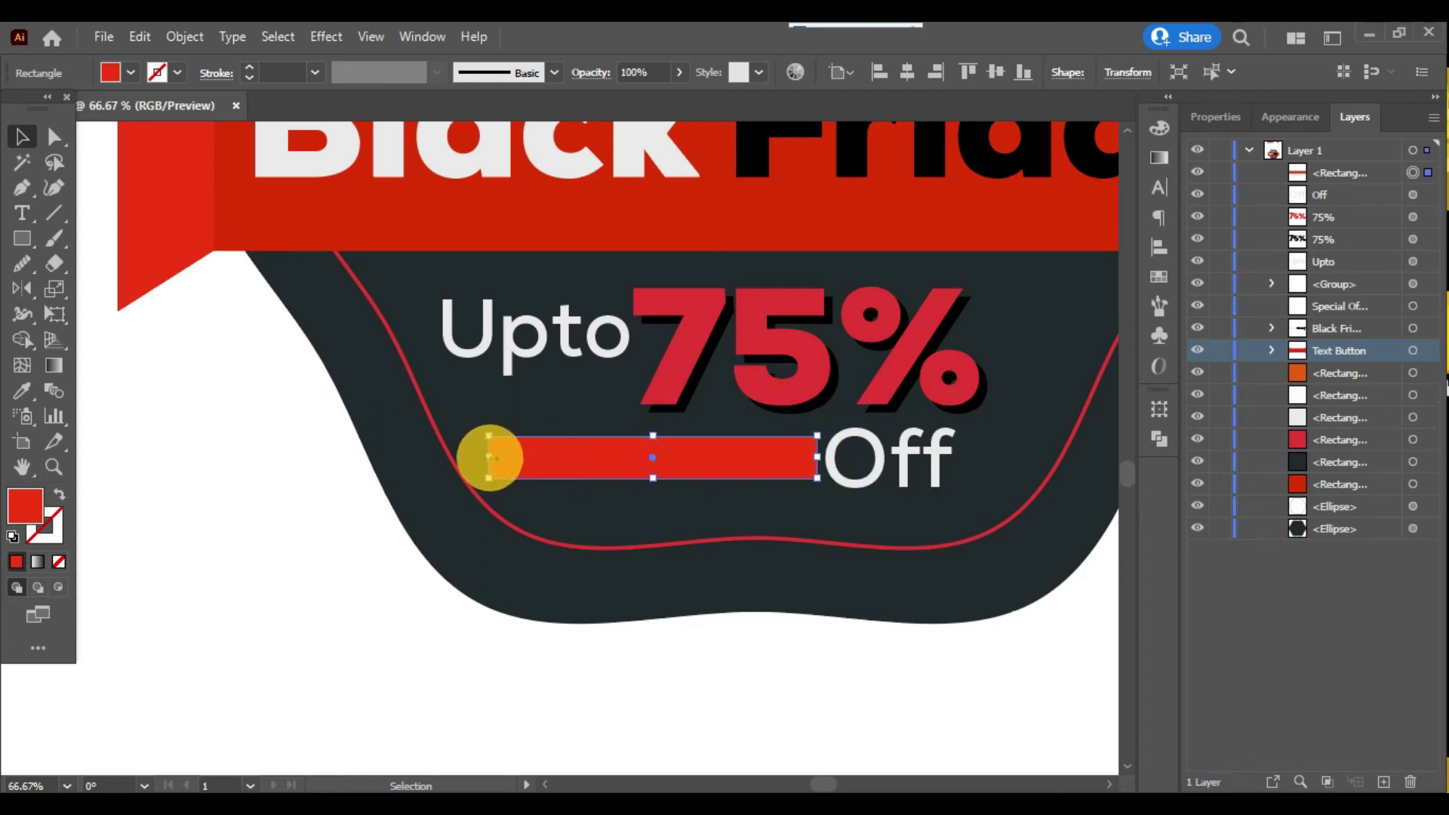
mouse_move(653, 480)
mouse_down()
mouse_move(656, 455)
mouse_move(674, 469)
mouse_up()
Round the red bar's lower-left and upper-right corners to a radius of about 38 px, keeping the other corners square.
scroll(671, 468, up, 2)
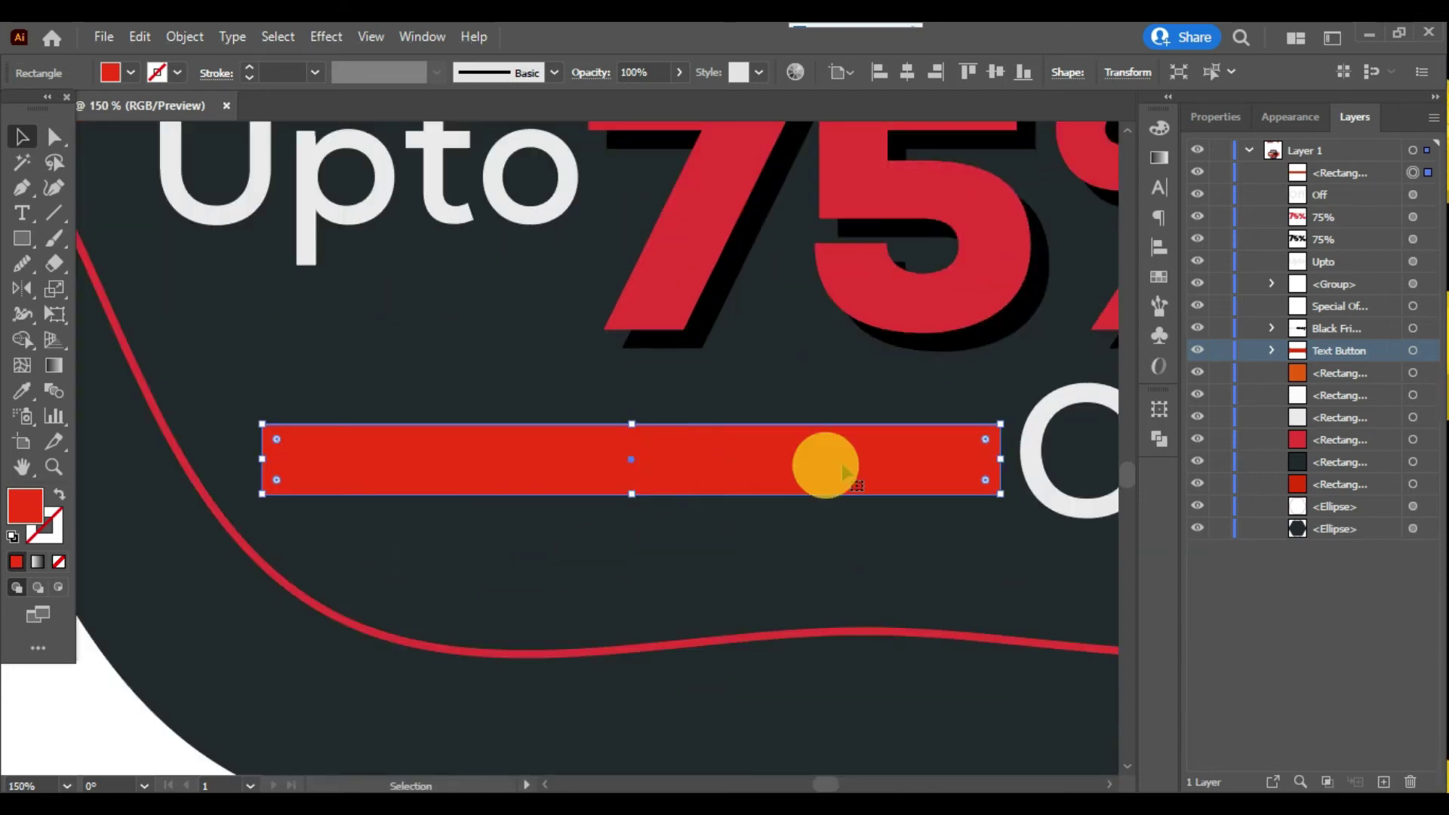
drag(986, 483, 835, 453)
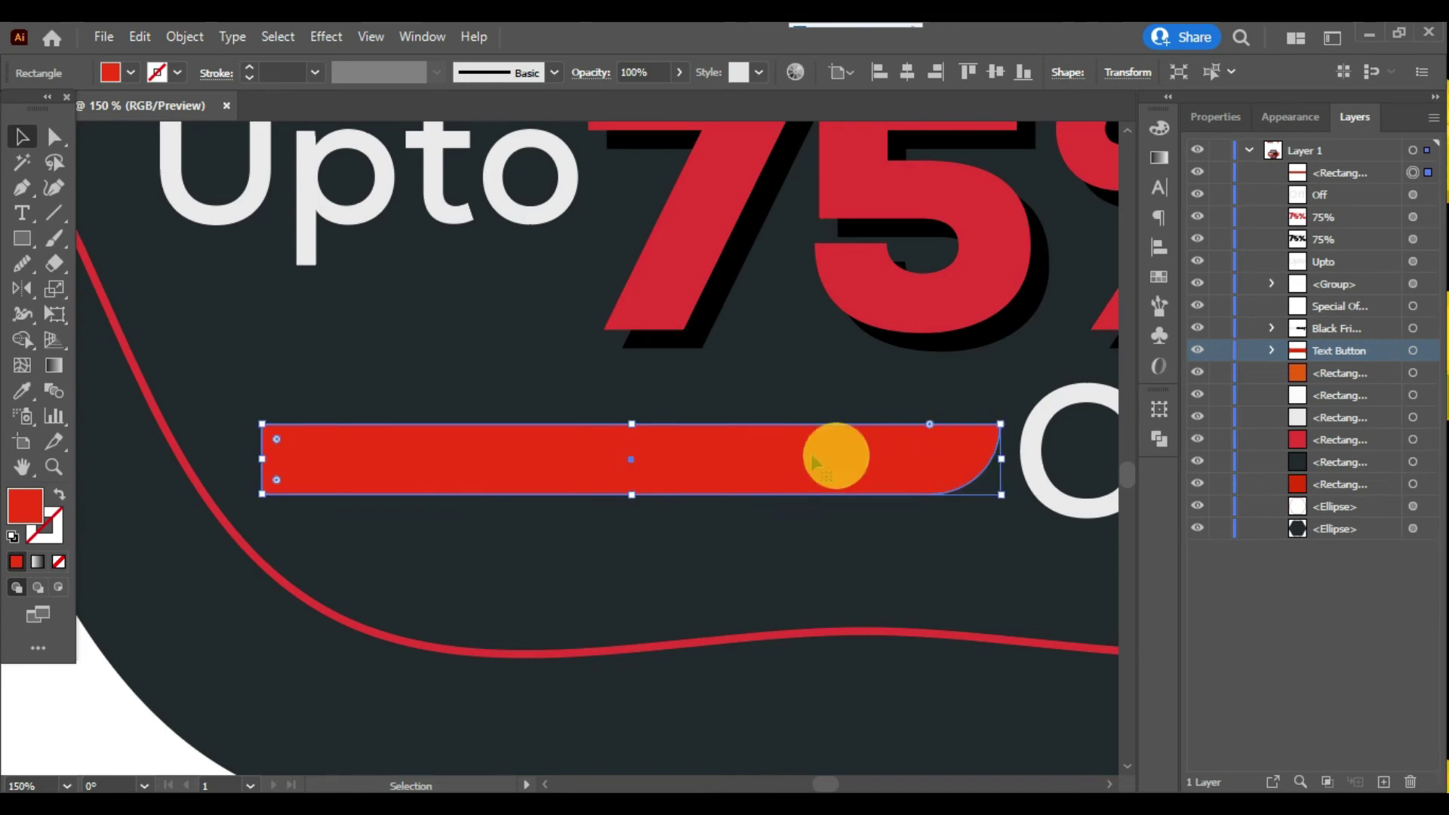
key(ctrl+z)
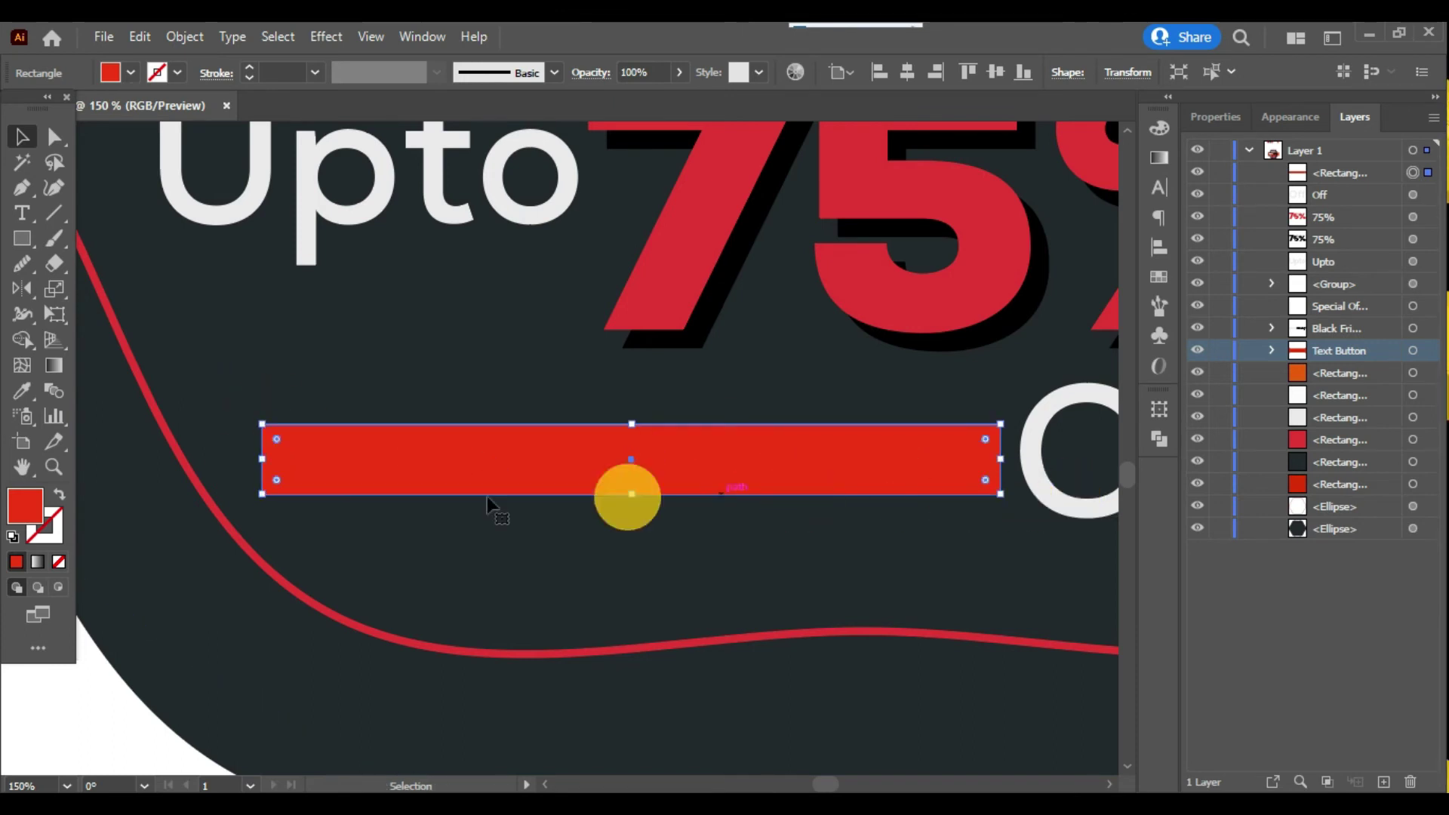
drag(277, 481, 382, 427)
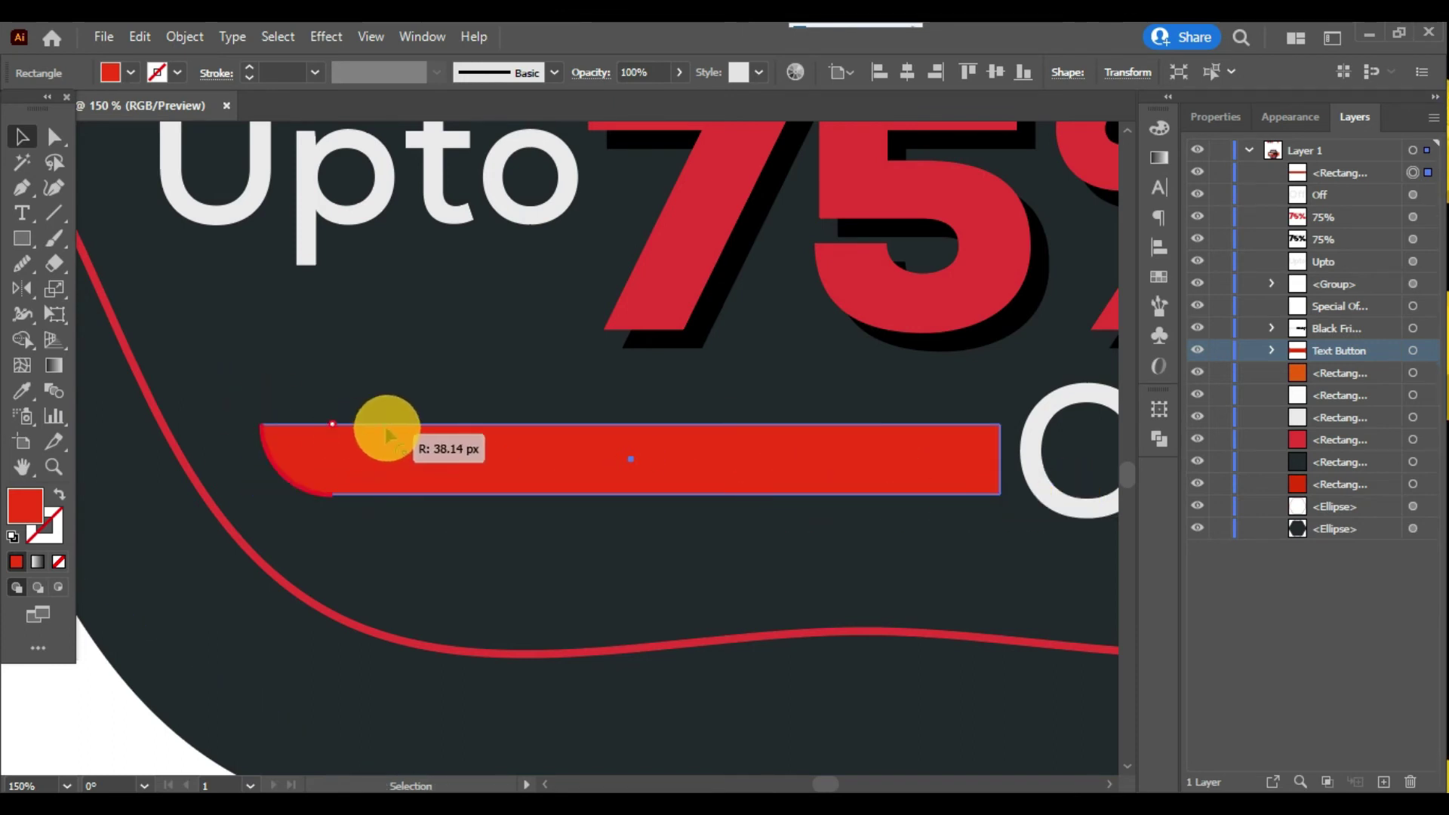
drag(986, 444, 825, 486)
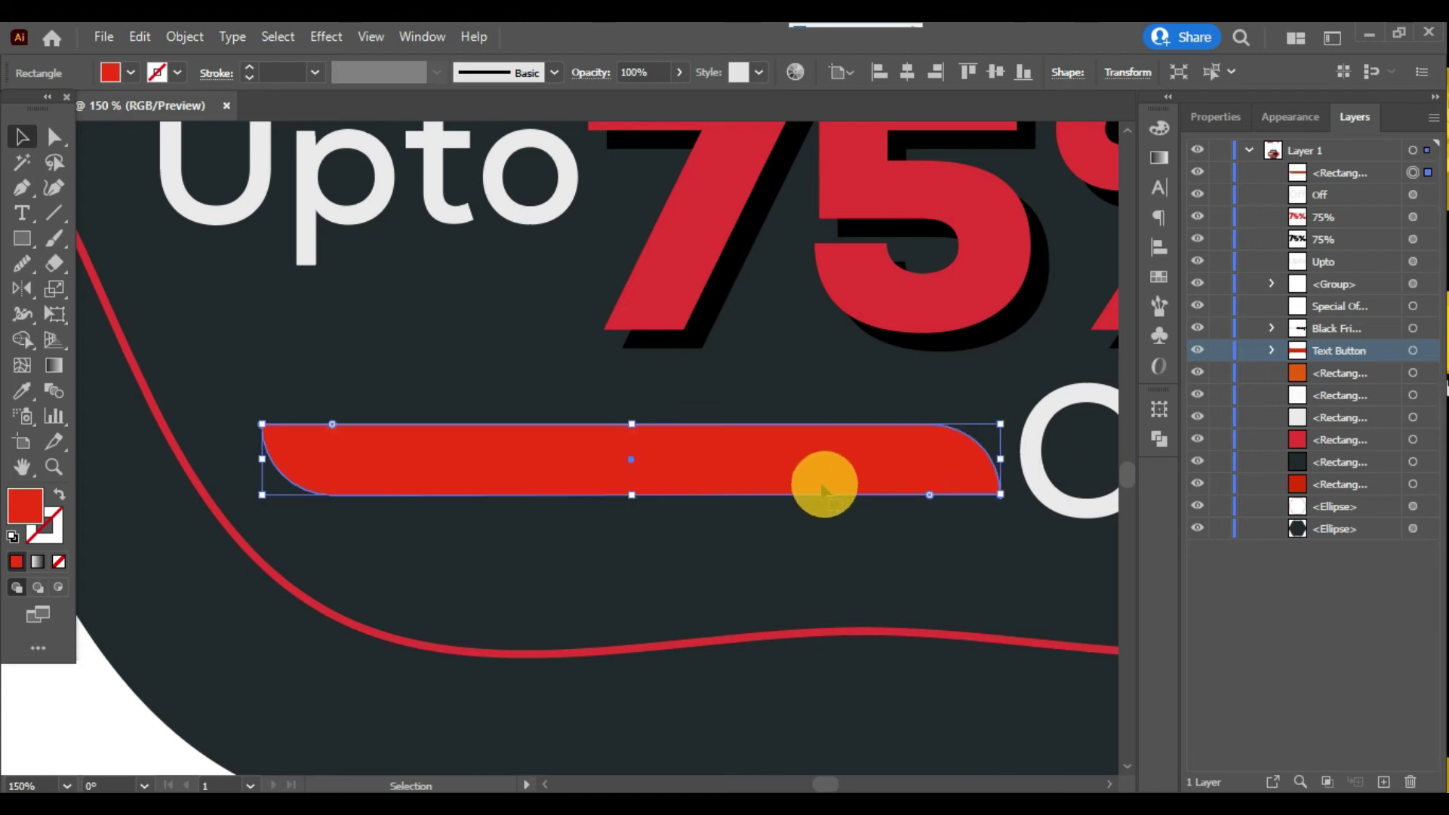
key(ctrl+0)
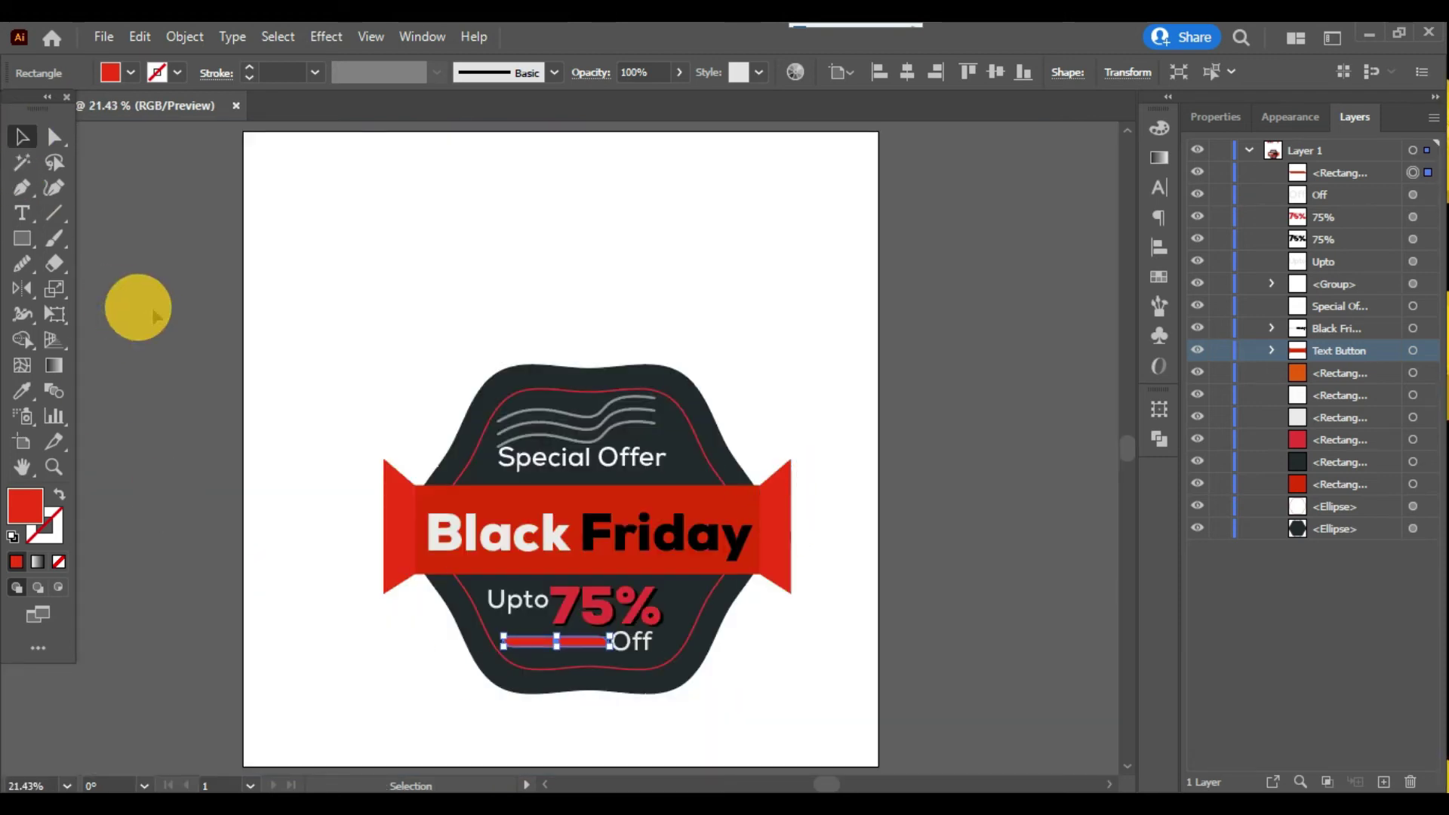
click(155, 315)
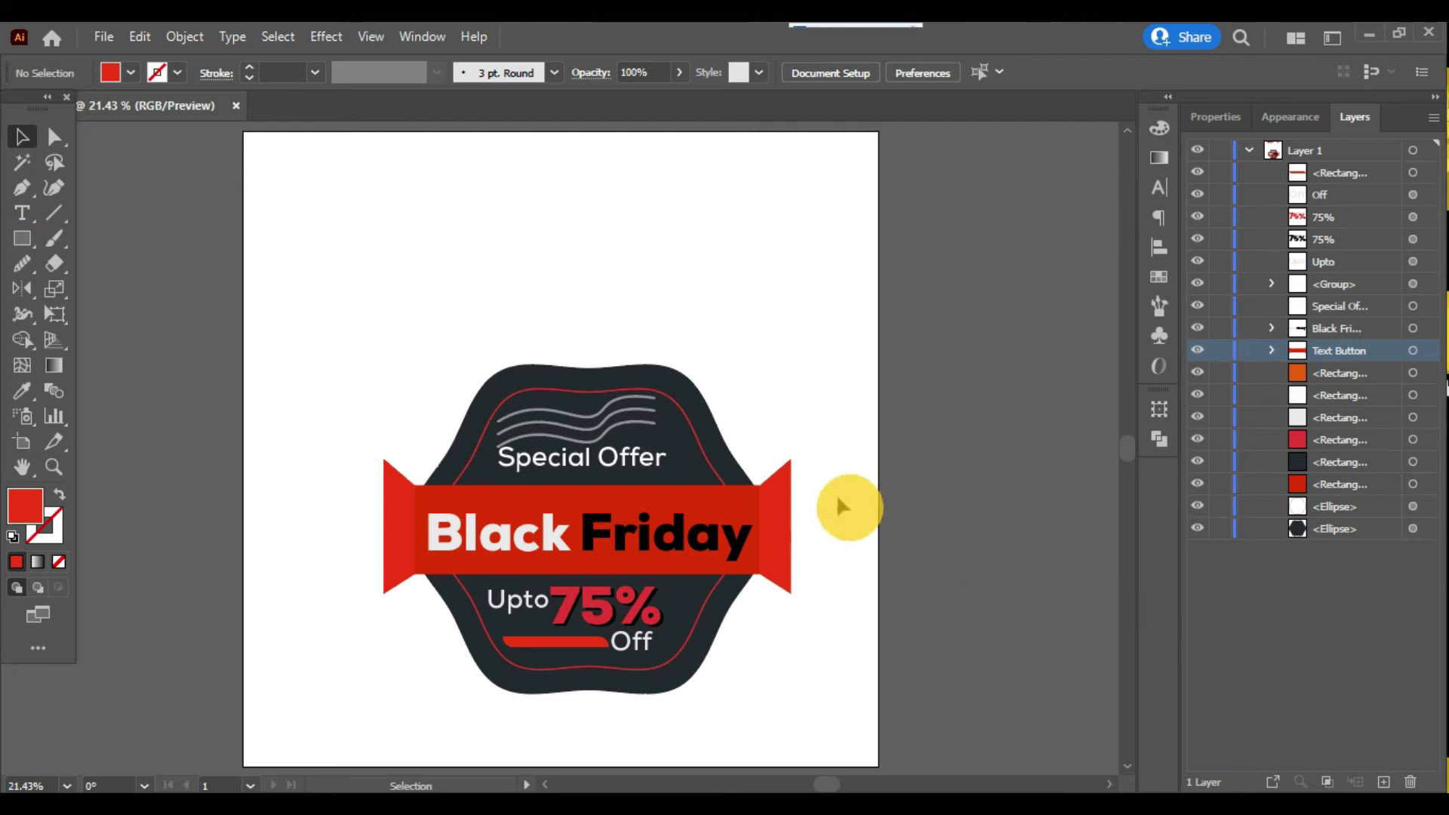
Add the centre-aligned title "Black Friday Badge" near the artboard's upper edge, above the badge.
click(22, 213)
scroll(527, 327, up, 2)
click(934, 72)
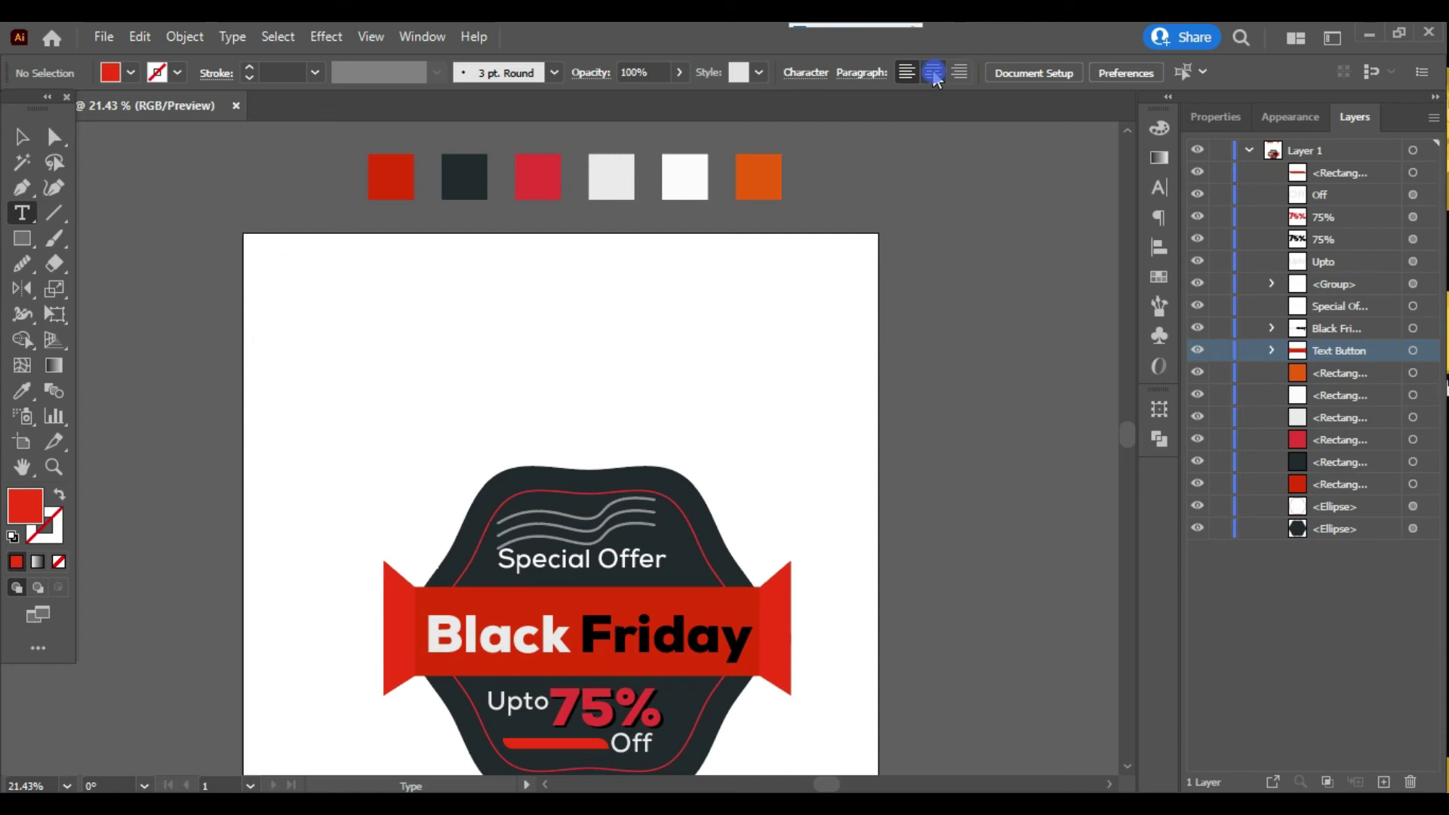
click(565, 305)
text(Black Friday Badge)
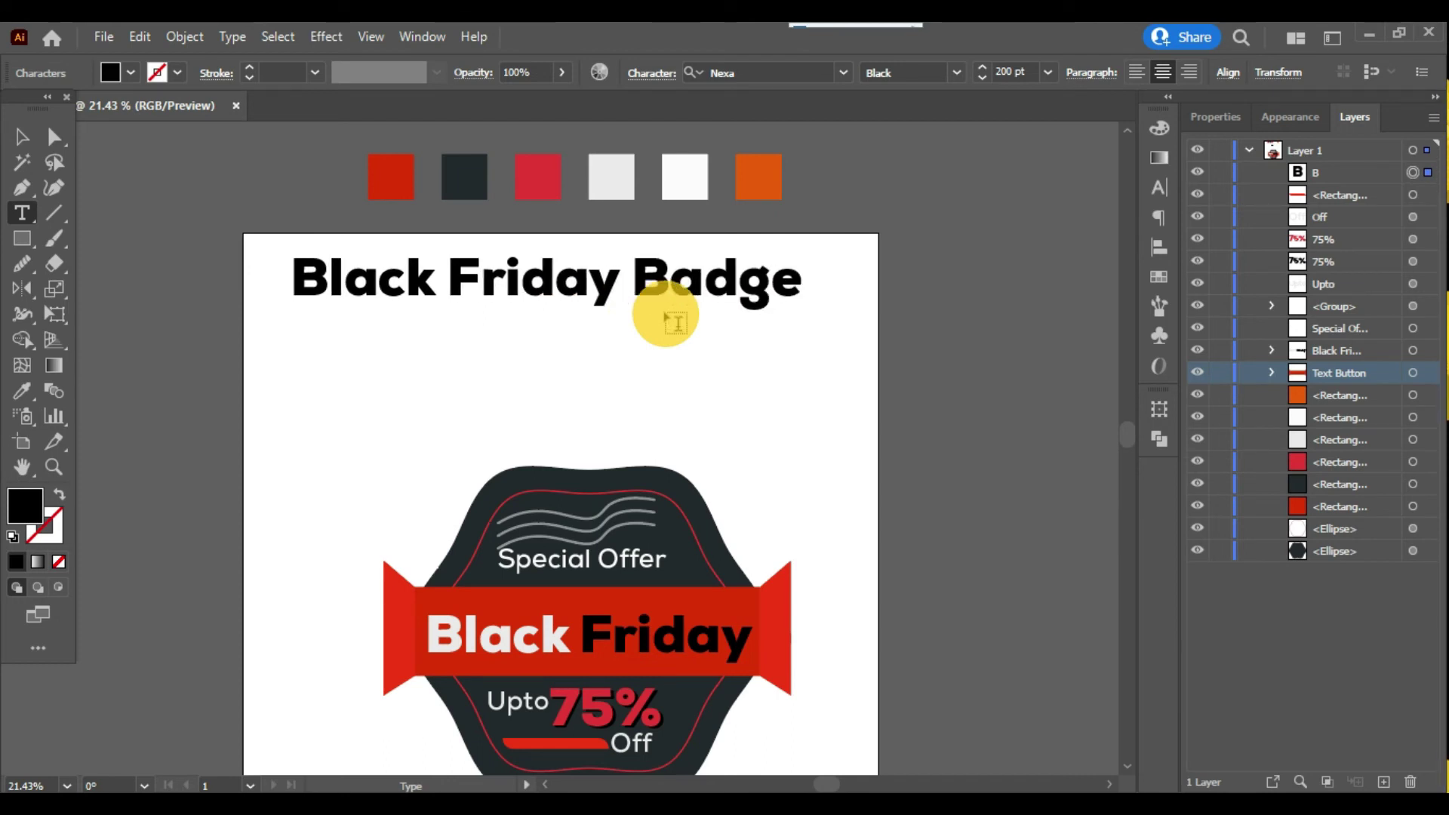
key(BackSpace)
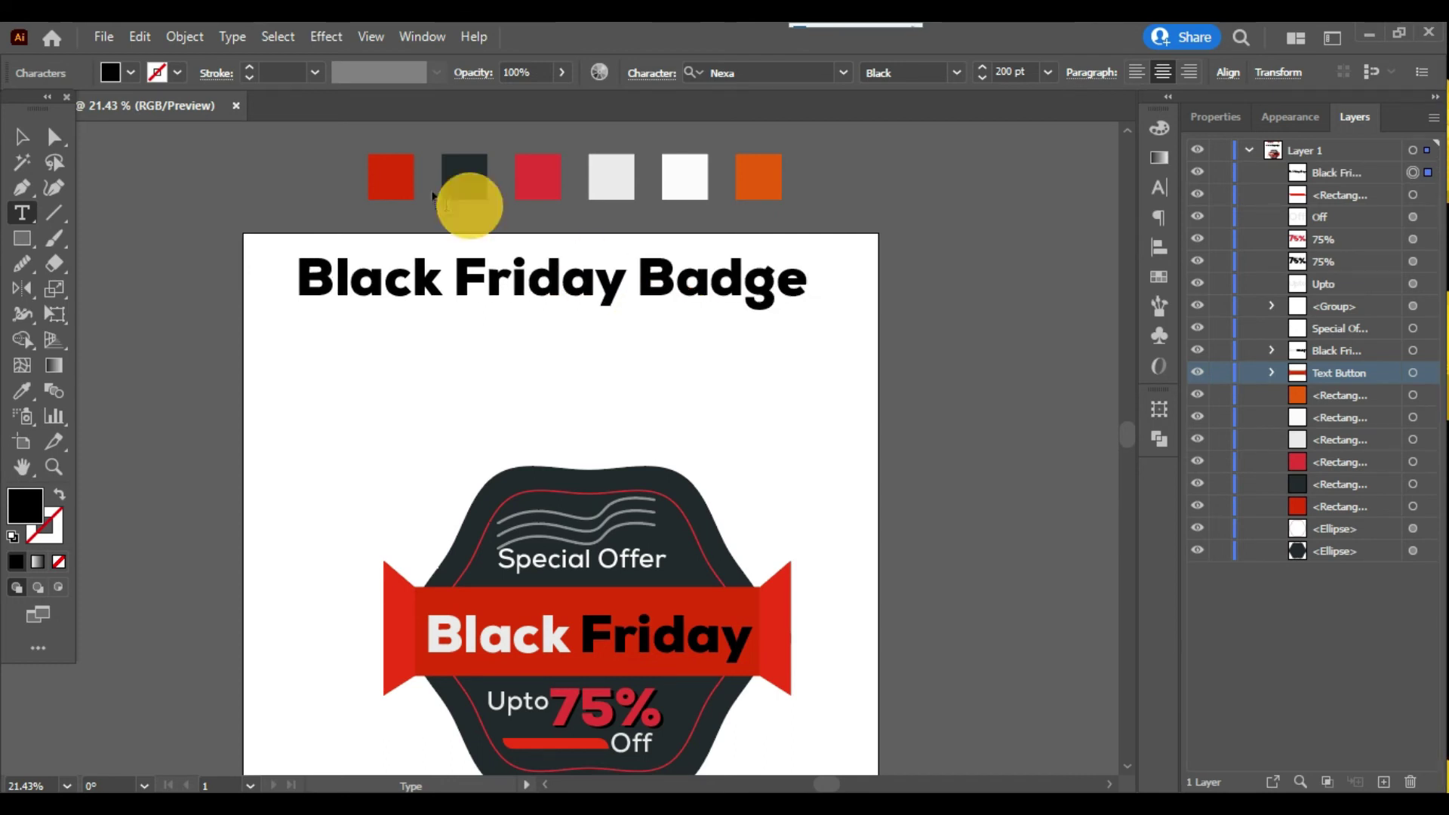
click(21, 137)
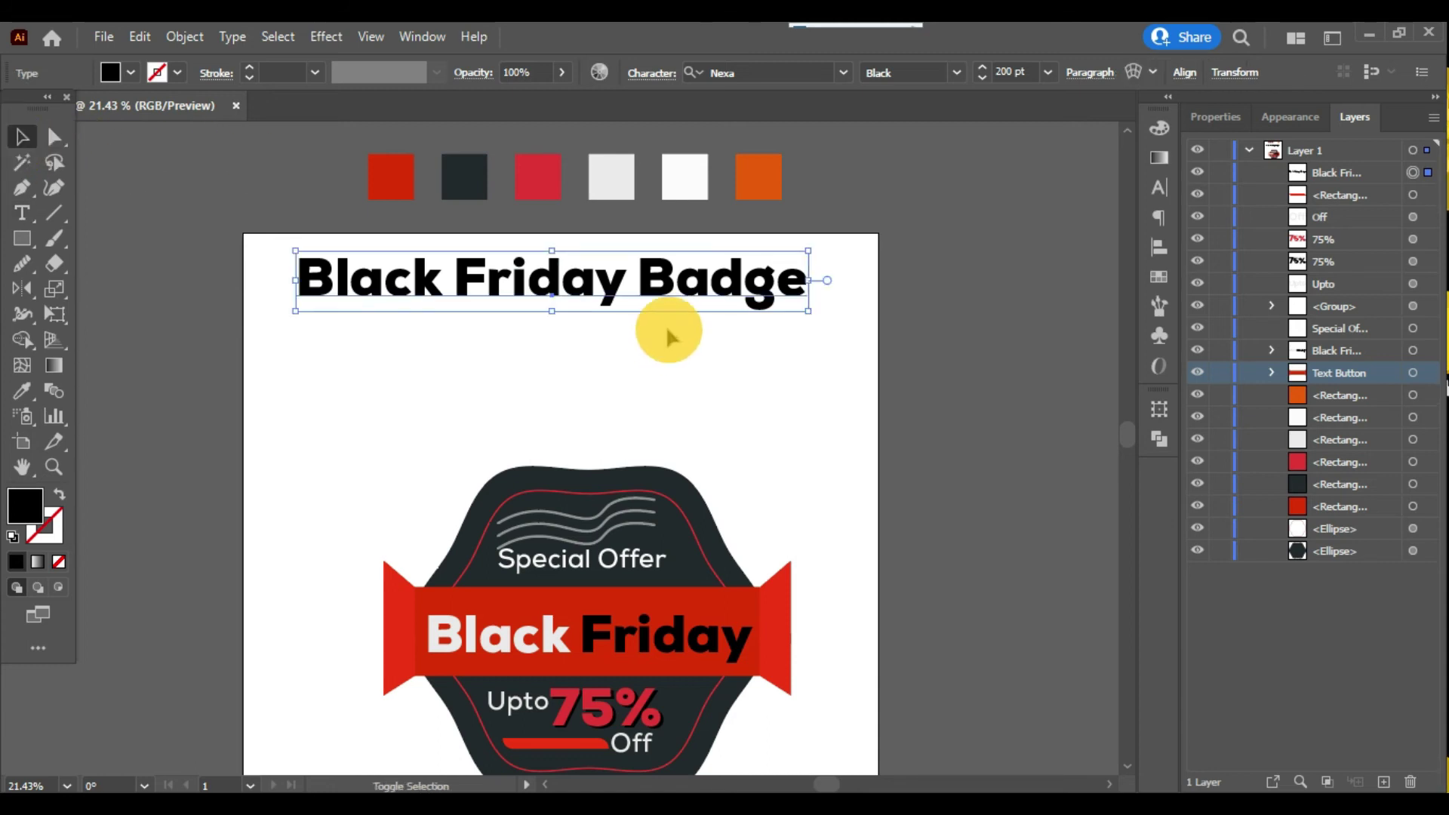
Centre the "Black Friday Badge" title horizontally on the artboard.
click(1160, 247)
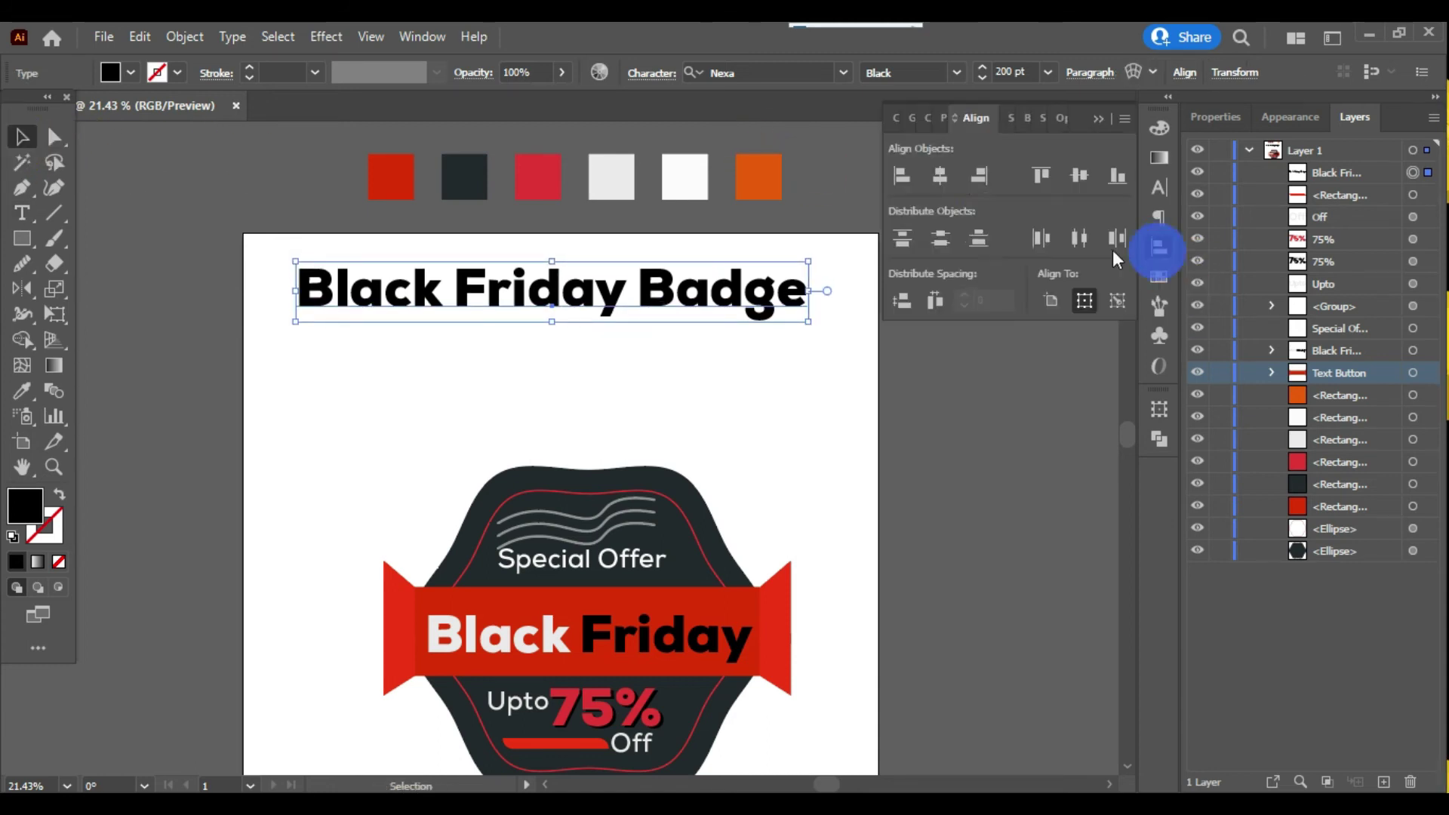
click(1079, 175)
key(ctrl+z)
click(941, 177)
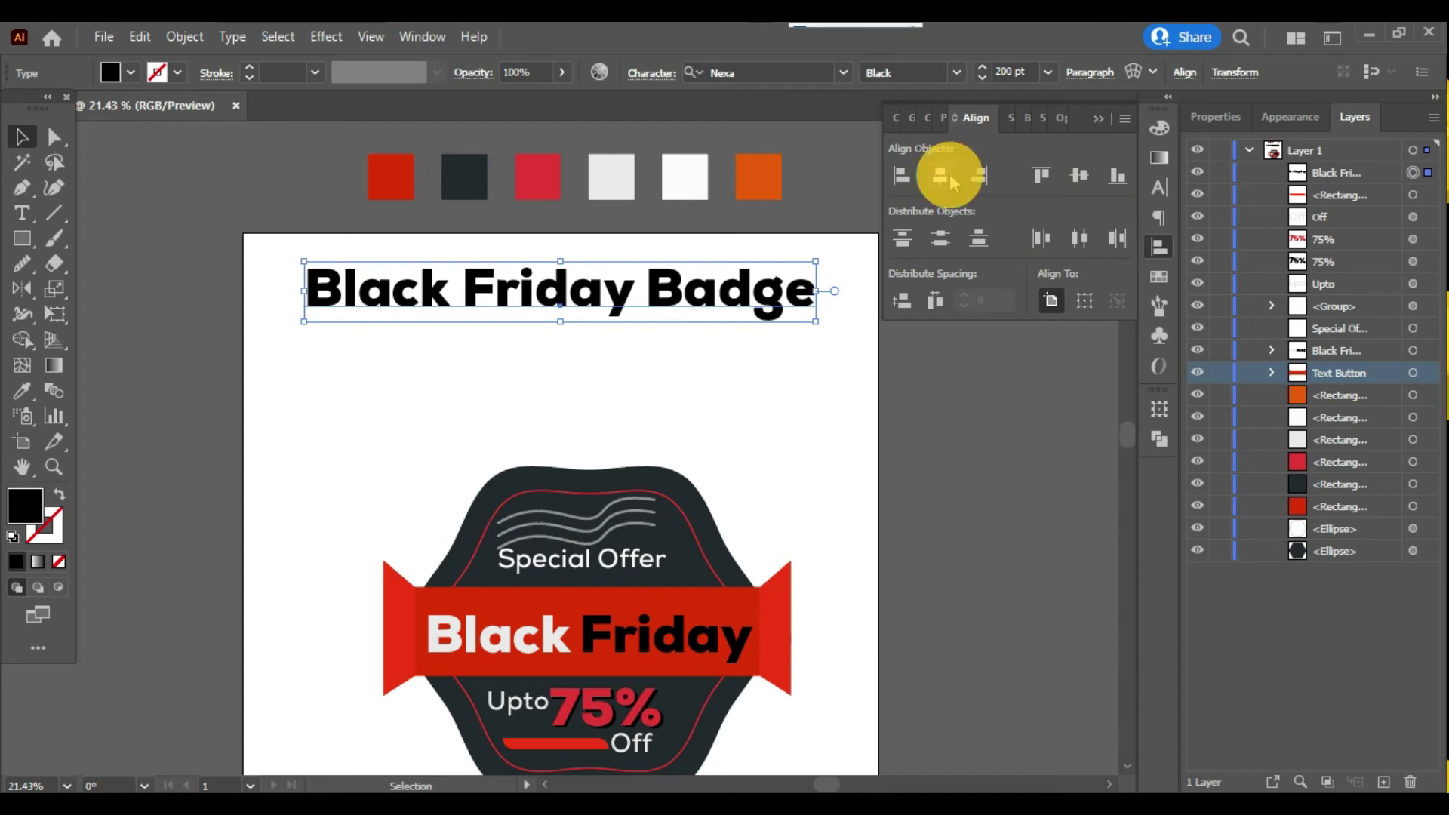
click(1160, 248)
drag(695, 296, 691, 364)
key(ctrl+z)
click(553, 383)
Draw a thin rectangle beneath the title, spanning its full width, and fill it with the red of the ribbon's main band.
click(23, 237)
drag(307, 329, 821, 347)
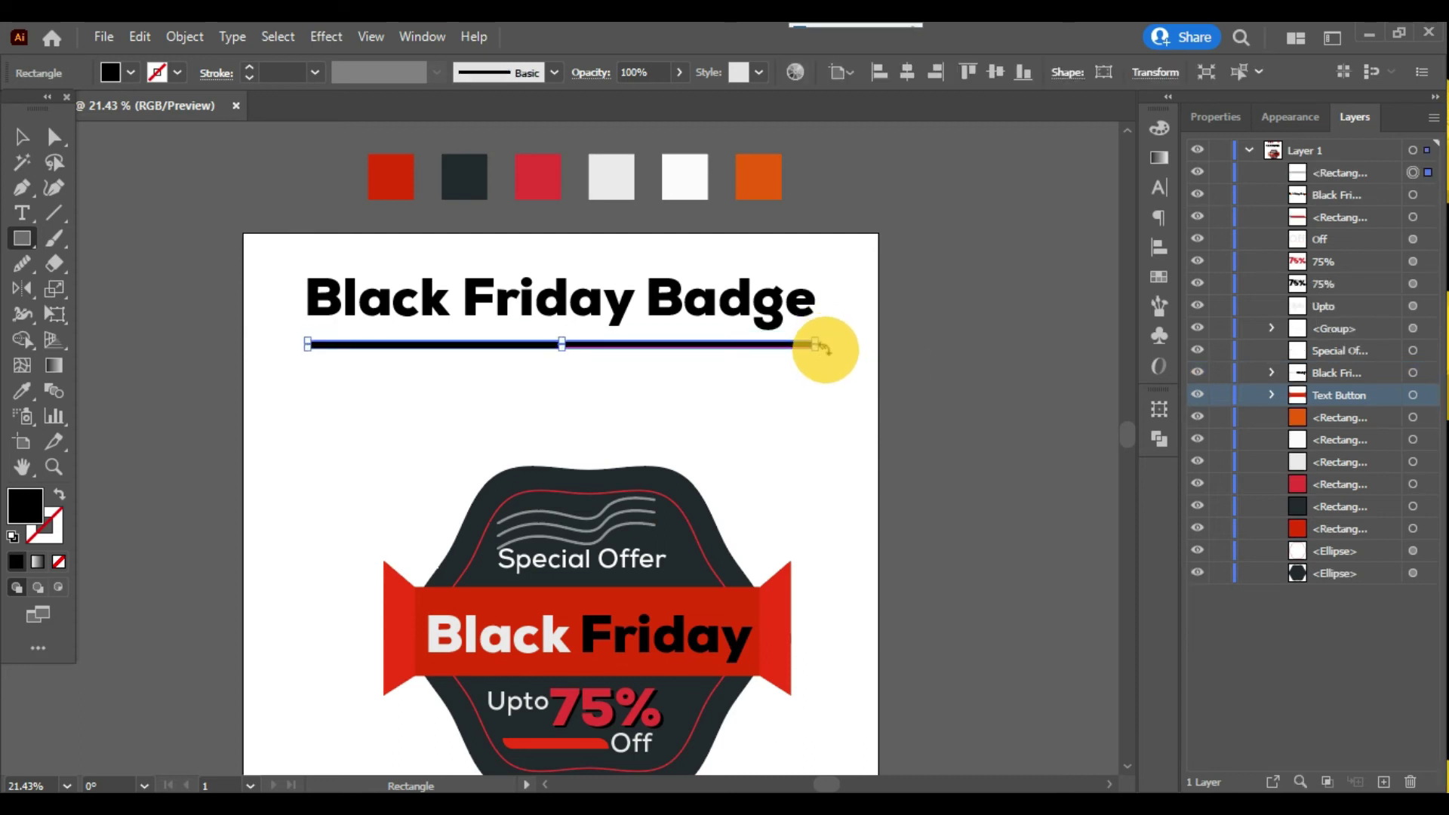
key(i)
click(690, 612)
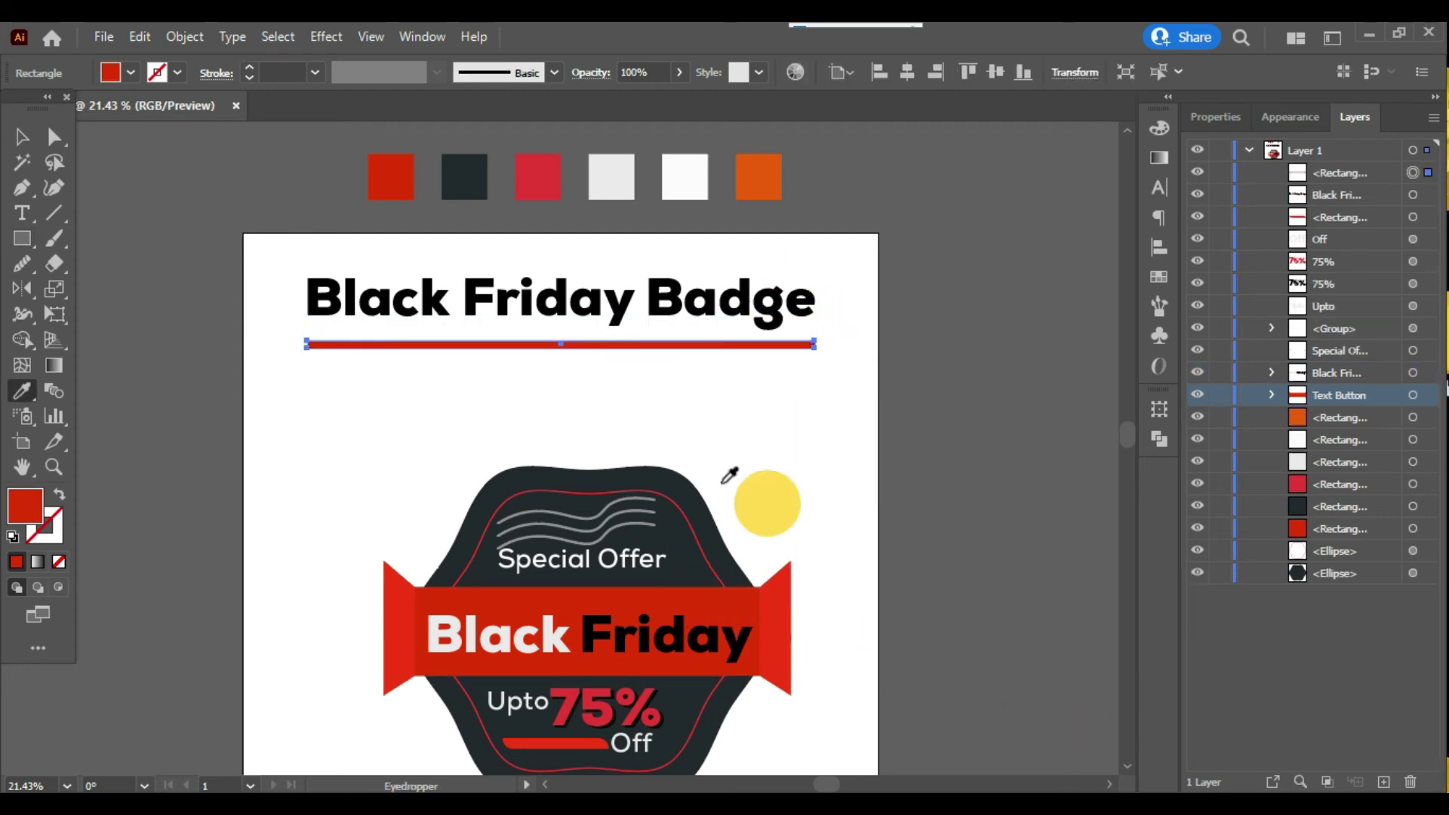
Fully round the ends of the thin red bar beneath the title.
click(20, 138)
scroll(786, 373, up, 4)
scroll(790, 369, up, 5)
drag(940, 313, 824, 313)
key(ctrl+0)
click(788, 311)
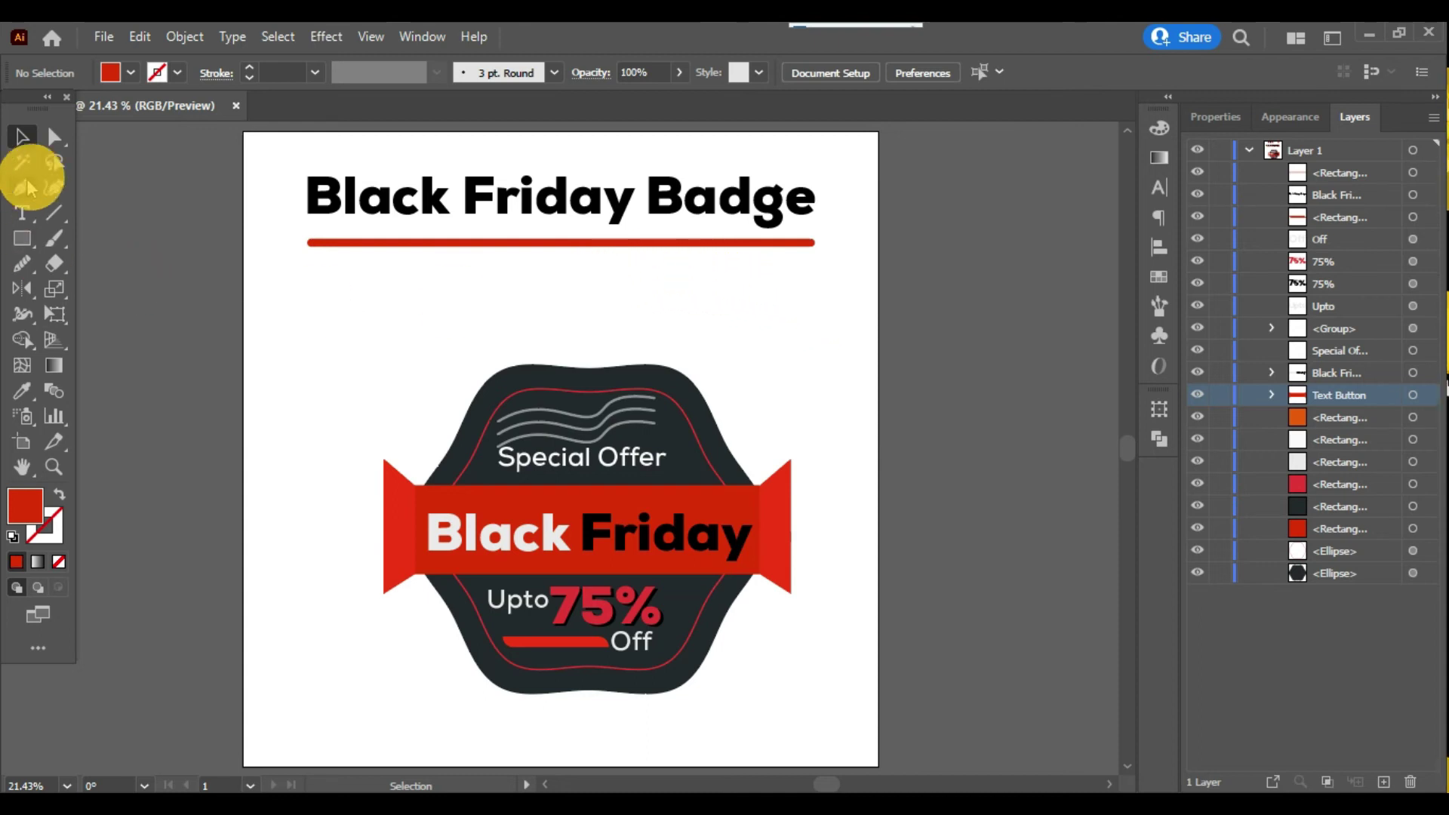
Draw an upright five-pointed star about 372 × 354 px over the middle of the red bar beneath the title.
click(22, 239)
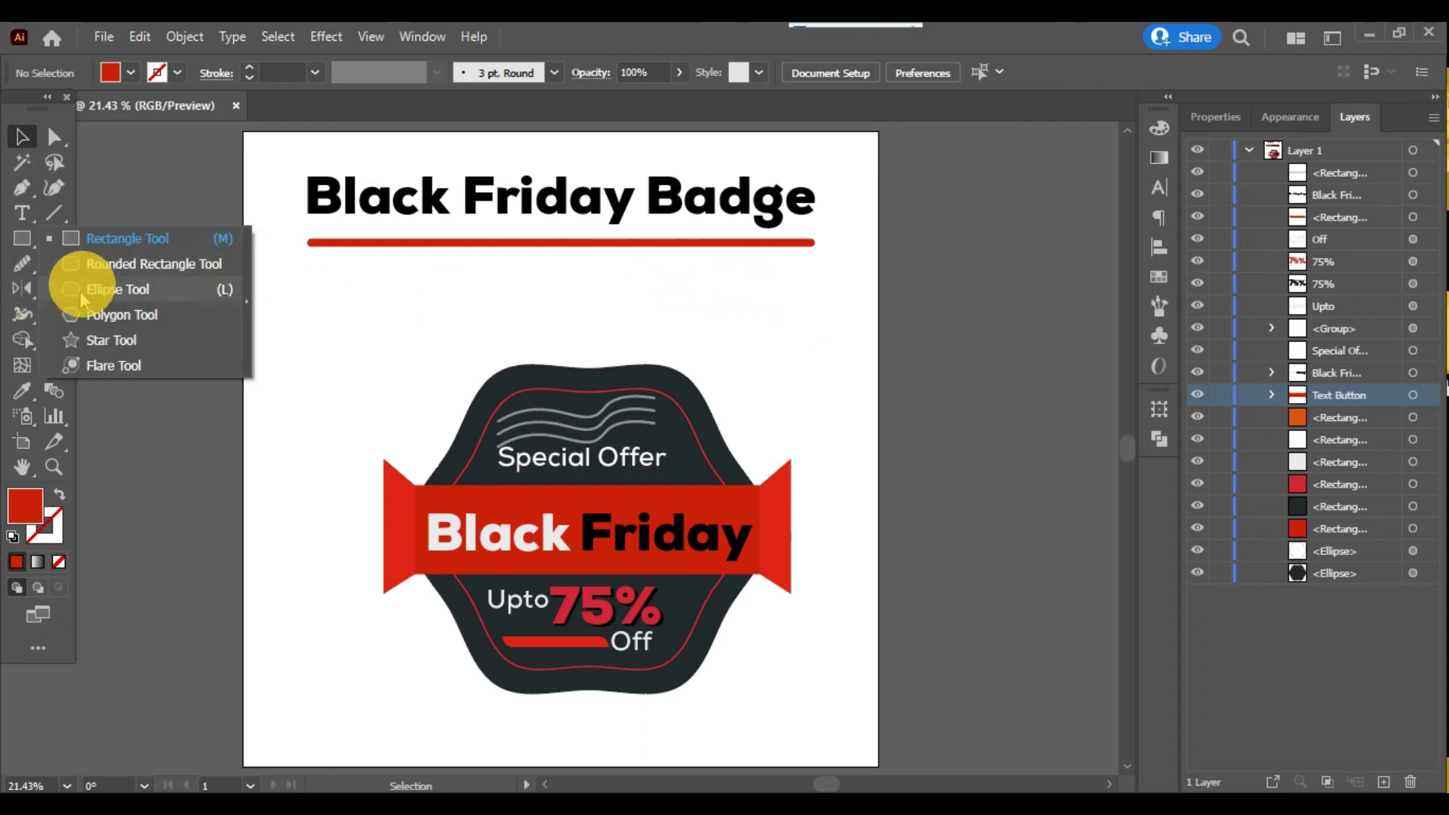
click(84, 338)
drag(548, 253, 637, 258)
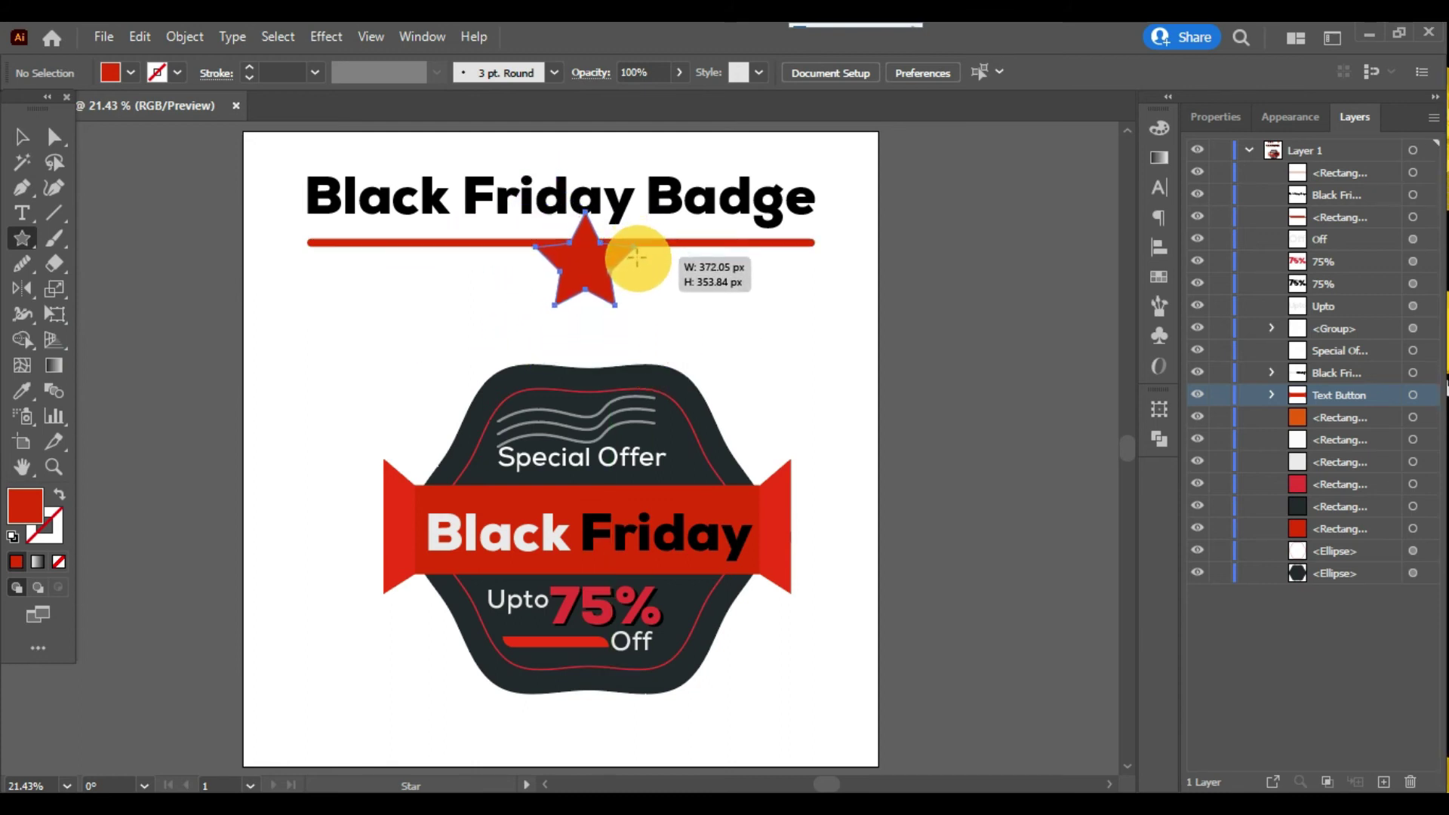
drag(638, 266, 637, 264)
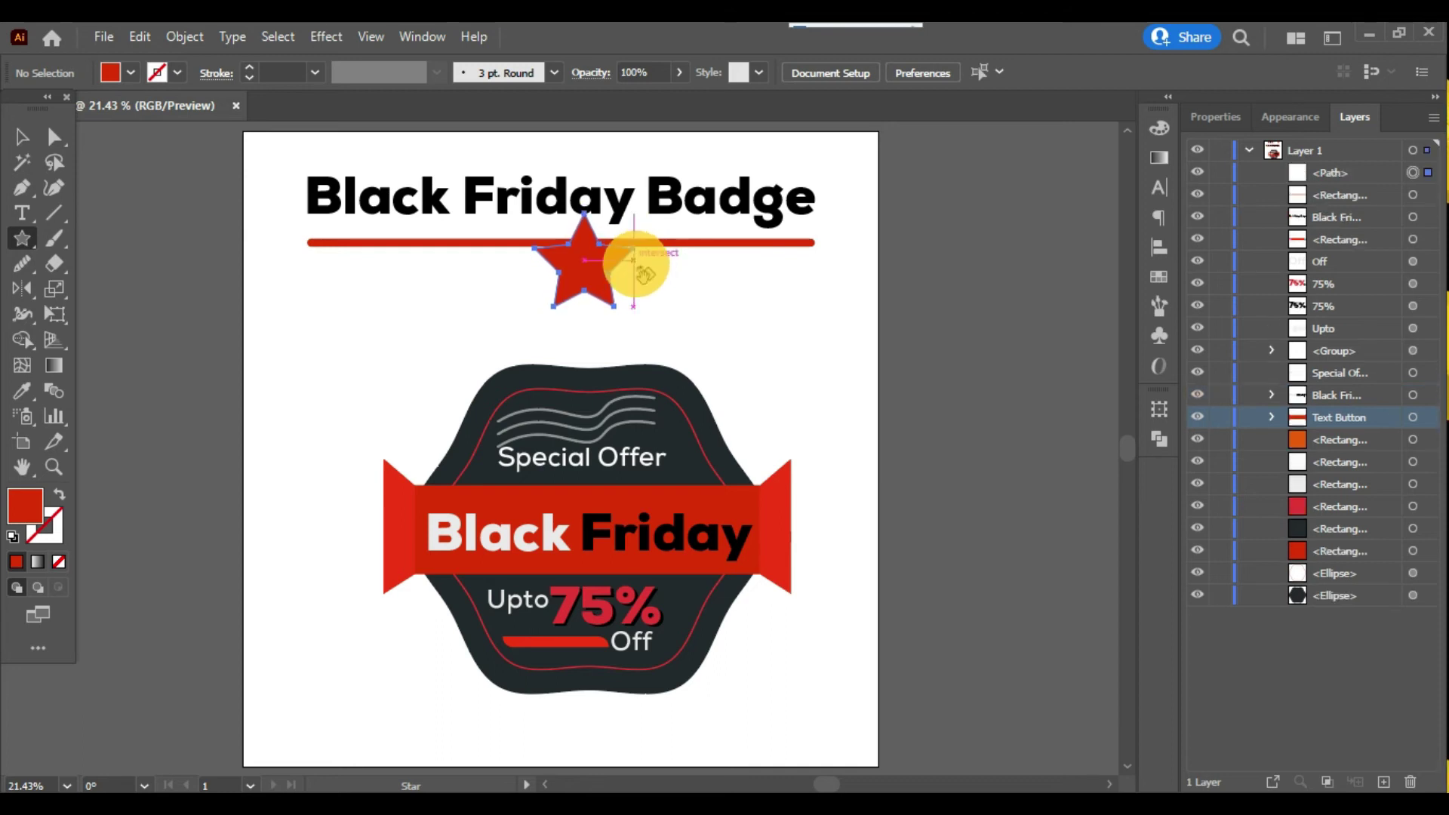
Fill the star with the orange palette swatch and move it slightly up over the red bar.
scroll(664, 413, up, 3)
key(i)
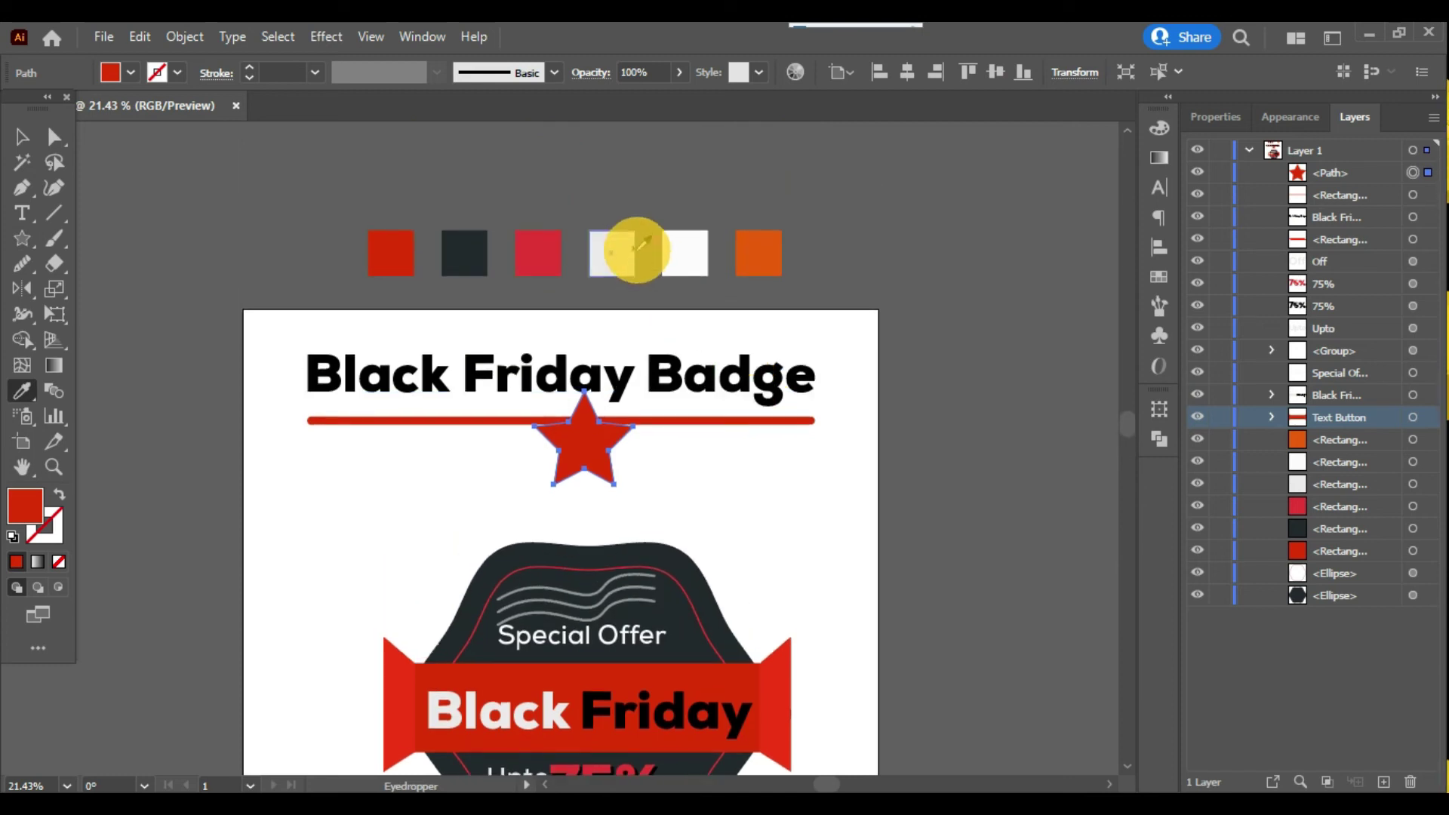
click(615, 253)
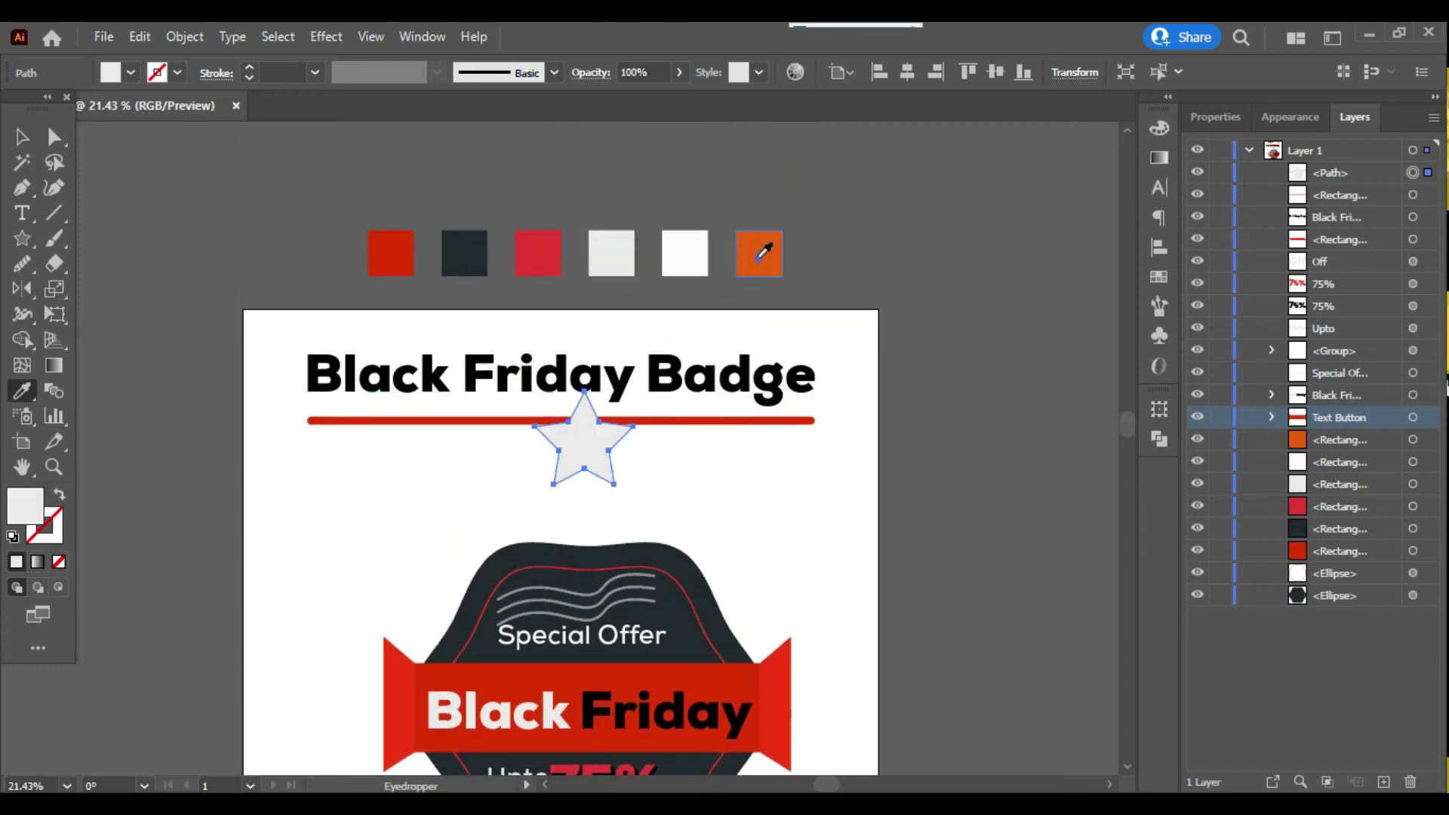
click(763, 253)
click(21, 138)
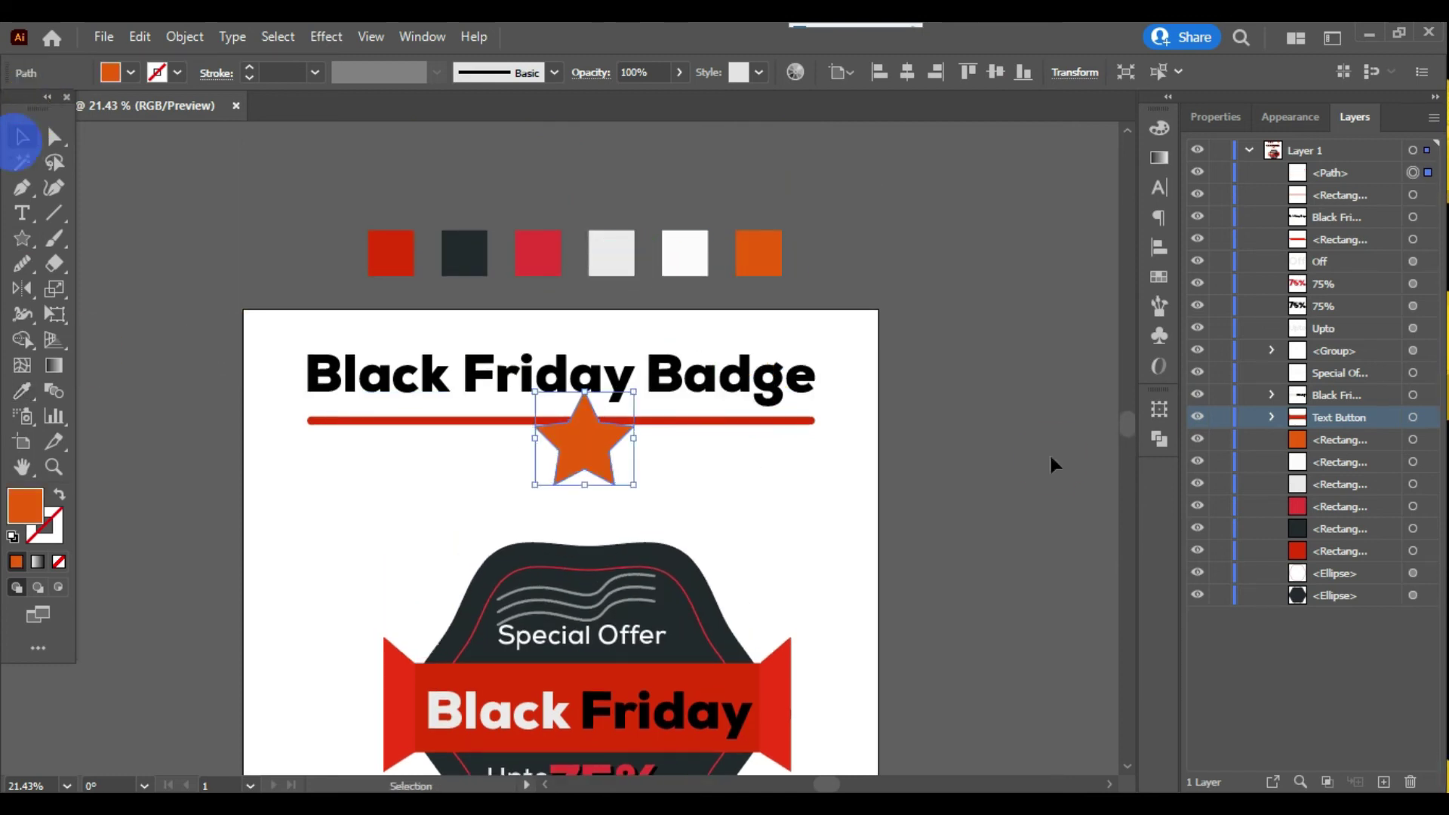
click(1049, 458)
drag(586, 454, 586, 456)
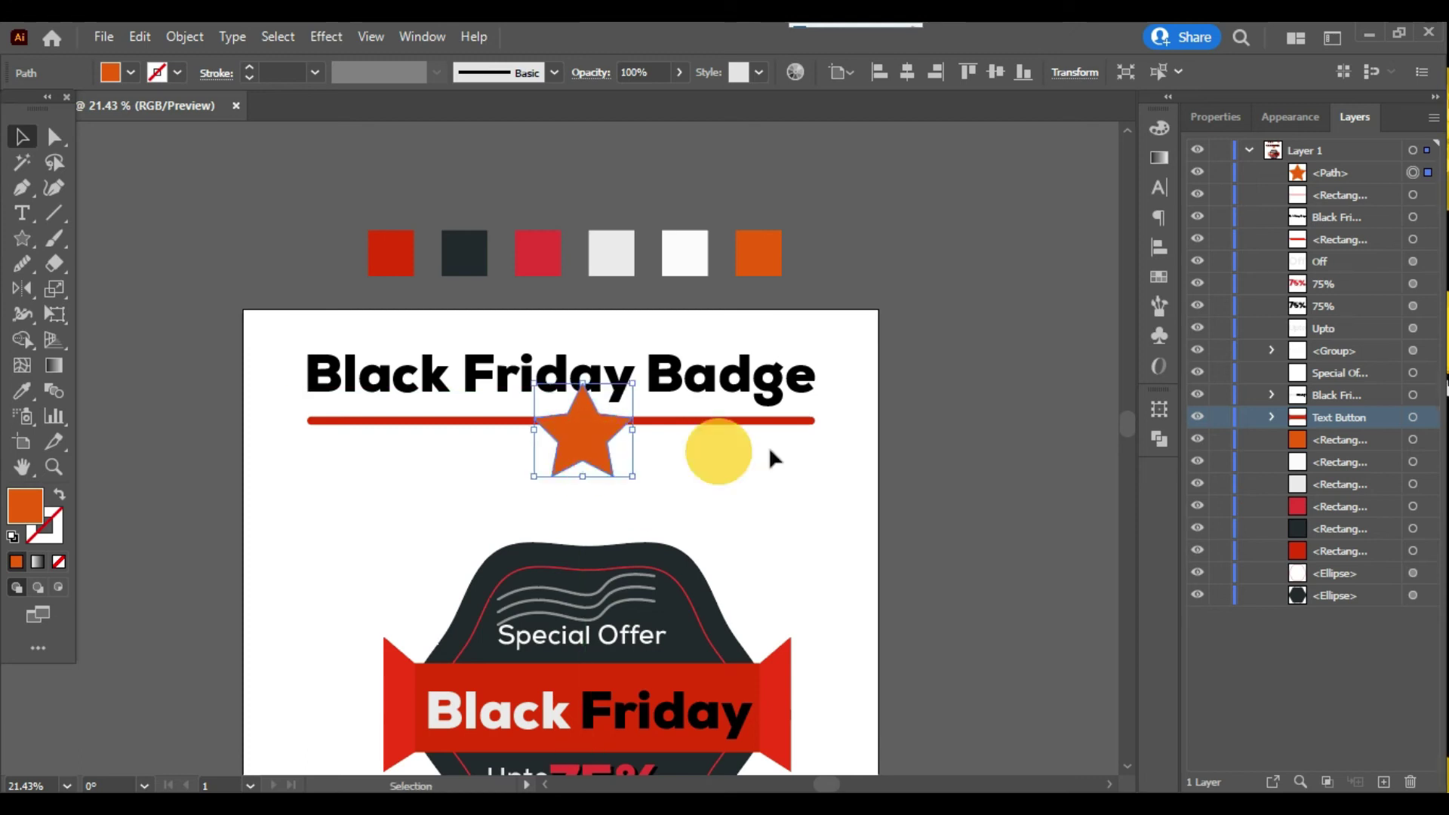
click(955, 428)
Draw a small circle in the middle of the star and fill it with the near-white palette swatch beside the orange one.
scroll(920, 429, down, 2)
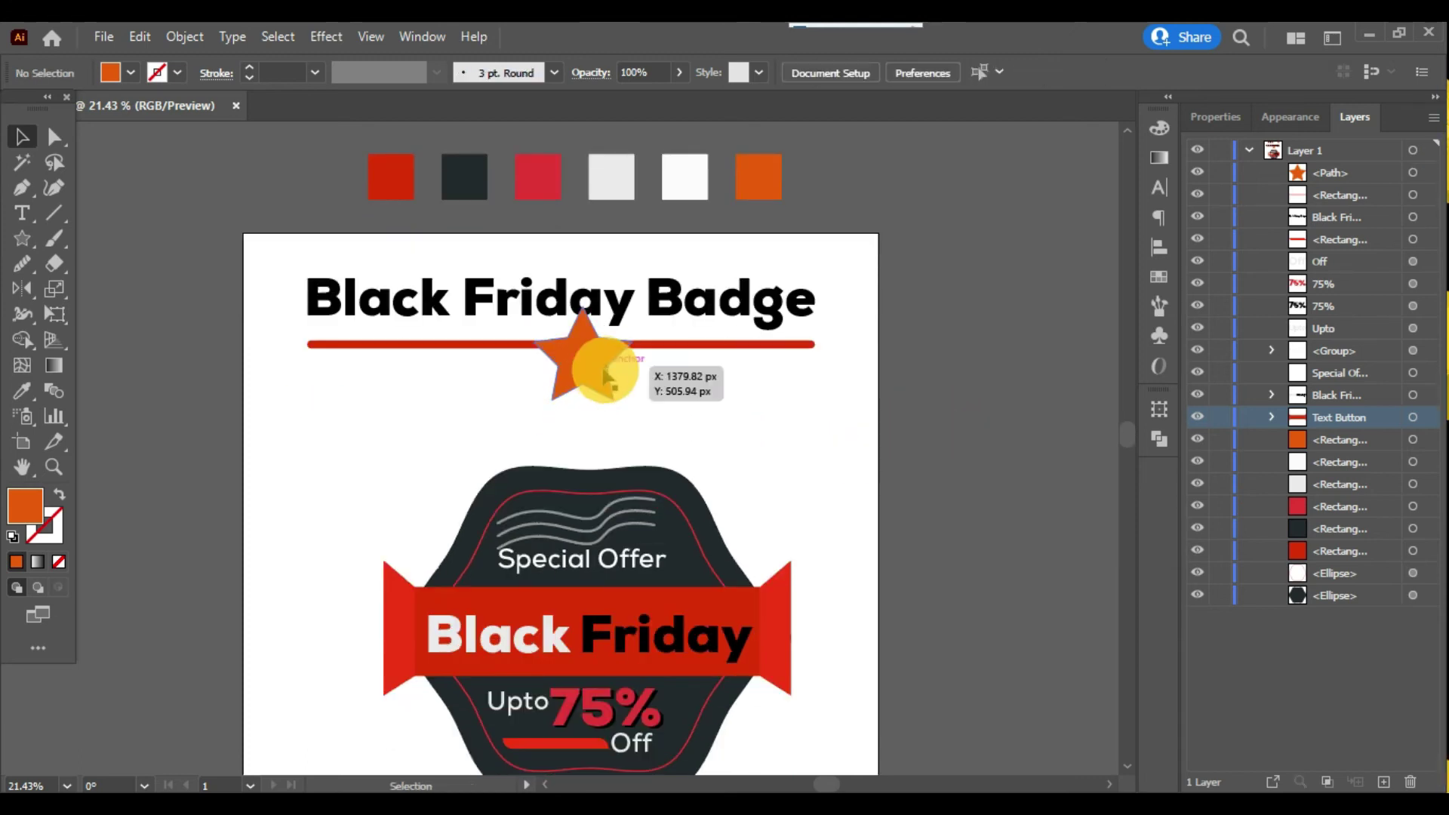
click(23, 240)
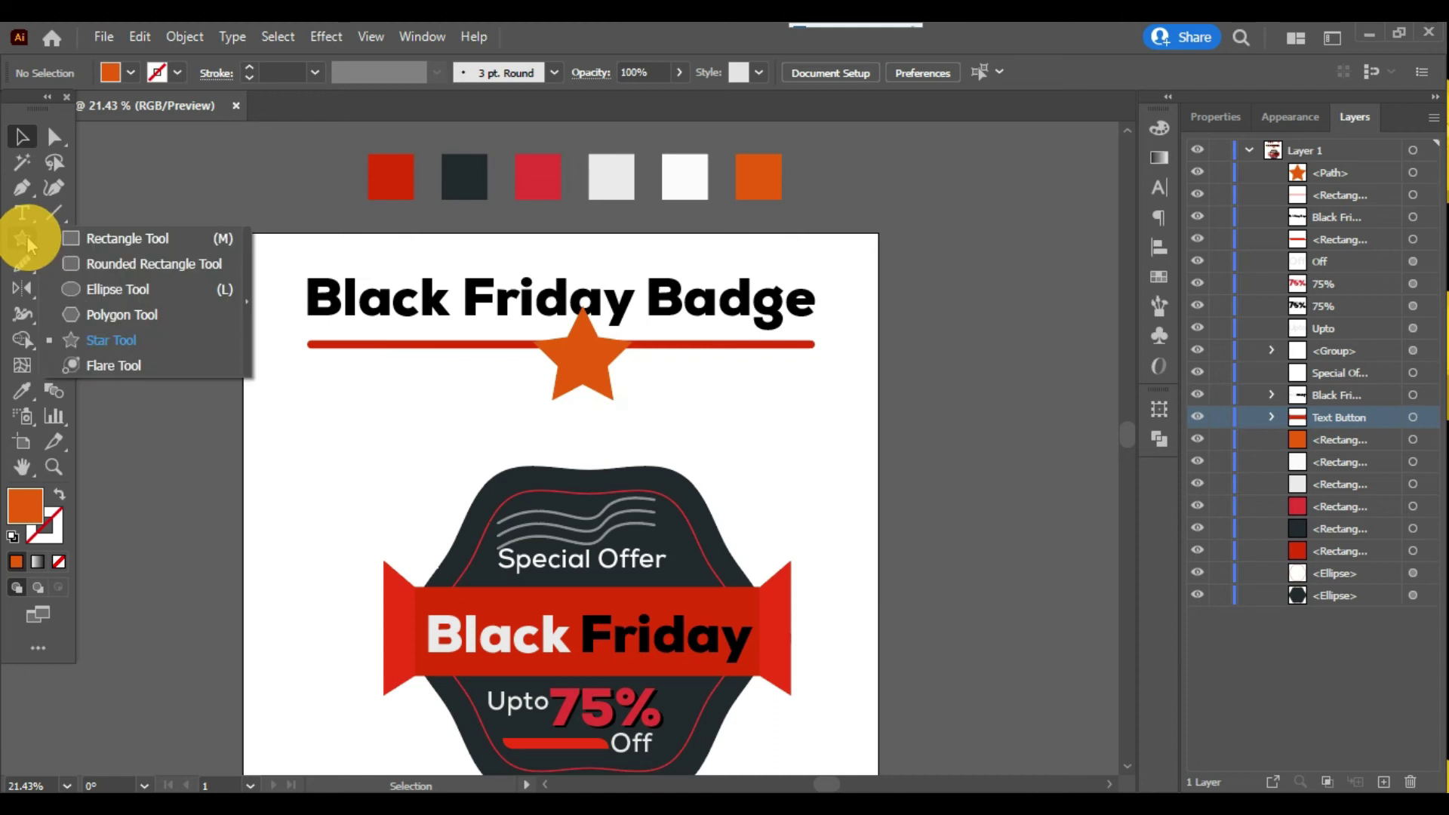
click(118, 289)
key(ctrl+equal)
key(ctrl+equal)
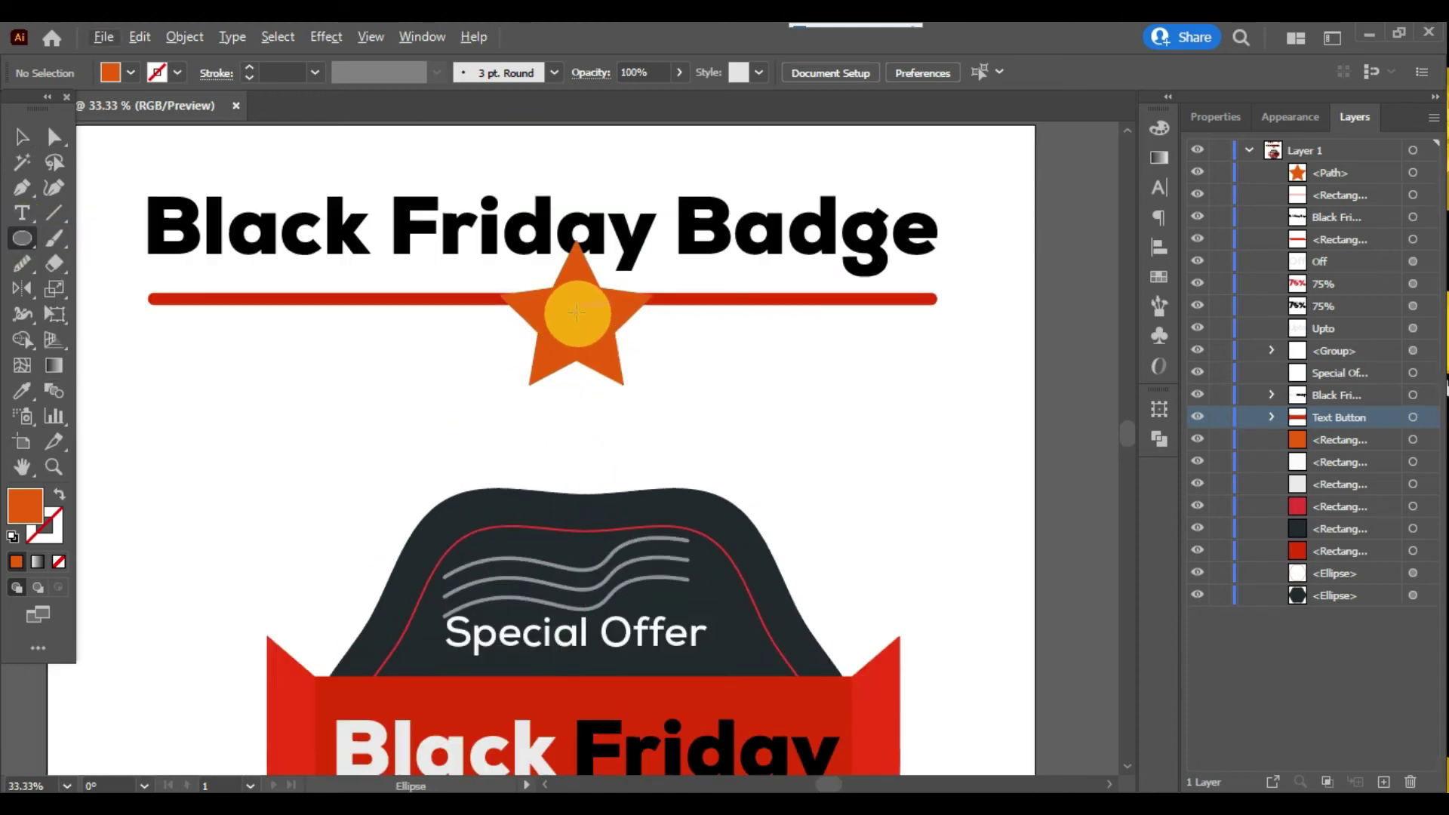
drag(576, 312, 591, 328)
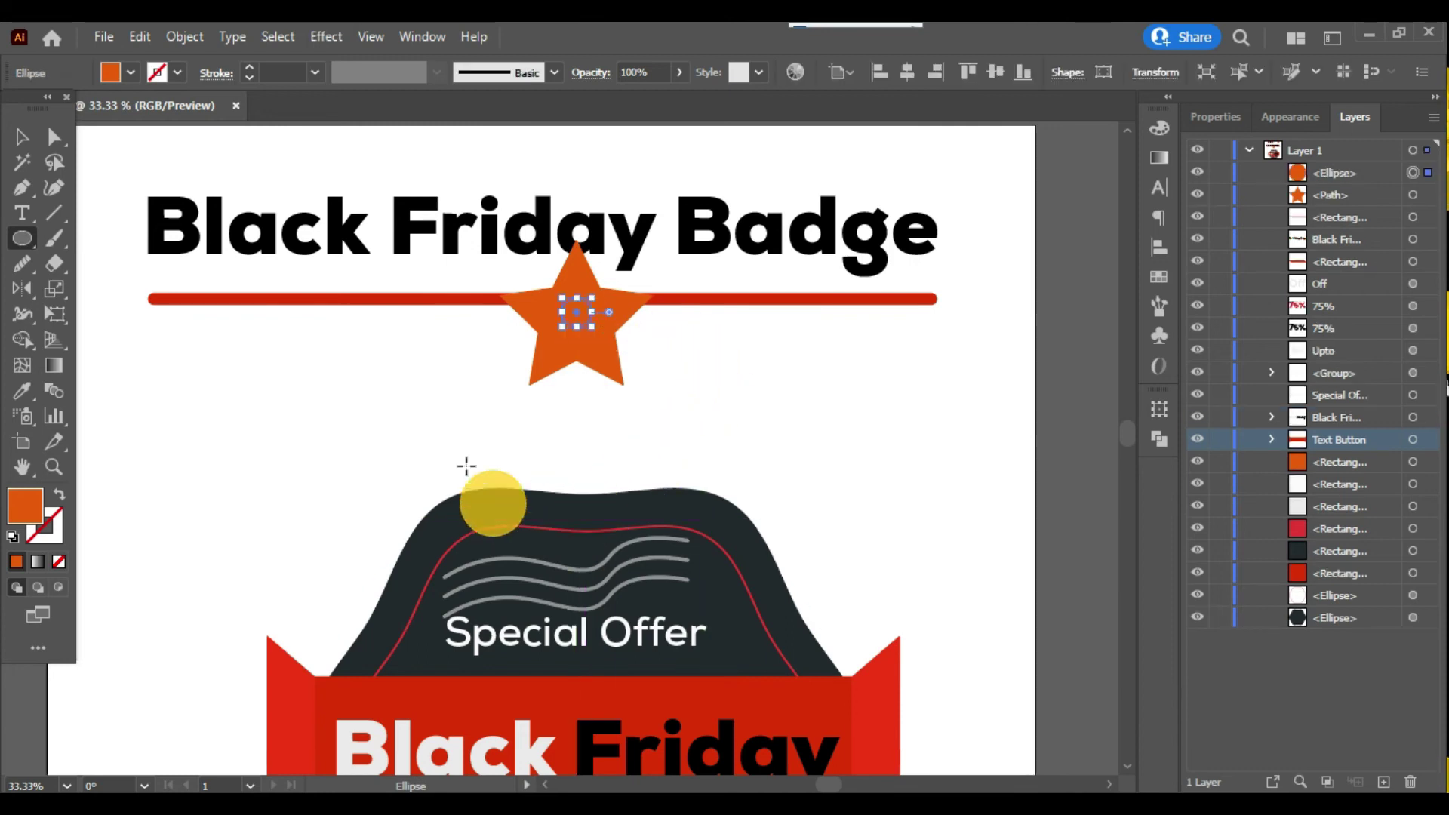
scroll(381, 414, up, 4)
key(i)
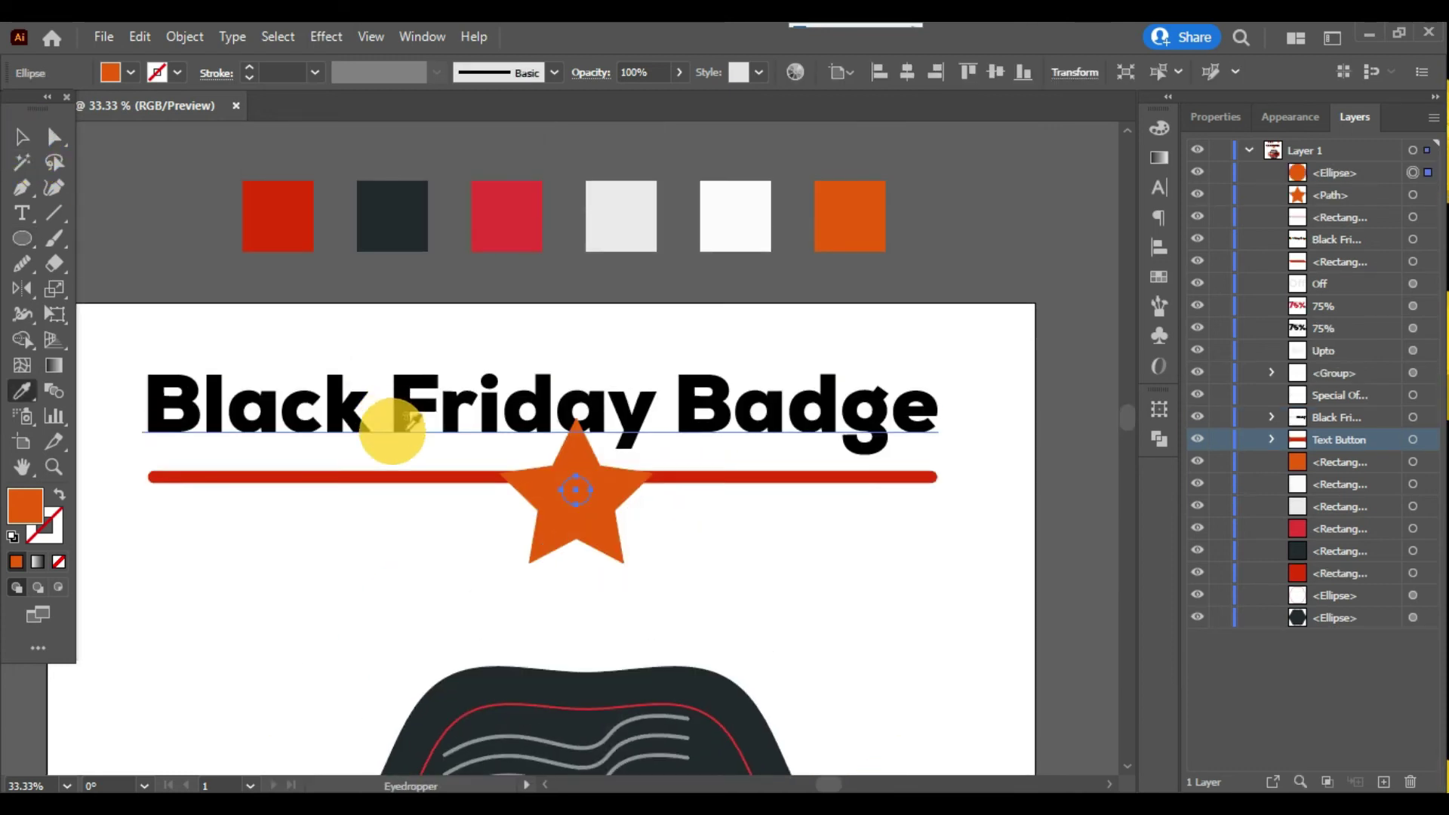
click(732, 220)
key(v)
Align the small circle and the star to each other's horizontal and vertical centres.
click(593, 536)
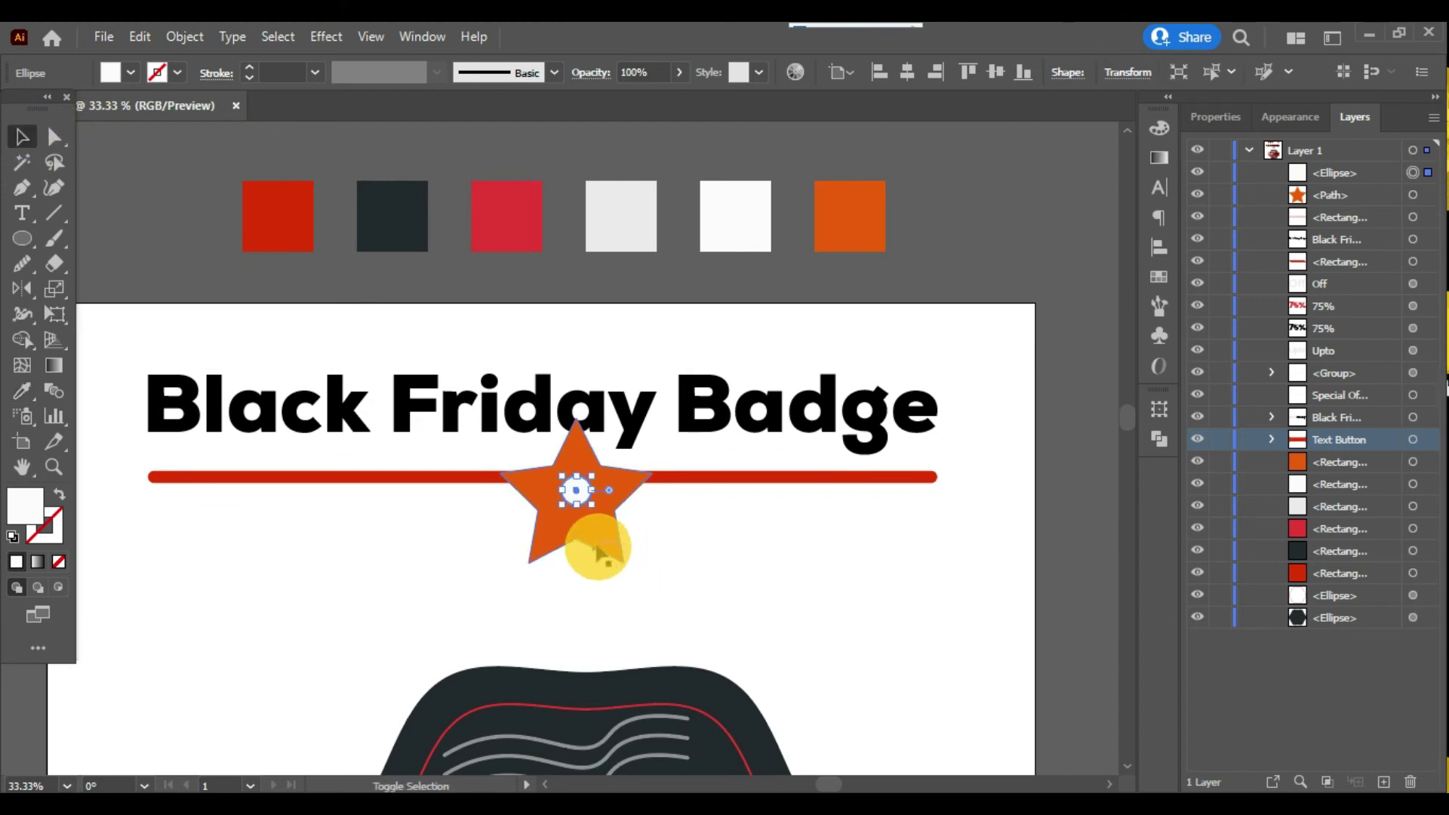
click(1159, 246)
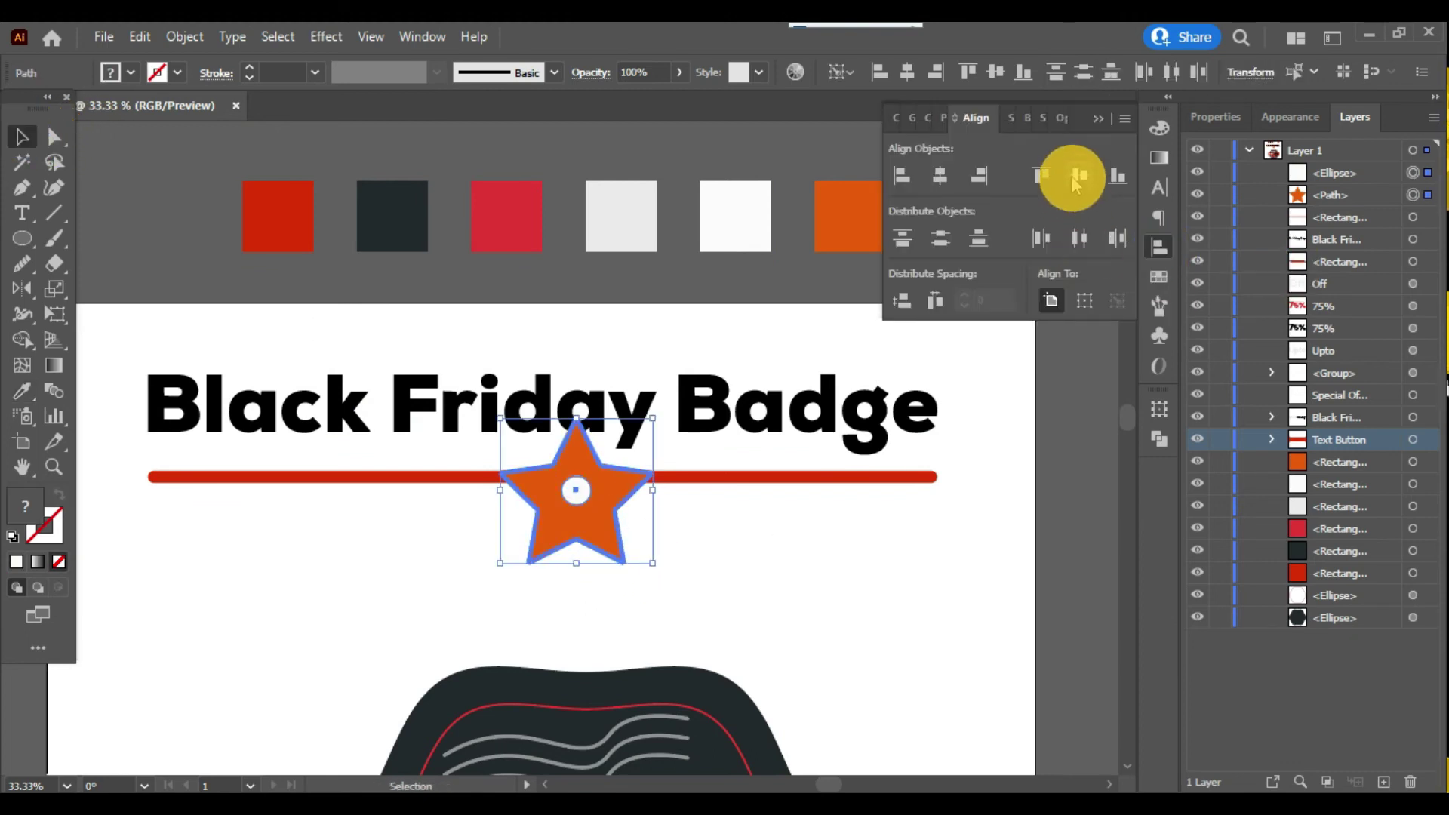
click(941, 175)
click(760, 592)
click(573, 489)
shift+click(612, 555)
click(611, 555)
click(941, 175)
click(1076, 174)
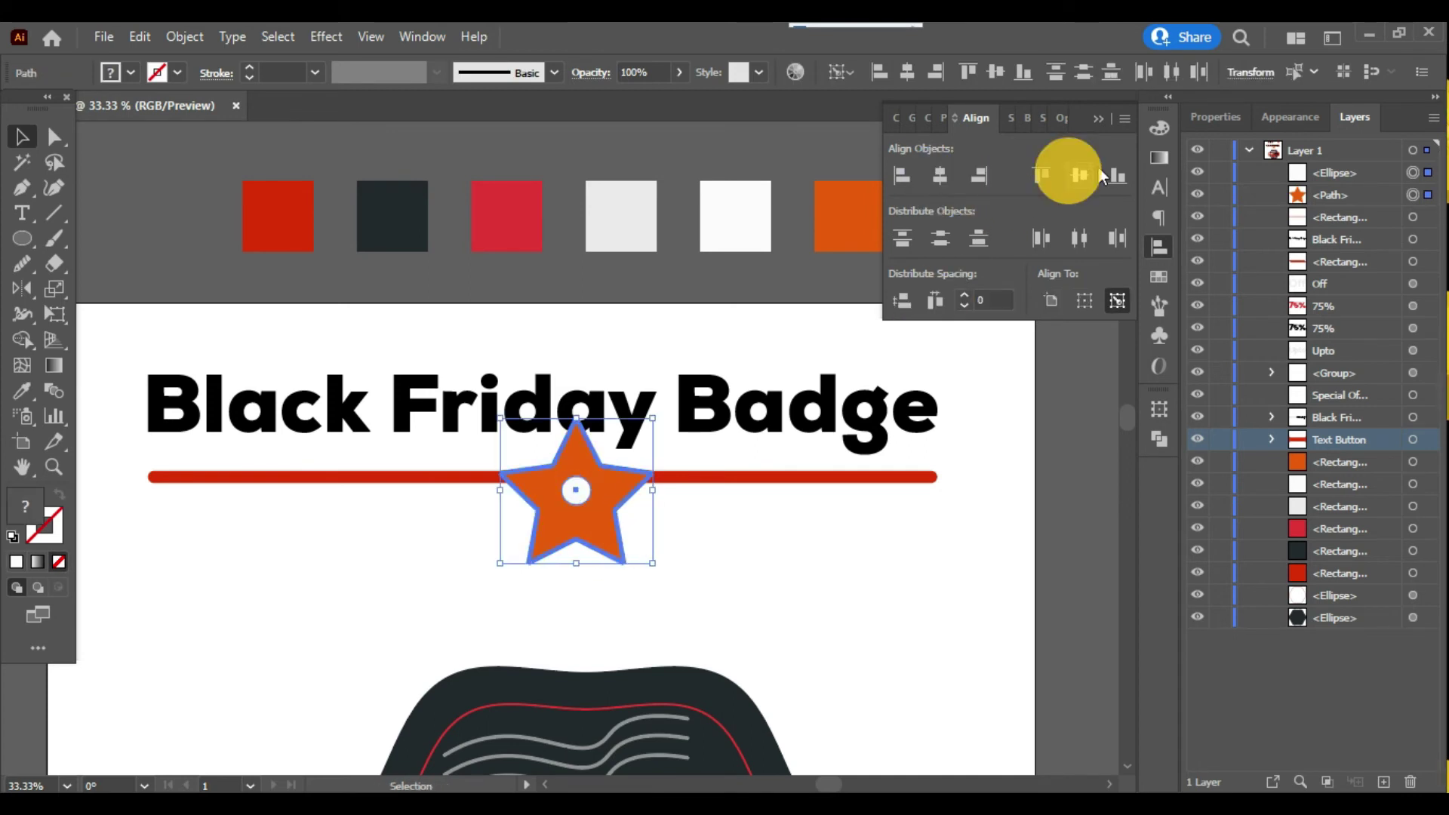
click(835, 608)
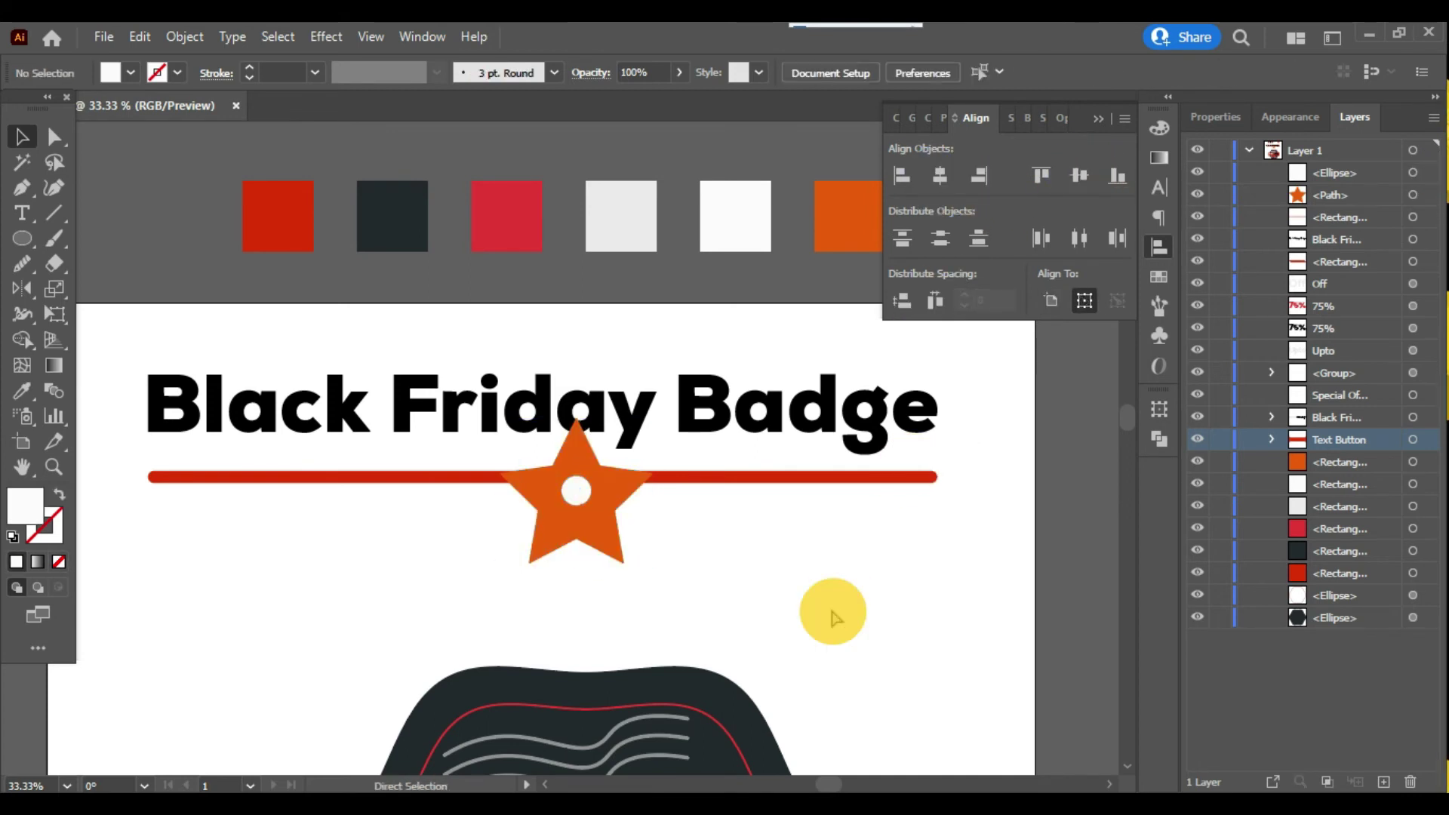
Scale the star and its circle down together, and move the red bar down so it runs through the circle.
scroll(835, 619, down, 2)
scroll(670, 291, up, 2)
click(604, 329)
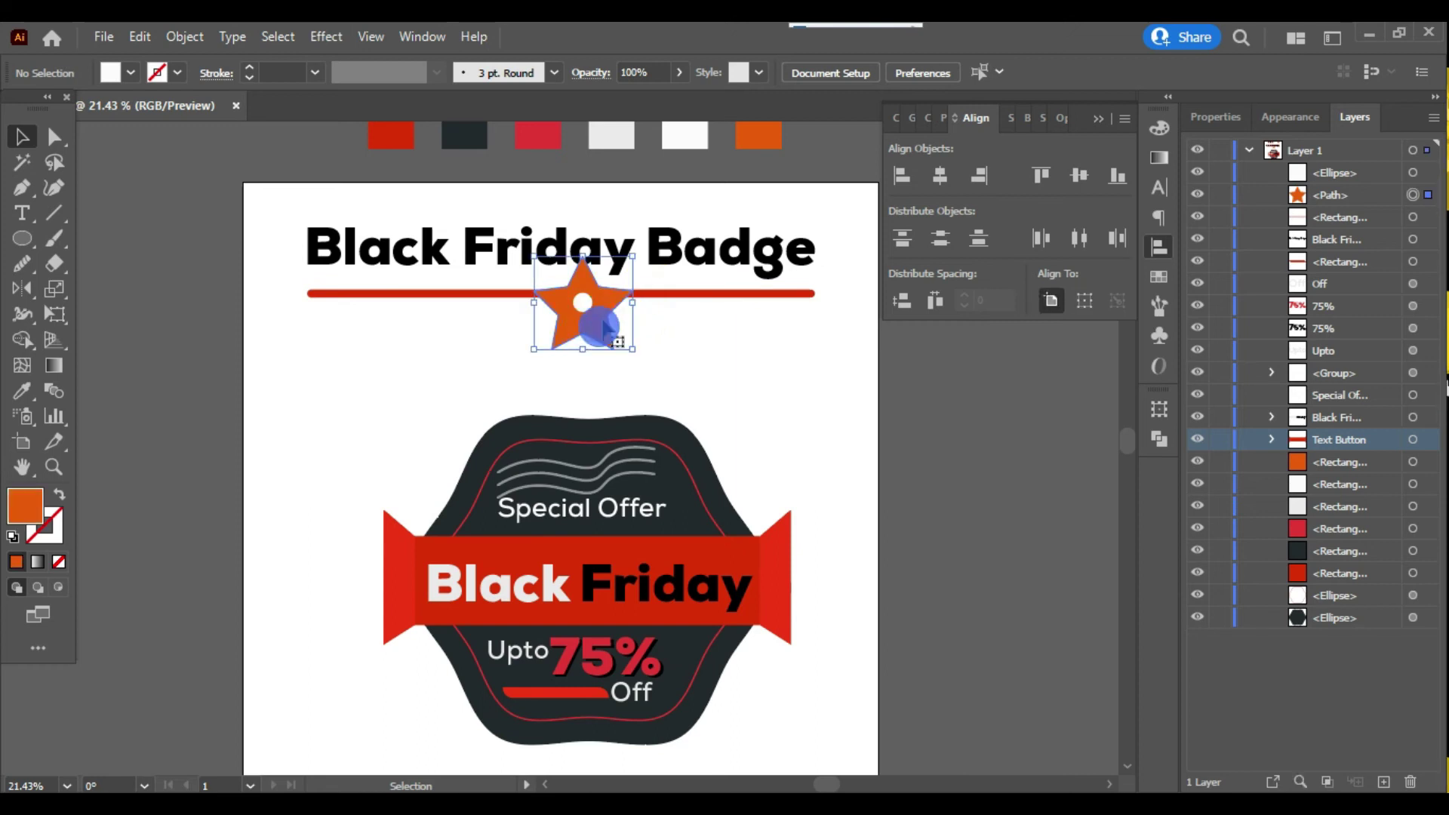
shift+click(582, 303)
drag(635, 351, 664, 316)
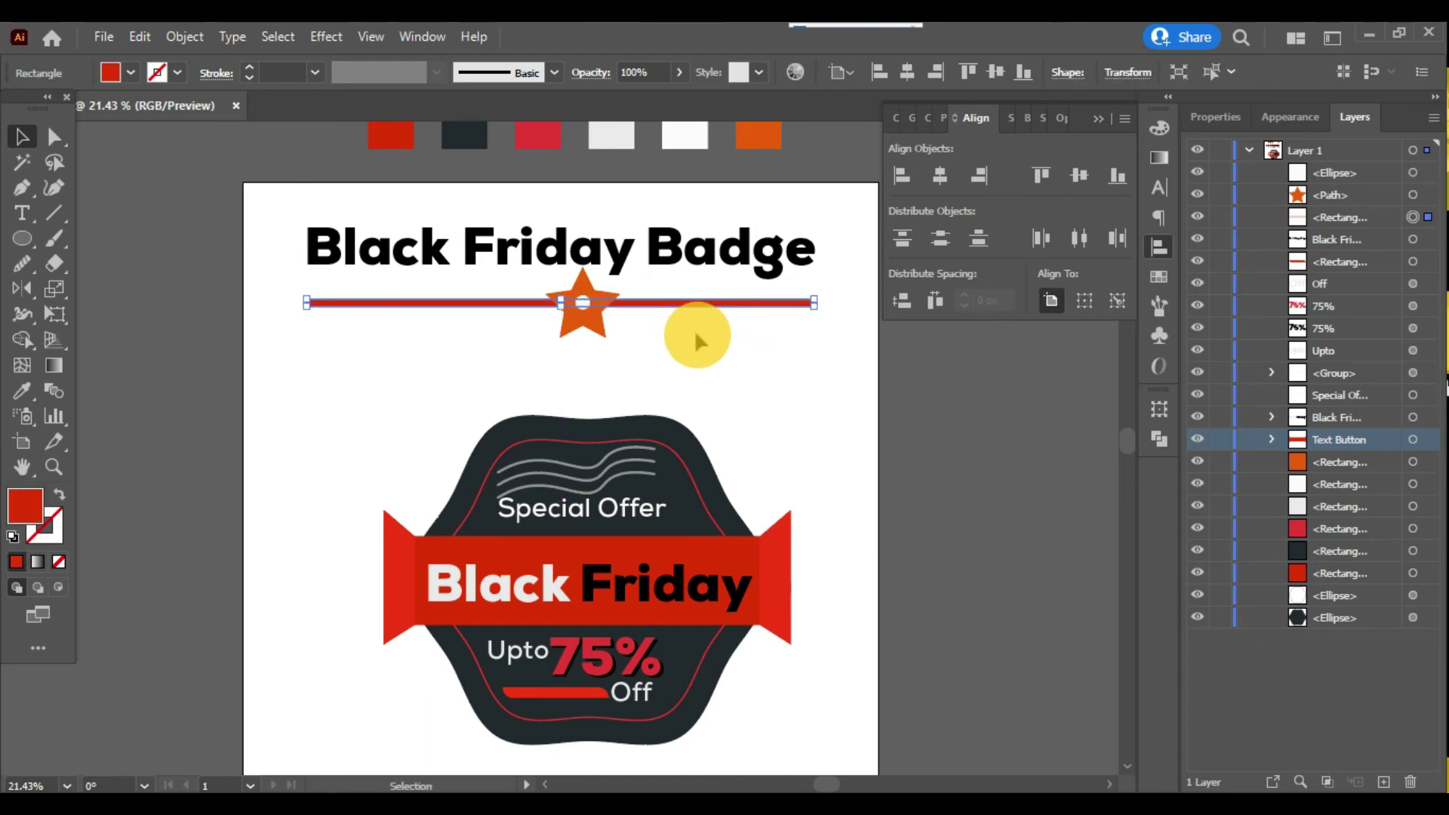
click(1159, 246)
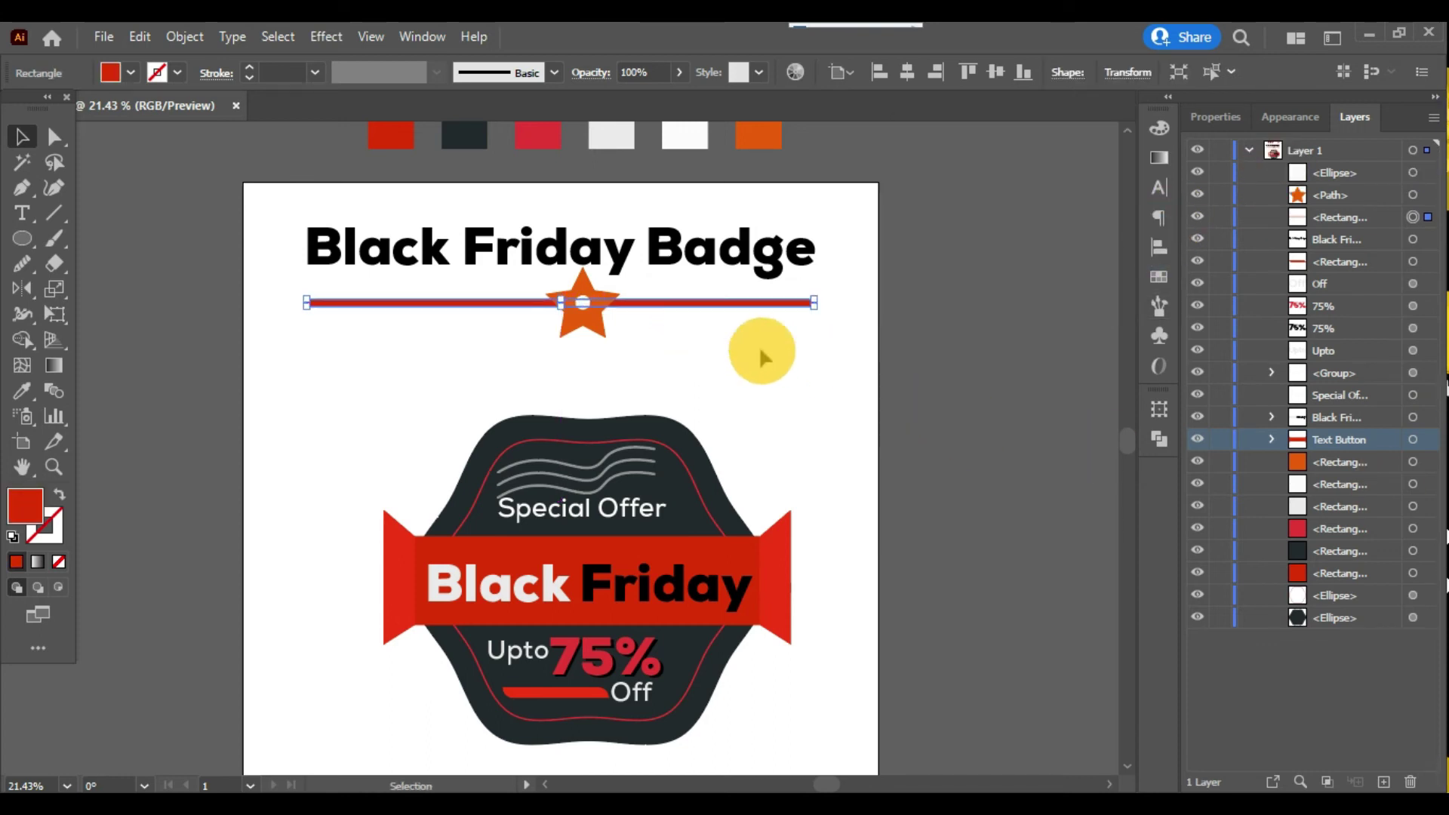
click(761, 351)
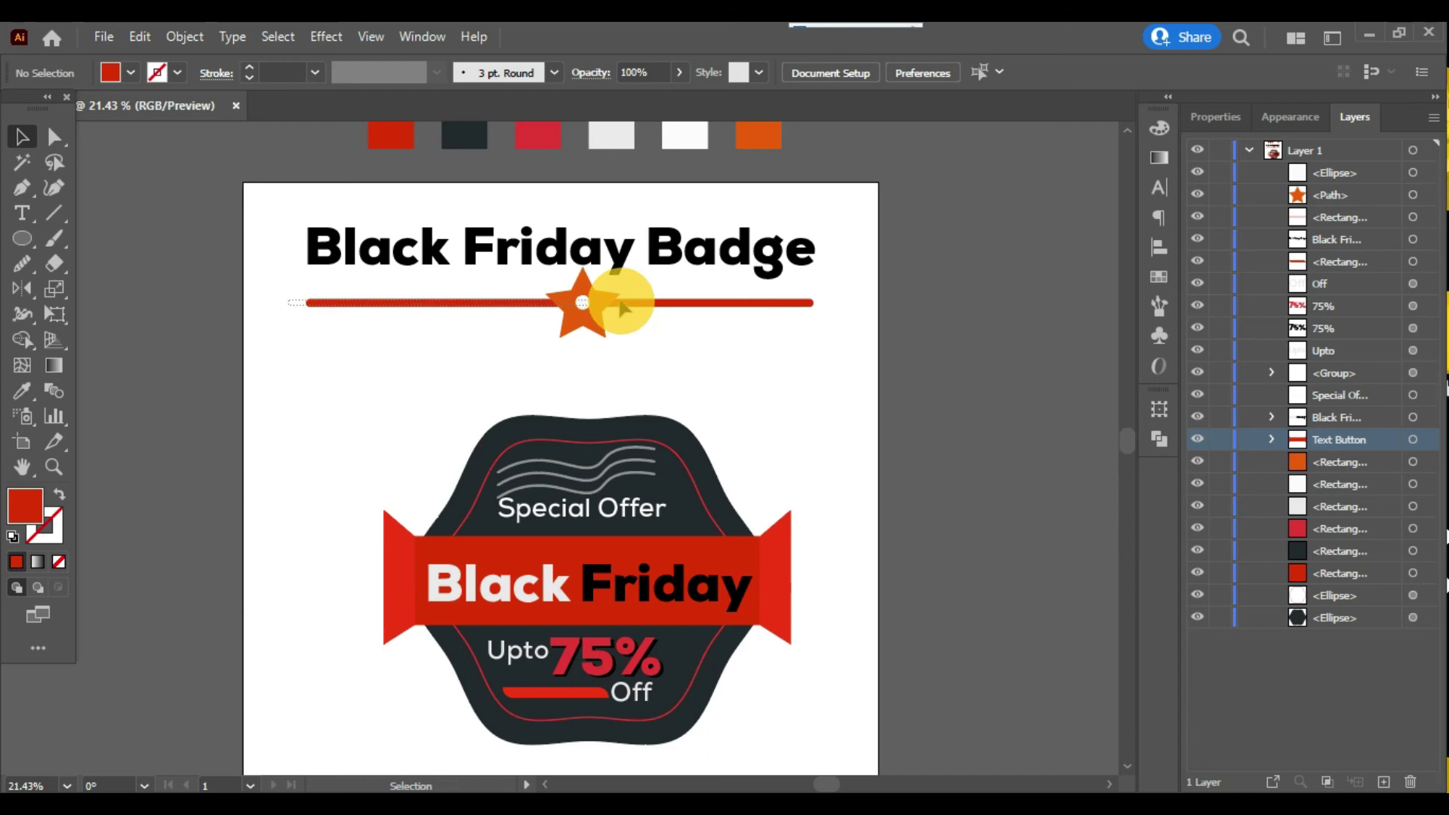
Group the star, circle and red bar and name the group "Divider".
drag(620, 307, 768, 385)
key(ctrl+g)
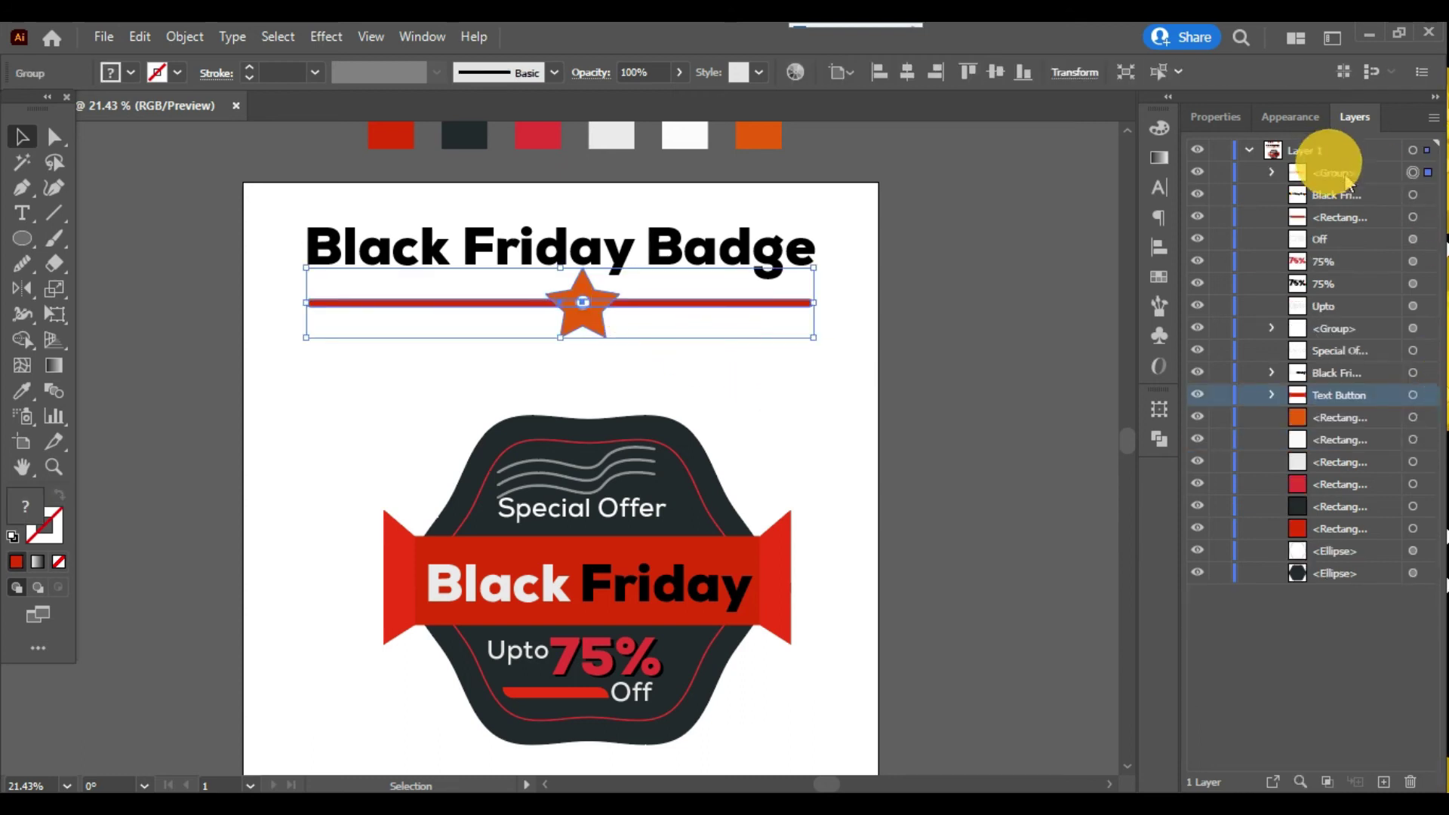
double_click(1337, 173)
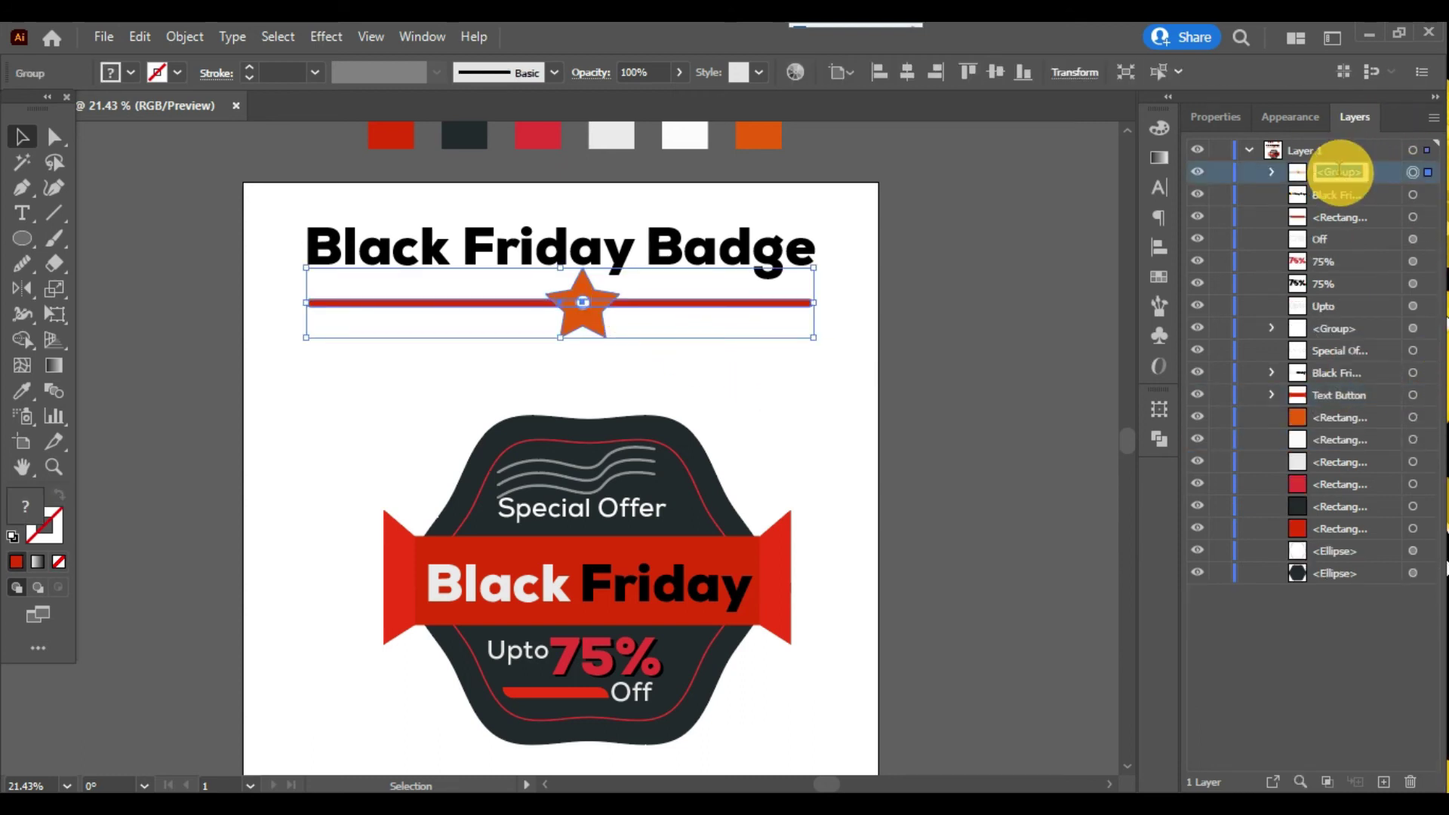
click(1058, 427)
Group all the badge artwork below the divider and name the group "Badge".
click(792, 260)
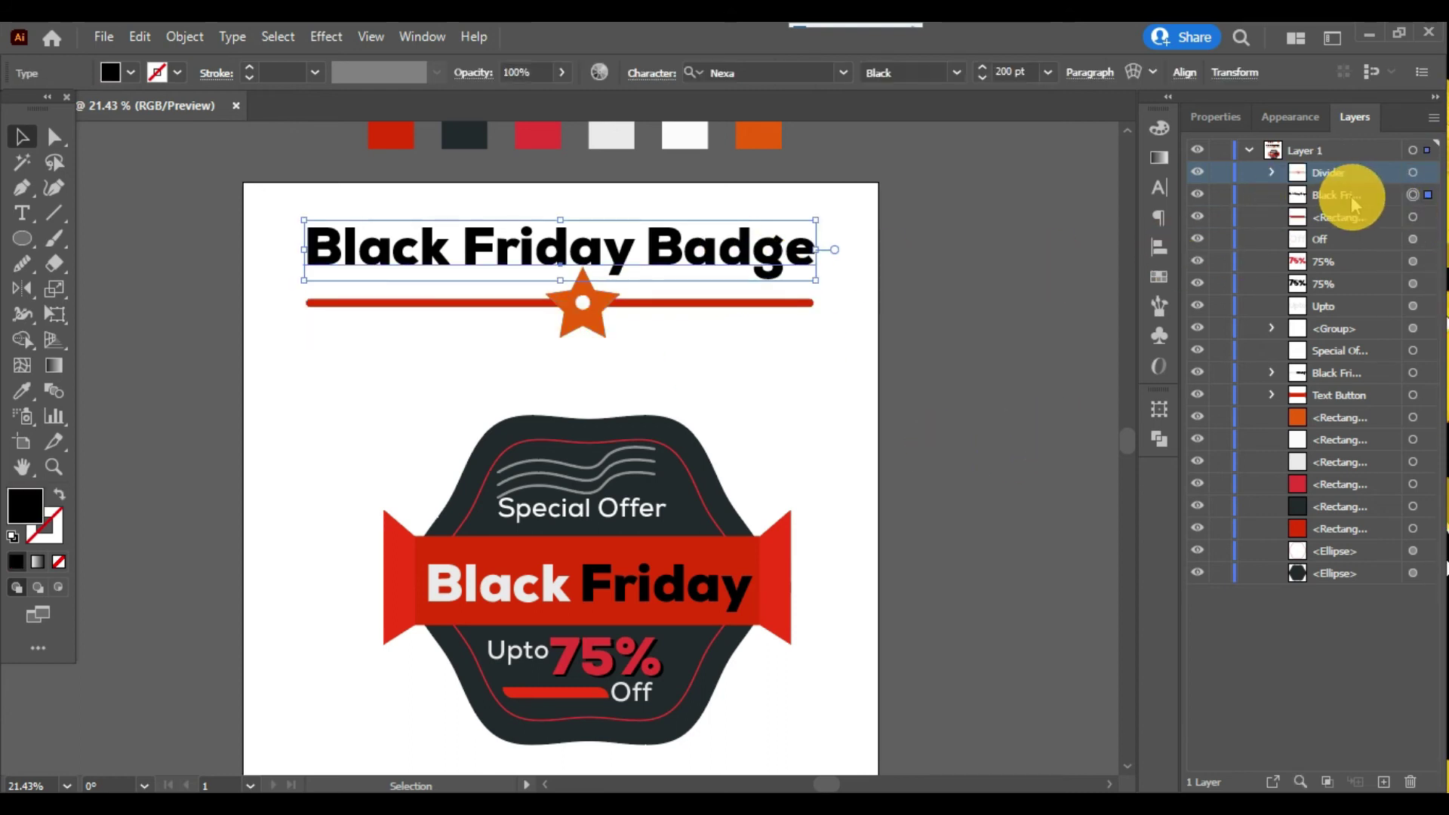
scroll(885, 502, down, 2)
click(592, 434)
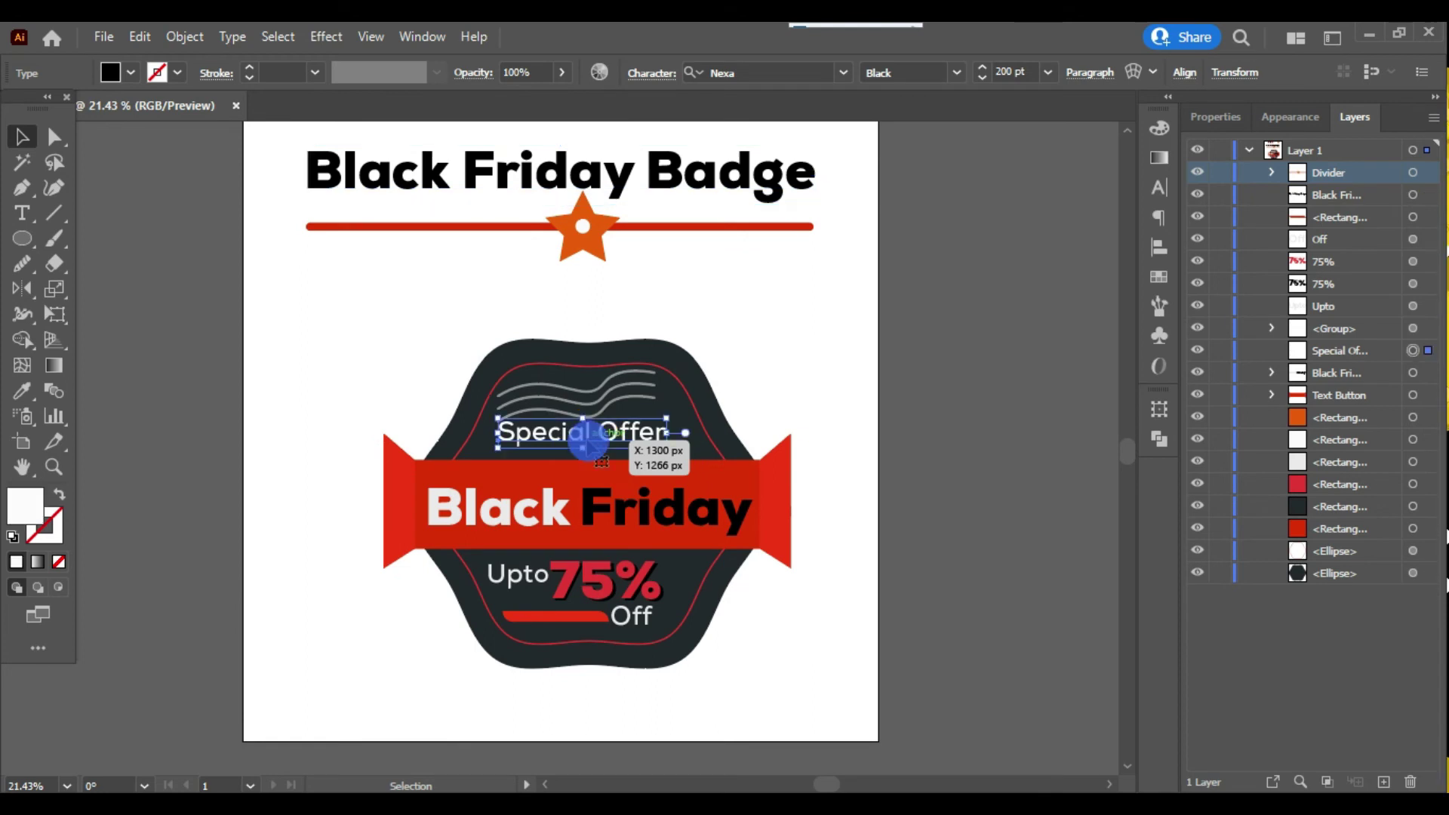
click(828, 397)
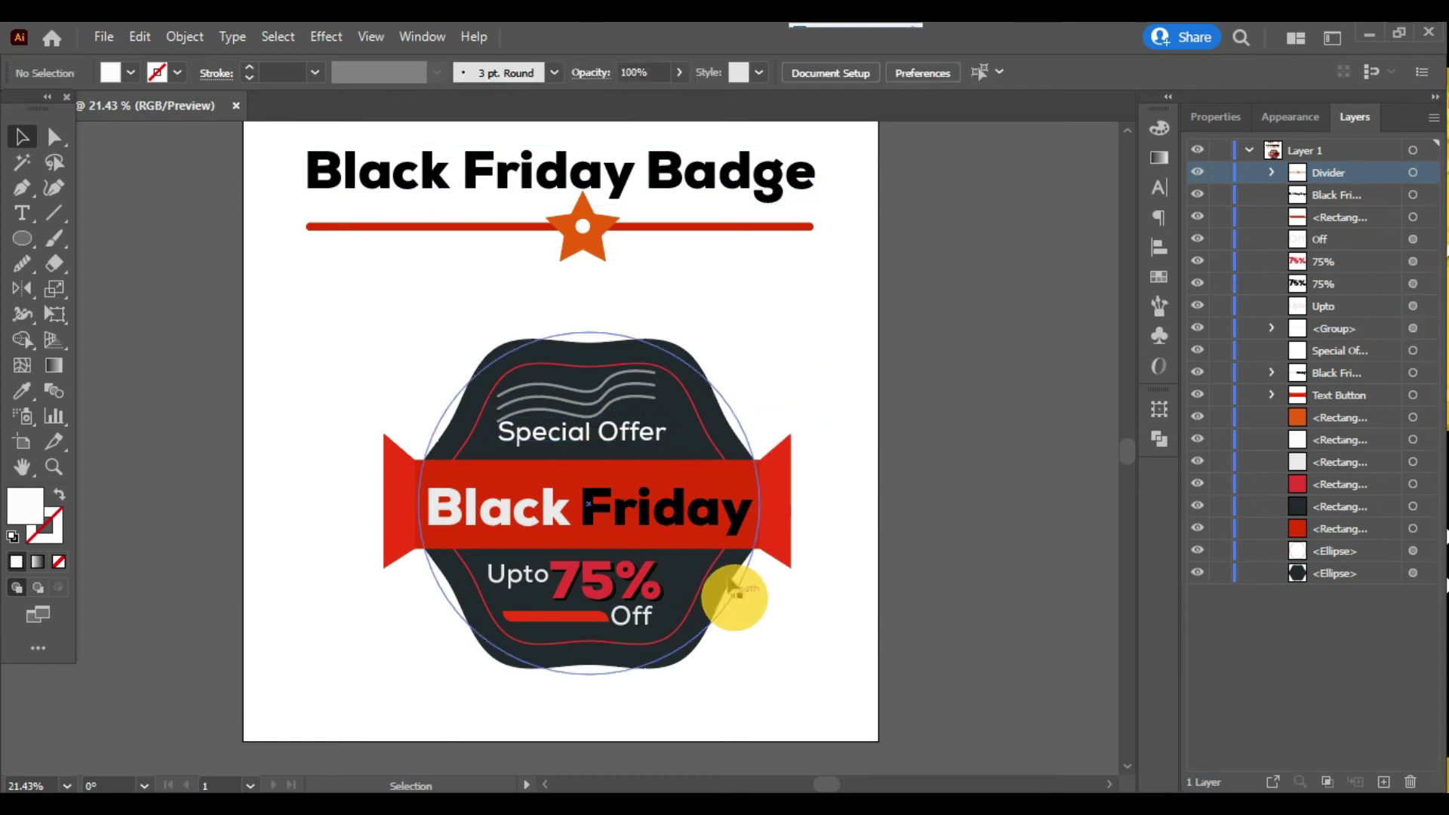
drag(365, 365, 779, 621)
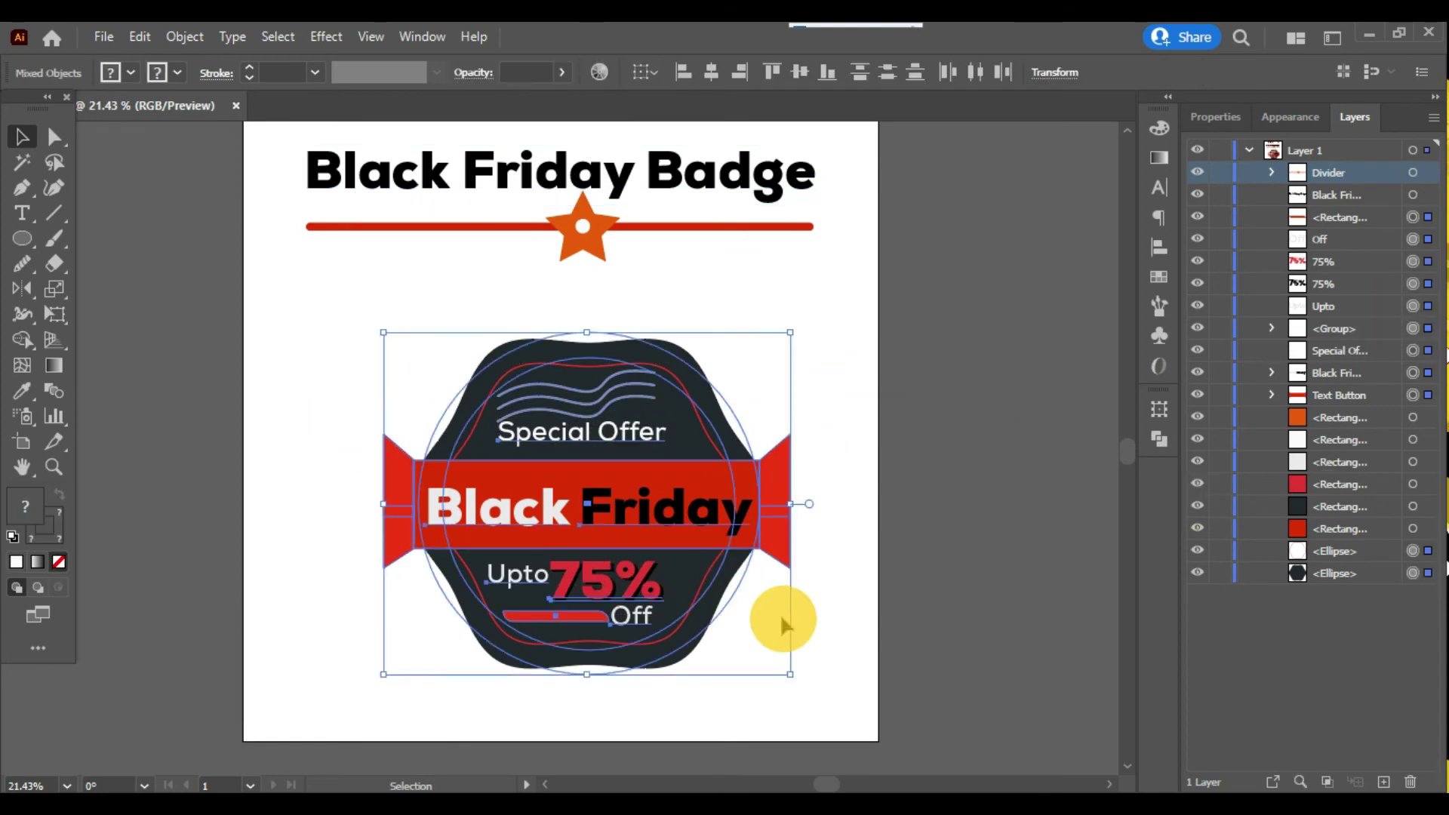
key(ctrl+g)
key(a)
key(v)
double_click(1343, 217)
text(Badge)
key(Return)
Delete the six palette swatches above the artboard.
scroll(664, 421, up, 2)
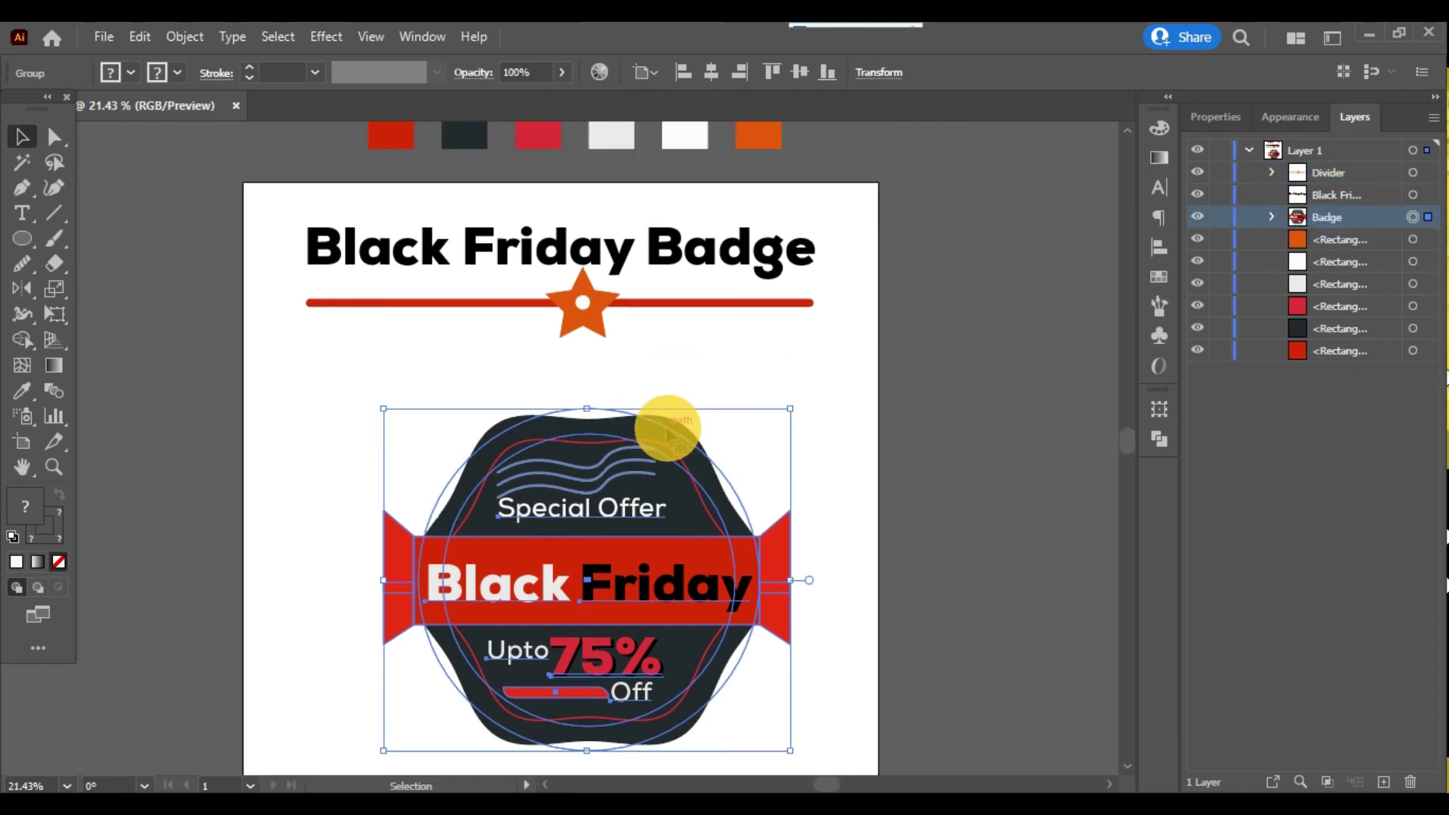
scroll(726, 407, up, 3)
drag(905, 257, 892, 265)
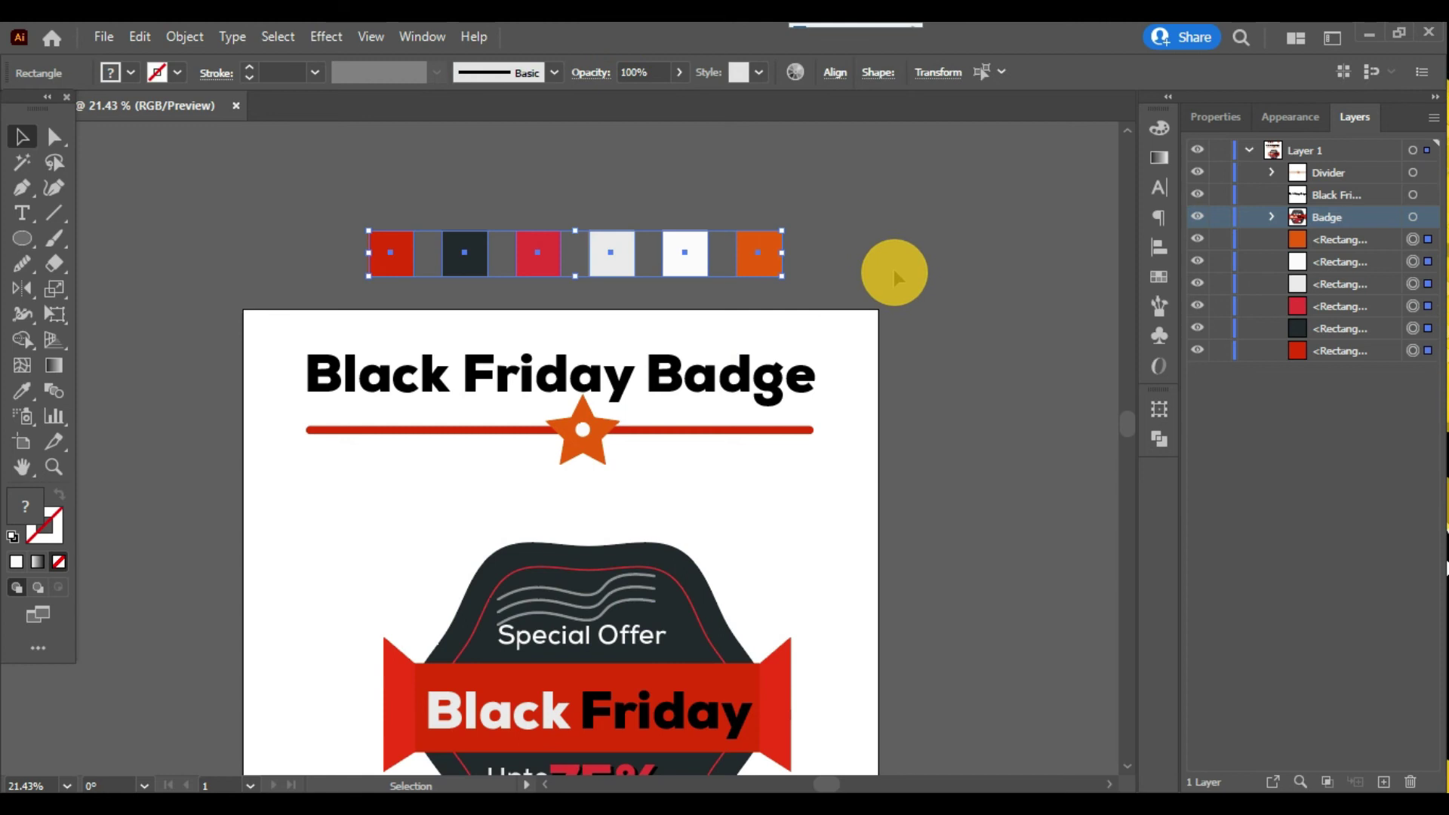
key(Delete)
Move the title and divider slightly down and enlarge the badge group proportionally from its centre.
scroll(891, 375, down, 4)
scroll(890, 374, up, 1)
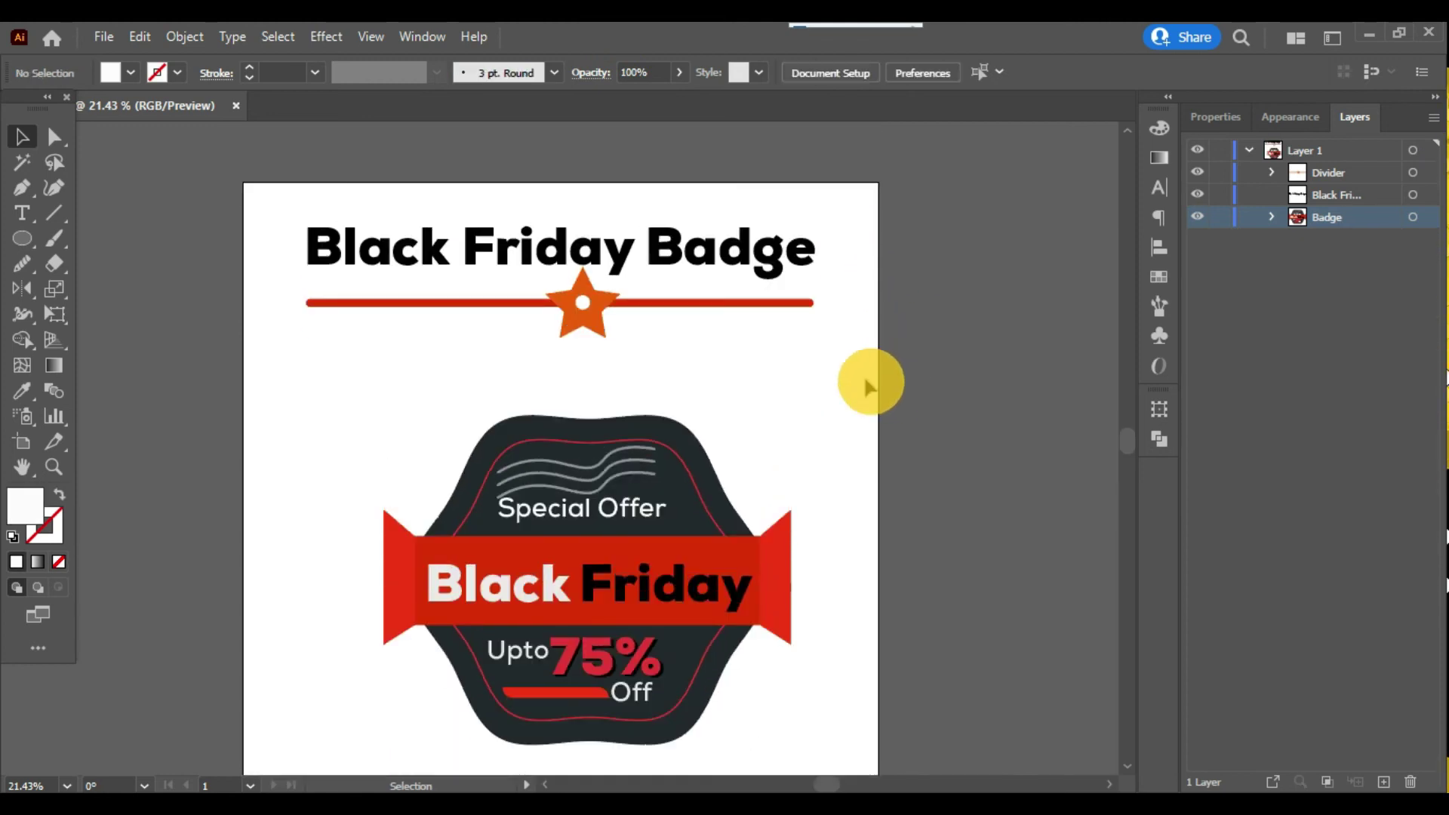
drag(624, 316, 624, 326)
scroll(625, 324, down, 3)
drag(379, 359, 838, 551)
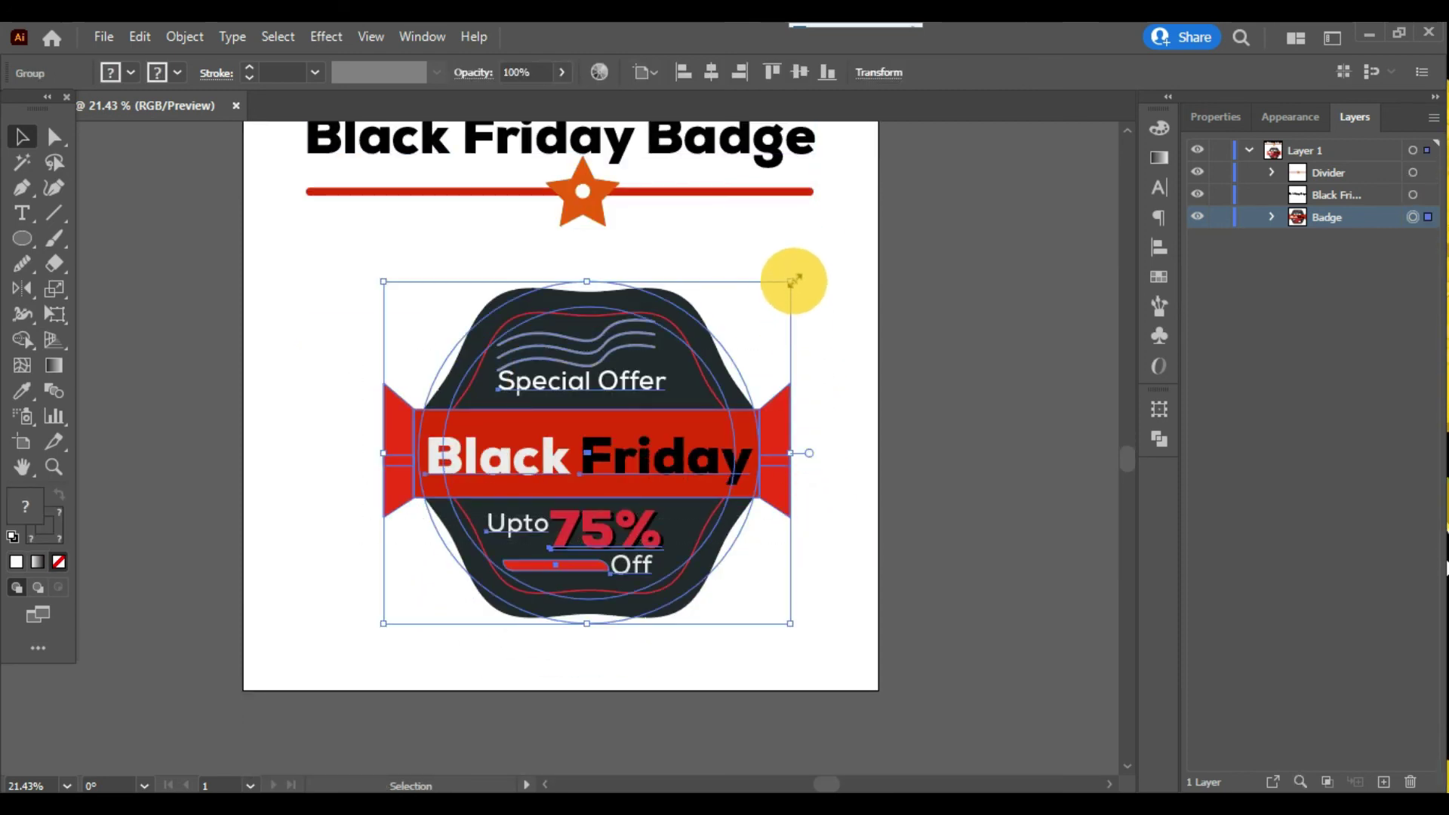
drag(794, 281, 828, 252)
click(971, 368)
Centre the badge group horizontally on the artboard, keeping its vertical position below the divider.
click(600, 453)
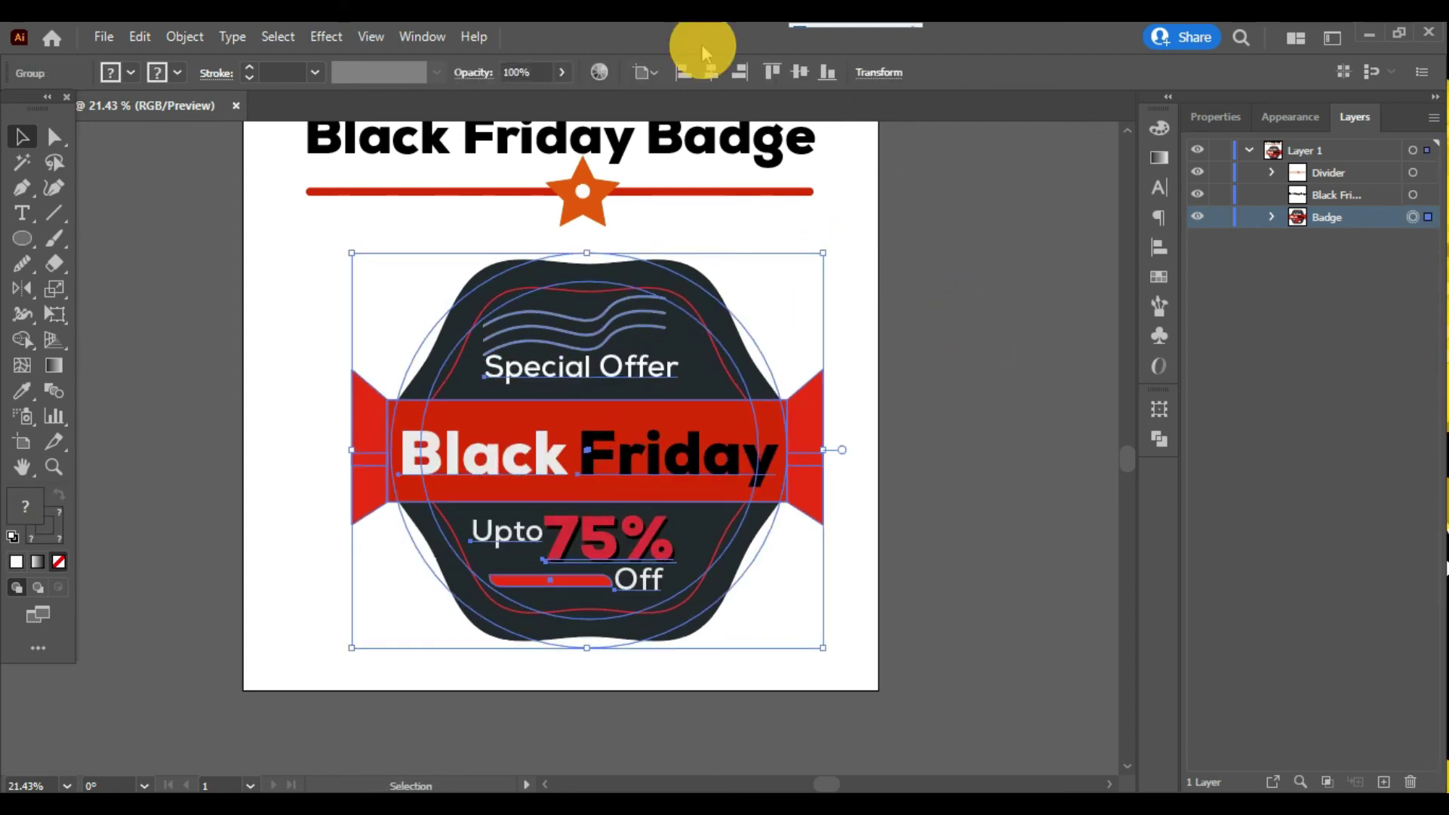
click(800, 73)
key(ctrl+z)
click(712, 72)
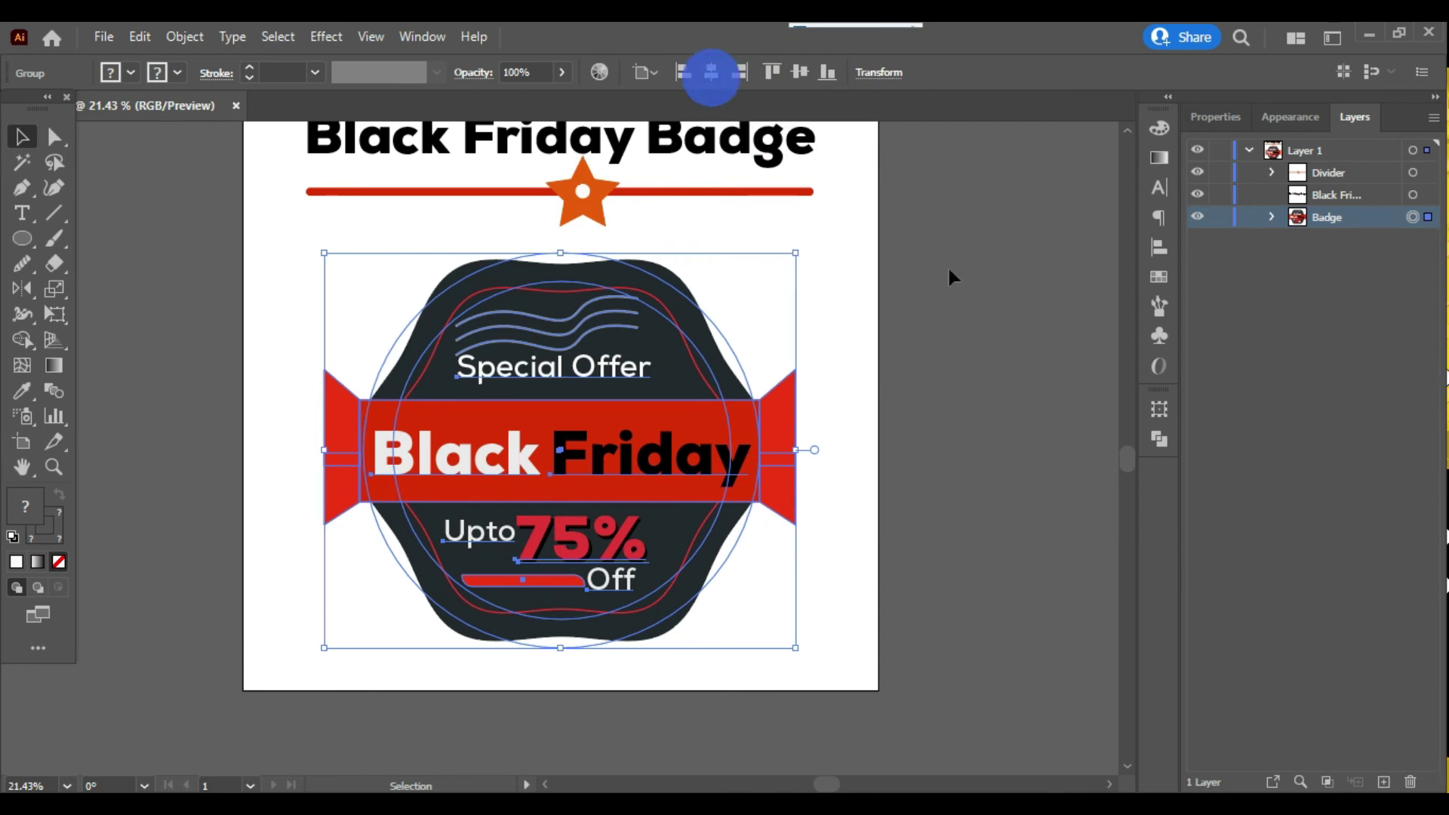
click(967, 437)
scroll(972, 434, up, 1)
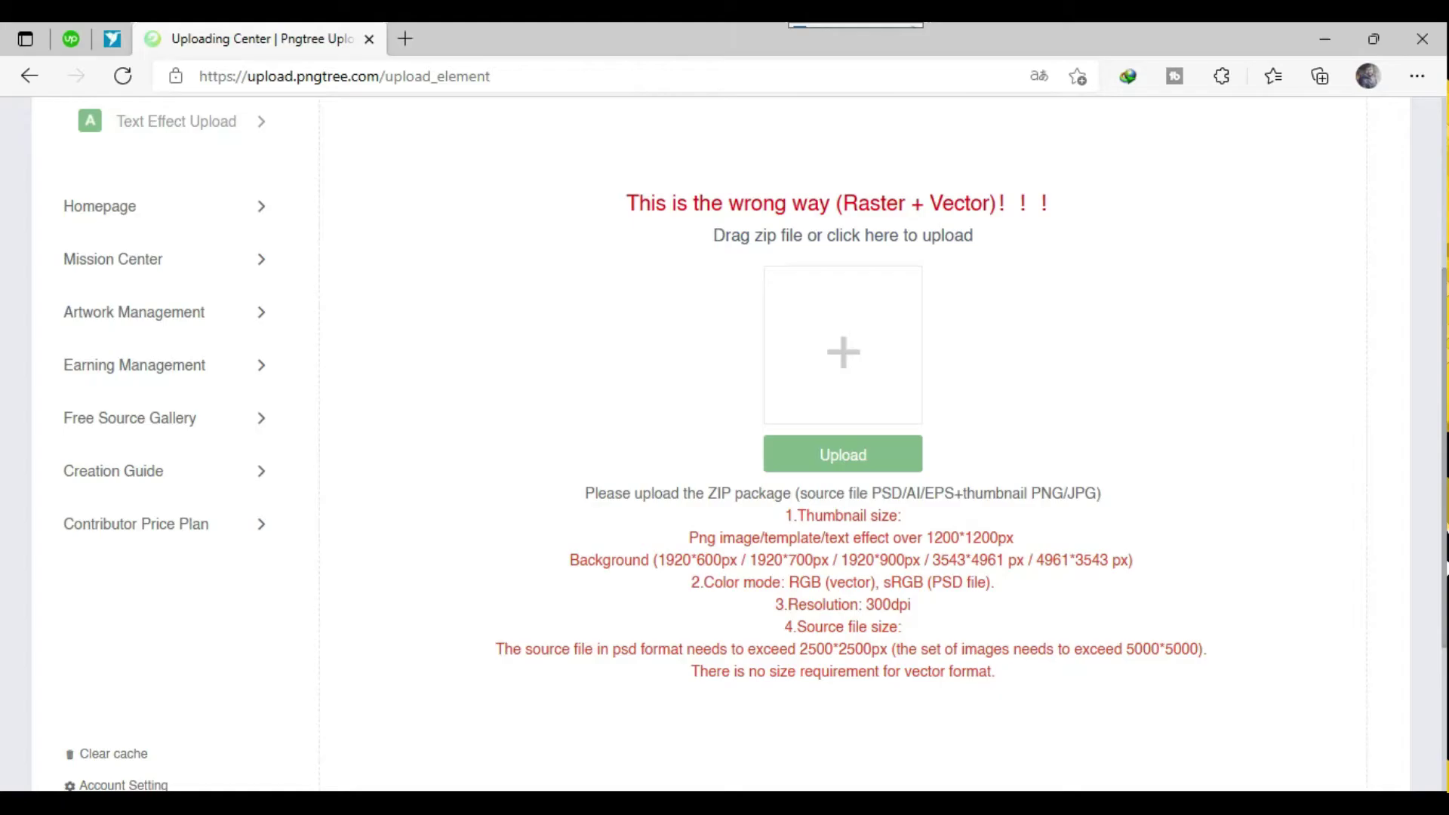
Reopen Pngtree's PNG upload page in the browser and examine its requirements for the ZIP package, thumbnail and source file.
scroll(993, 499, up, 4)
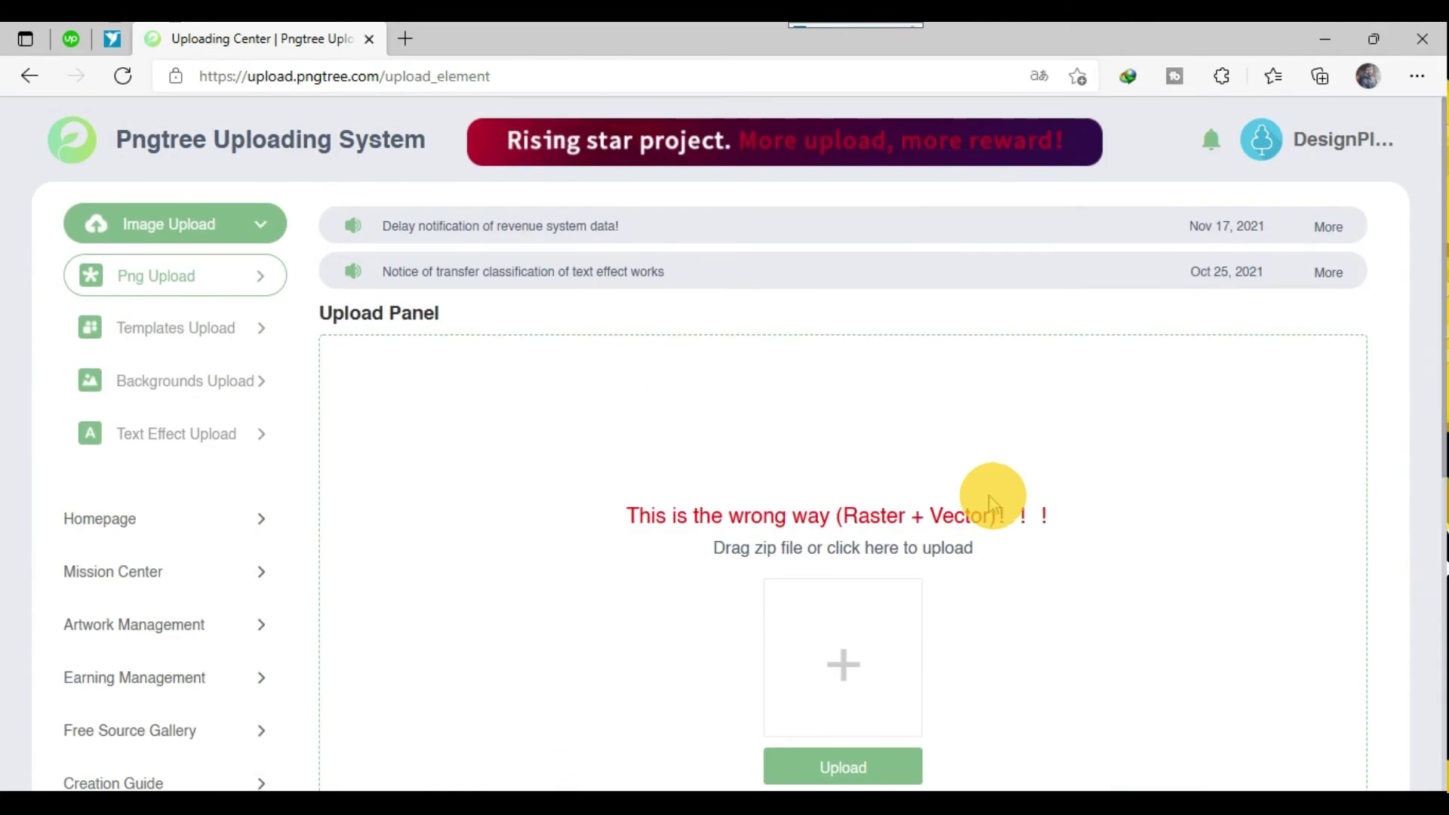
click(102, 519)
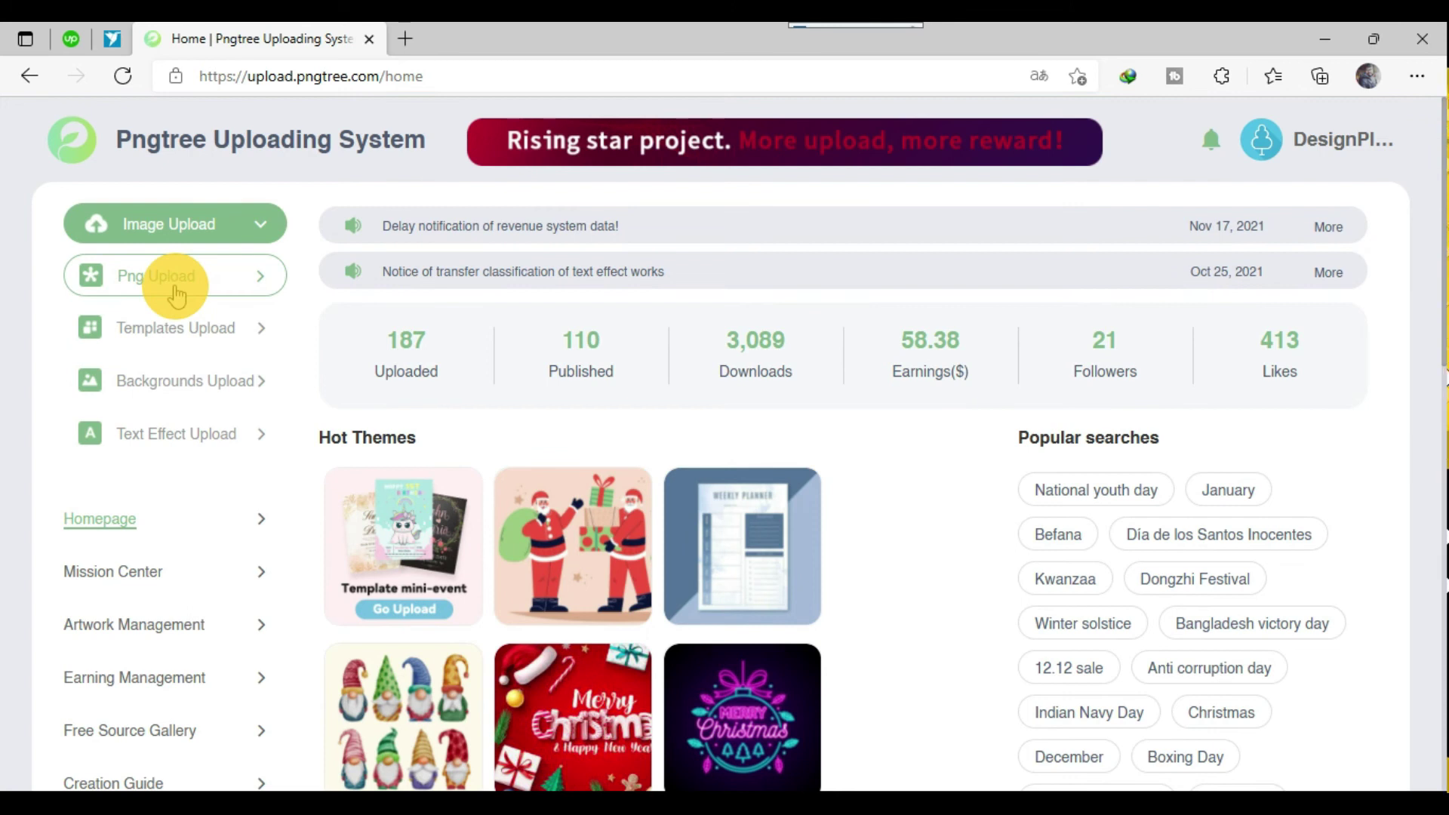
click(176, 290)
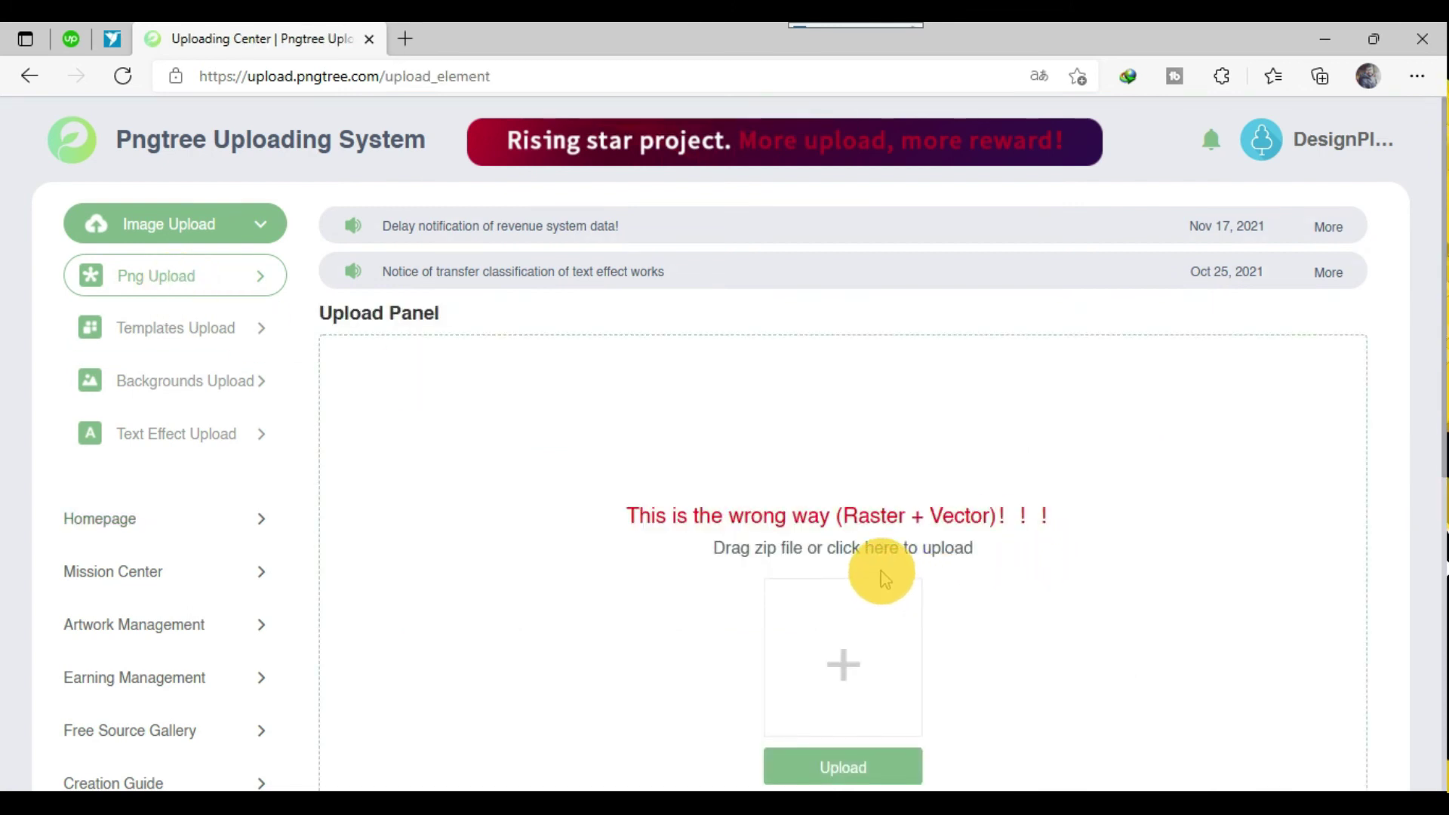
scroll(880, 574, down, 4)
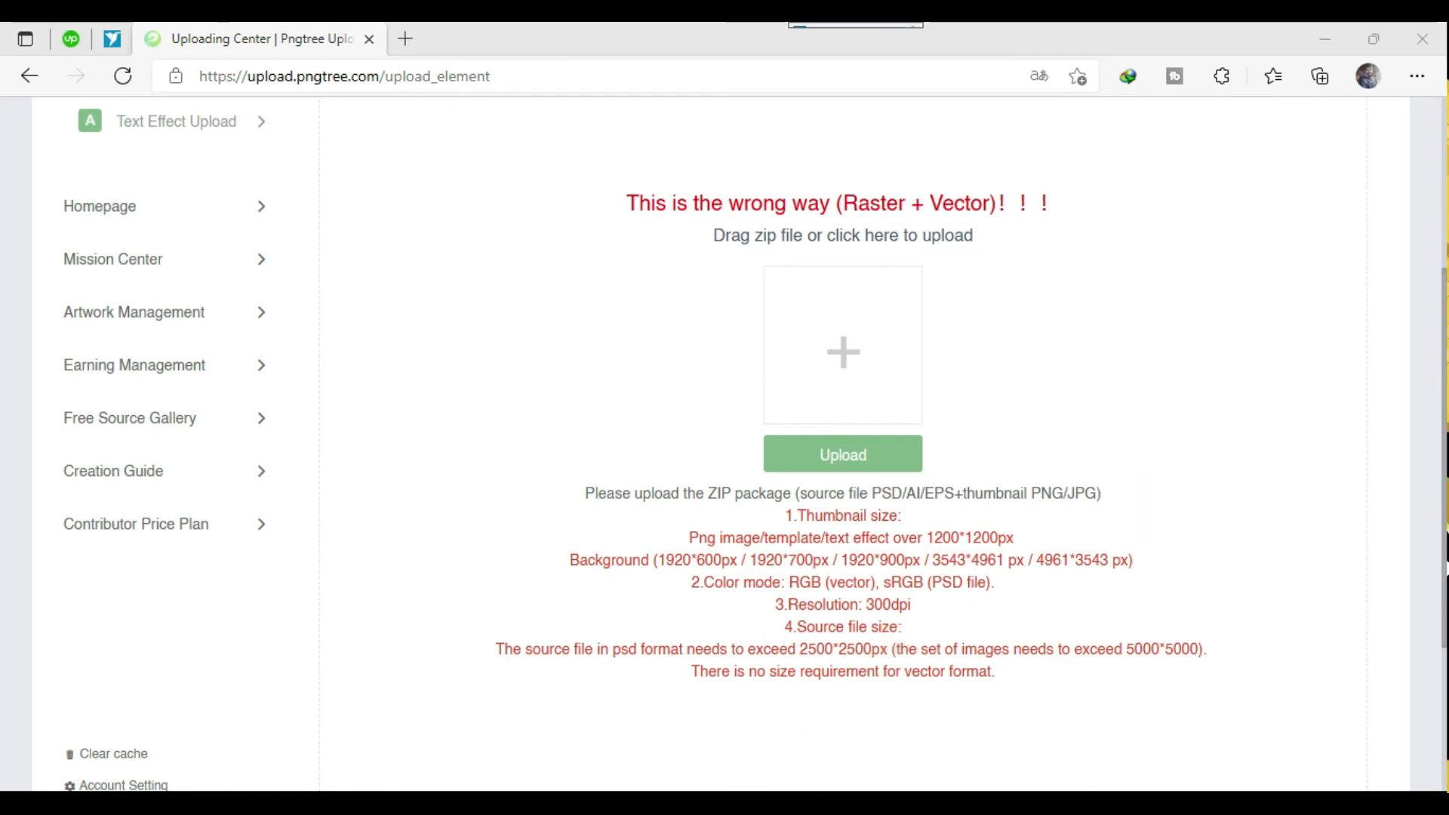
Switch back to Illustrator, start saving a copy of the document, and create and open a folder named 06 inside PNG Tree.
key(alt+Tab)
key(ctrl+alt+s)
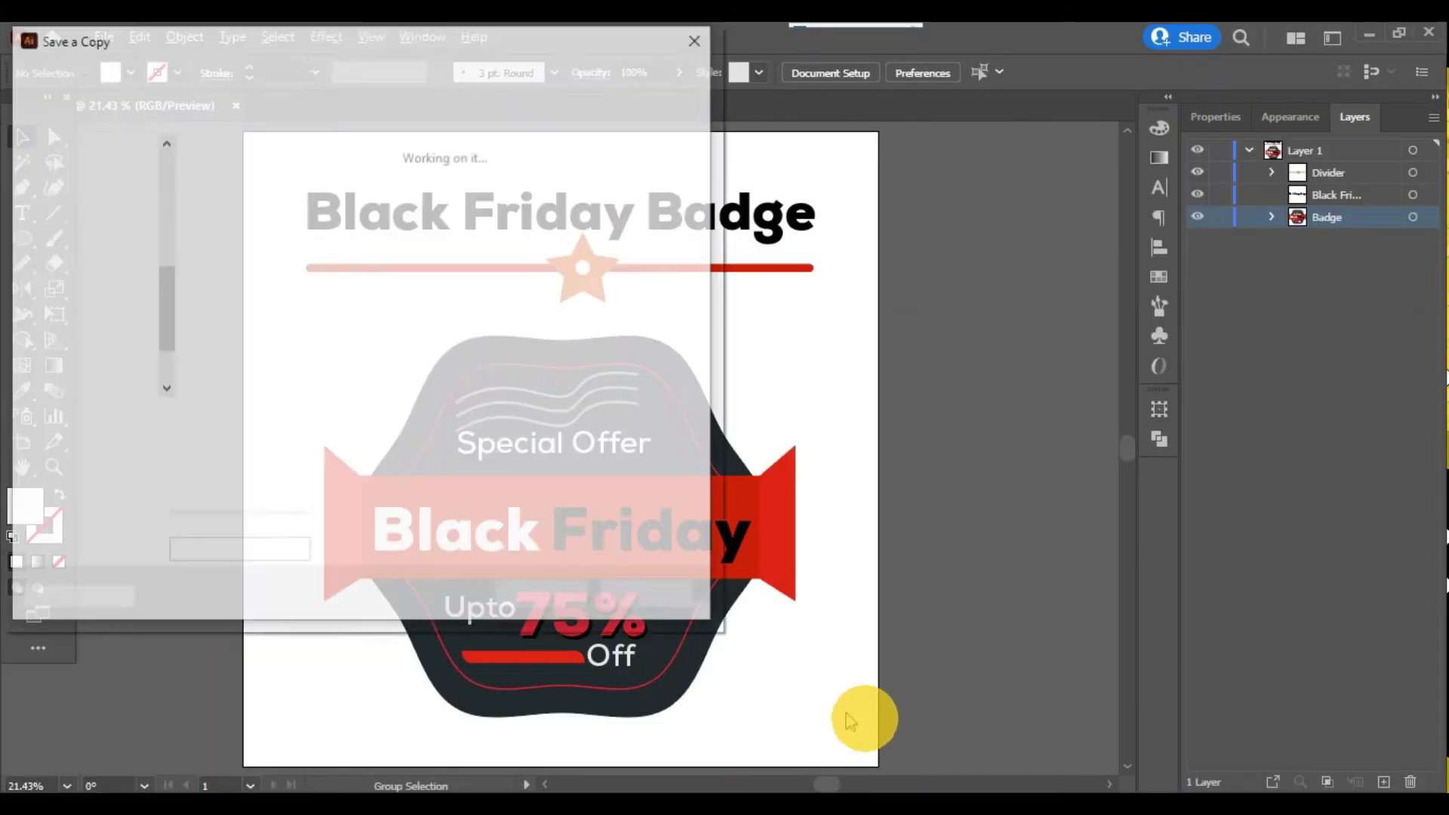
click(266, 75)
click(199, 76)
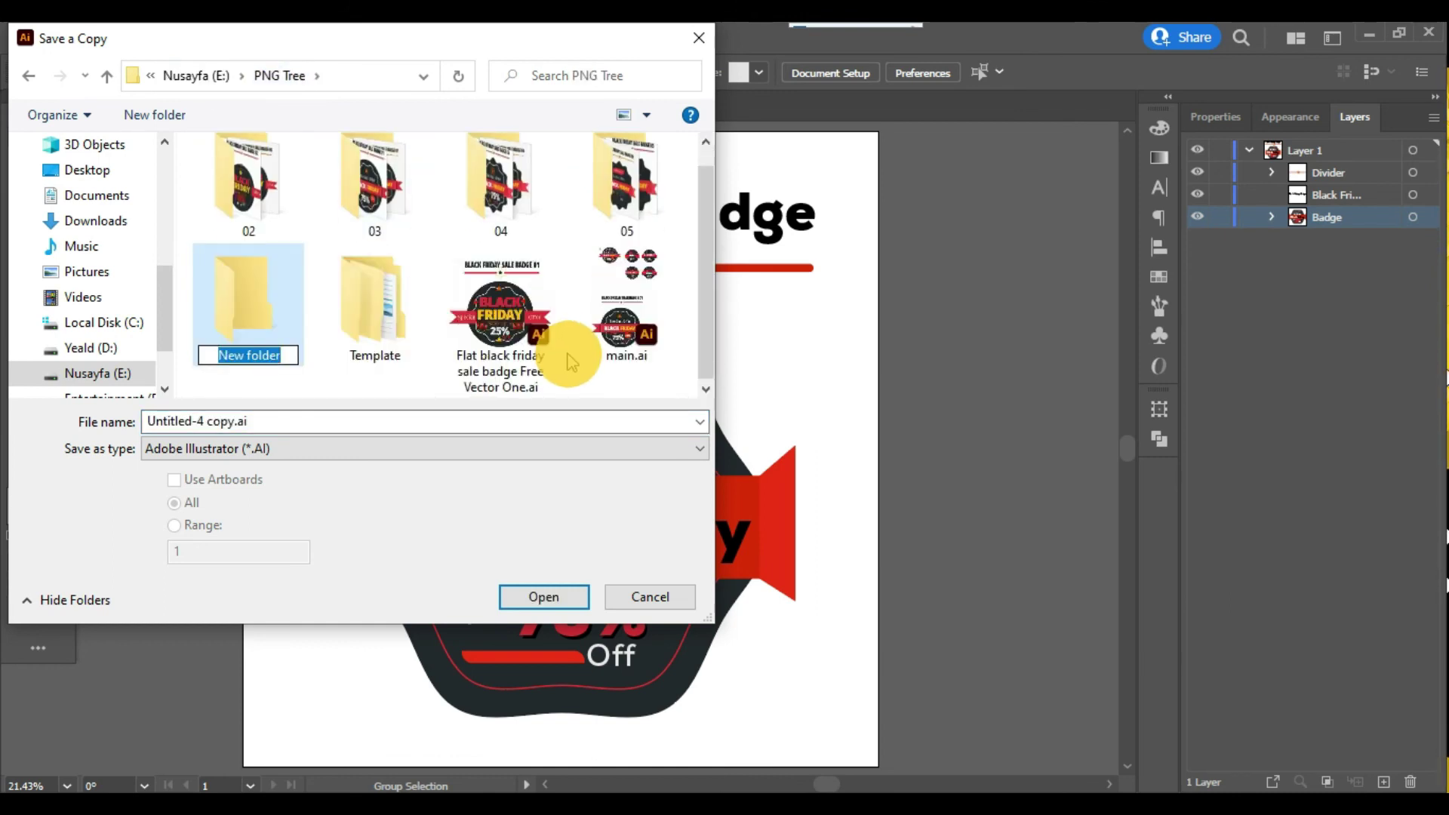
key(Return)
key(Return)
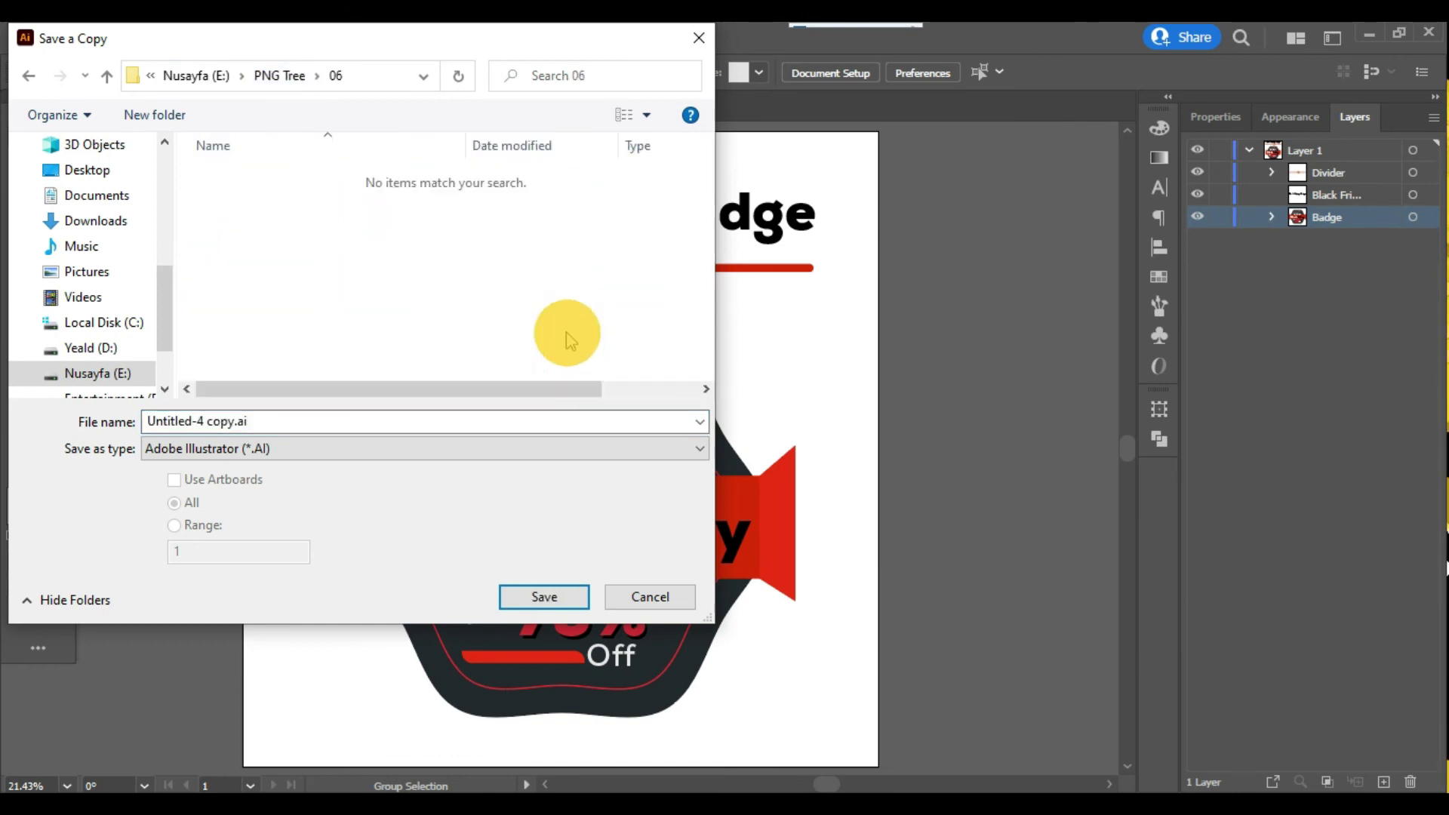
Save the copy as the Illustrator CS6 file "Black Friday Promotional Sales Badge vector", copying the file name for reuse.
click(297, 414)
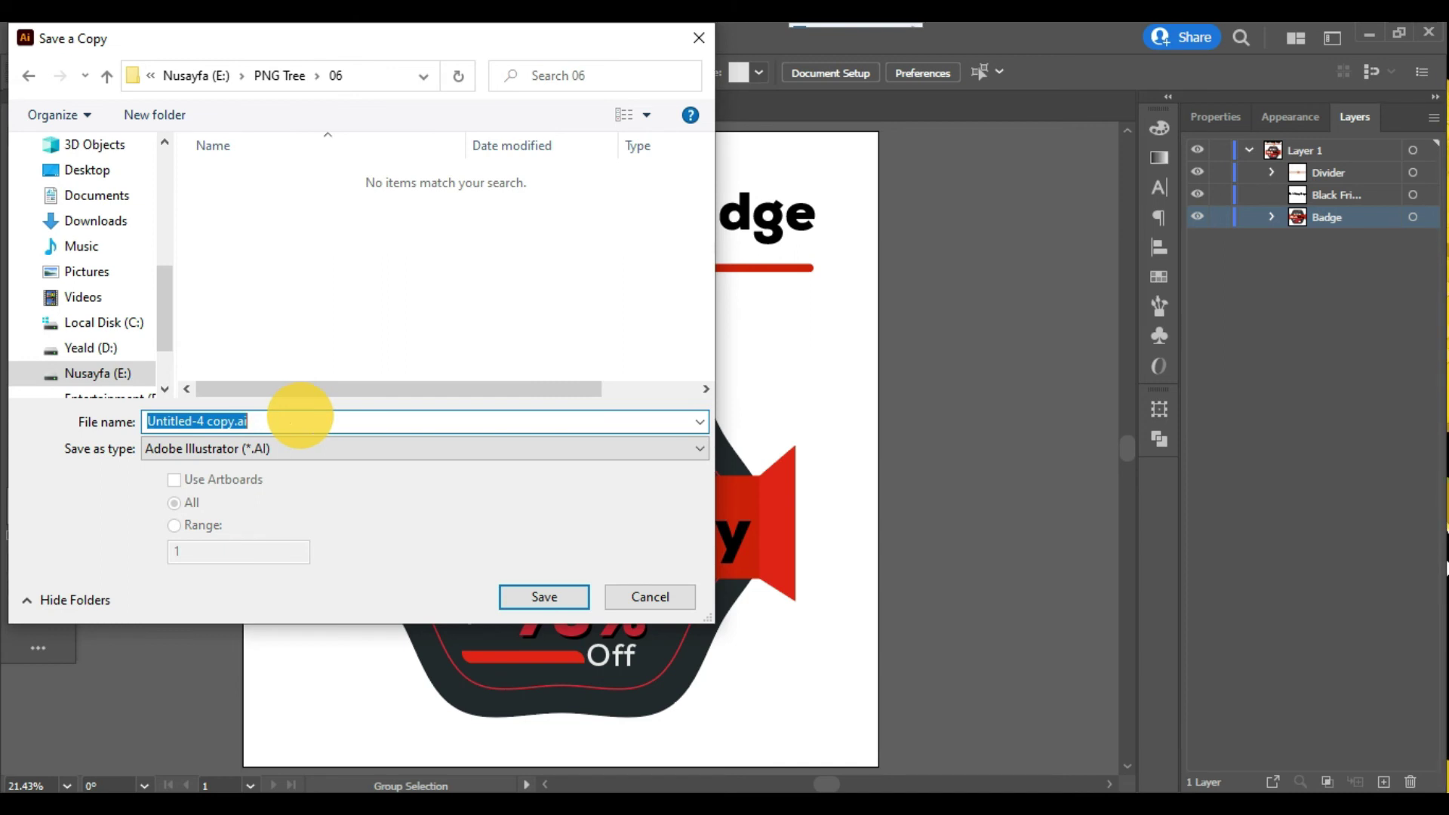
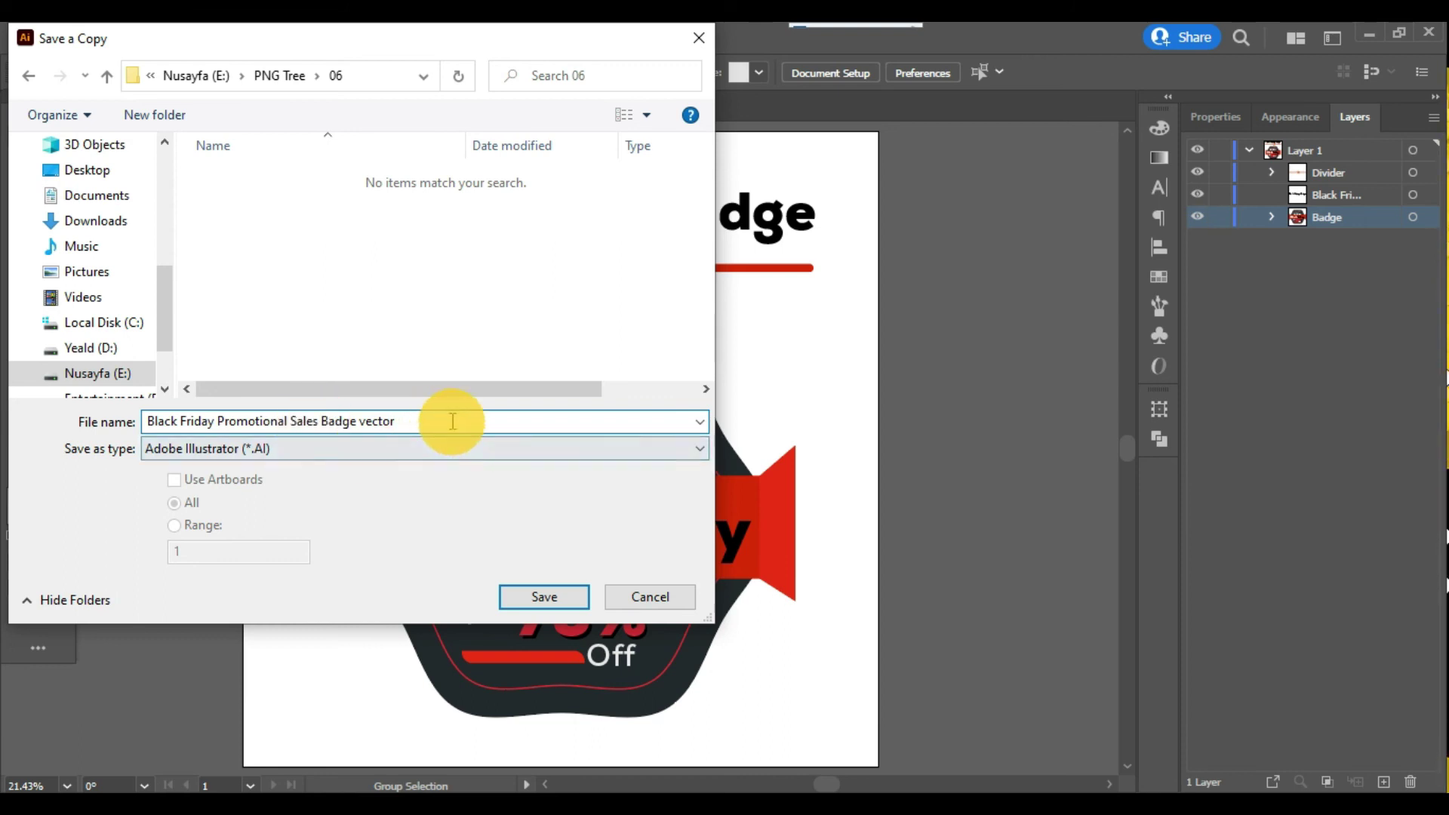
key(ctrl+a)
key(ctrl+c)
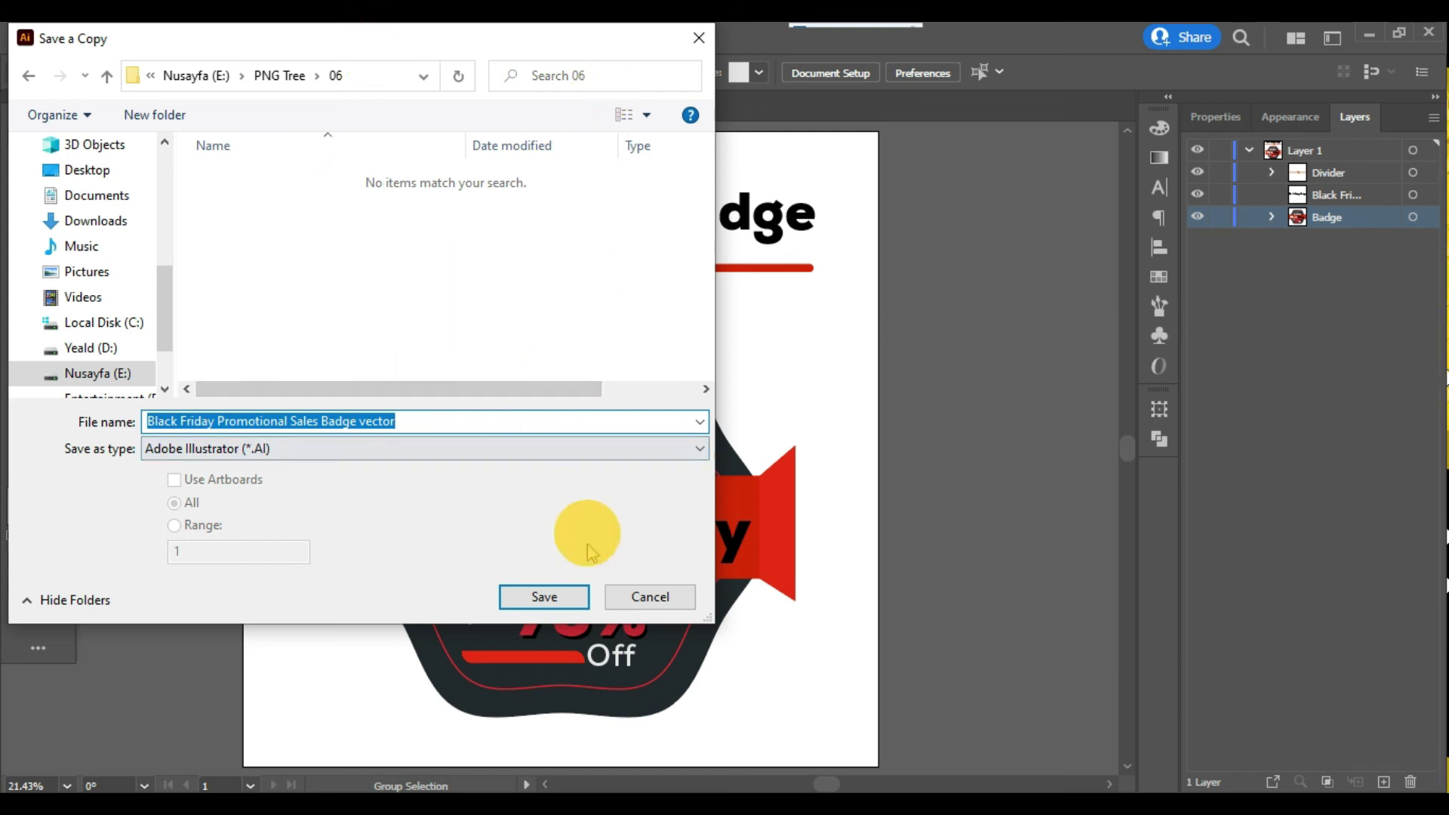
click(555, 595)
click(685, 121)
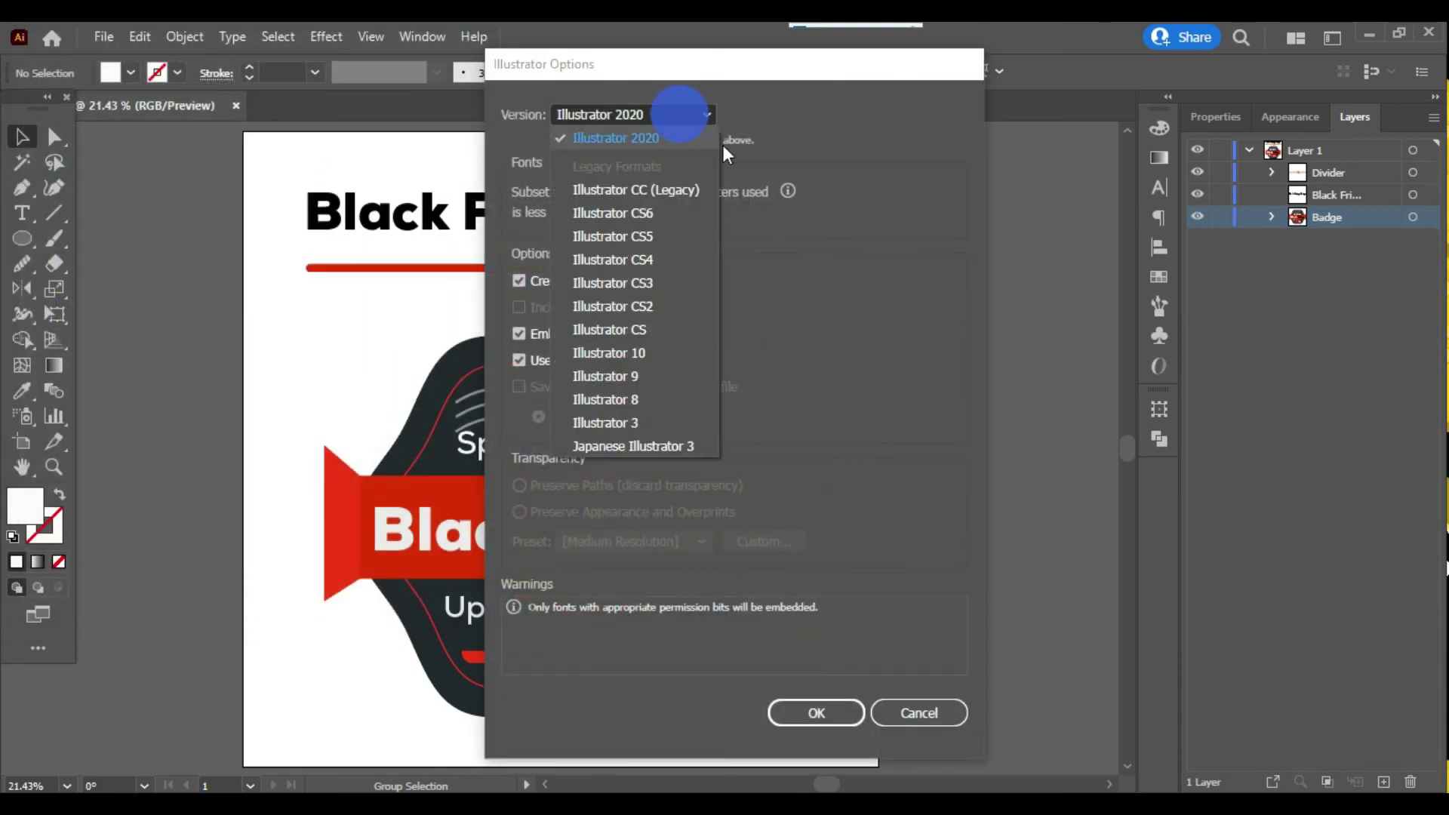
click(671, 215)
click(817, 691)
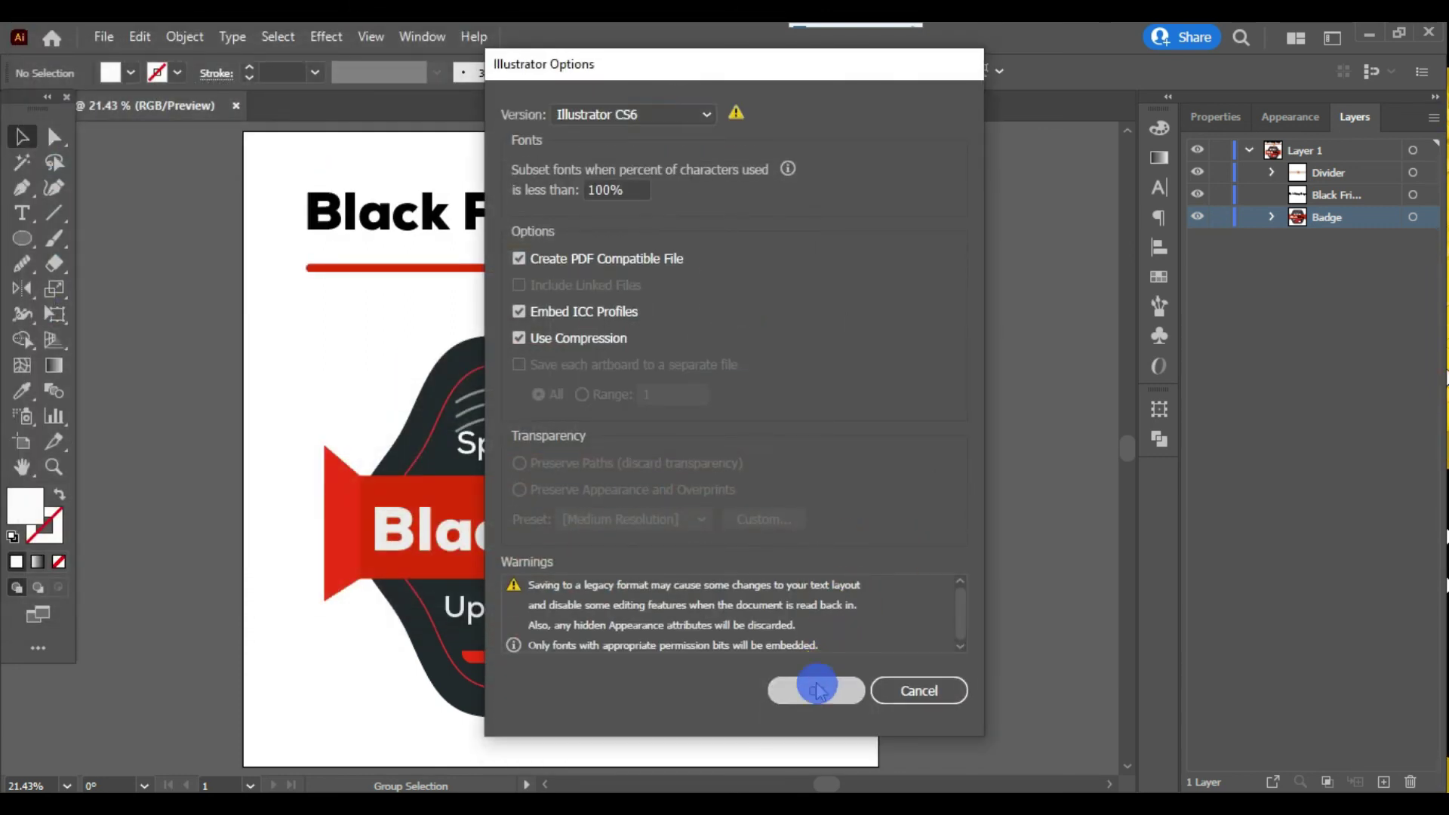
click(834, 450)
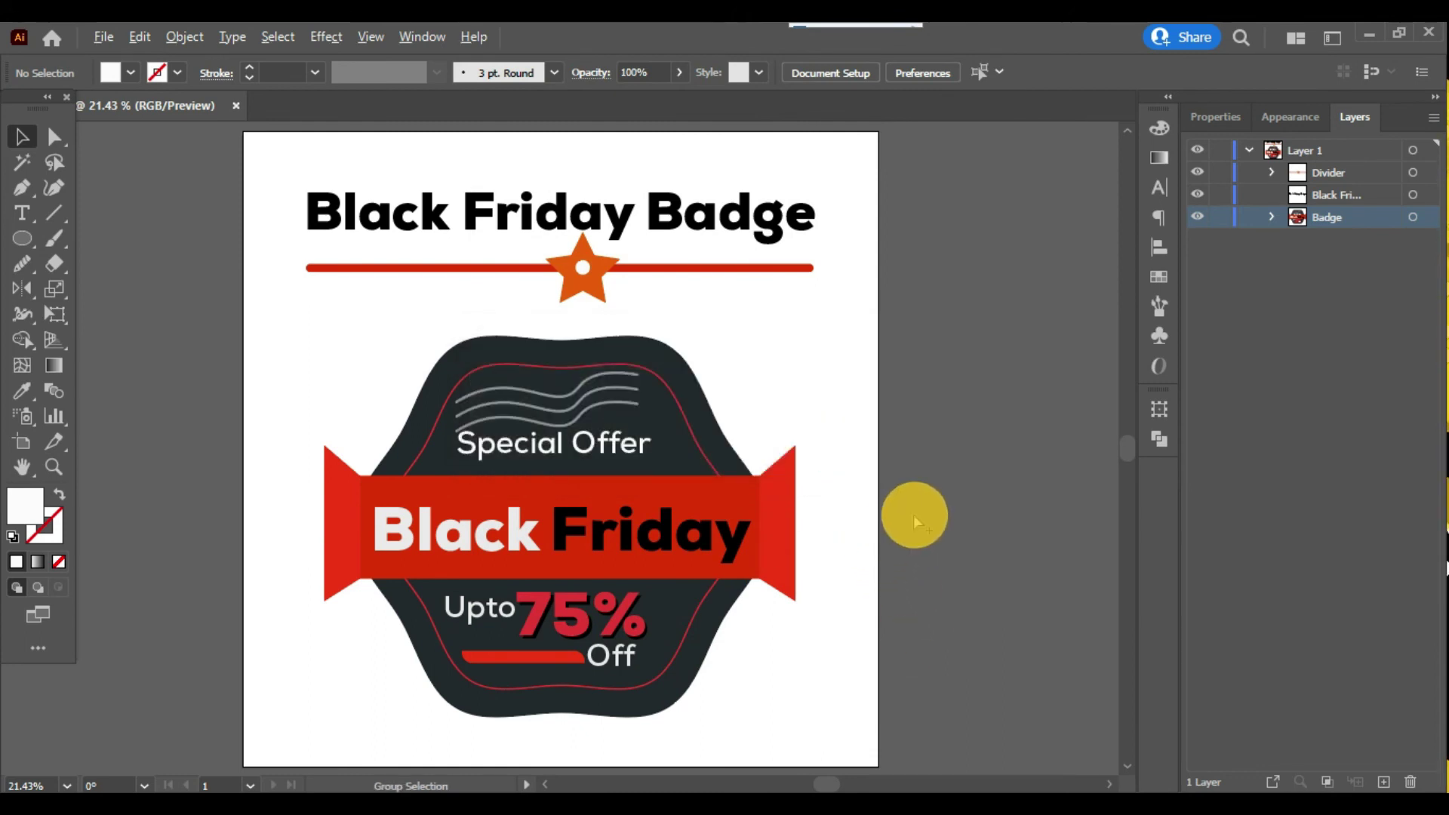
Set up a Save for Web export in PNG-24 format and fit the whole artboard in the preview.
key(ctrl+alt+shift+s)
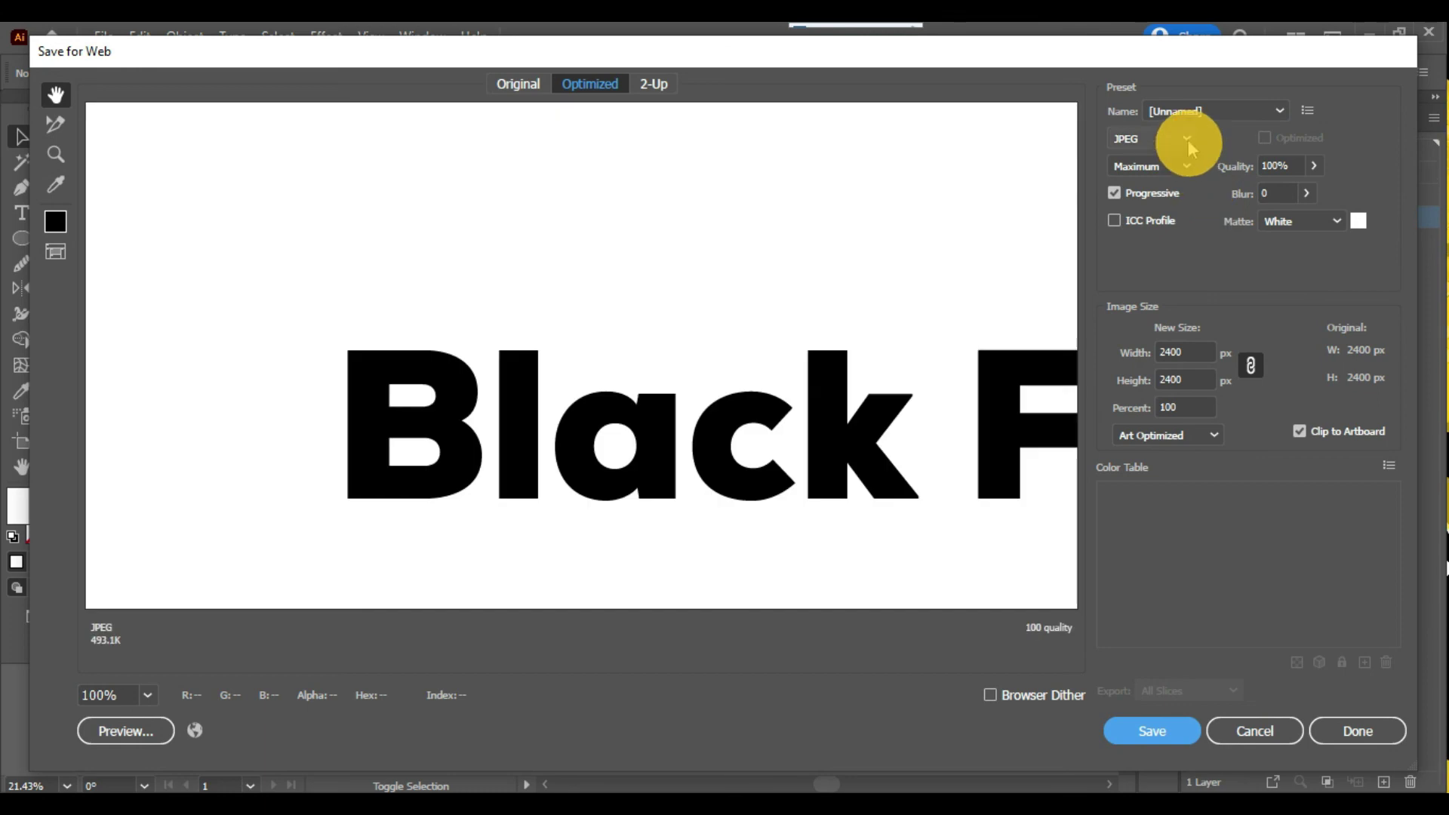
click(1166, 138)
click(1152, 234)
click(158, 694)
click(155, 674)
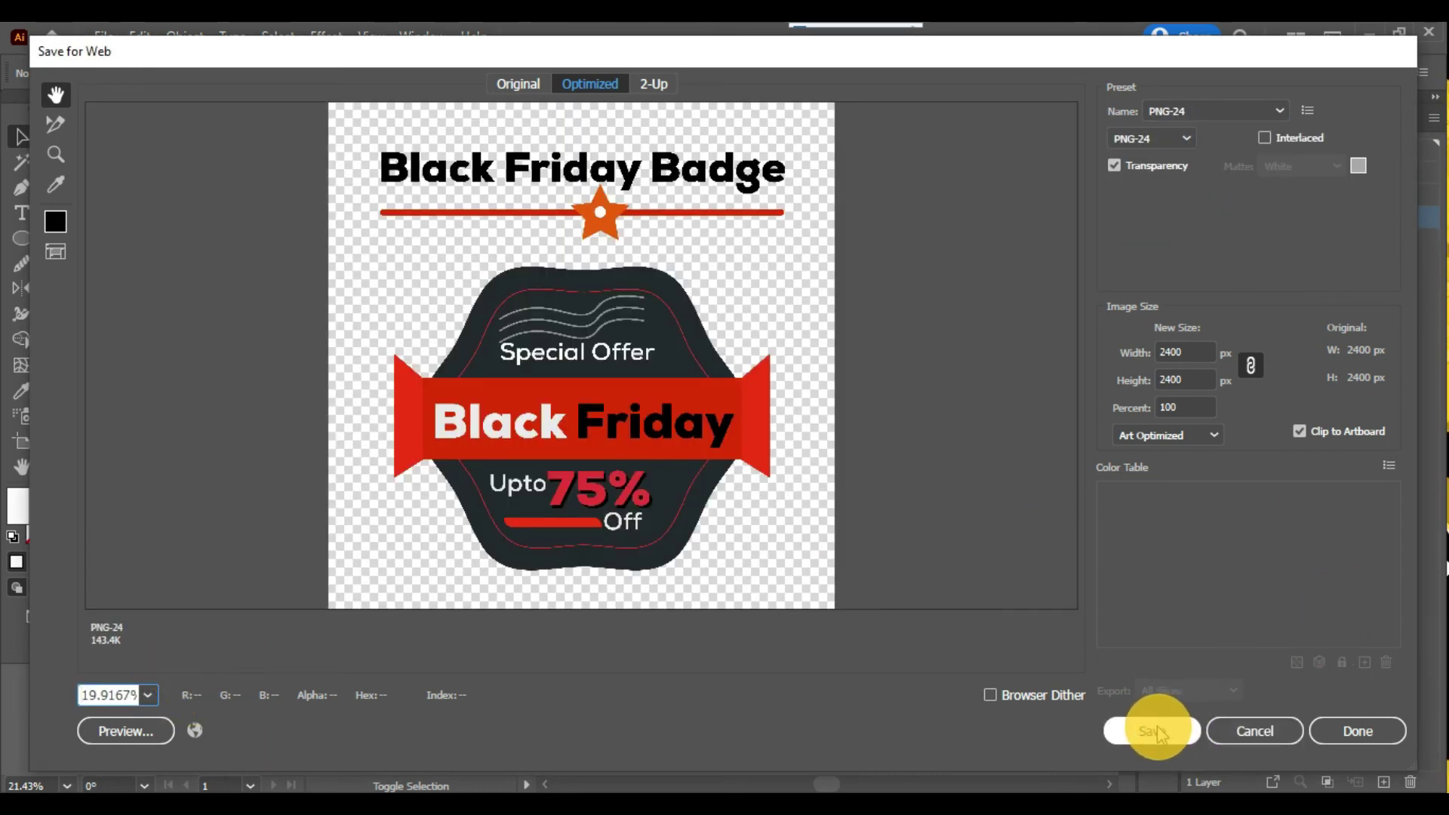
Save the PNG in folder 06 of PNG Tree as "Black Friday Promotional Sales Badge vector".
click(1159, 734)
click(230, 120)
double_click(305, 389)
click(304, 462)
key(ctrl+v)
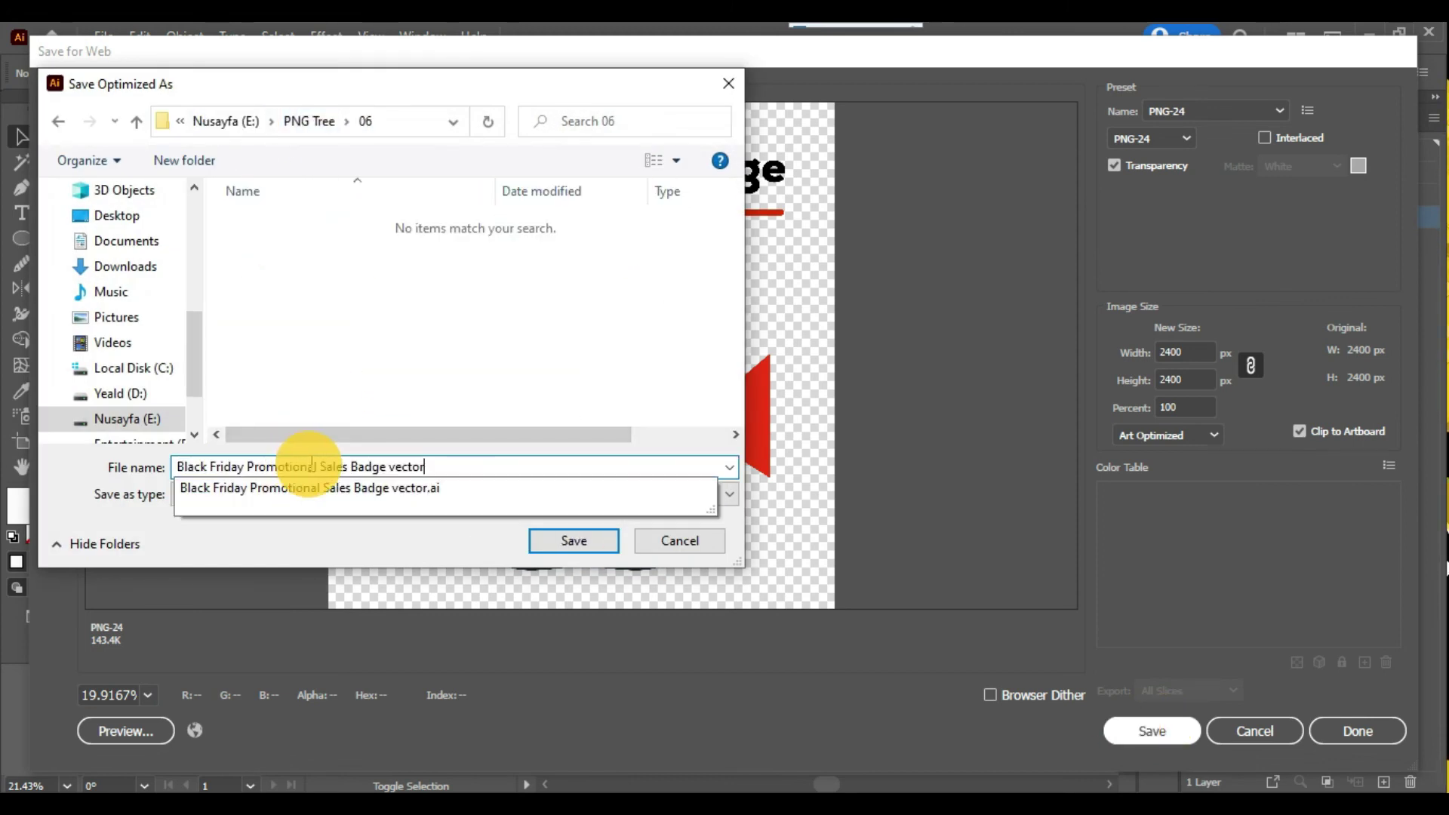
click(469, 414)
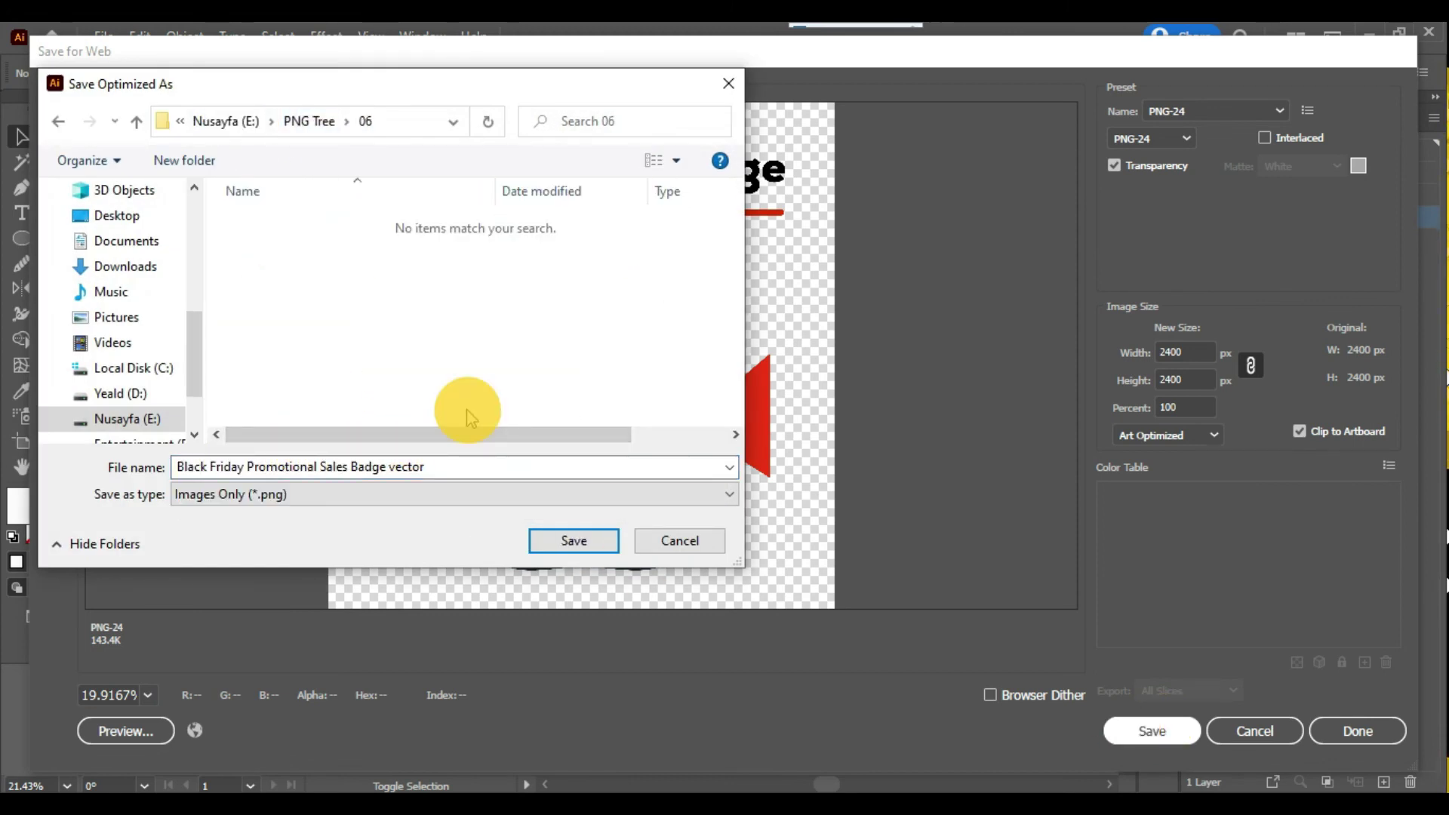
click(574, 541)
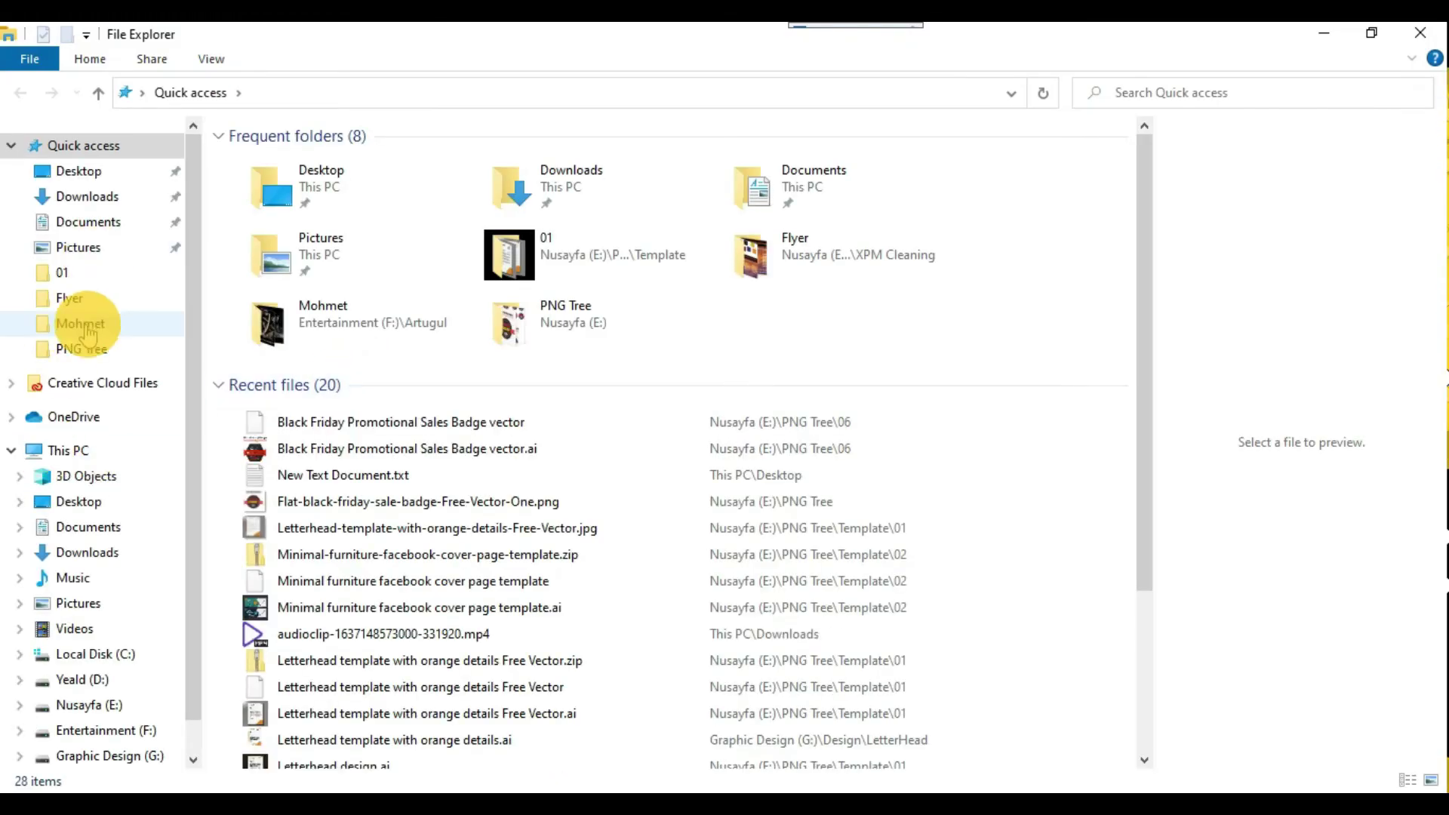
In File Explorer, open folder 06 inside PNG Tree and compress the badge's AI and PNG files together into a zipped folder.
click(78, 273)
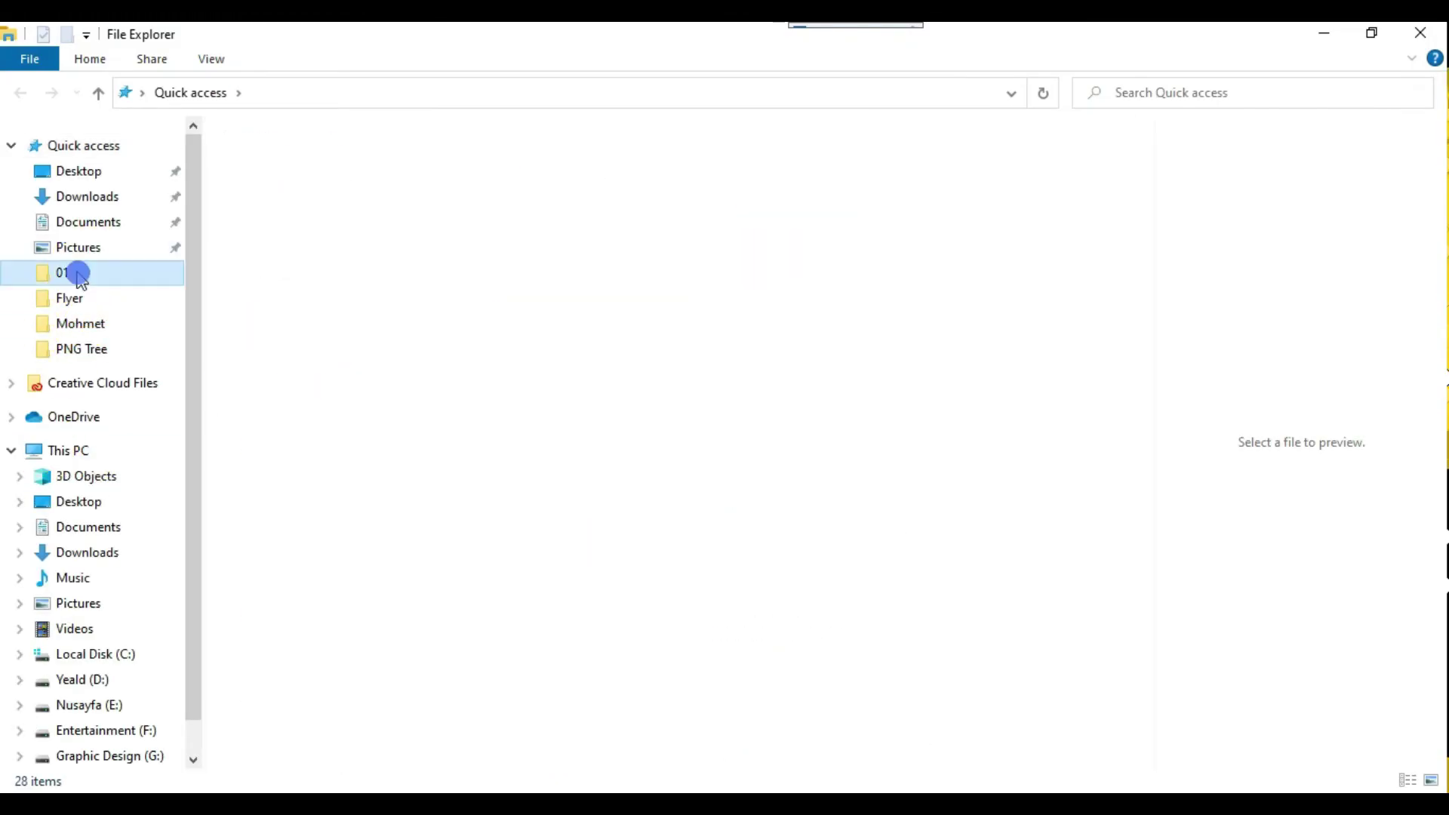
click(344, 93)
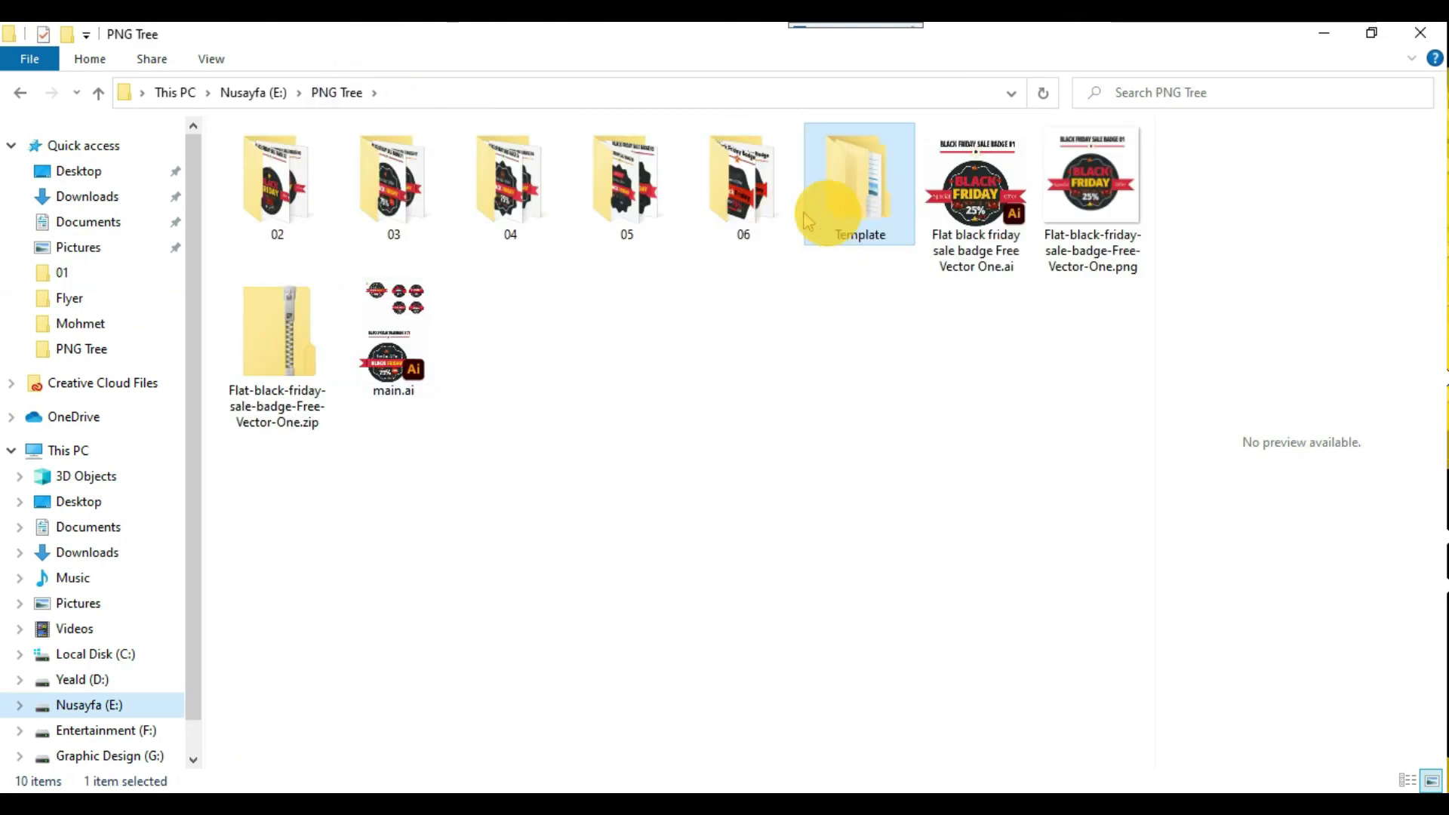
double_click(739, 192)
drag(560, 308, 256, 219)
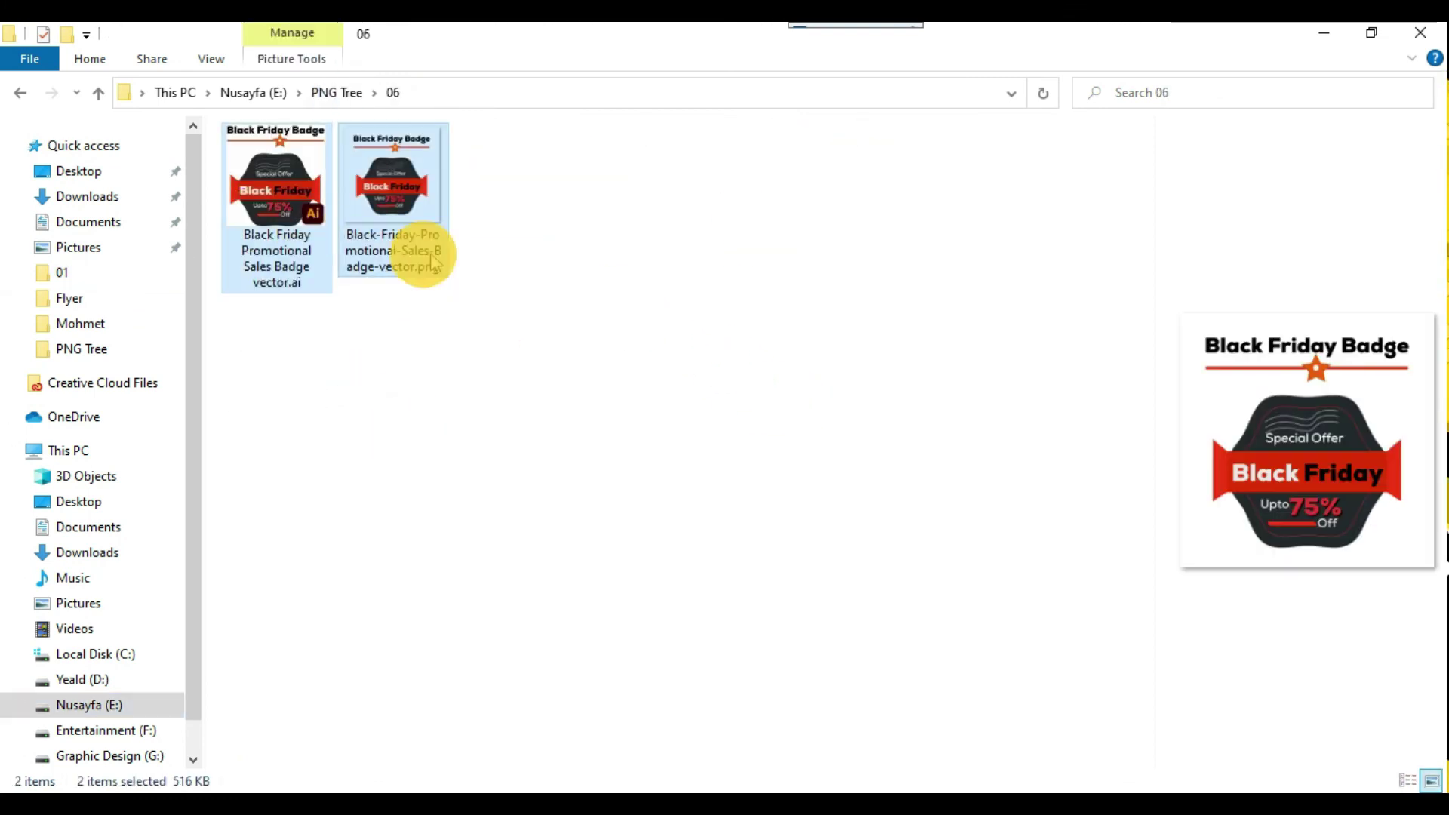
right_click(382, 221)
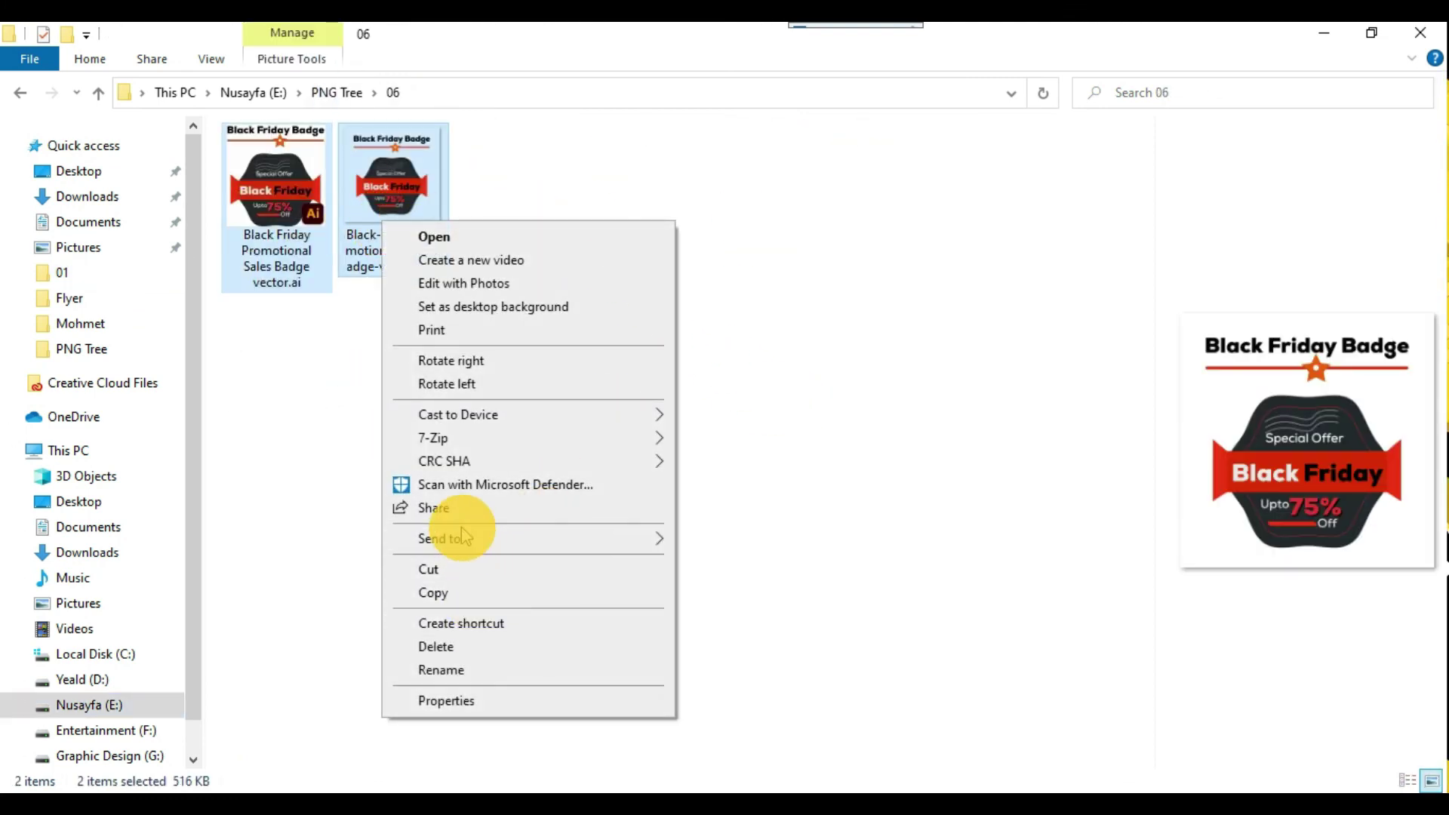
mouse_move(464, 536)
click(791, 567)
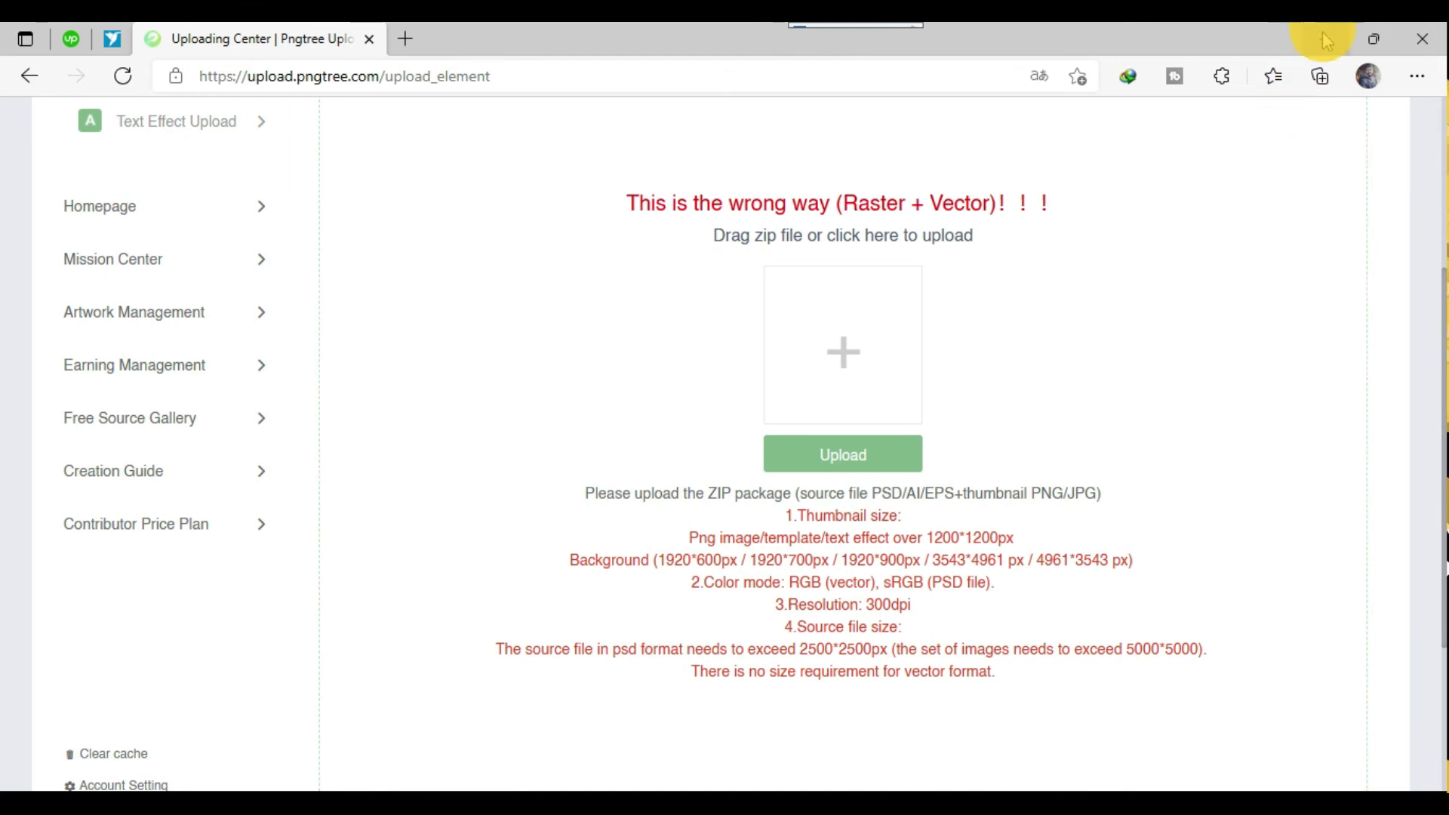
click(1323, 37)
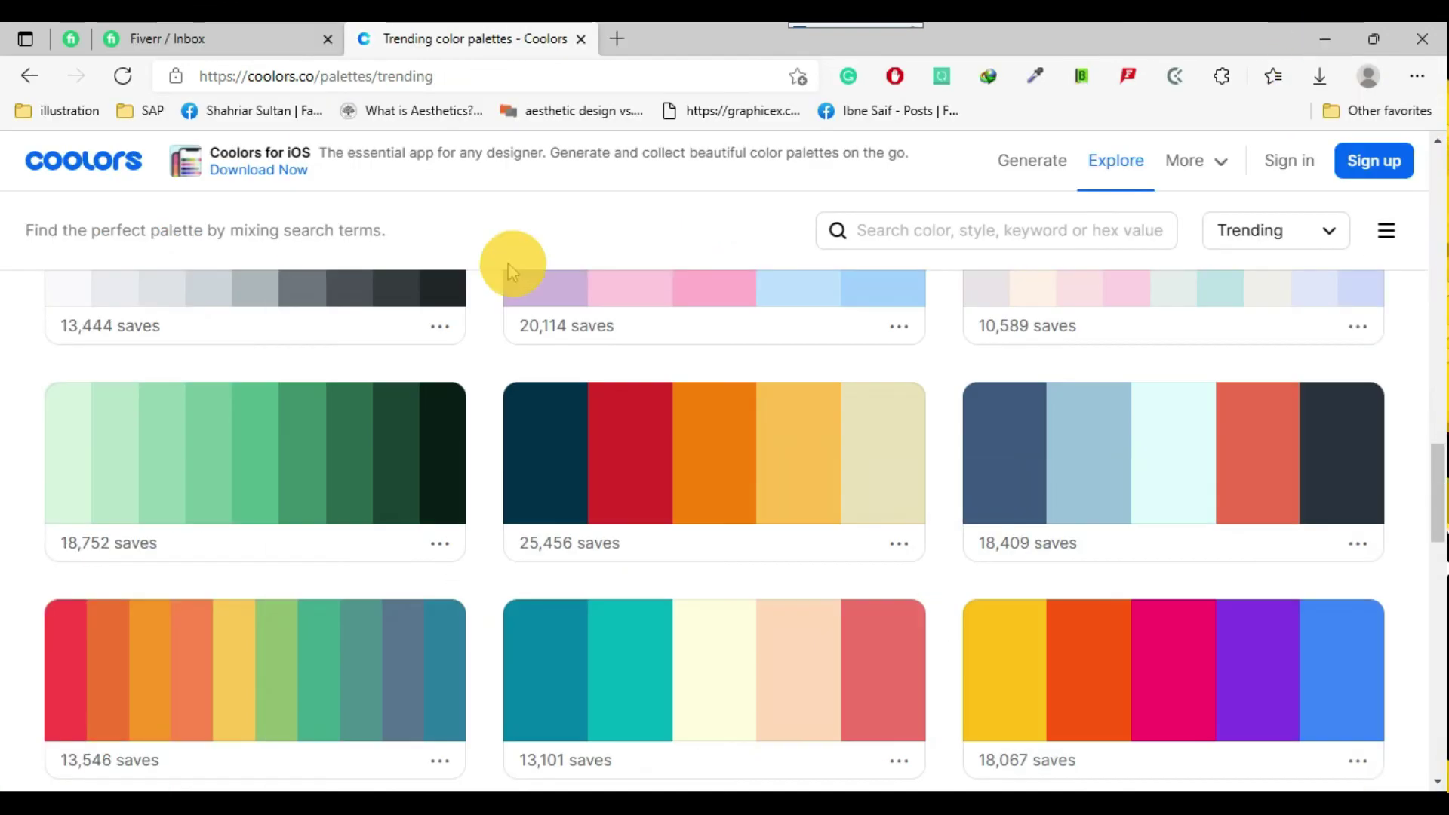
In the Pngtree Uploading System, add the zipped Black Friday badge to the PNG upload list and upload it.
click(1330, 39)
drag(508, 189, 868, 408)
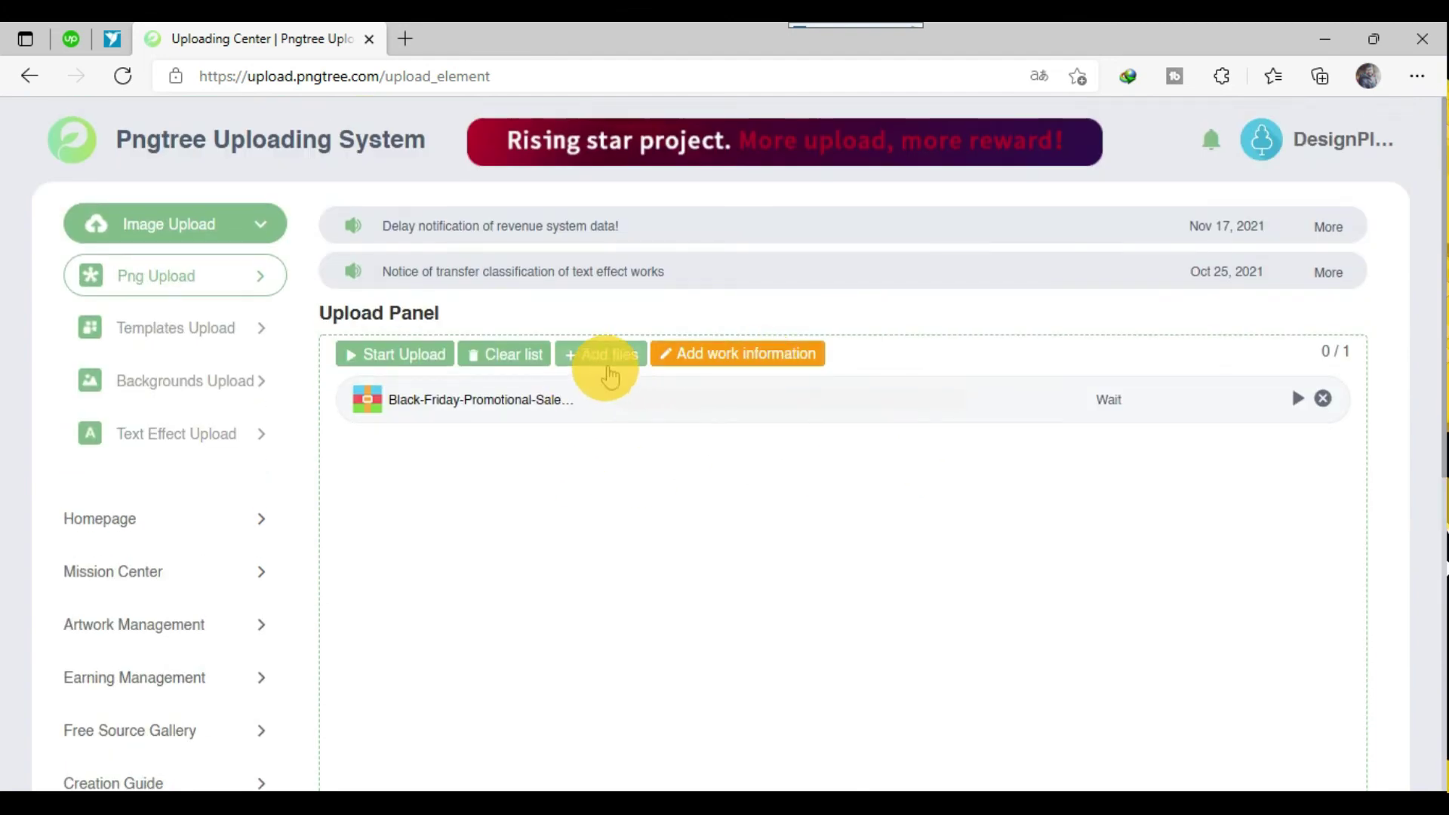
click(410, 361)
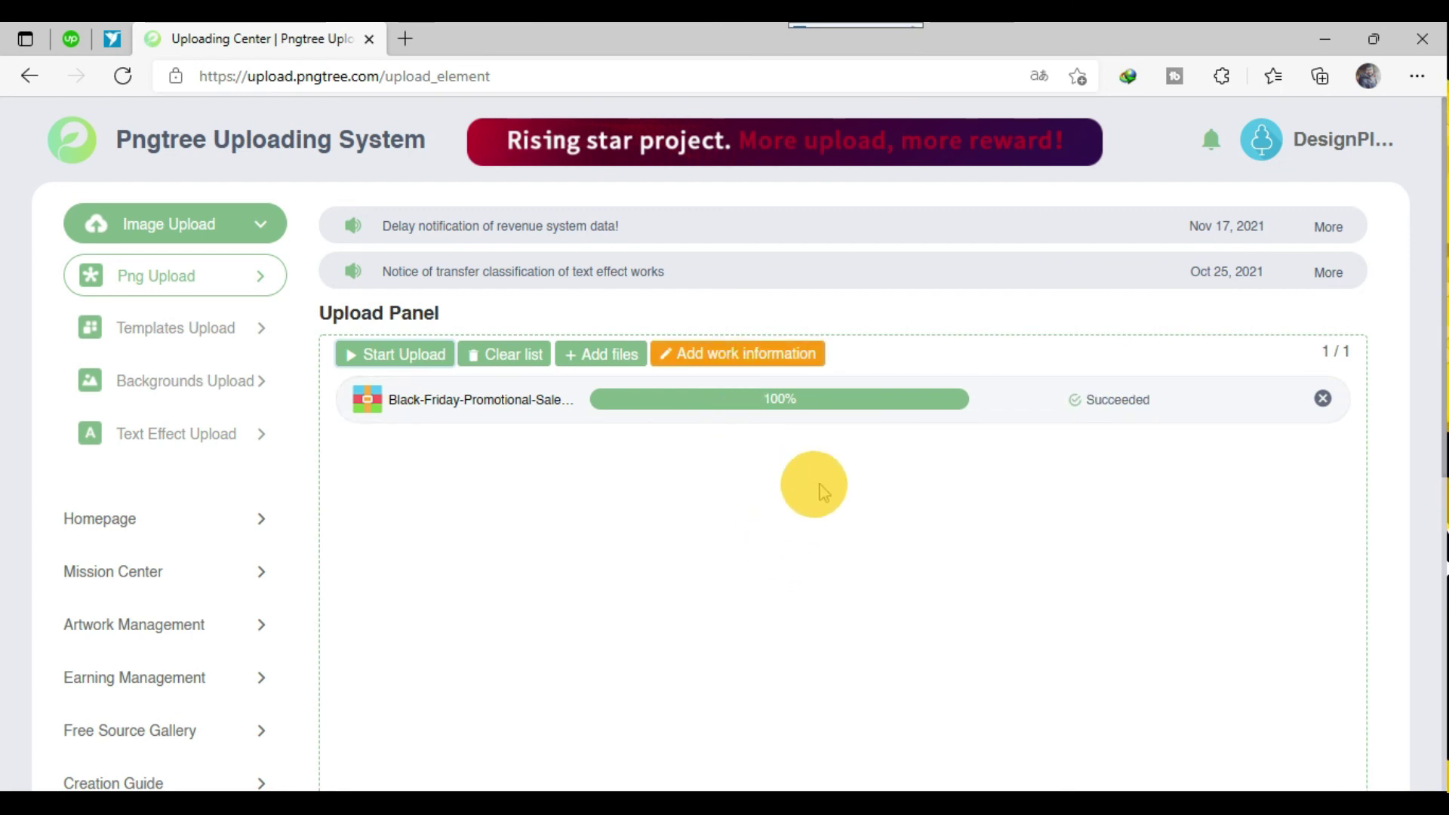
Open the work information for the uploaded badge and go to its work details form.
click(737, 353)
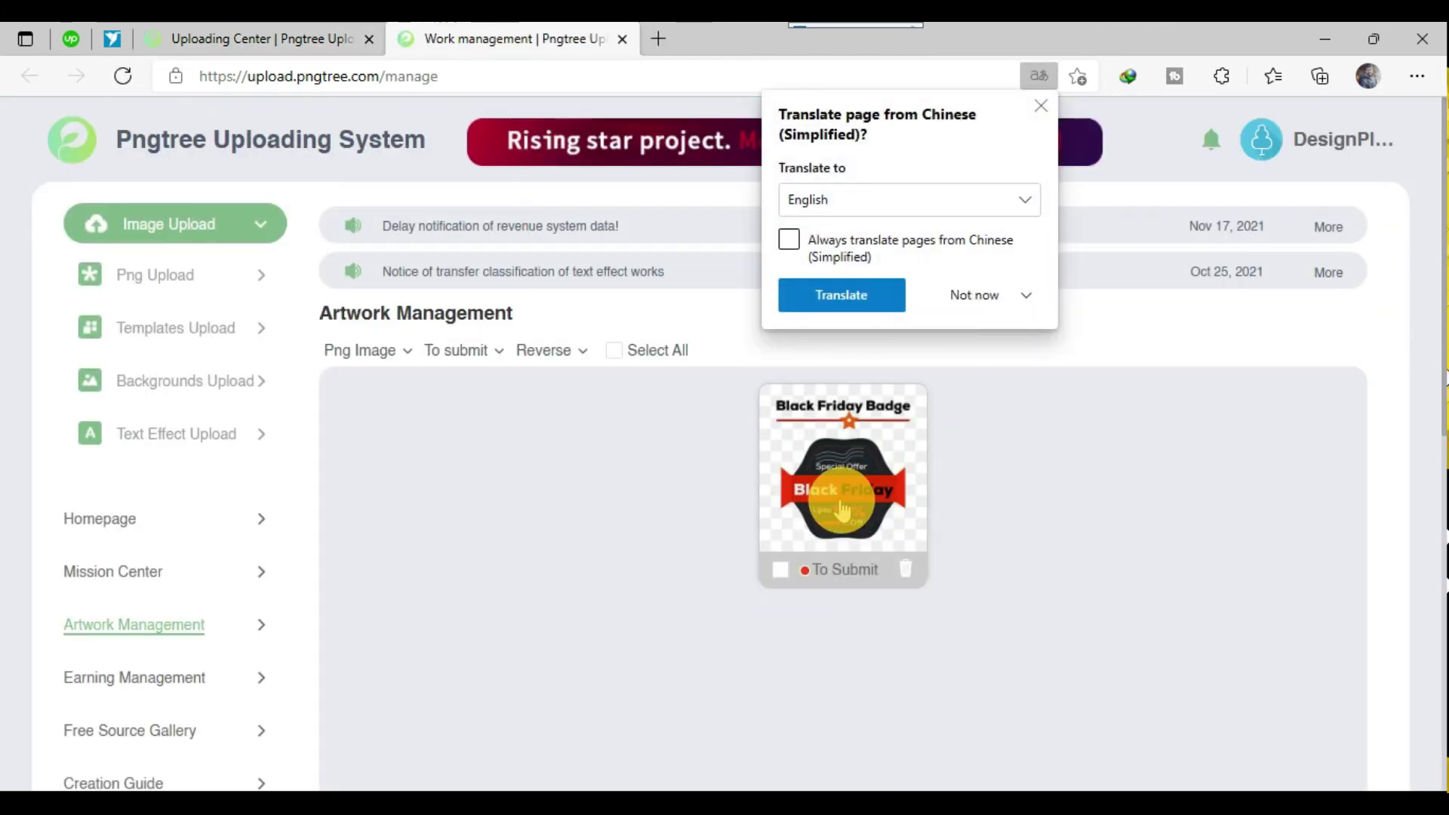
click(841, 510)
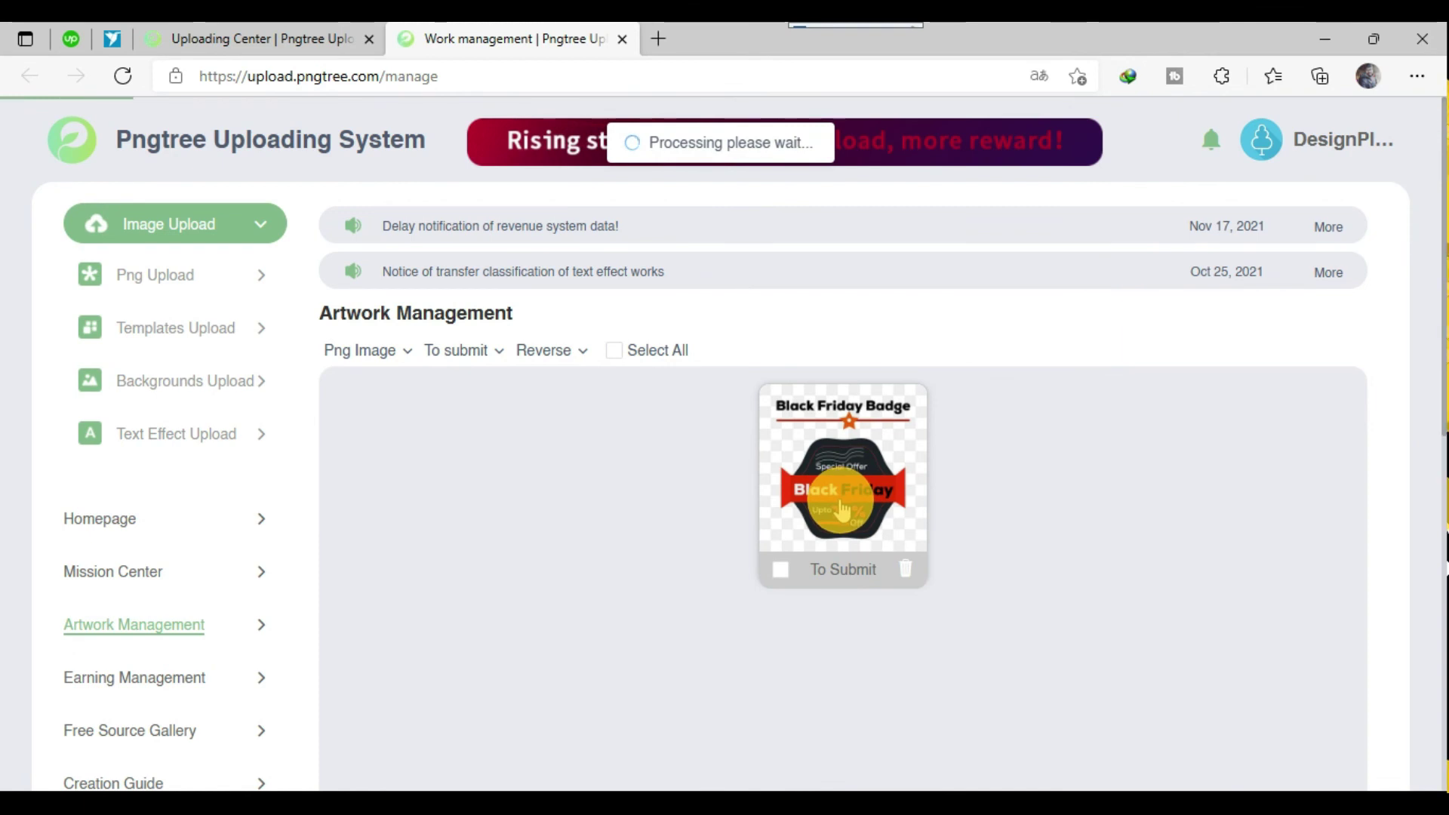
scroll(1028, 507, down, 4)
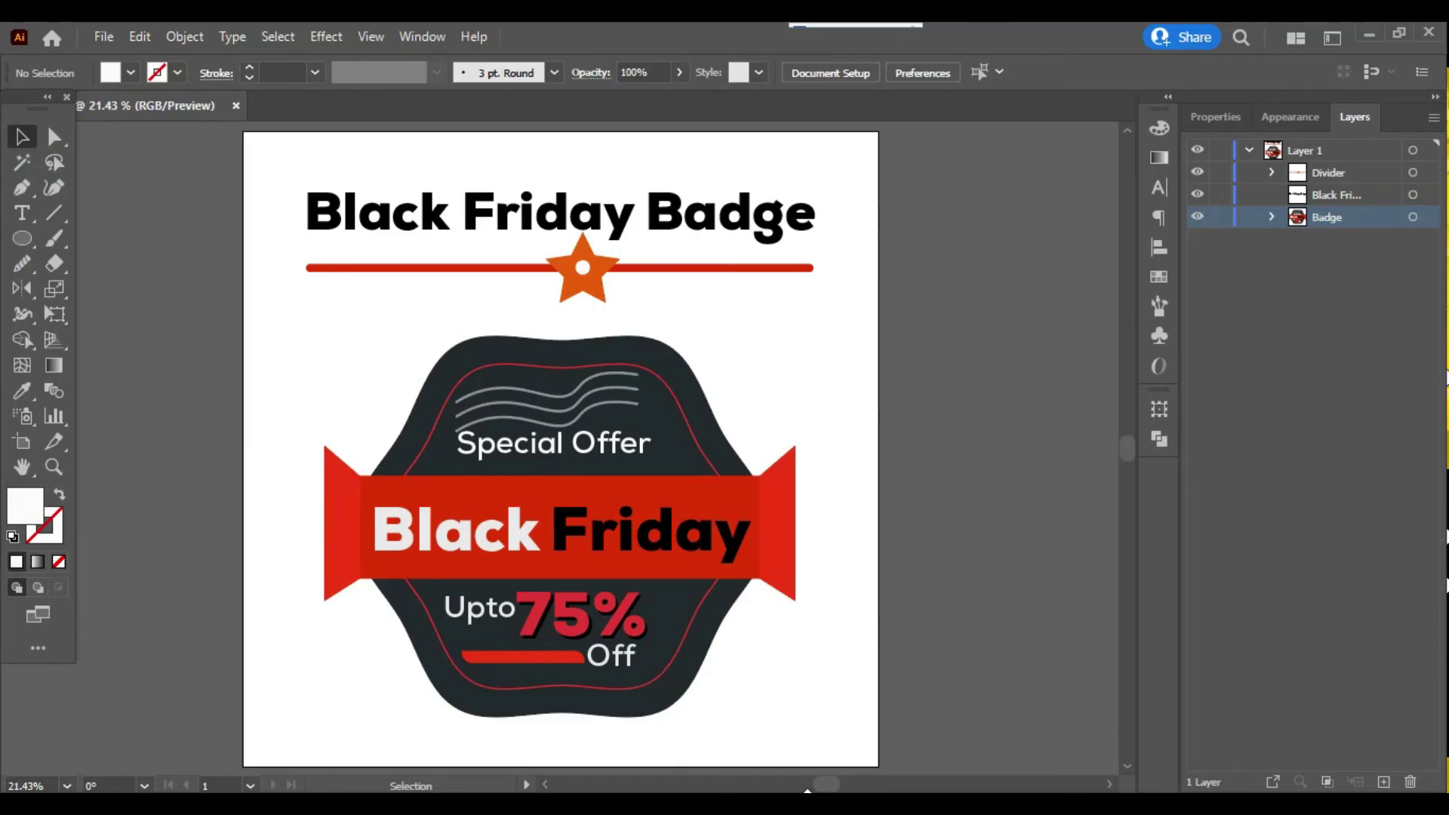
Switch to Illustrator and check which font the badge's "Black Friday" ribbon text uses.
click(641, 525)
double_click(647, 533)
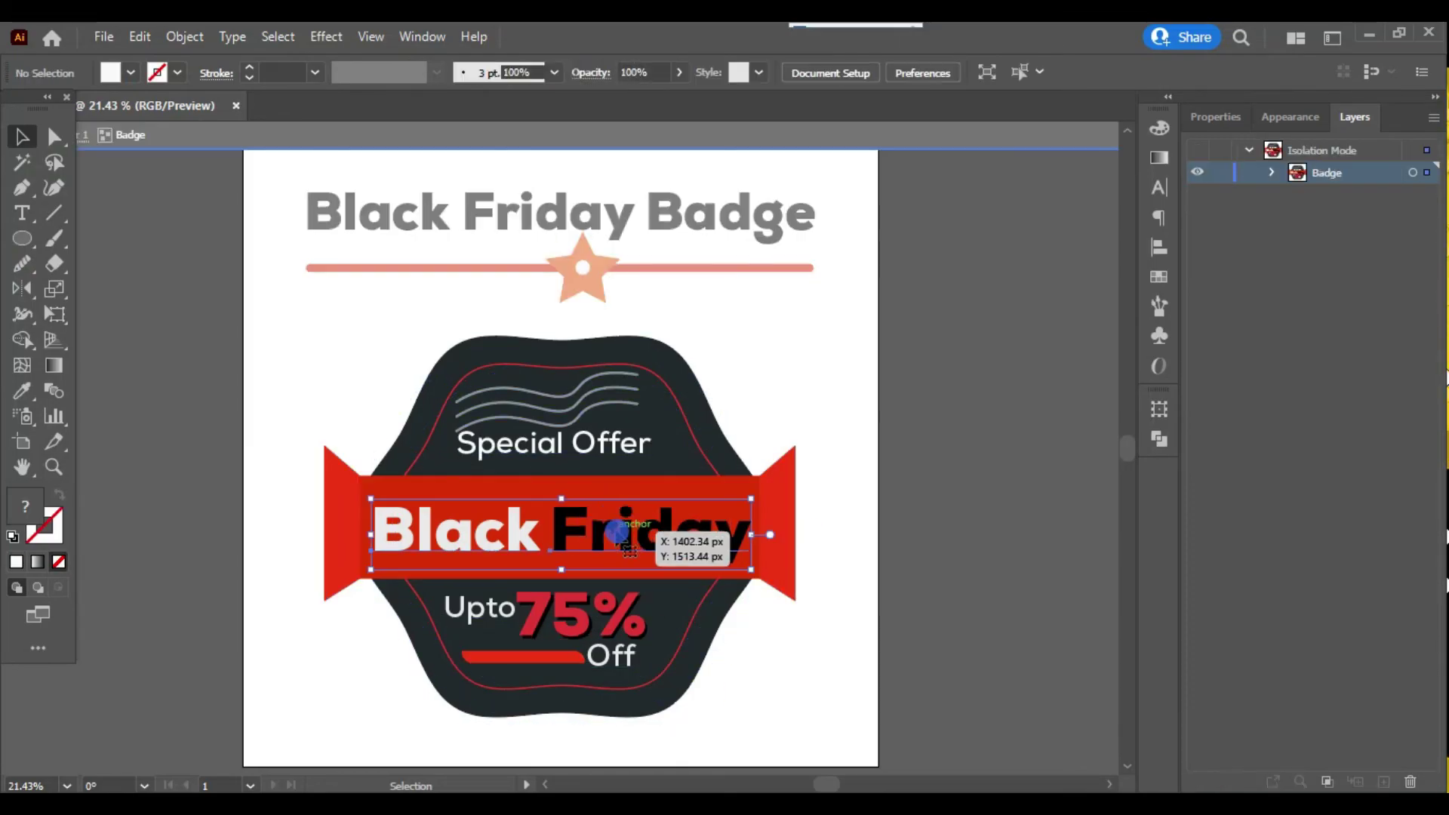
click(1157, 189)
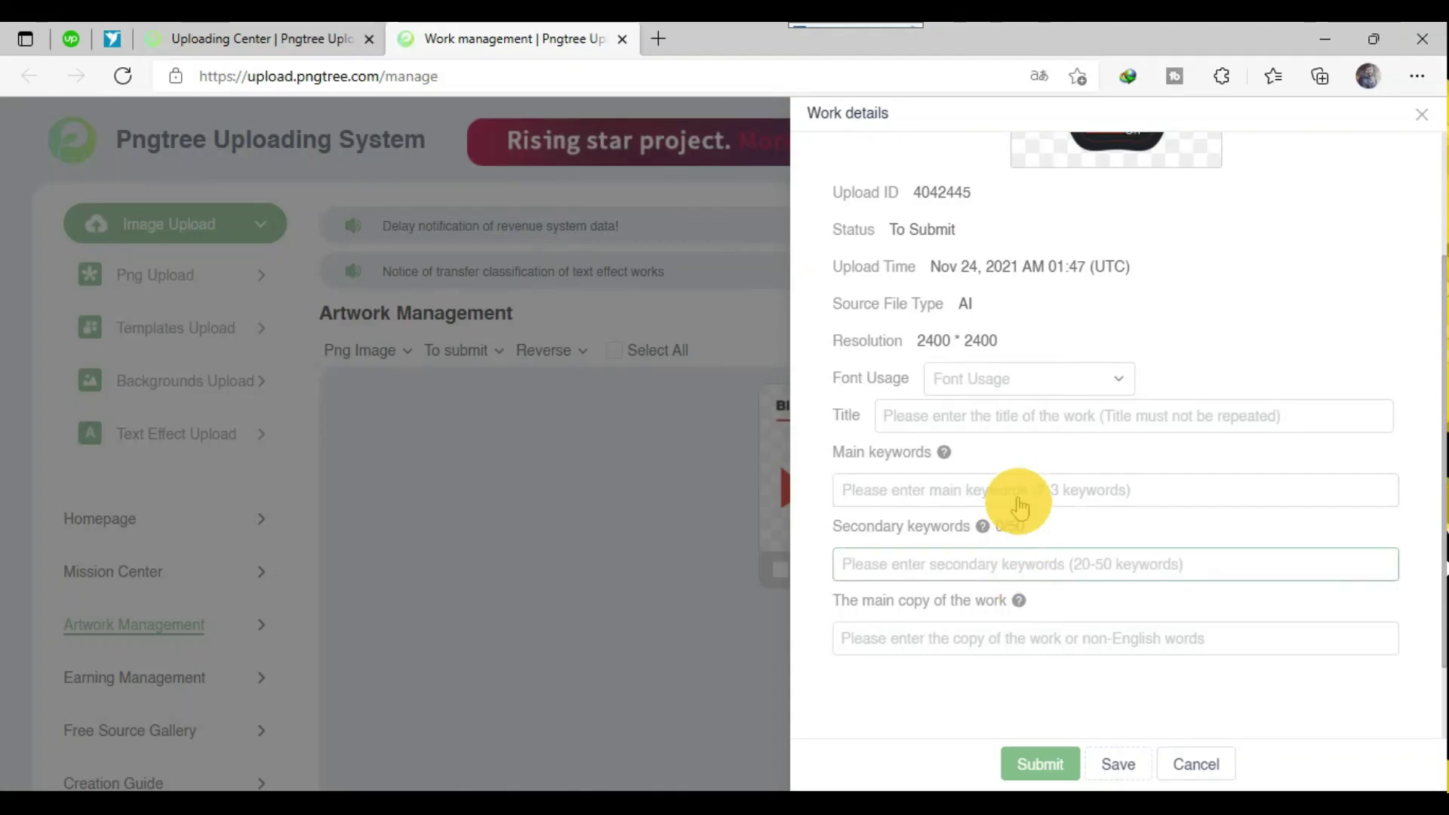
Back in Pngtree's work details, title the work "Black Friday Promotional Sales Badge vector".
click(949, 411)
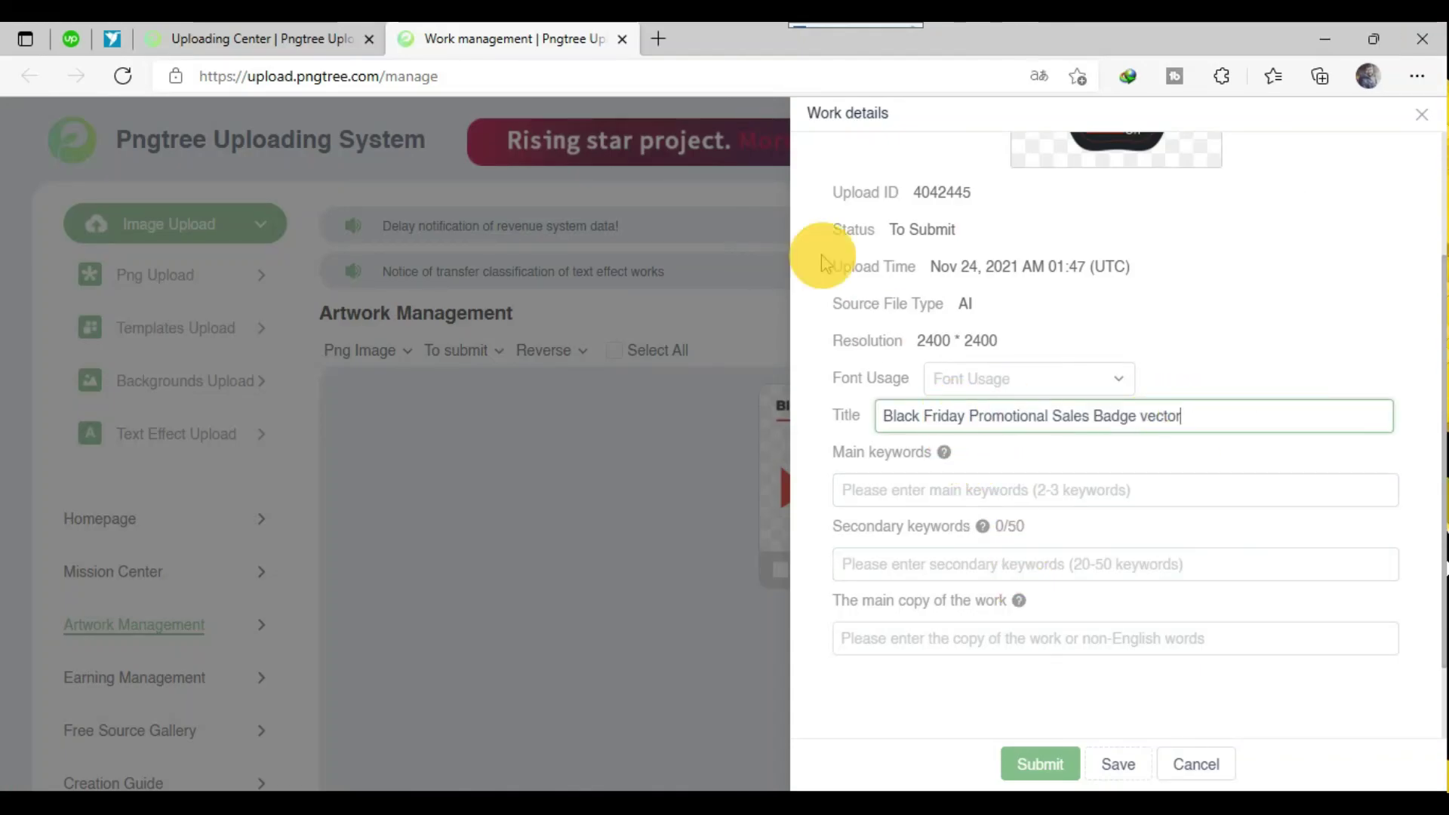
Search the web for "nexa font" in a new tab and review the Nexa Font Free page on downloadfonts.io.
click(658, 38)
text(nexa)
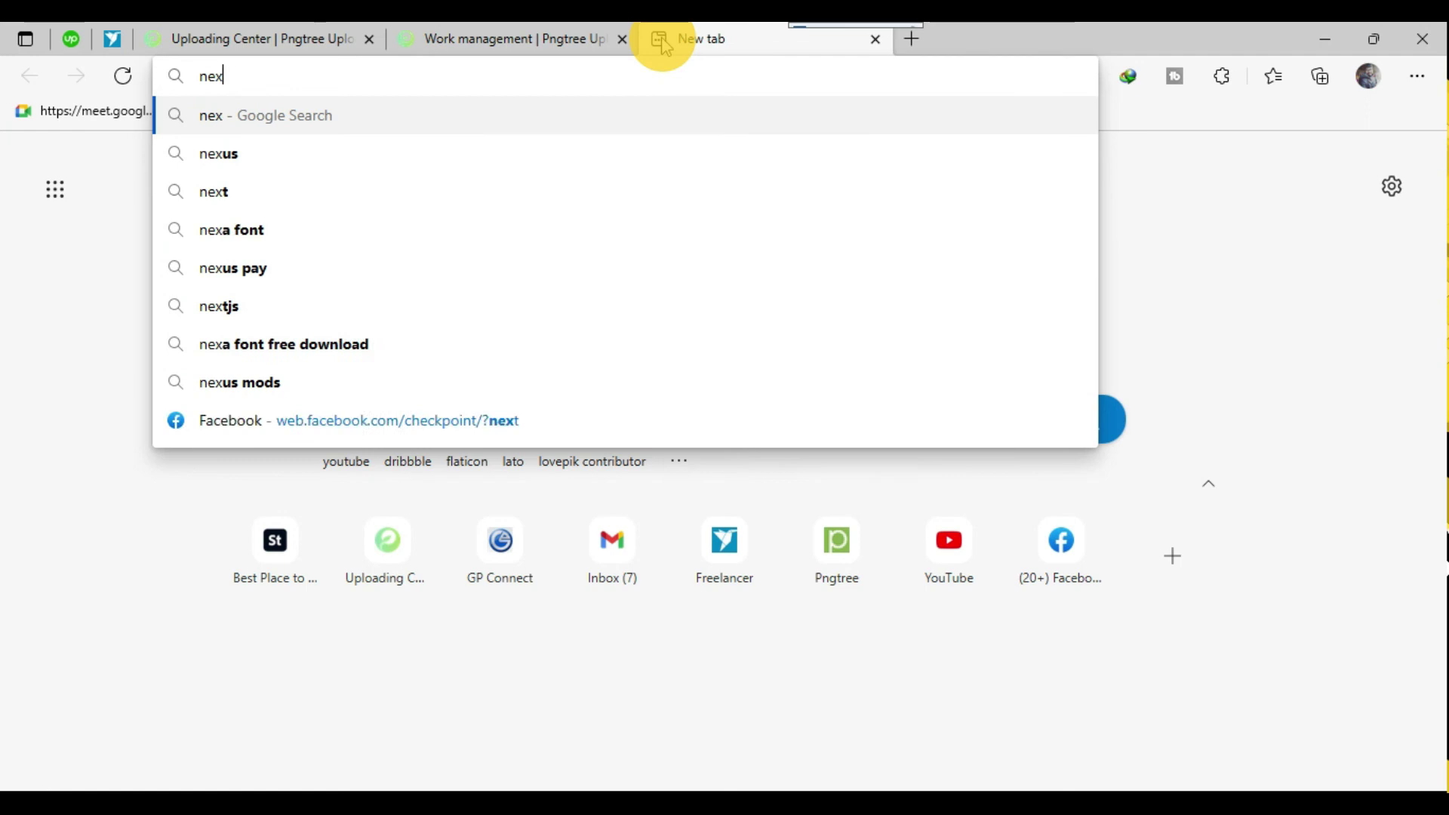
text(nt)
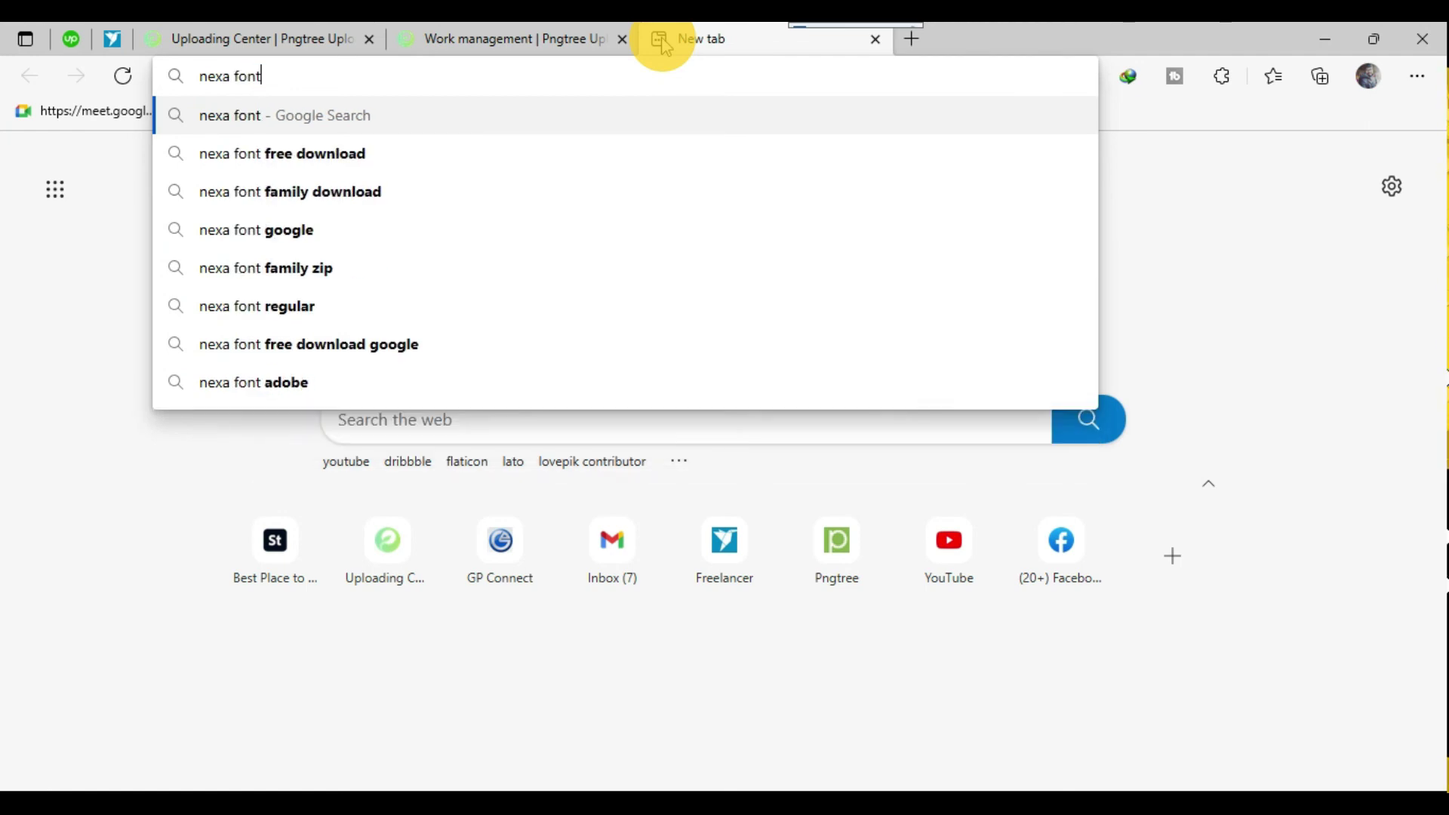
key(Return)
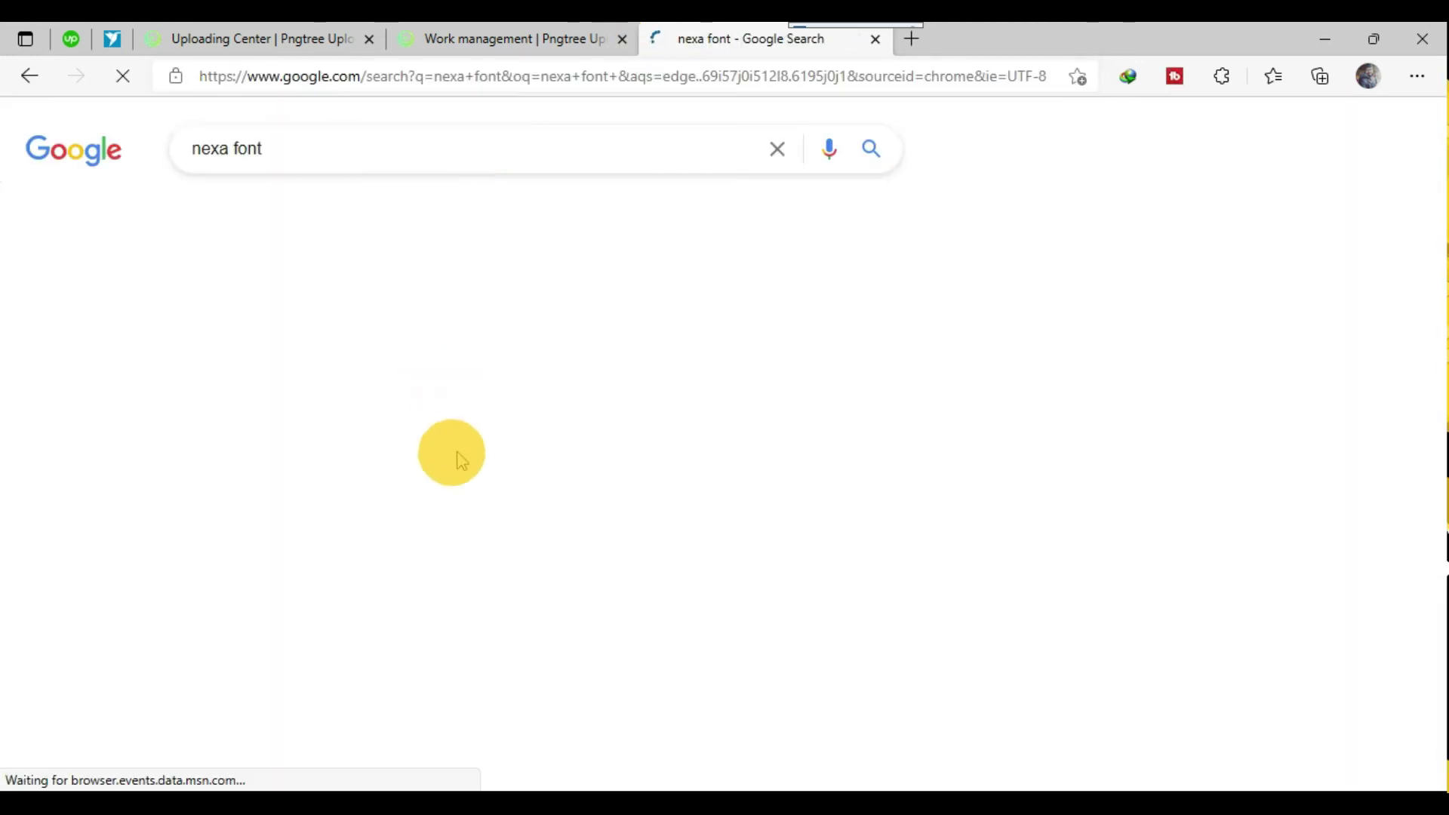
scroll(501, 491, down, 3)
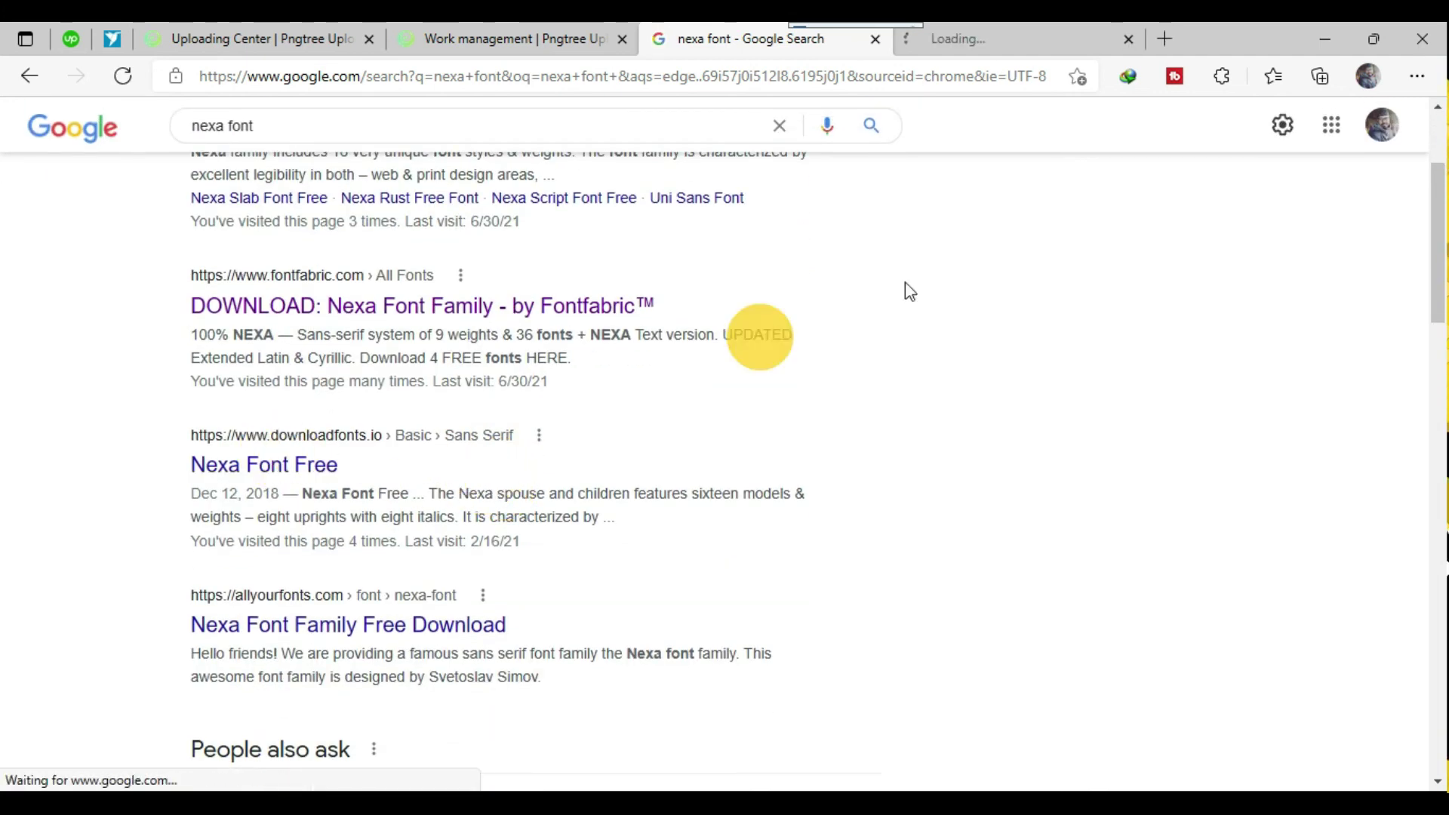
scroll(909, 292, up, 1)
click(981, 38)
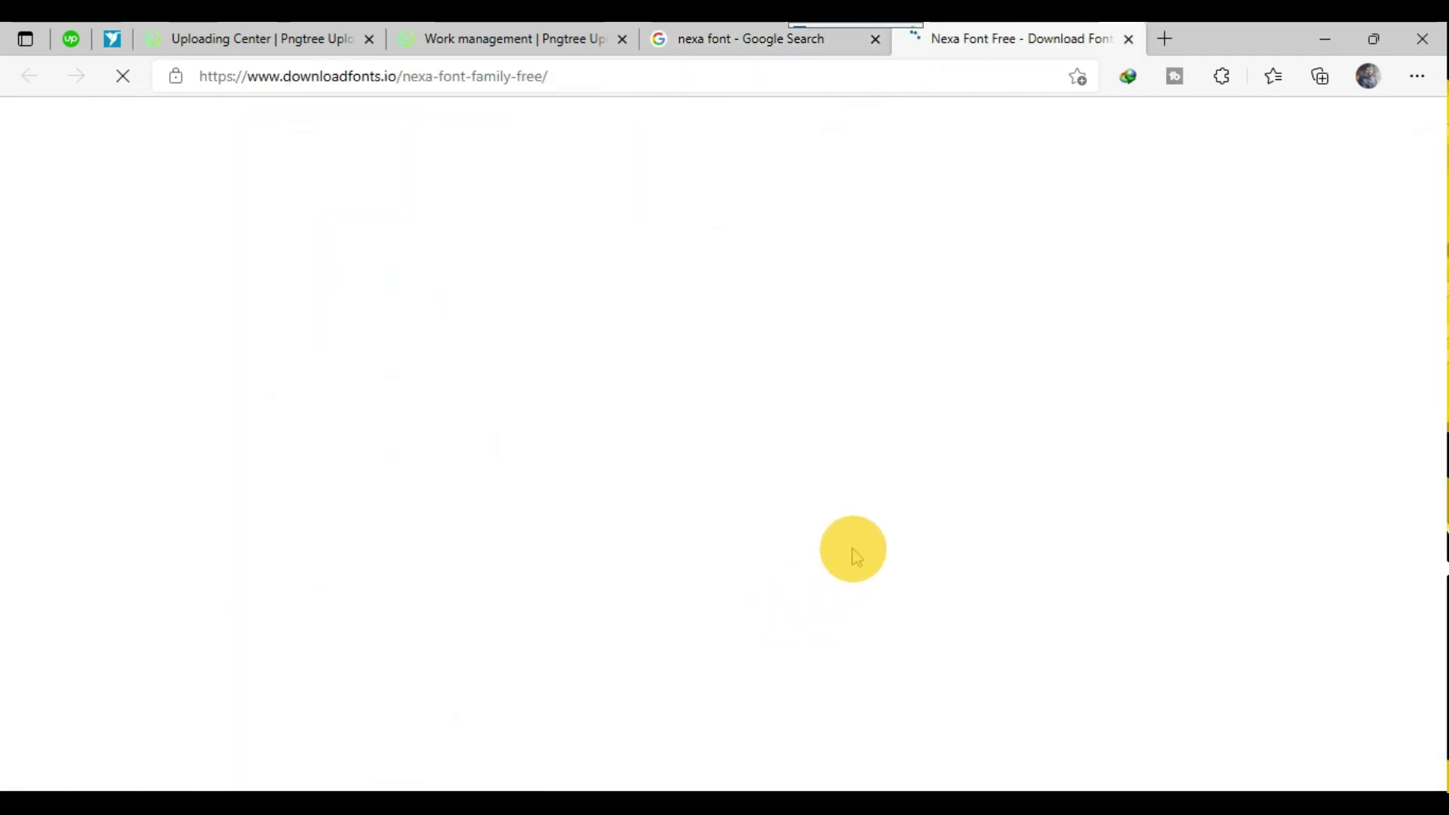
scroll(802, 536, down, 5)
scroll(809, 520, down, 15)
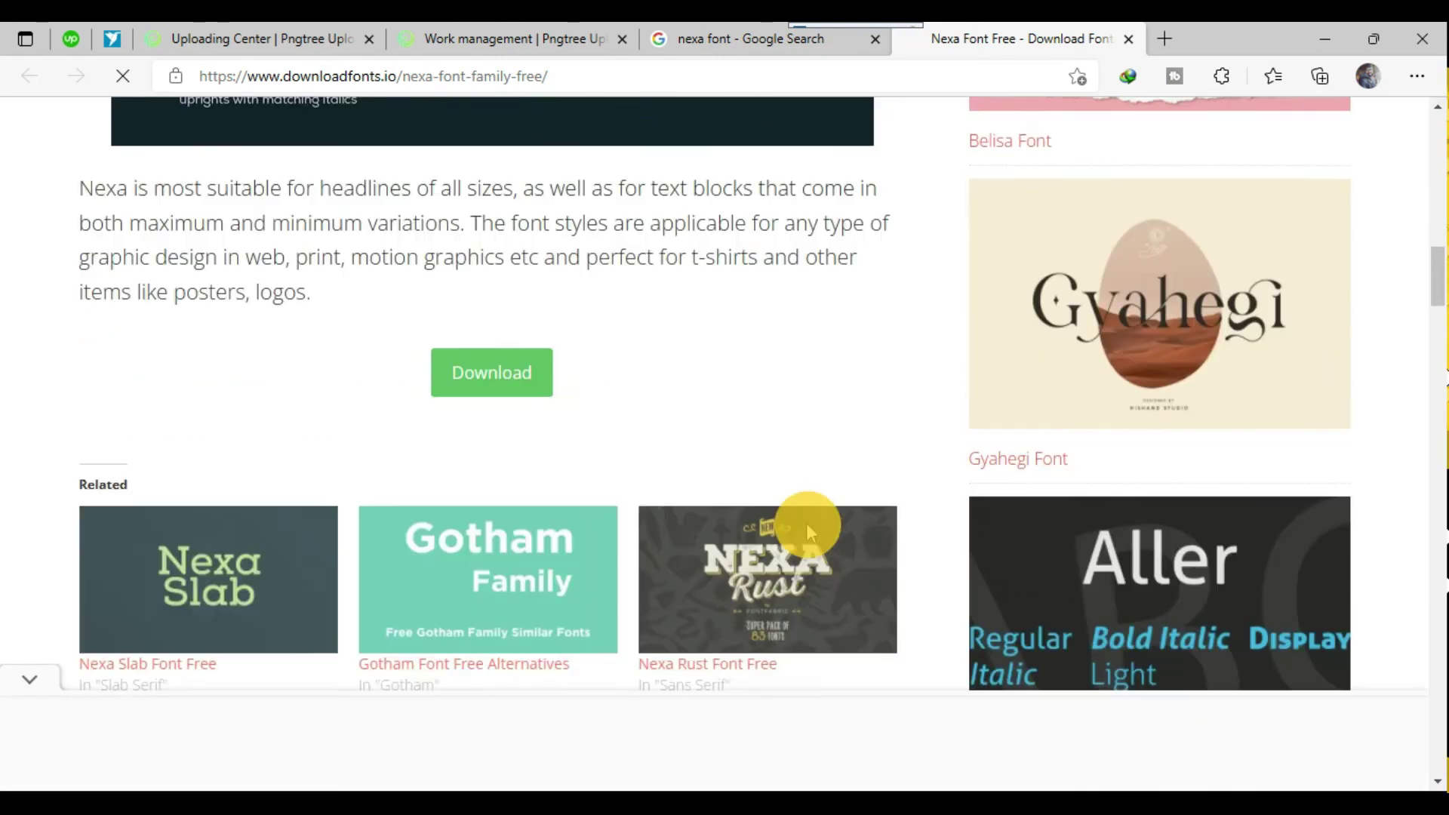
scroll(741, 453, up, 15)
scroll(624, 453, down, 5)
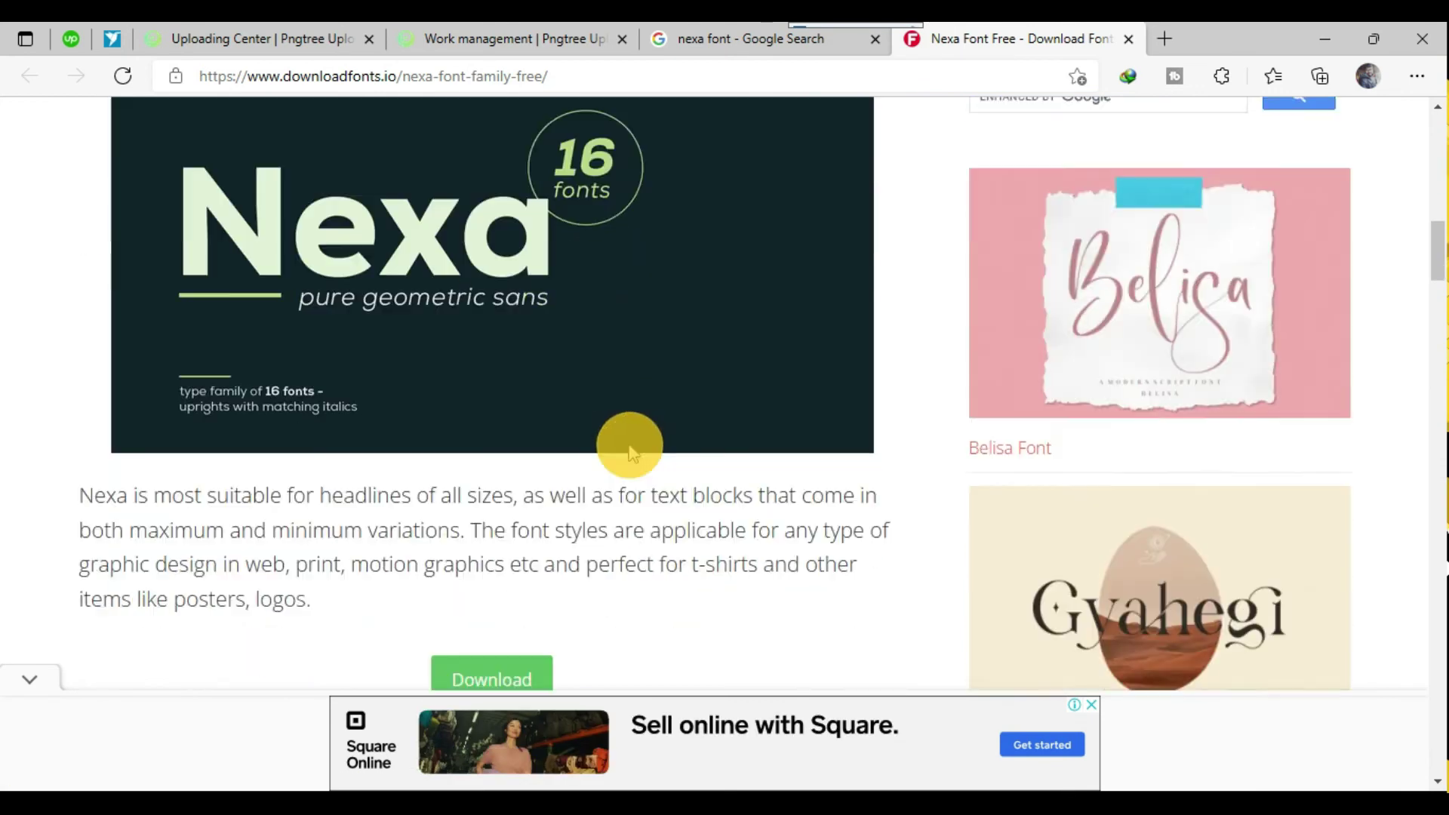
Open the Nexa Font Free page on dafontfree.io and check the font's license information.
click(713, 40)
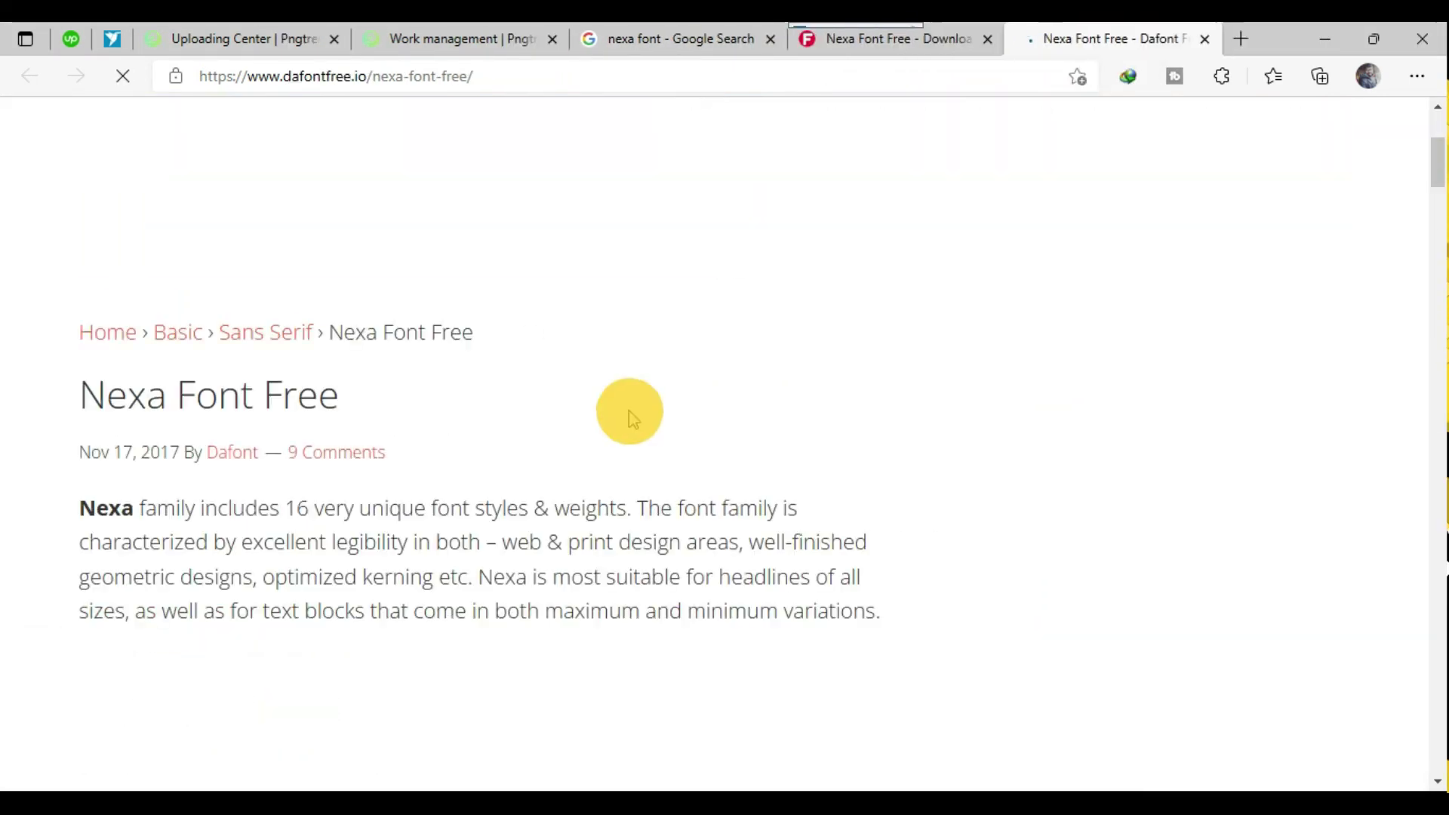
scroll(633, 419, down, 15)
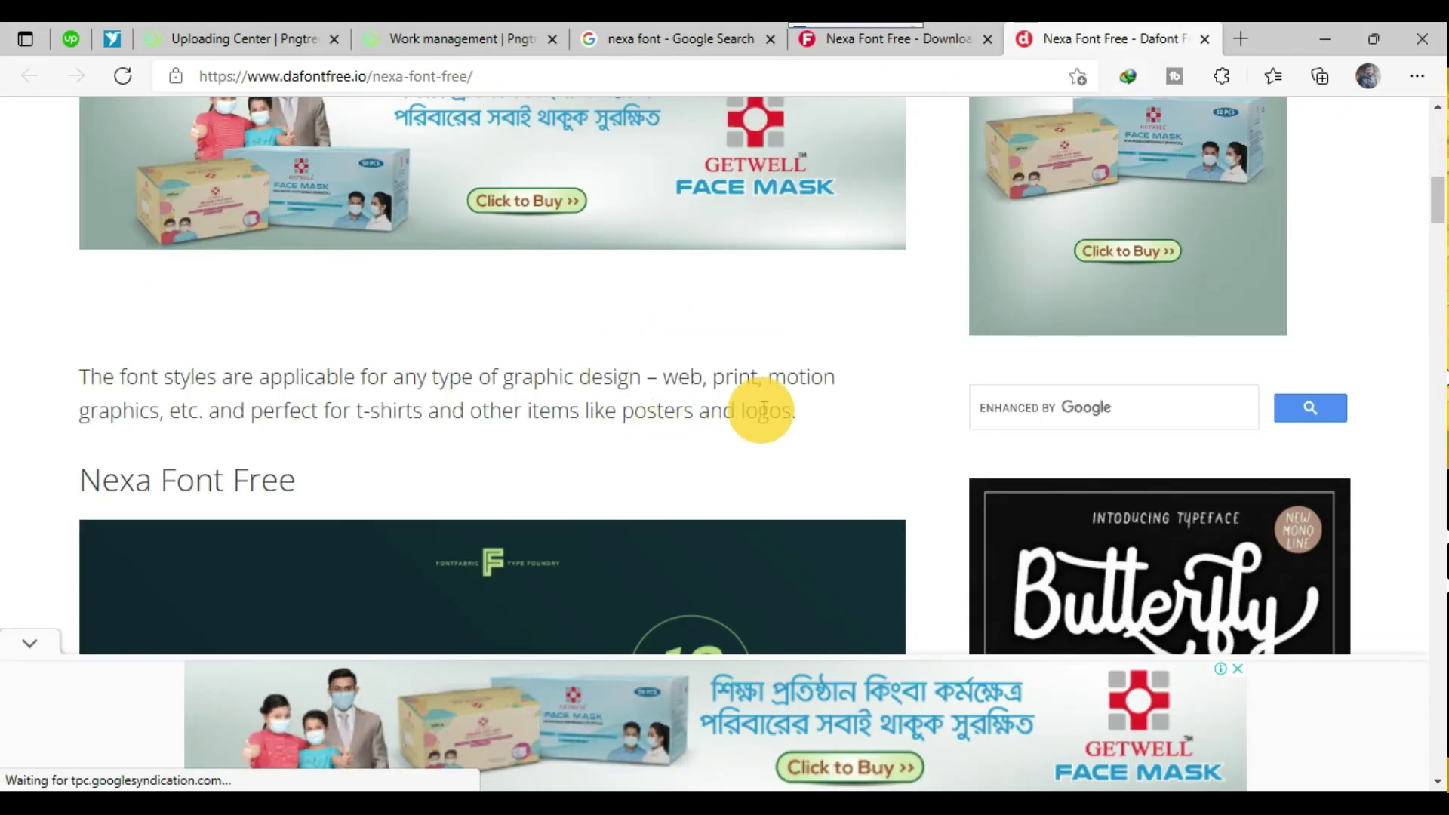
scroll(764, 412, down, 12)
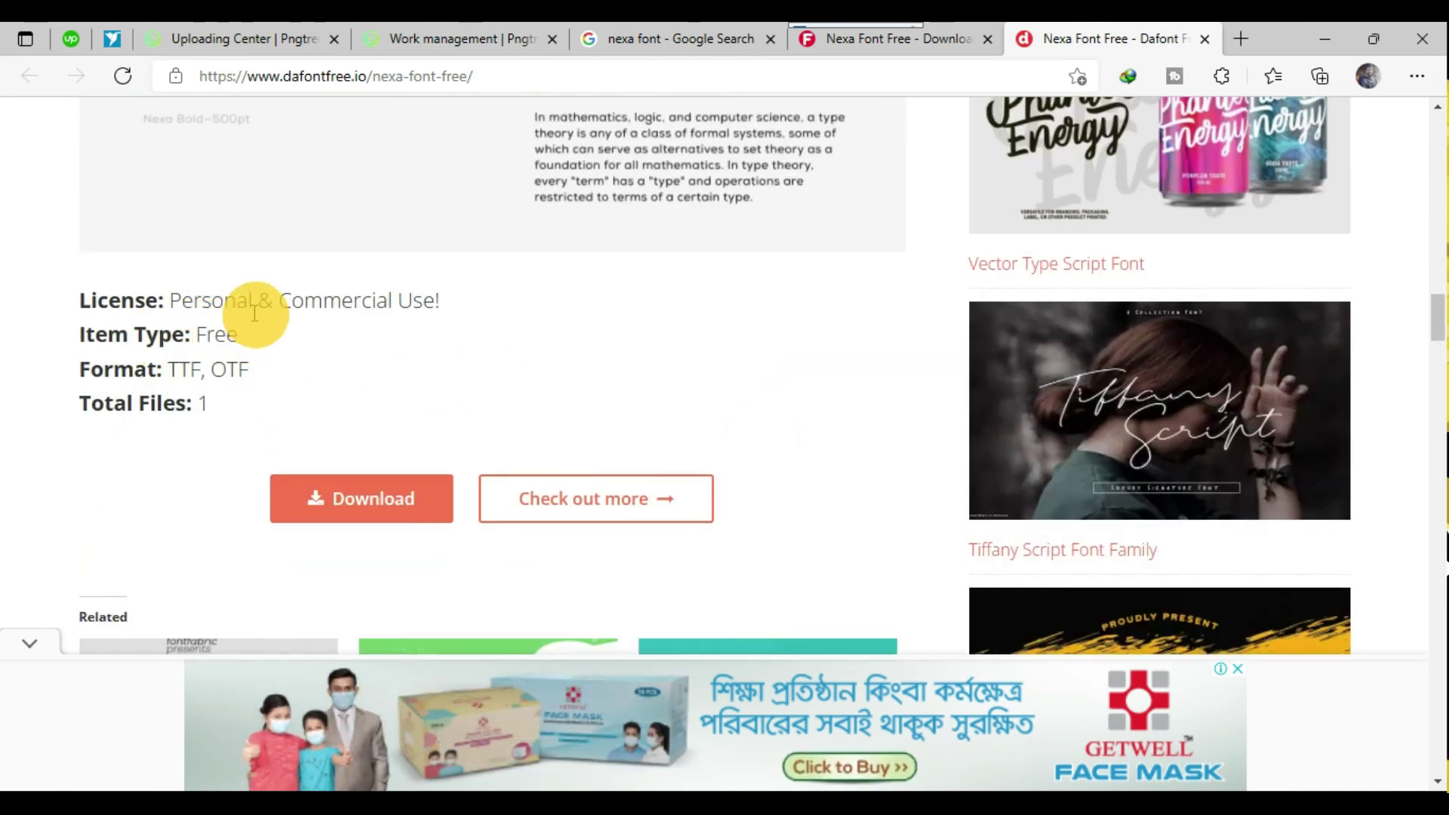
scroll(866, 252, up, 15)
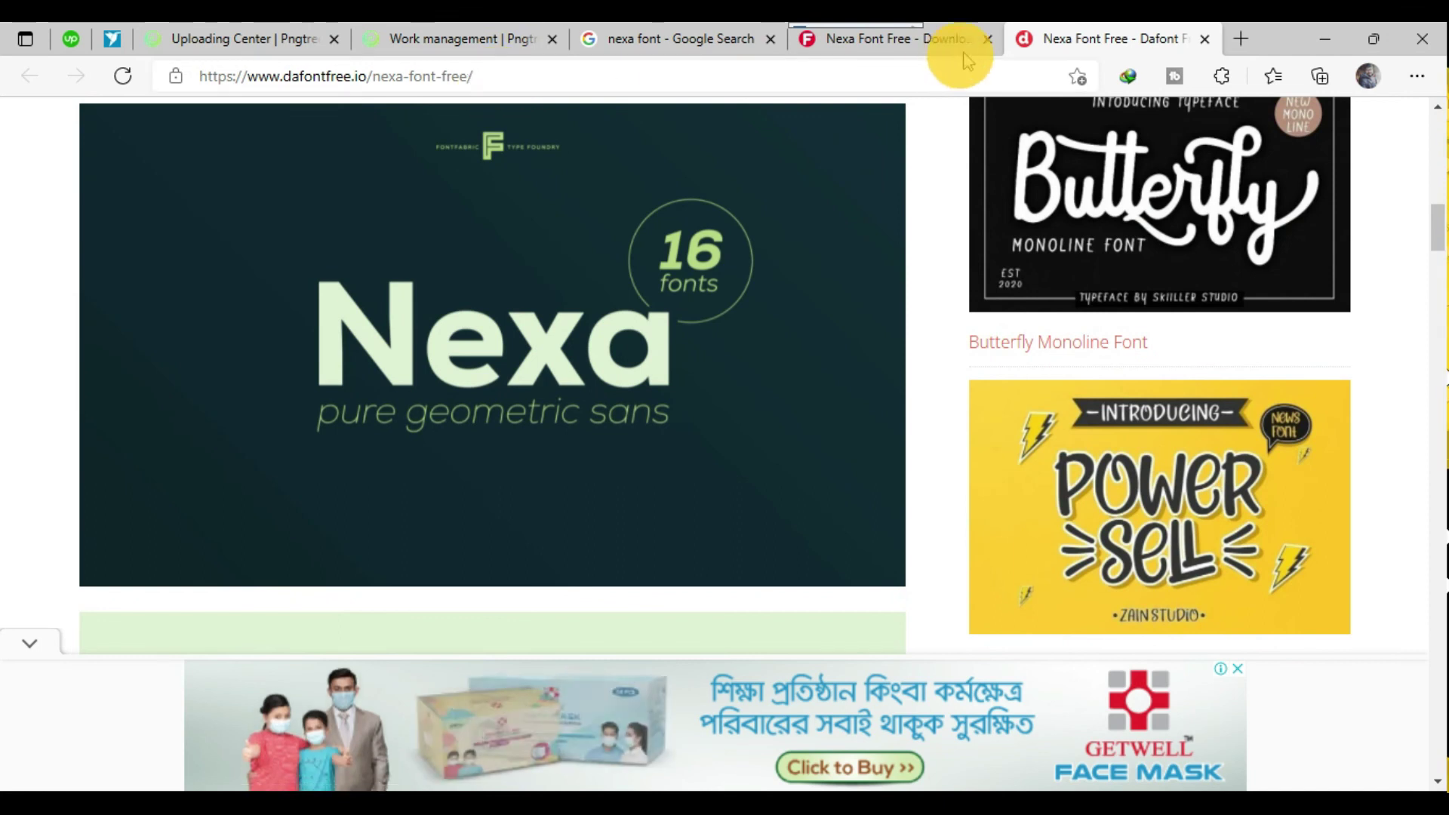
click(936, 41)
key(ctrl+Tab)
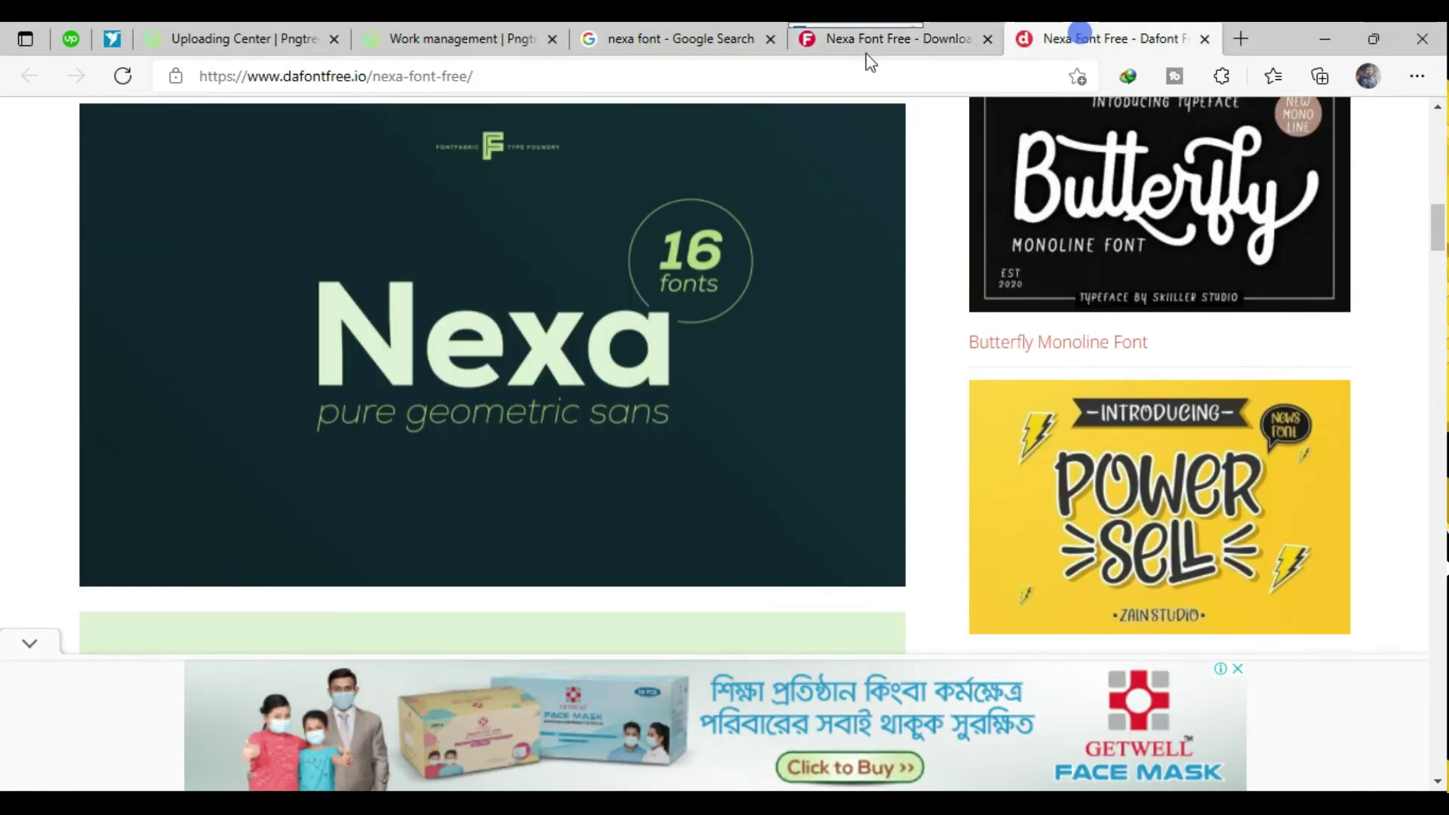
click(556, 75)
click(449, 34)
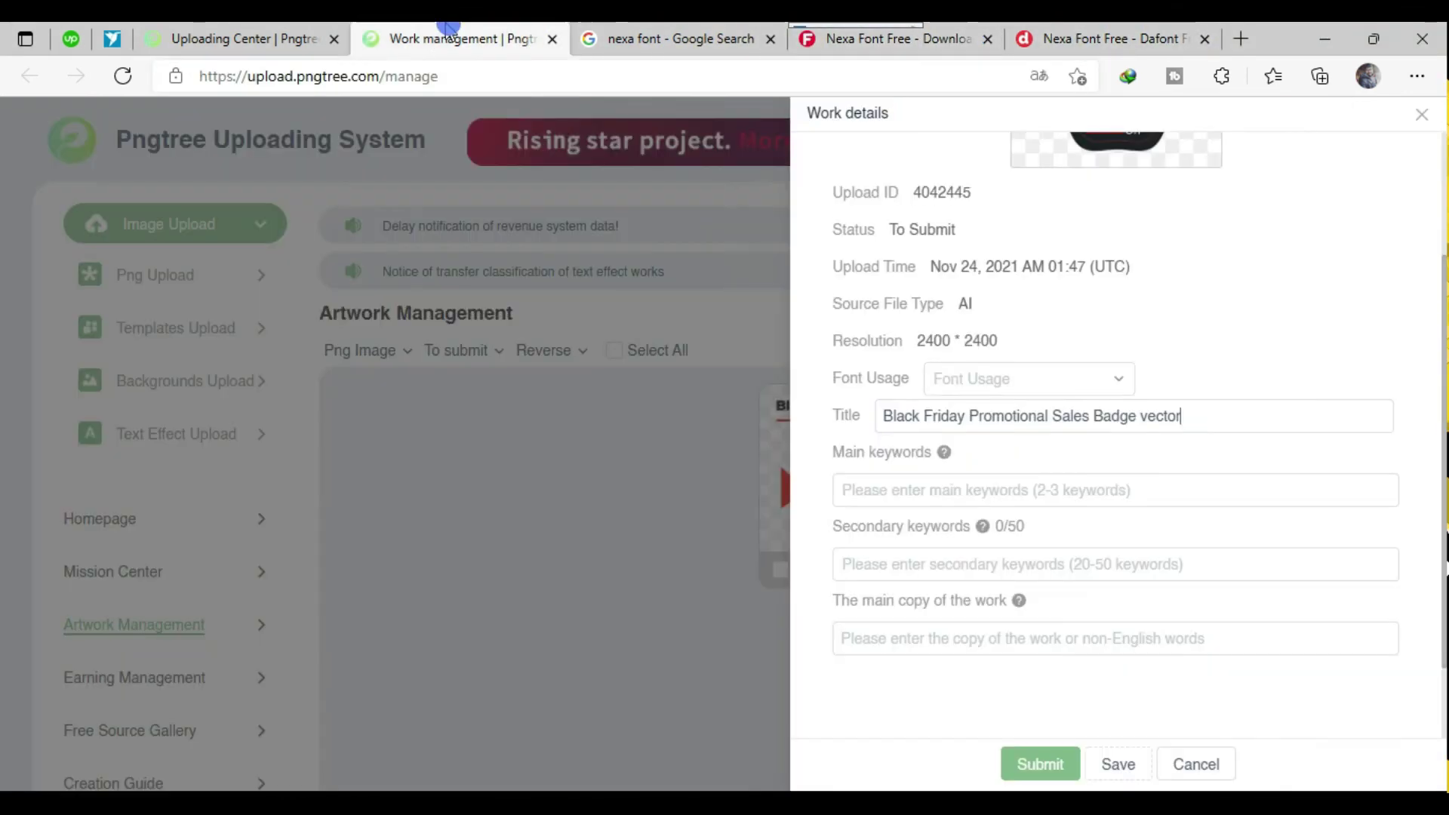
click(975, 386)
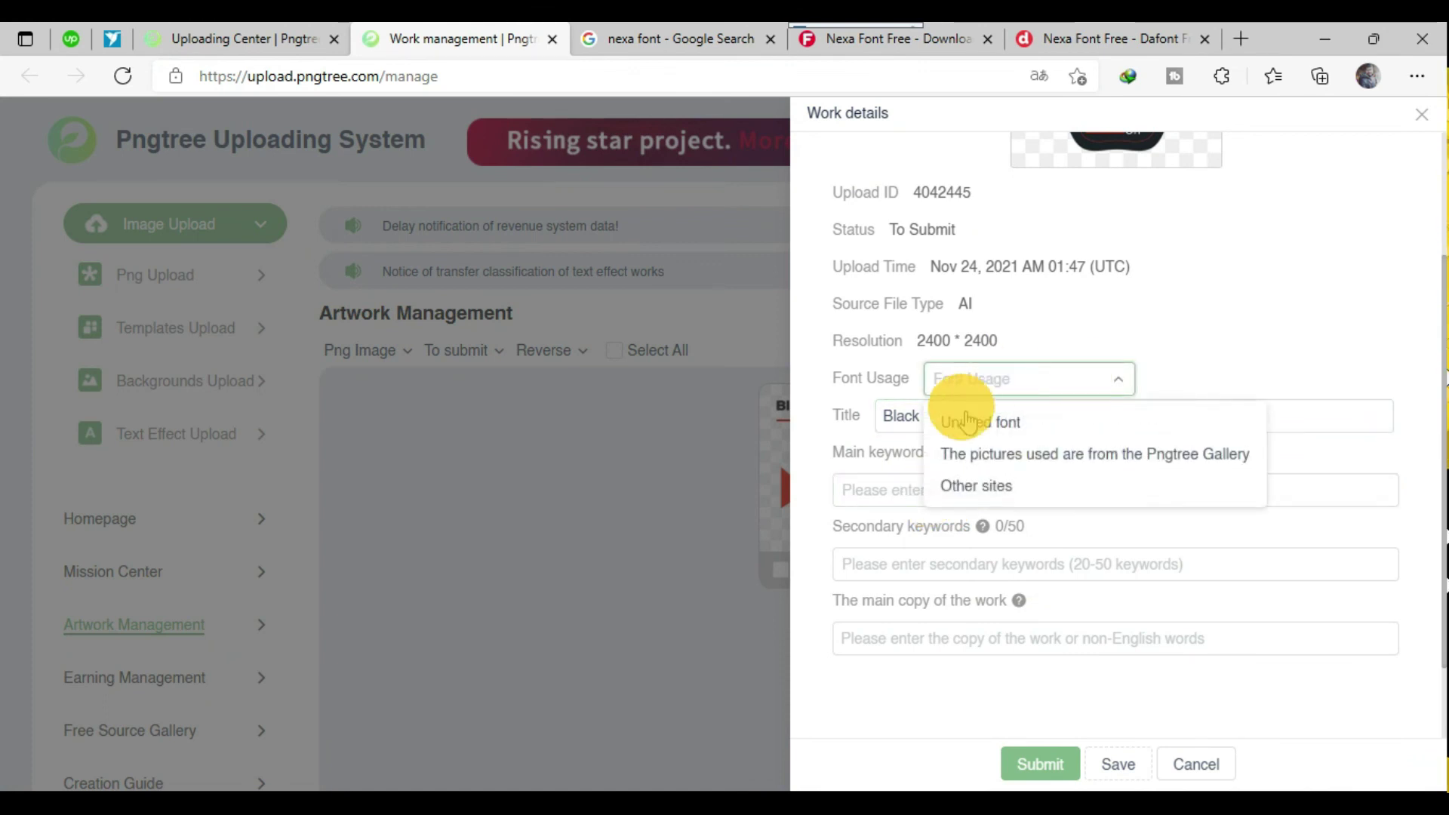
click(989, 484)
click(943, 425)
Enter the main keywords black friday, badge png and label png for the work.
scroll(1095, 483, down, 2)
click(914, 473)
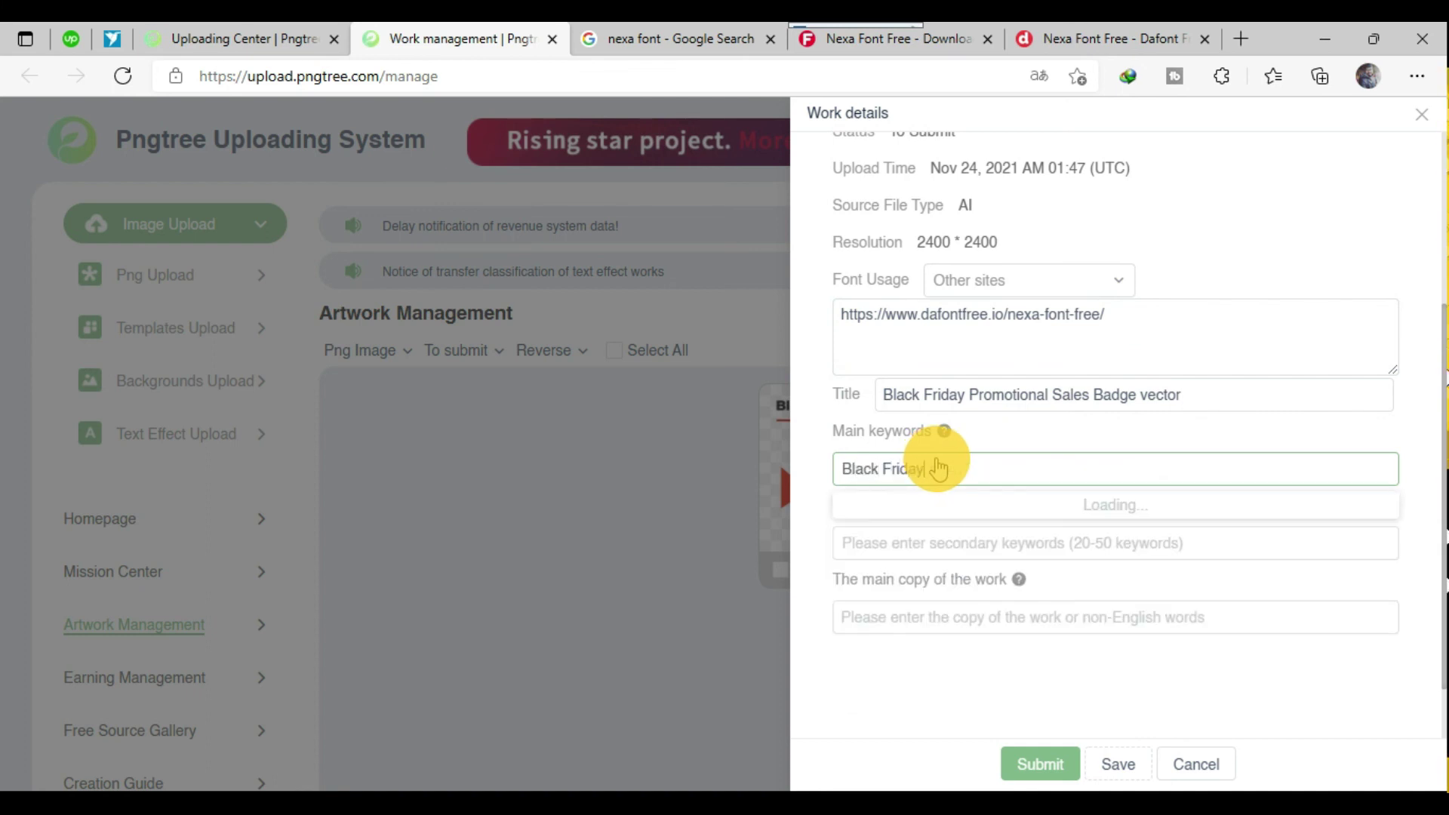
click(925, 509)
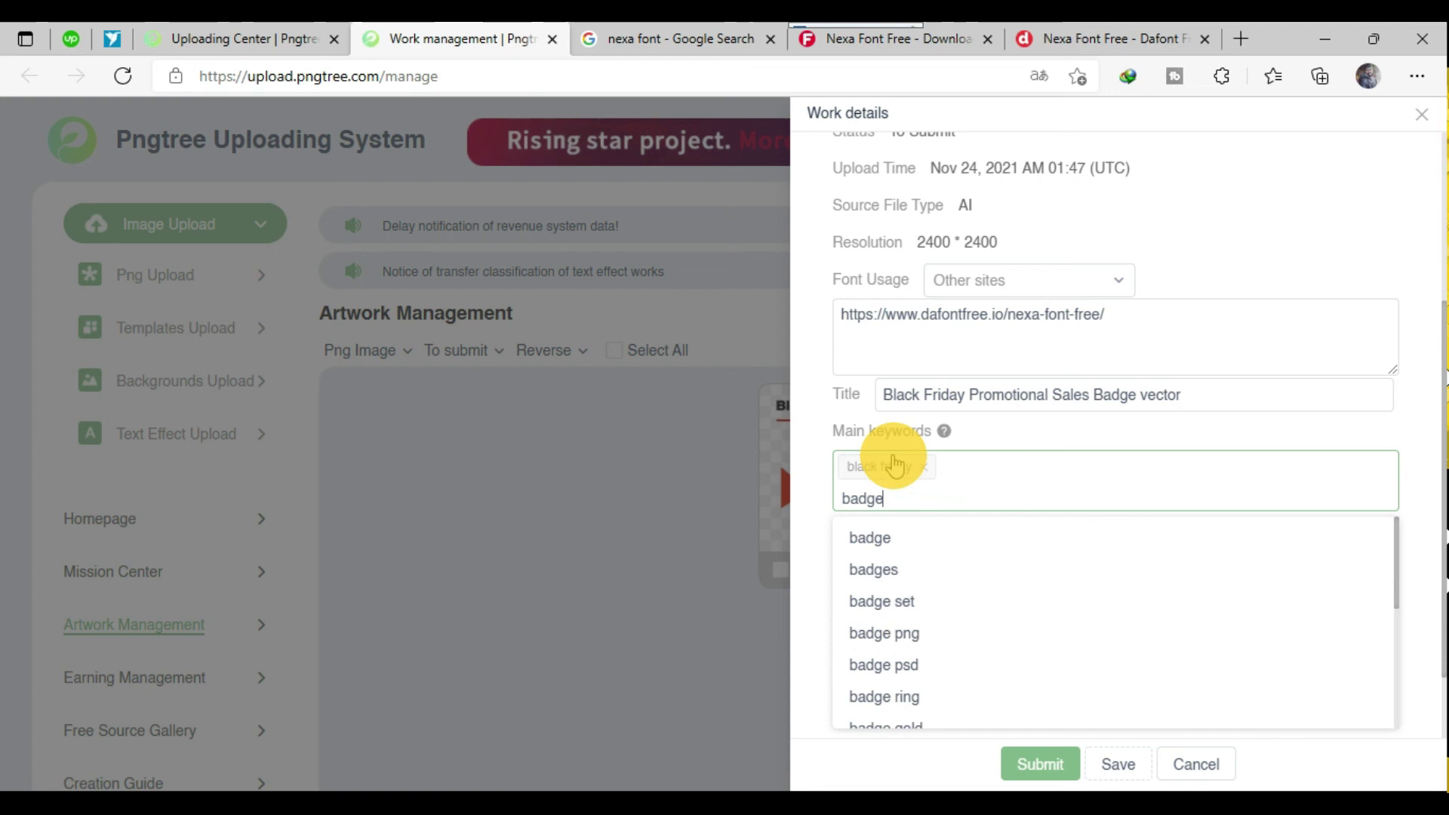
click(924, 633)
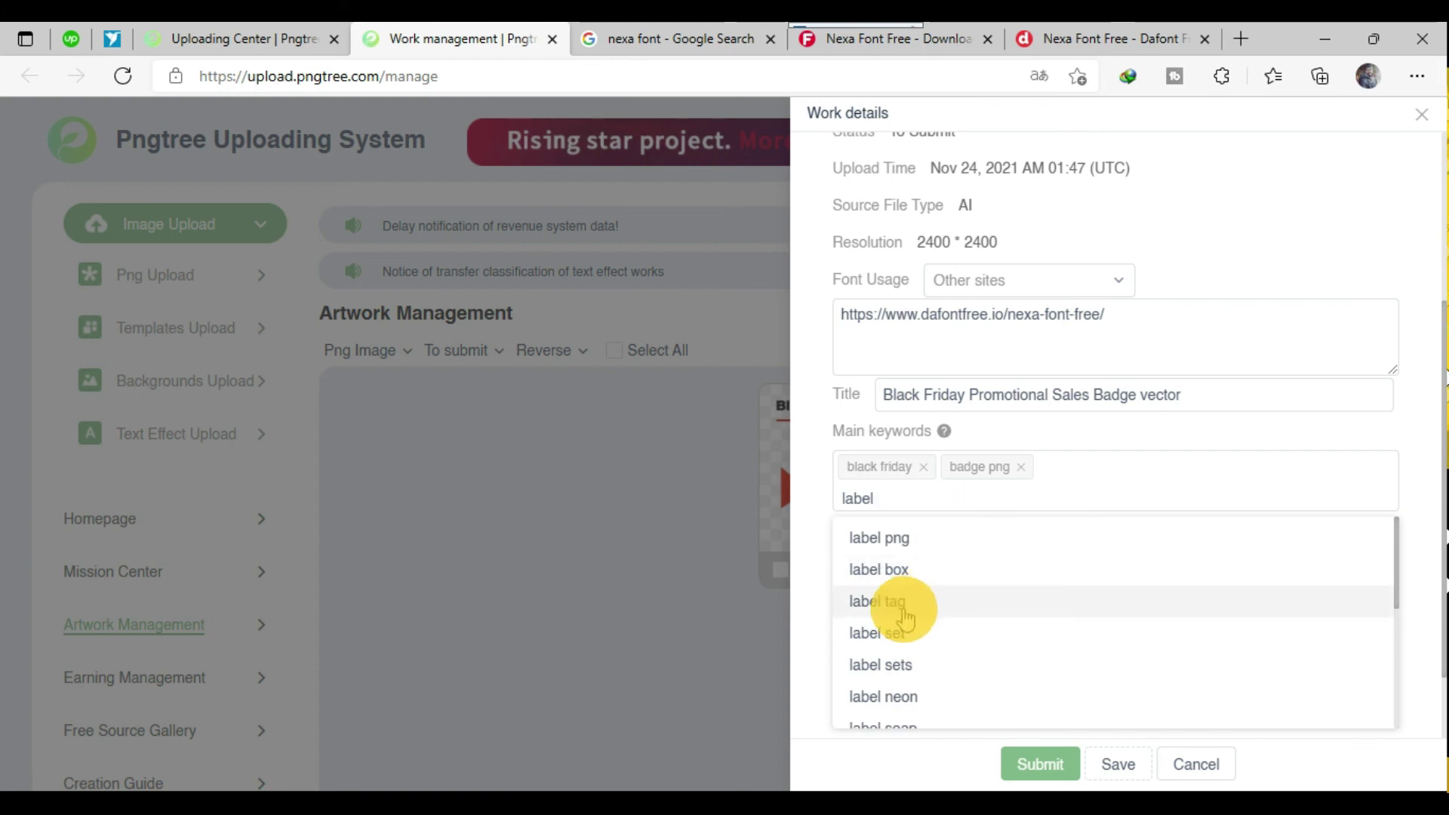
click(910, 539)
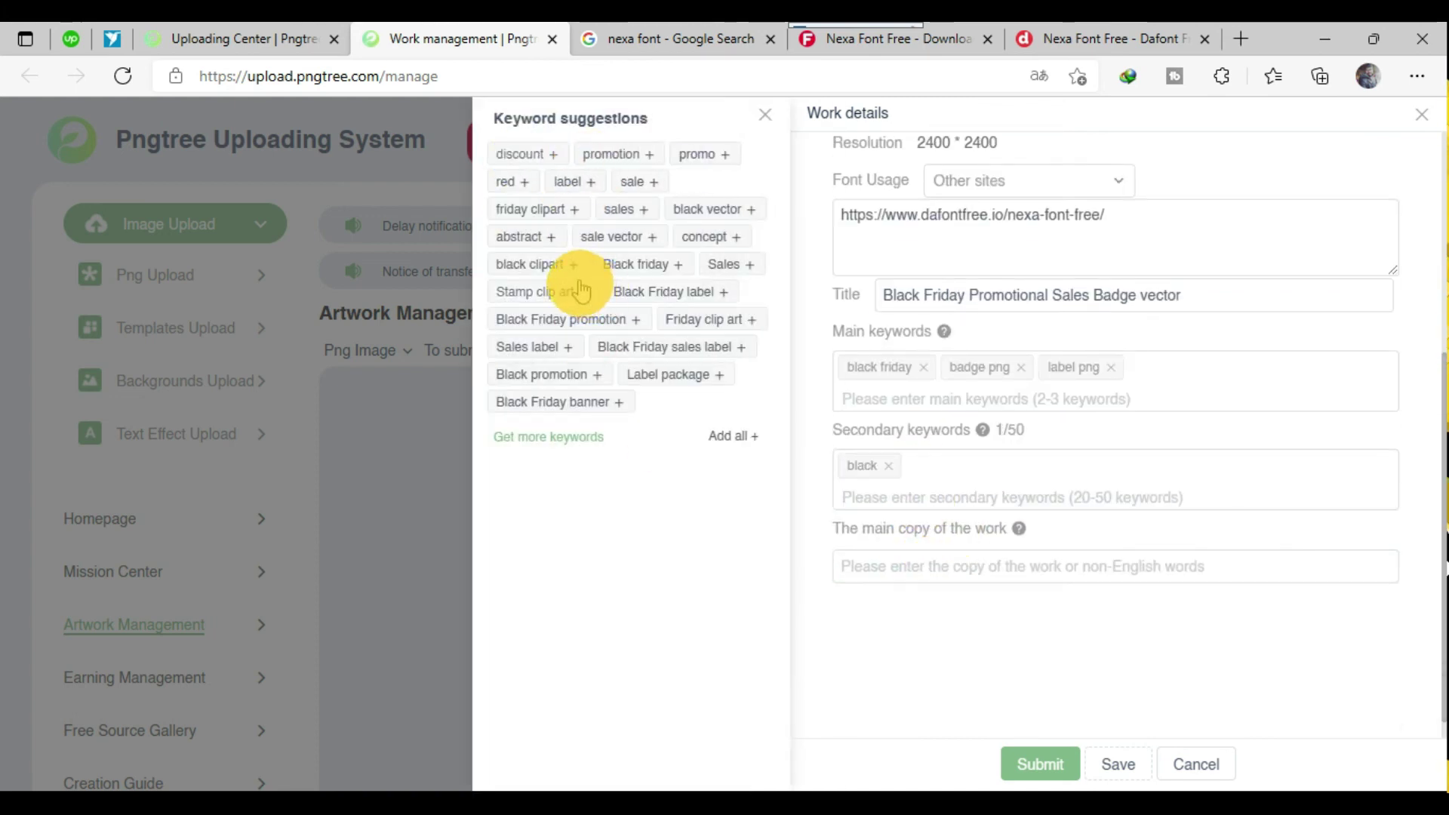
Add suggested secondary keywords such as promotion, discount, promo, label, sales, Black Friday promotion, Sales label, Stamp clip art, sale vector and black vector.
click(599, 170)
click(528, 154)
click(522, 154)
click(573, 154)
click(517, 181)
click(657, 156)
click(638, 266)
click(664, 236)
click(551, 272)
click(542, 299)
click(641, 302)
click(562, 272)
click(729, 209)
click(642, 209)
click(532, 209)
click(544, 209)
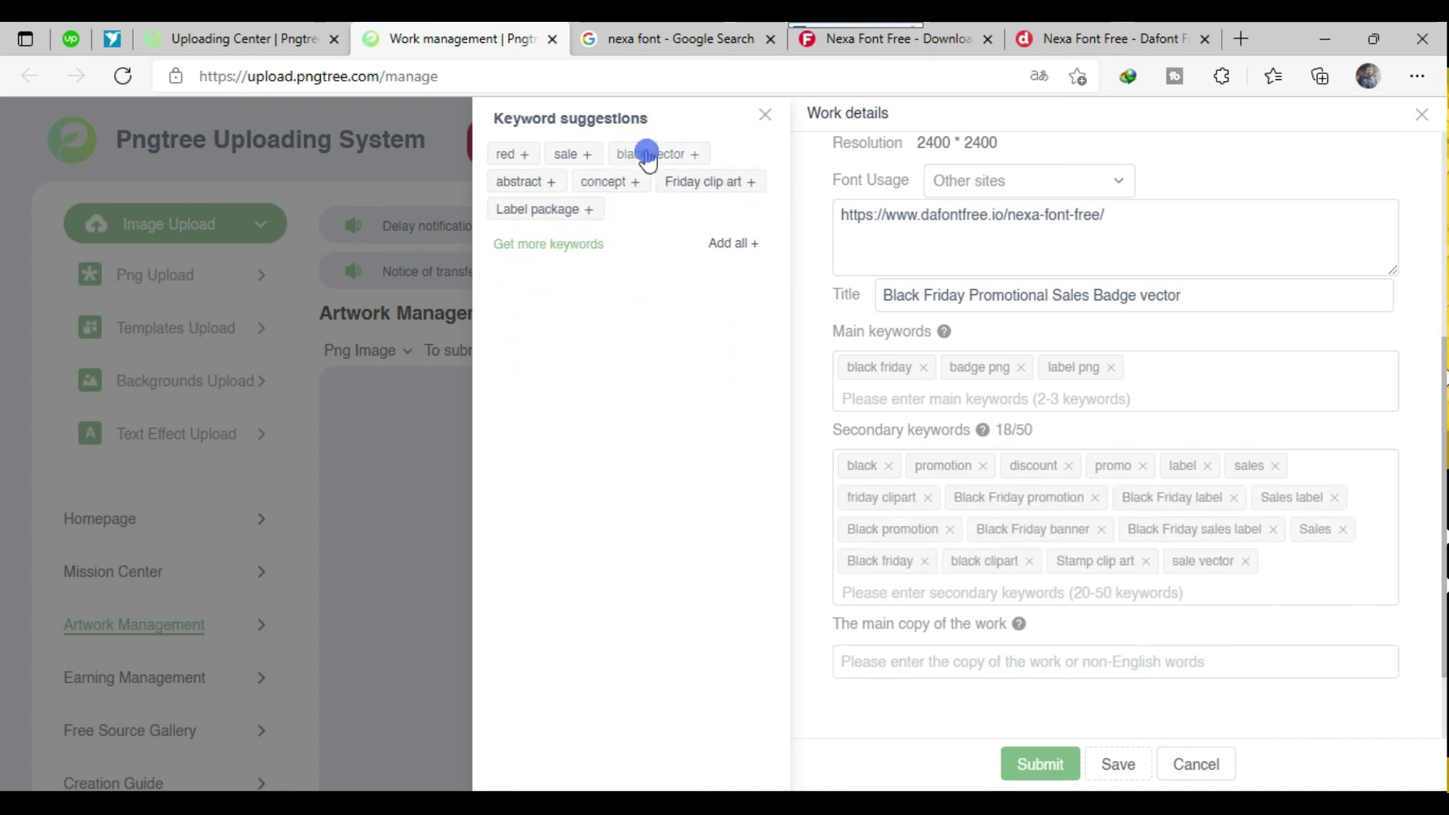
click(648, 154)
Open the keyword recommendation tool and select four similar Black Friday designs as sources for more keyword suggestions.
click(549, 244)
click(614, 476)
scroll(378, 453, down, 3)
click(891, 309)
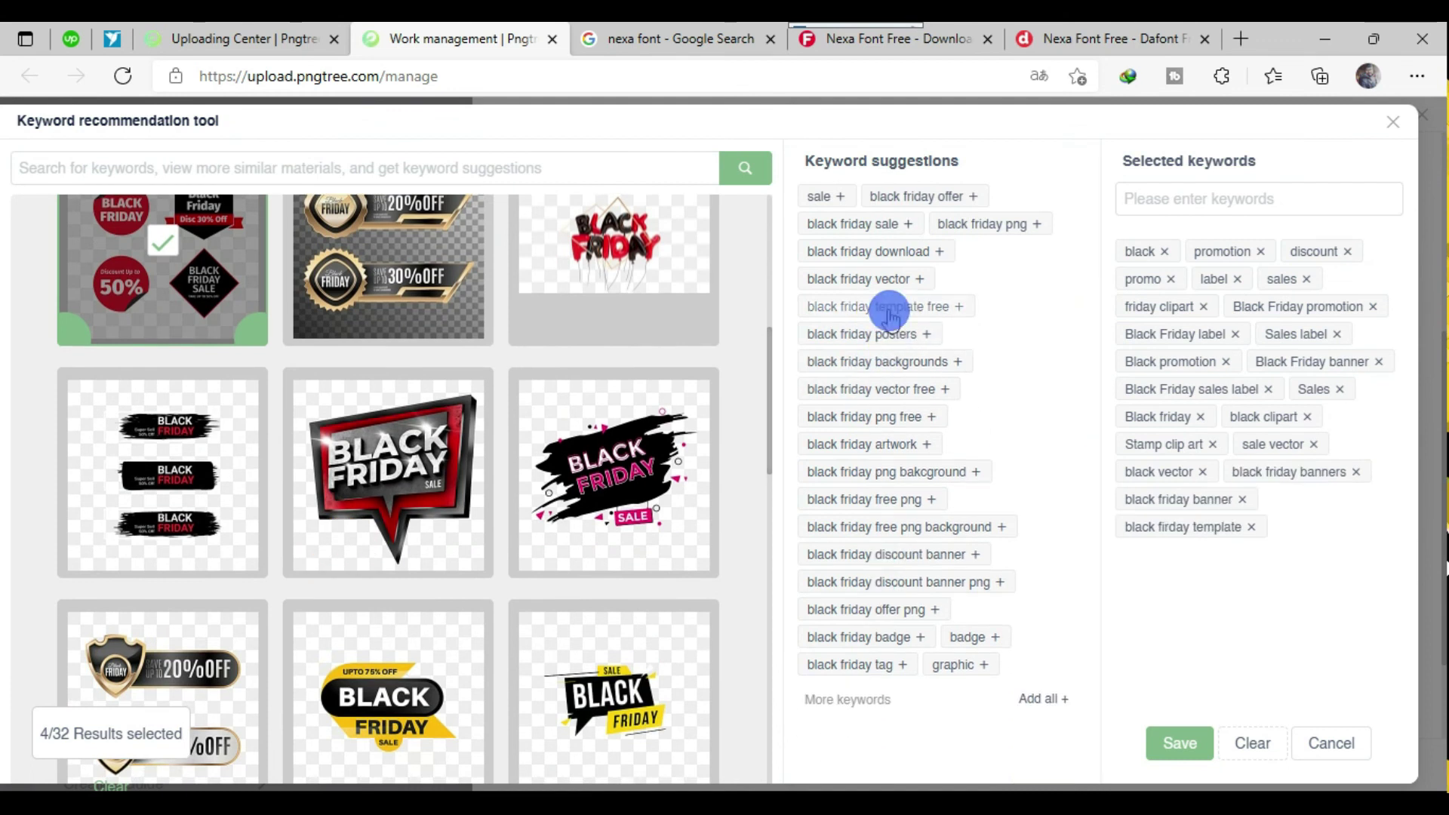
Add more suggested keywords, including black friday vector, black friday download, black friday sale, black friday offer and sale, and save the selection.
click(859, 279)
click(868, 251)
click(849, 223)
click(838, 197)
click(819, 196)
click(857, 419)
click(868, 446)
click(868, 334)
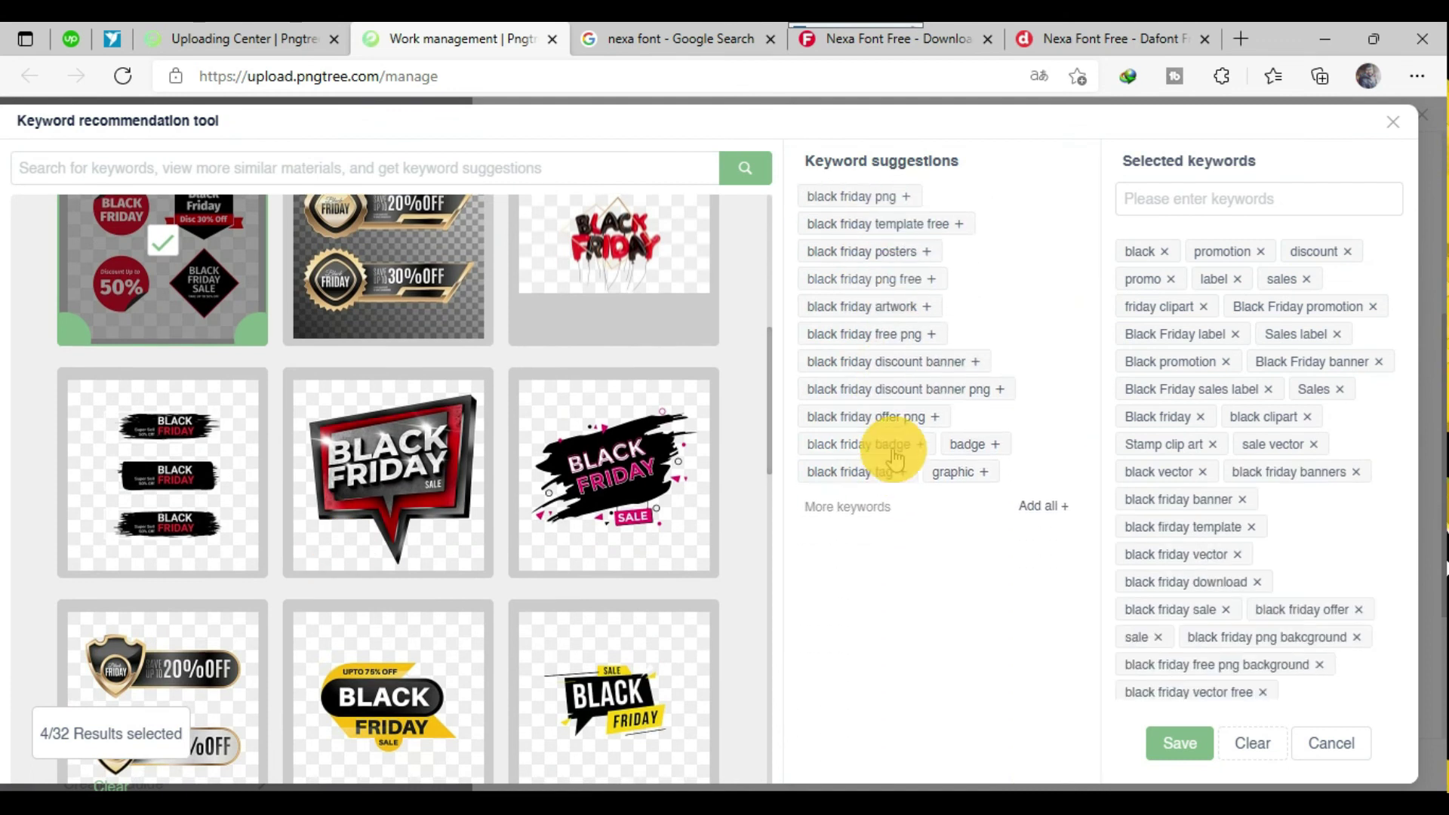
click(895, 456)
click(876, 429)
click(891, 362)
click(890, 278)
click(1179, 743)
Review the completed work details and submit the badge for approval.
scroll(1124, 615, up, 5)
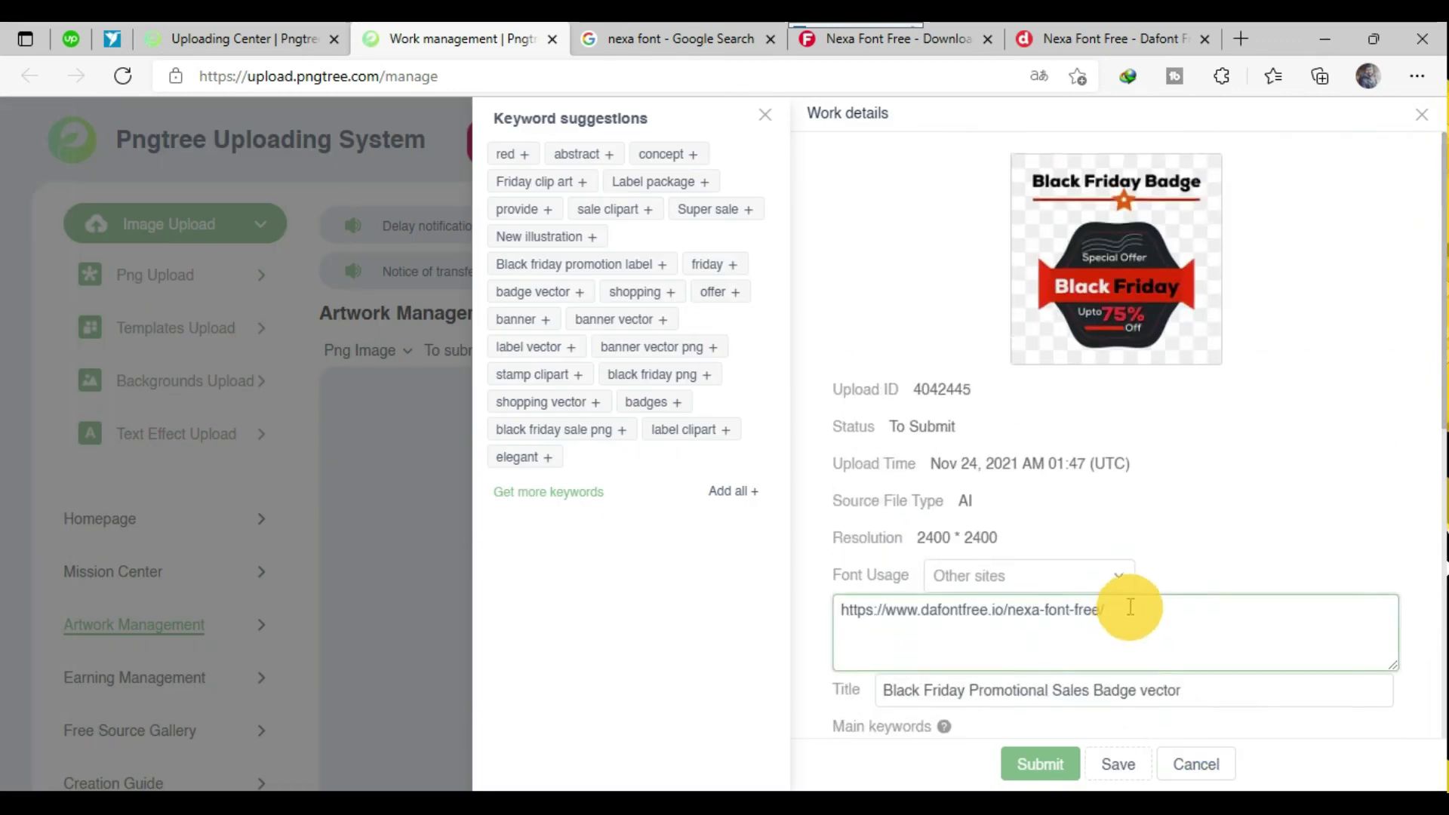
scroll(1130, 608, down, 5)
click(1056, 764)
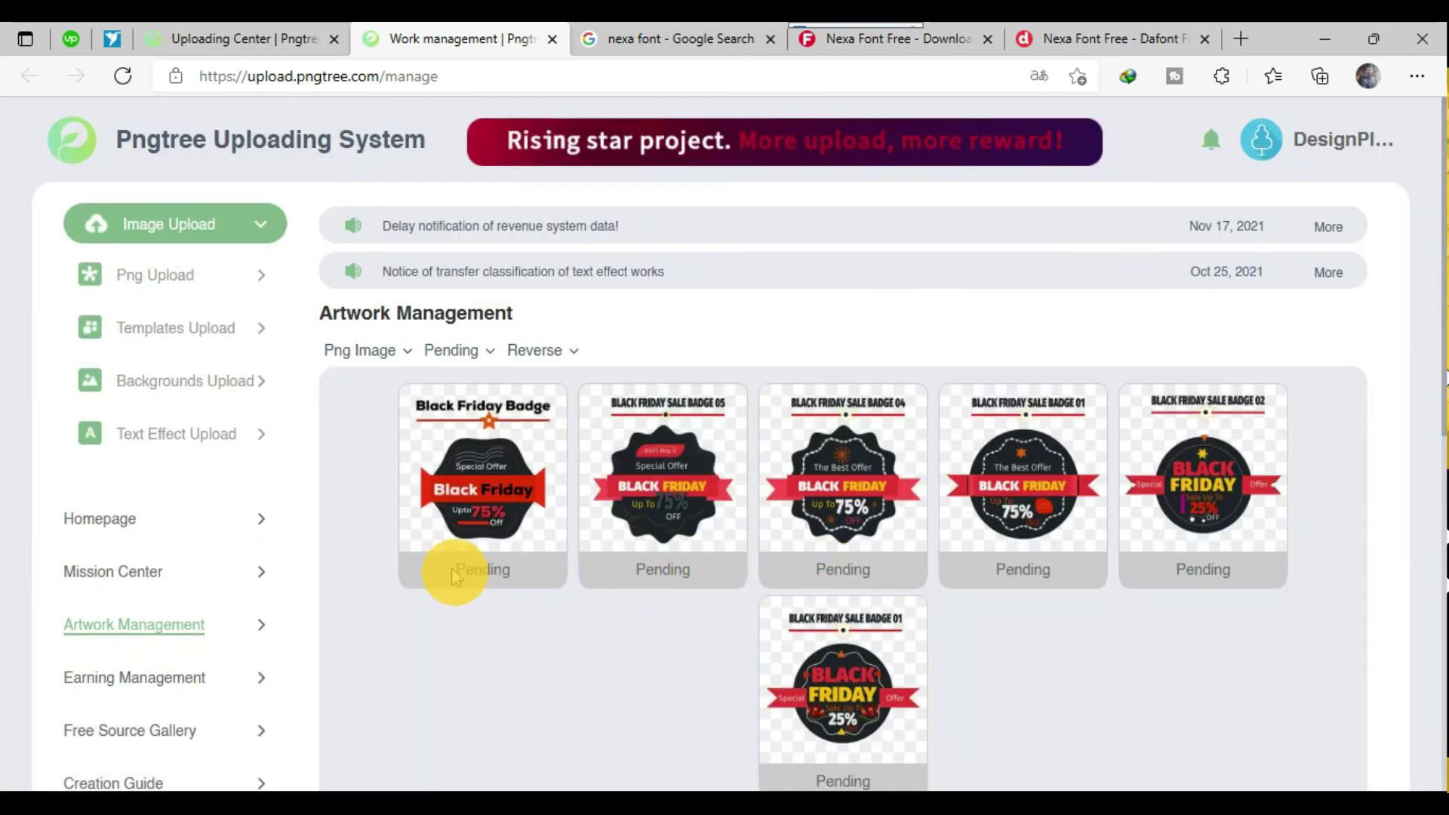
Open the Pngtree contributor homepage and look over the account statistics, hot themes and popular searches.
click(121, 534)
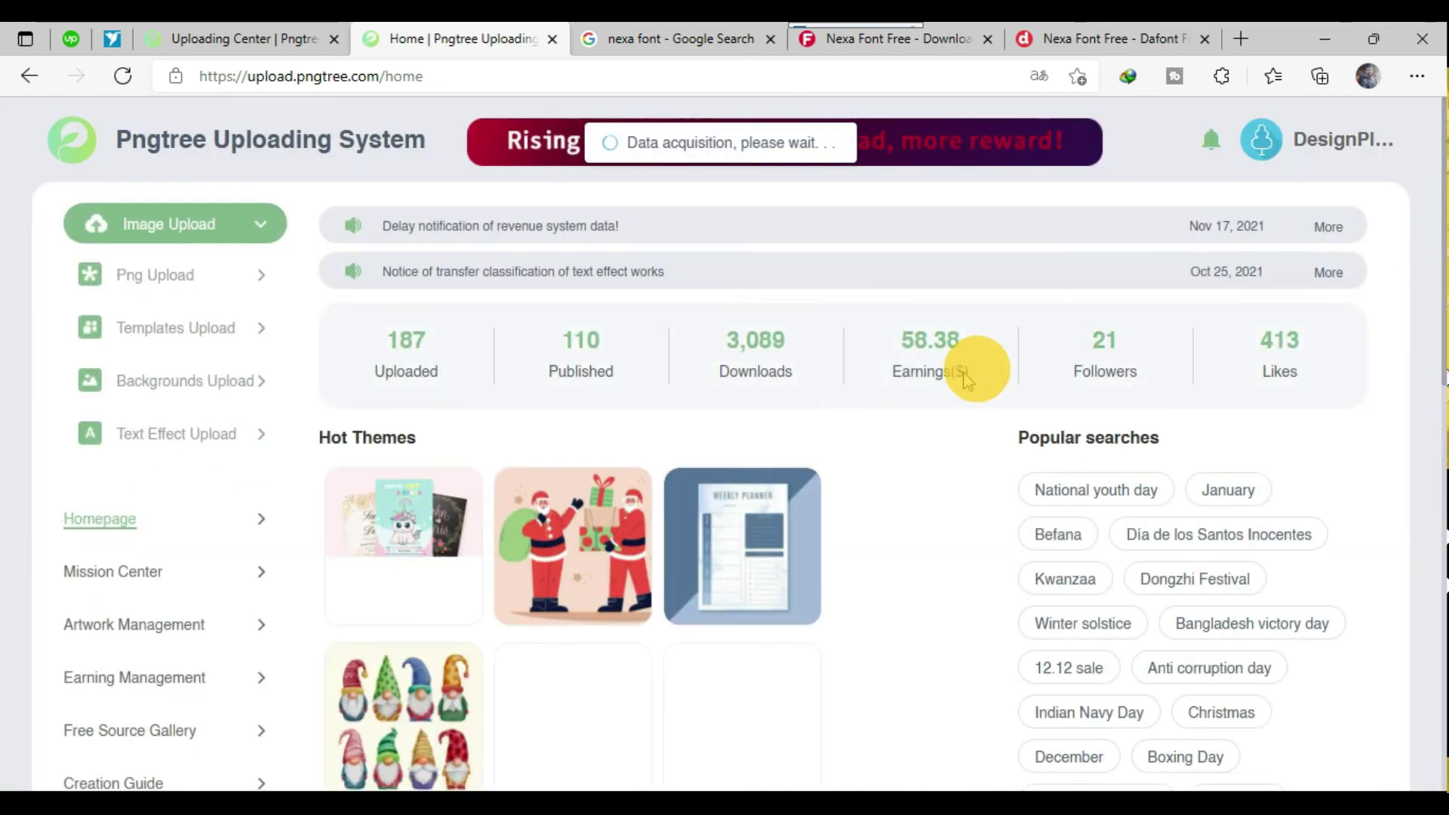
scroll(785, 533, down, 4)
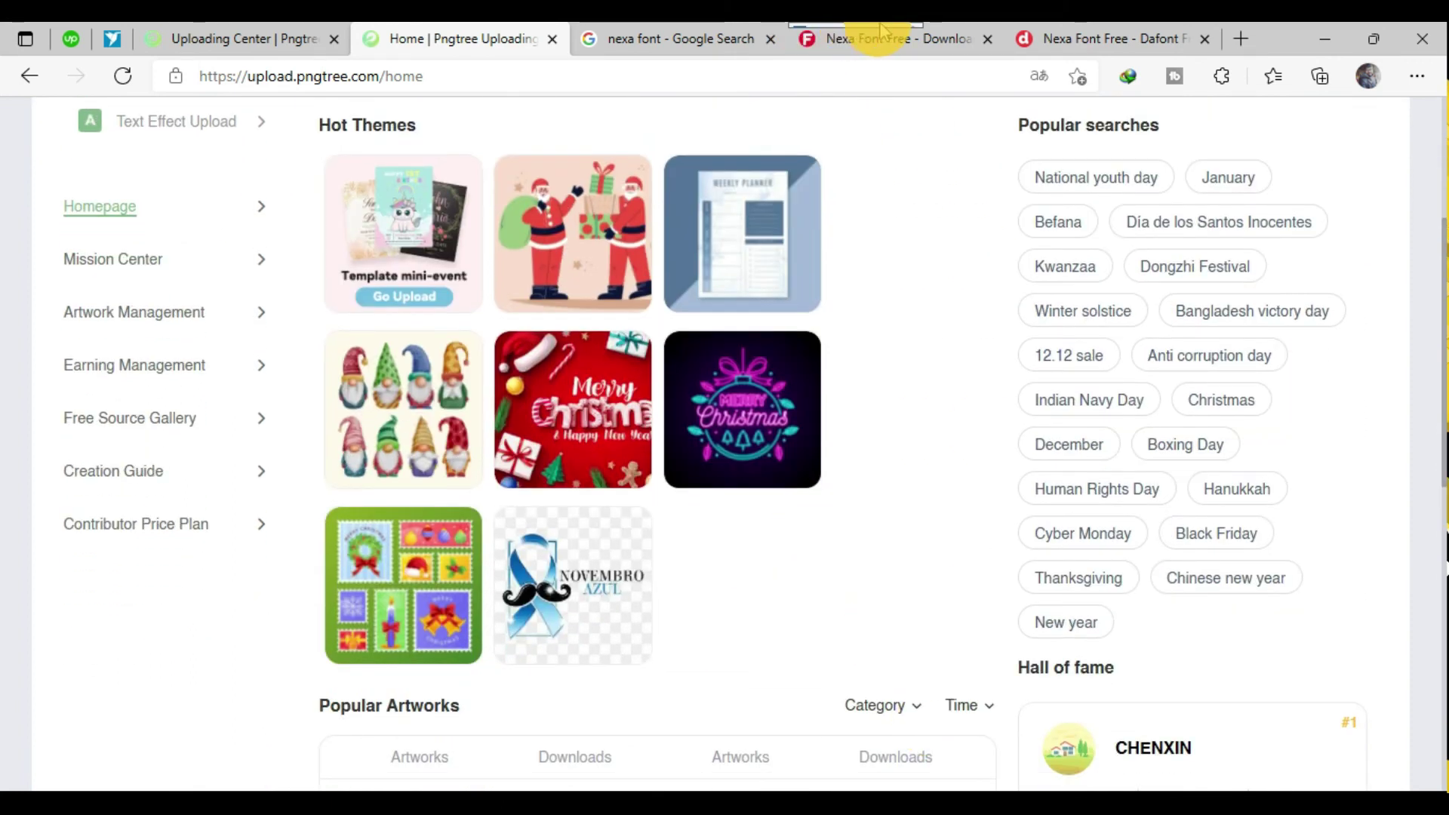
click(889, 71)
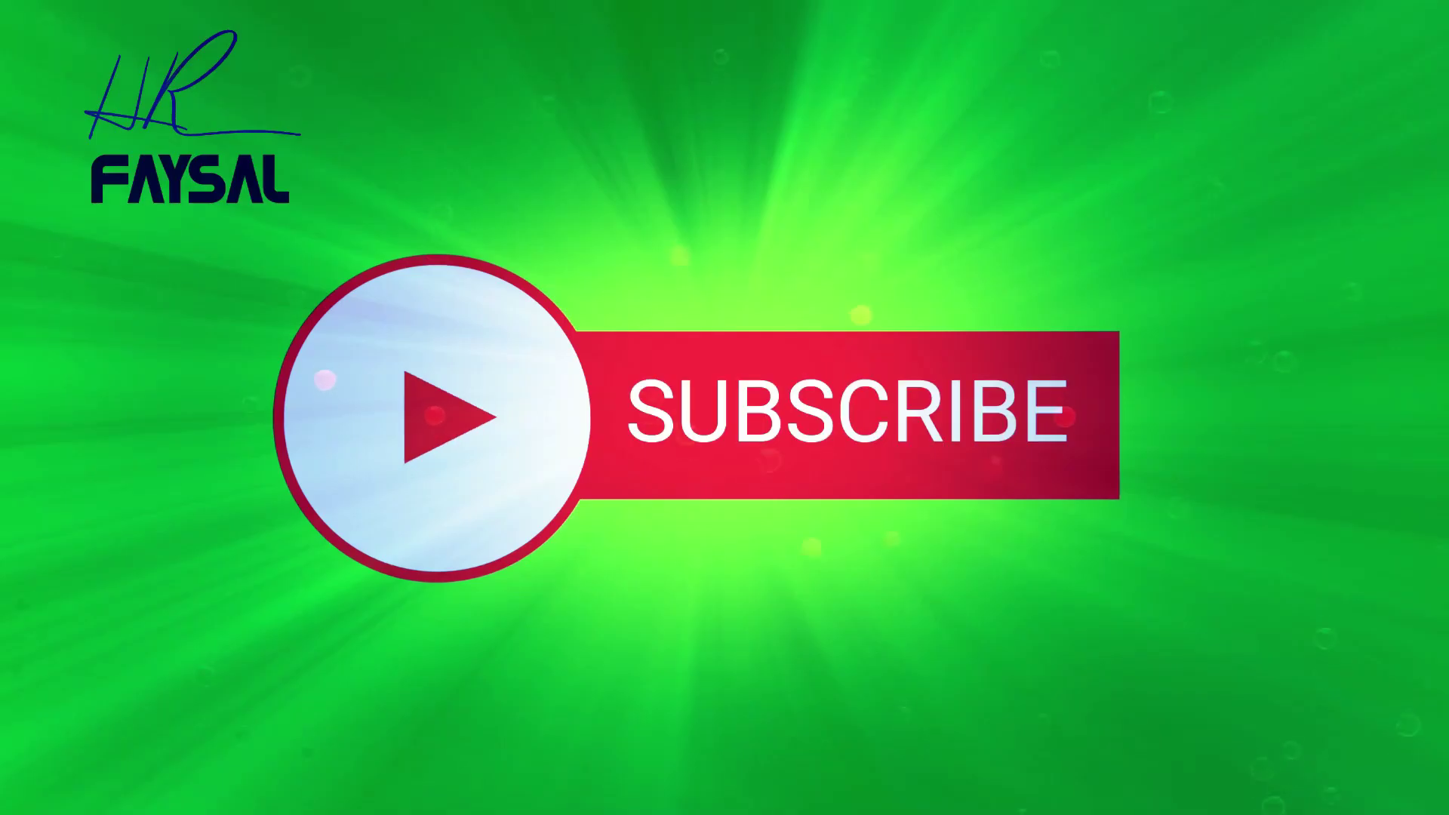